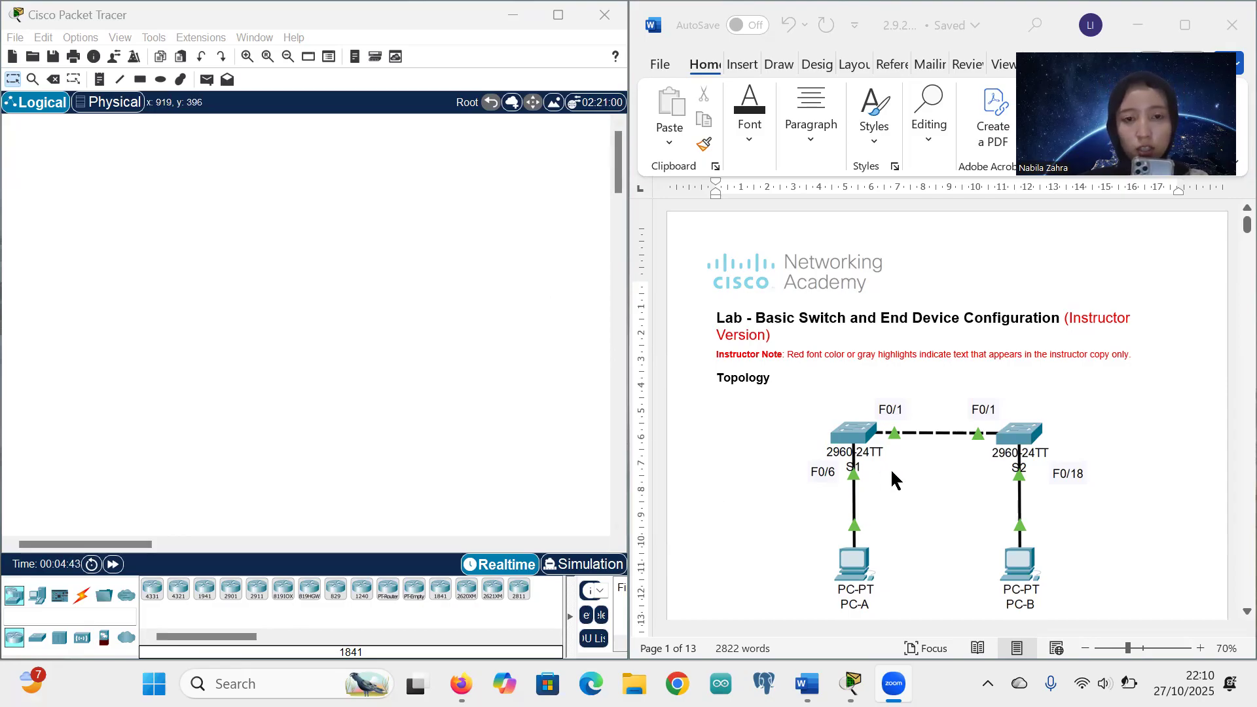
# Place two PC-PT end devices side by side in the empty logical workspace
pyautogui.scroll(-2, 916, 472)
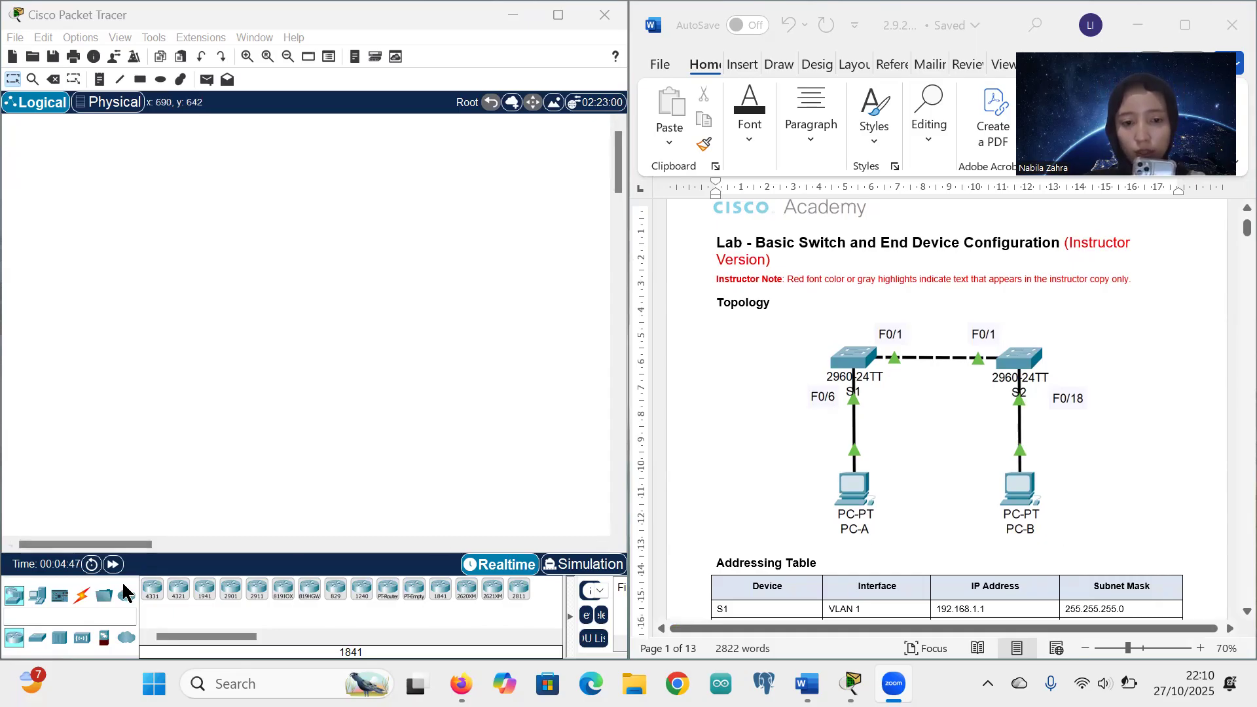
pyautogui.click(70, 599)
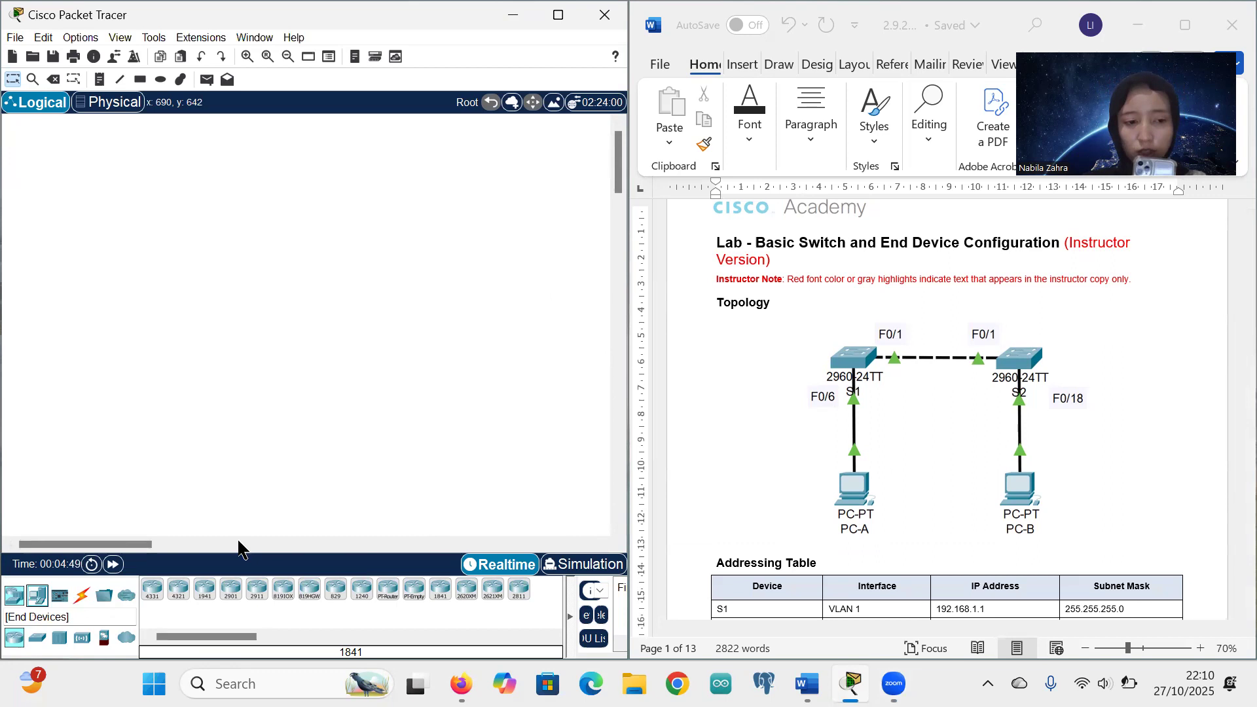
pyautogui.scroll(-1, 797, 456)
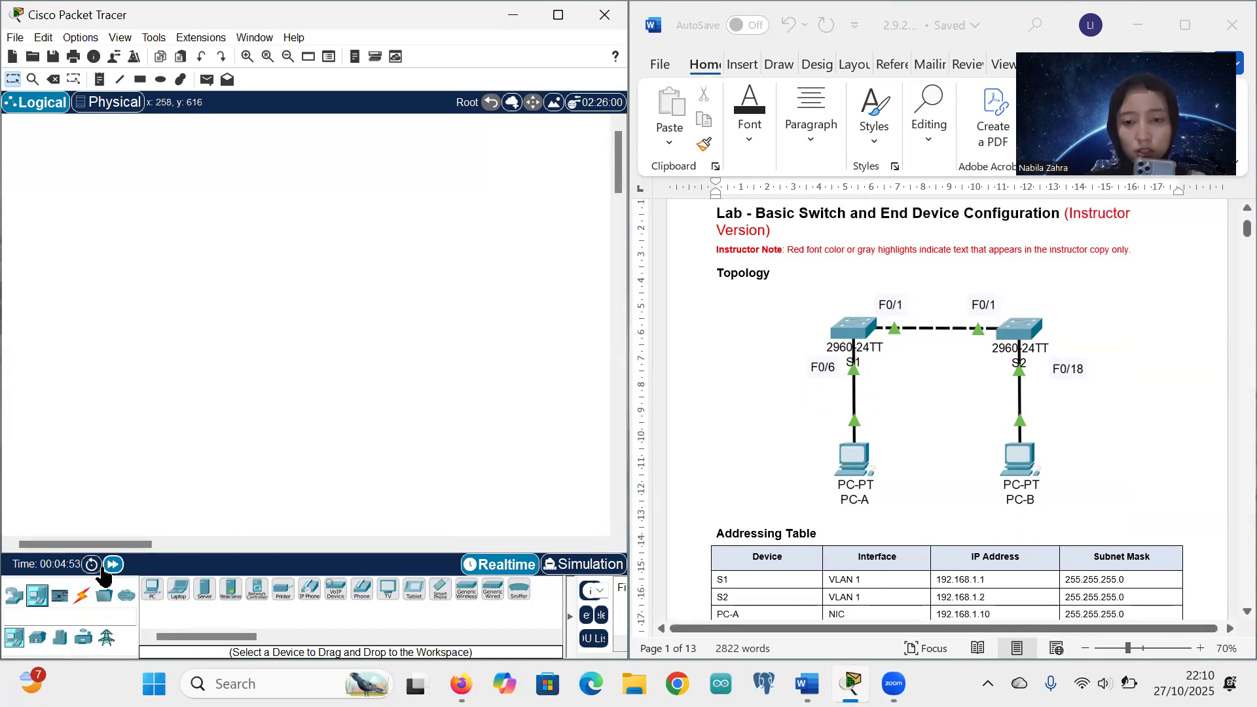
pyautogui.click(155, 594)
pyautogui.click(142, 357)
pyautogui.click(152, 591)
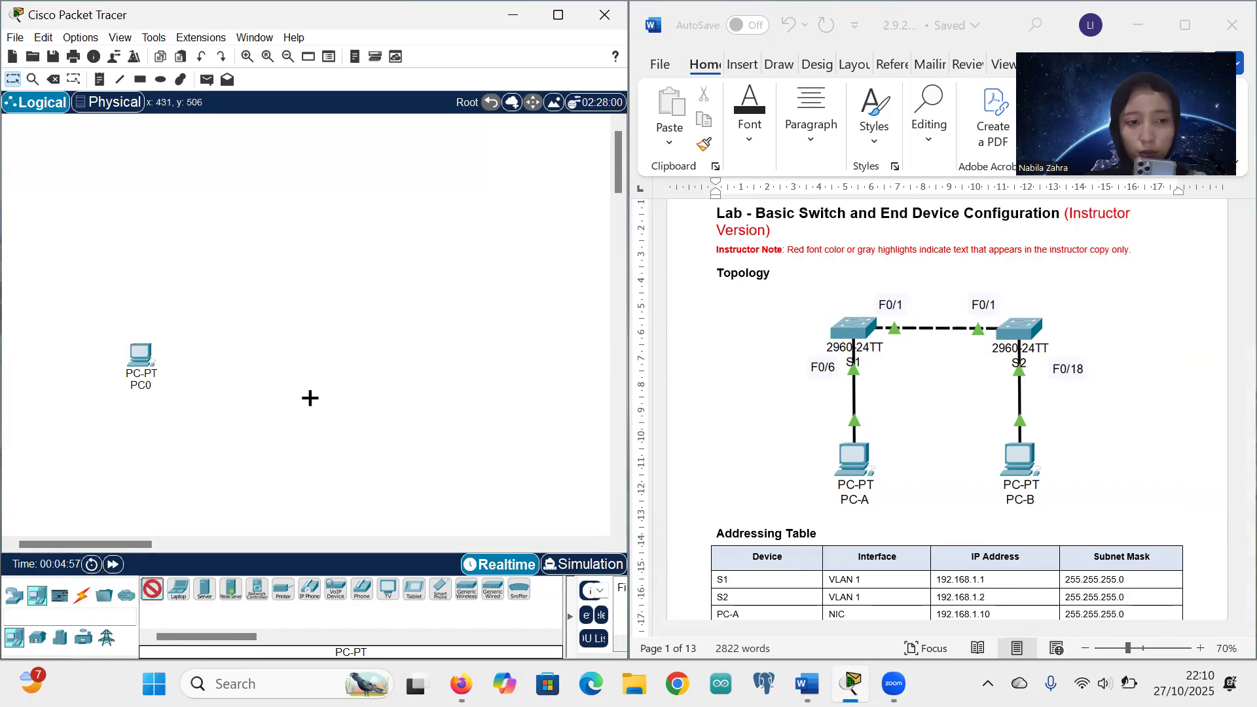
pyautogui.click(319, 358)
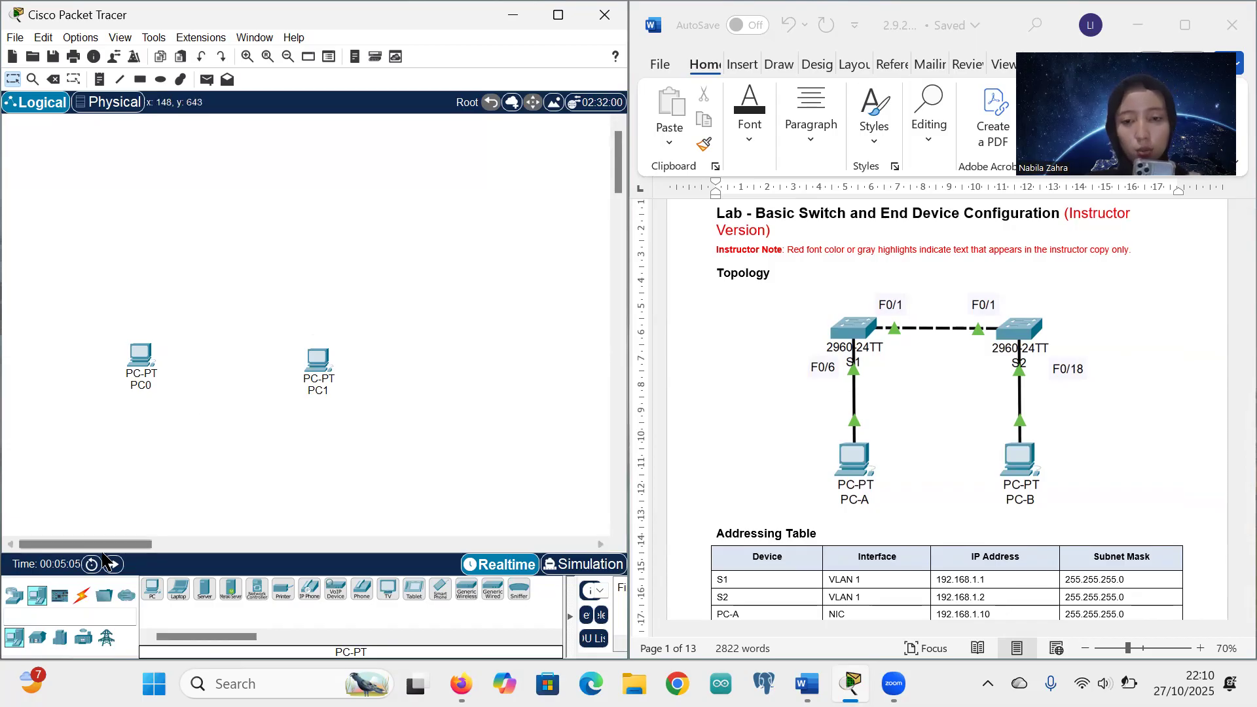
# Add two 2960 switches, placing one above each PC
pyautogui.click(100, 596)
pyautogui.click(257, 589)
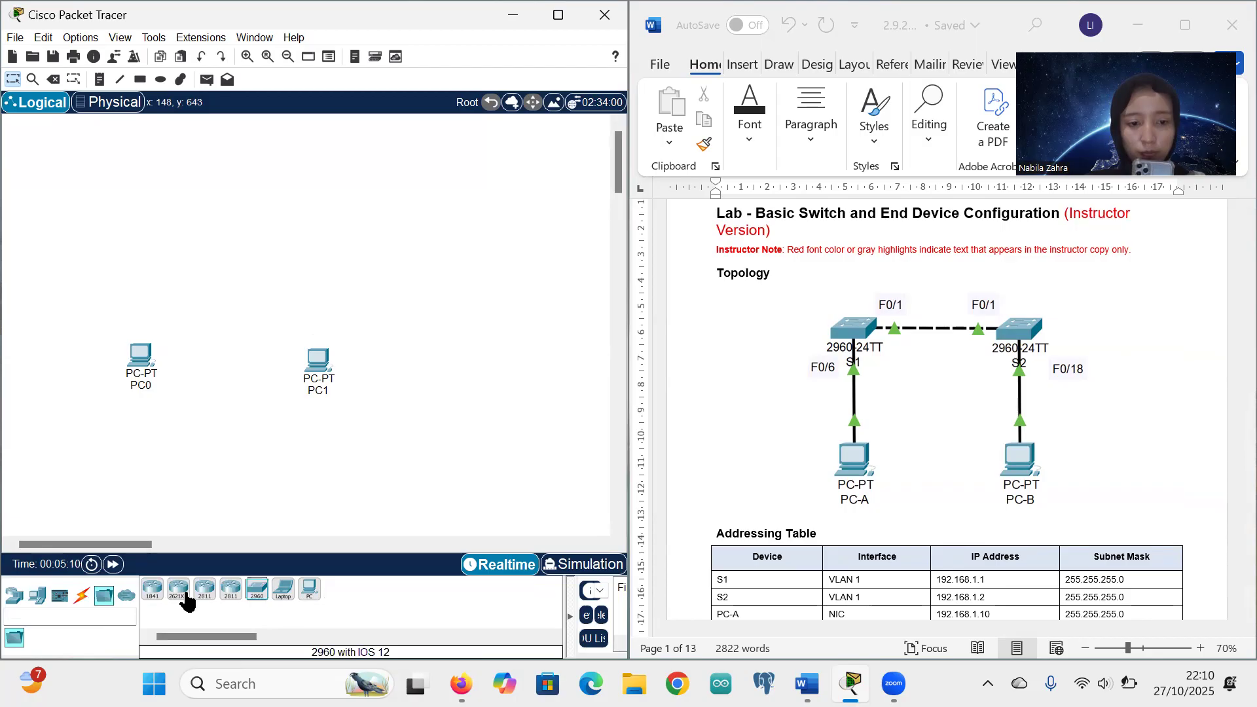
pyautogui.click(139, 249)
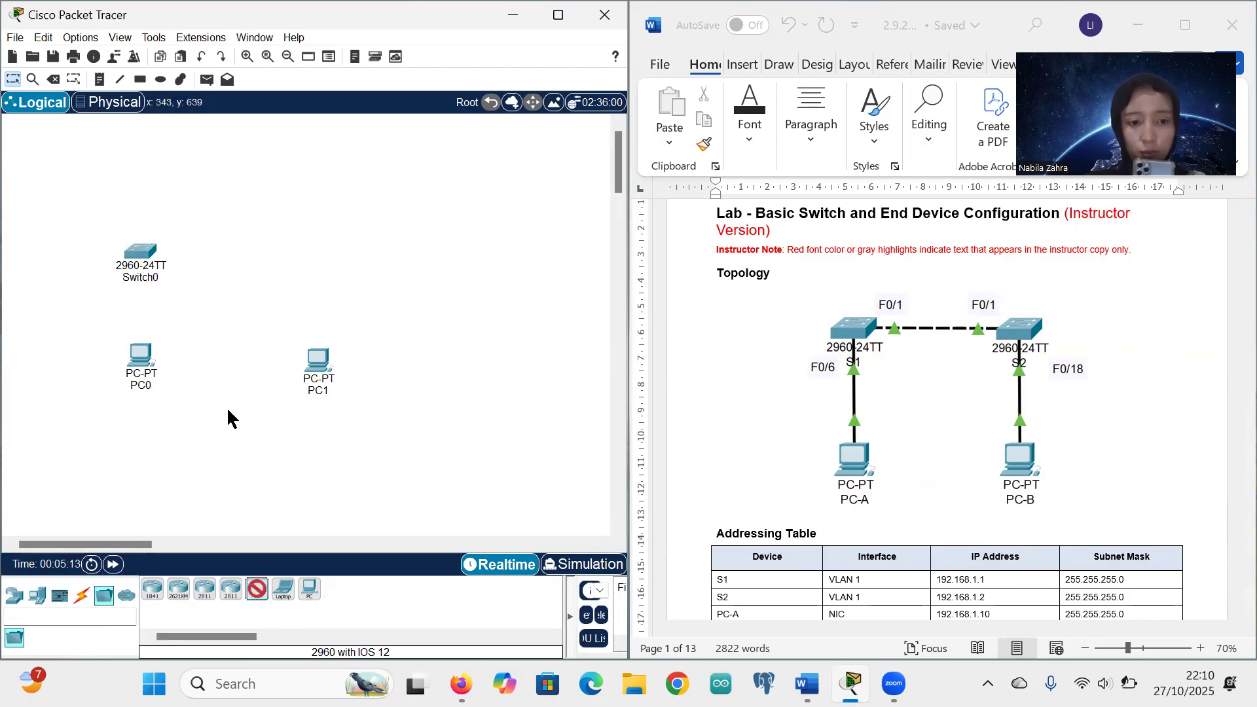
pyautogui.click(316, 257)
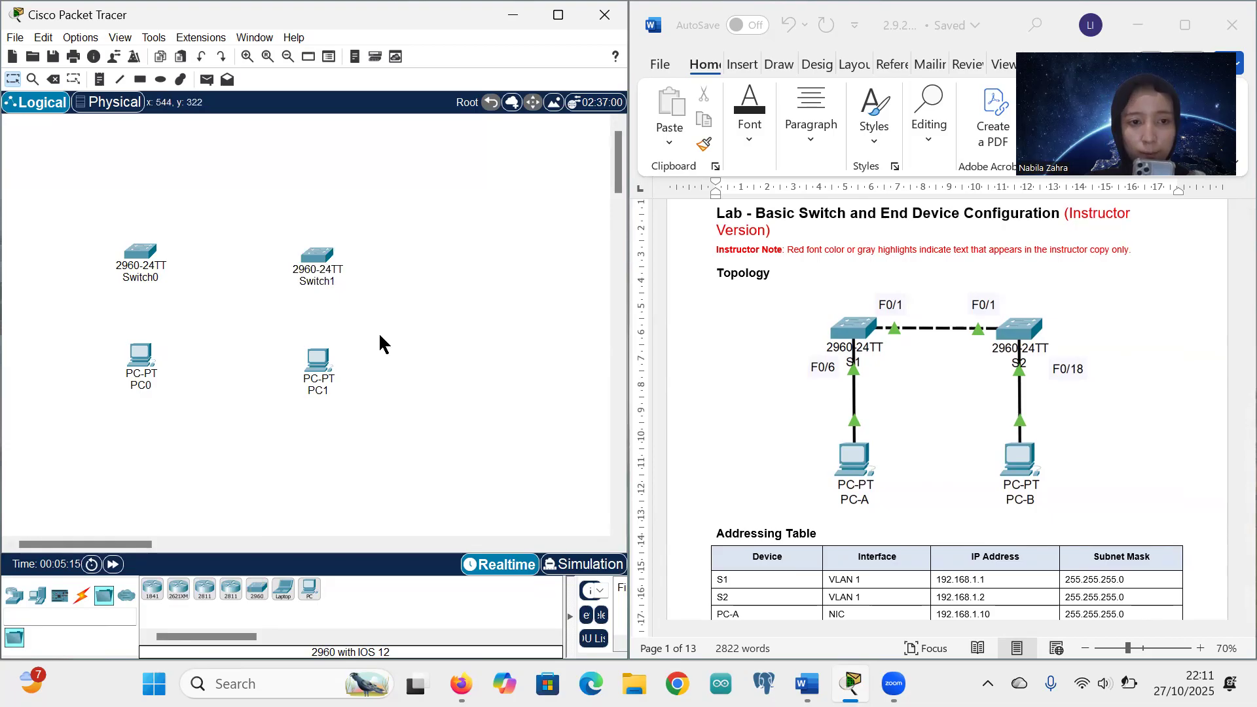
# Rename PC0 as PC-A and PC1 as PC-B
pyautogui.click(140, 386)
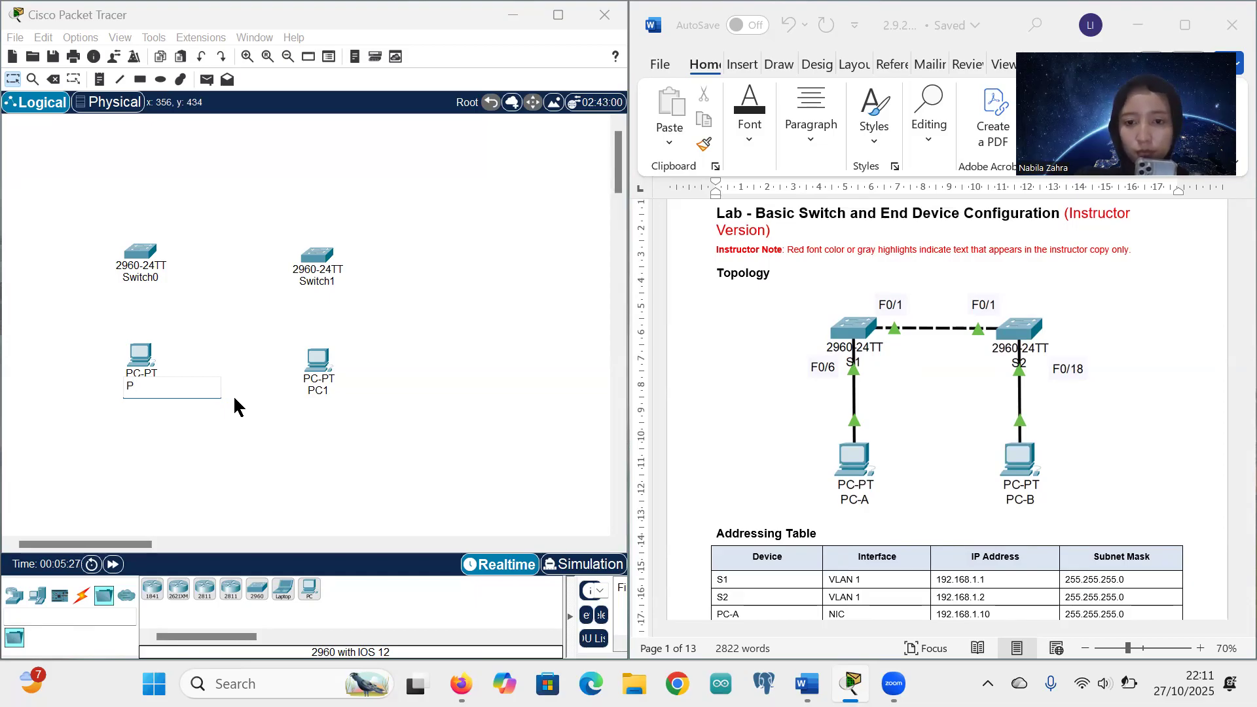
pyautogui.press('capslock')
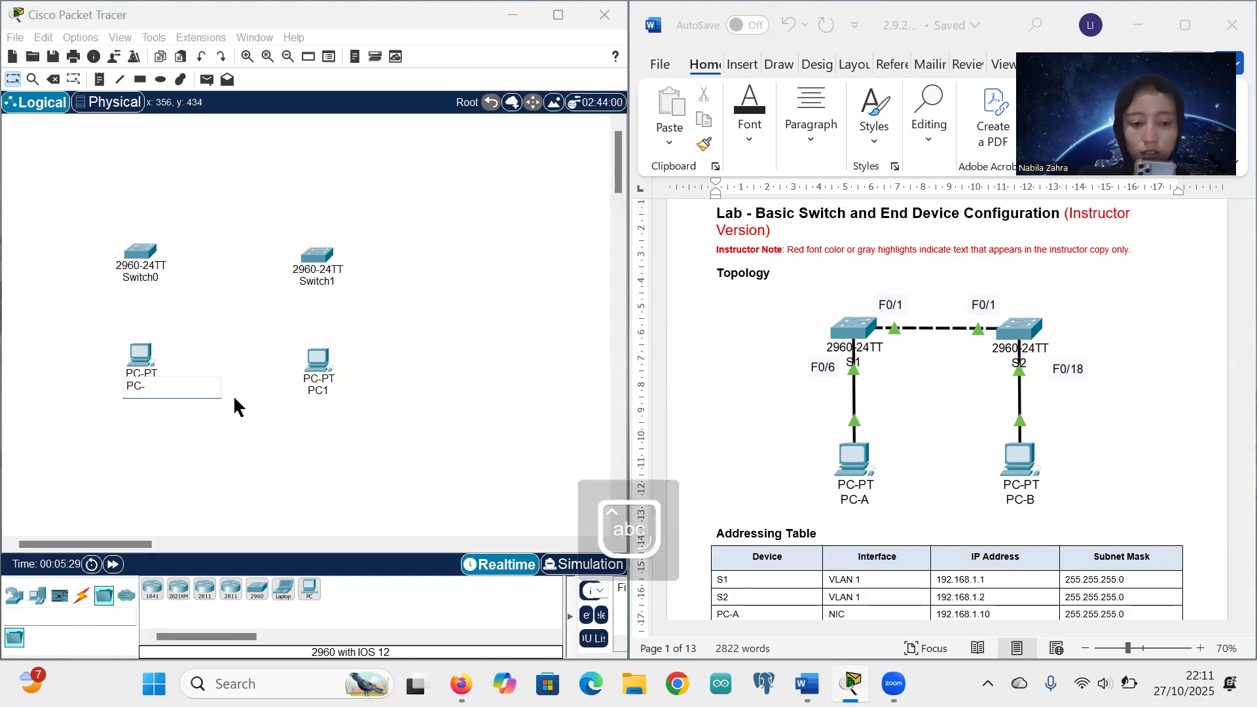
pyautogui.press('capslock')
pyautogui.write('A')
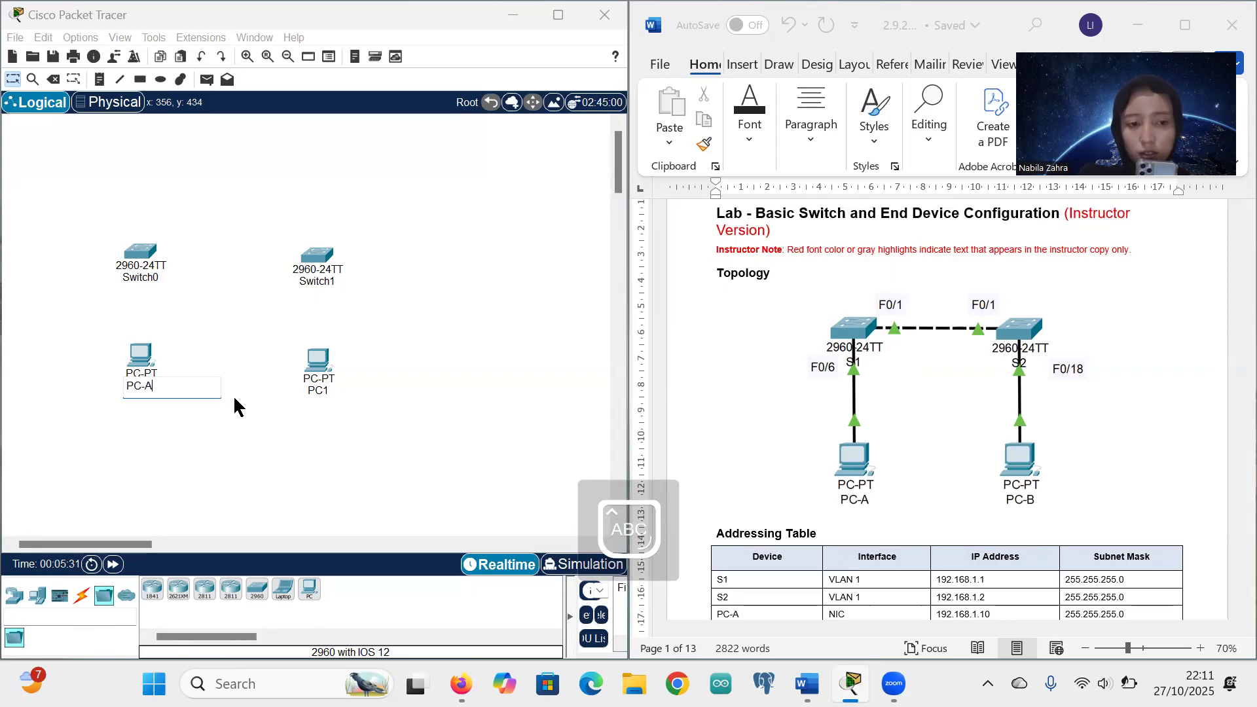
pyautogui.click(328, 393)
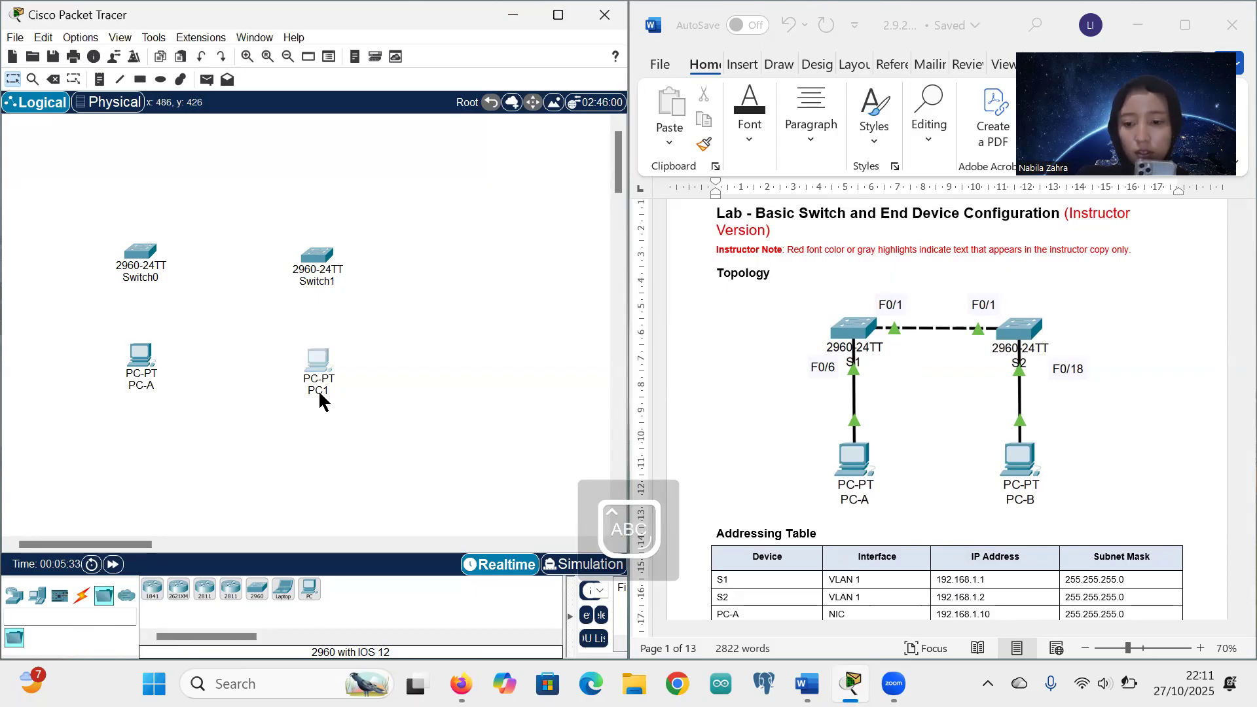
pyautogui.press('BackSpace')
pyautogui.write('-B')
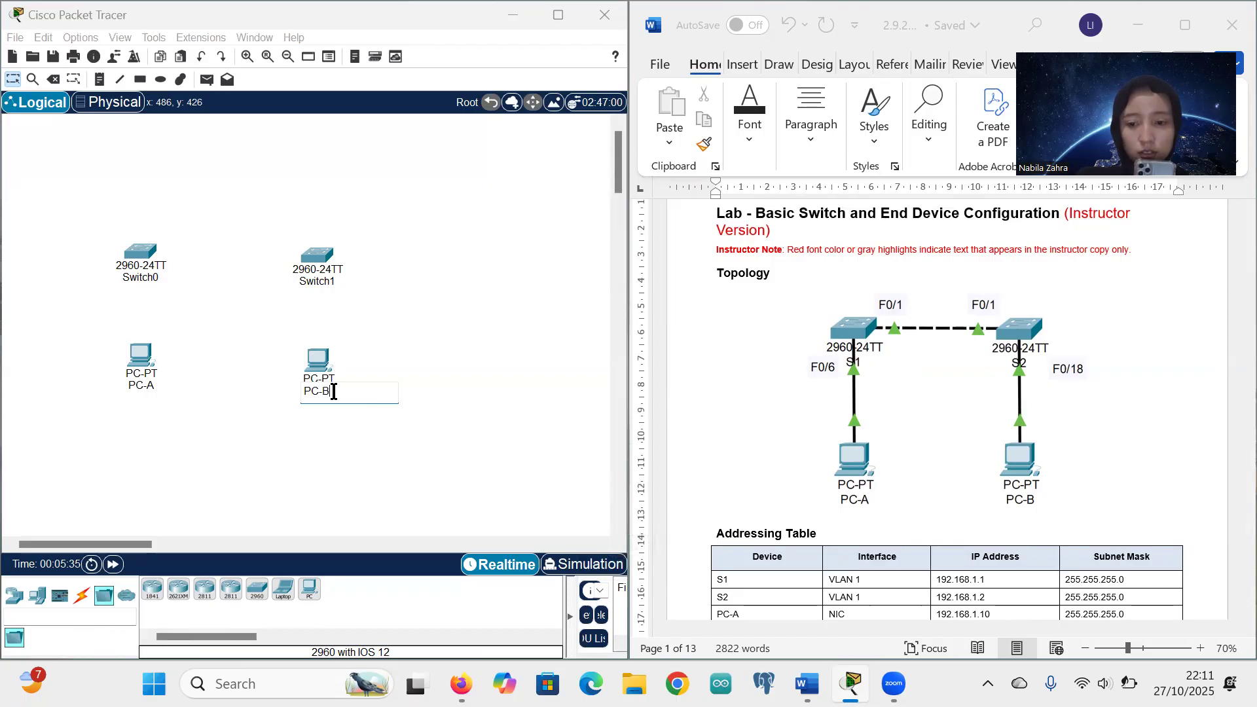
pyautogui.press('Return')
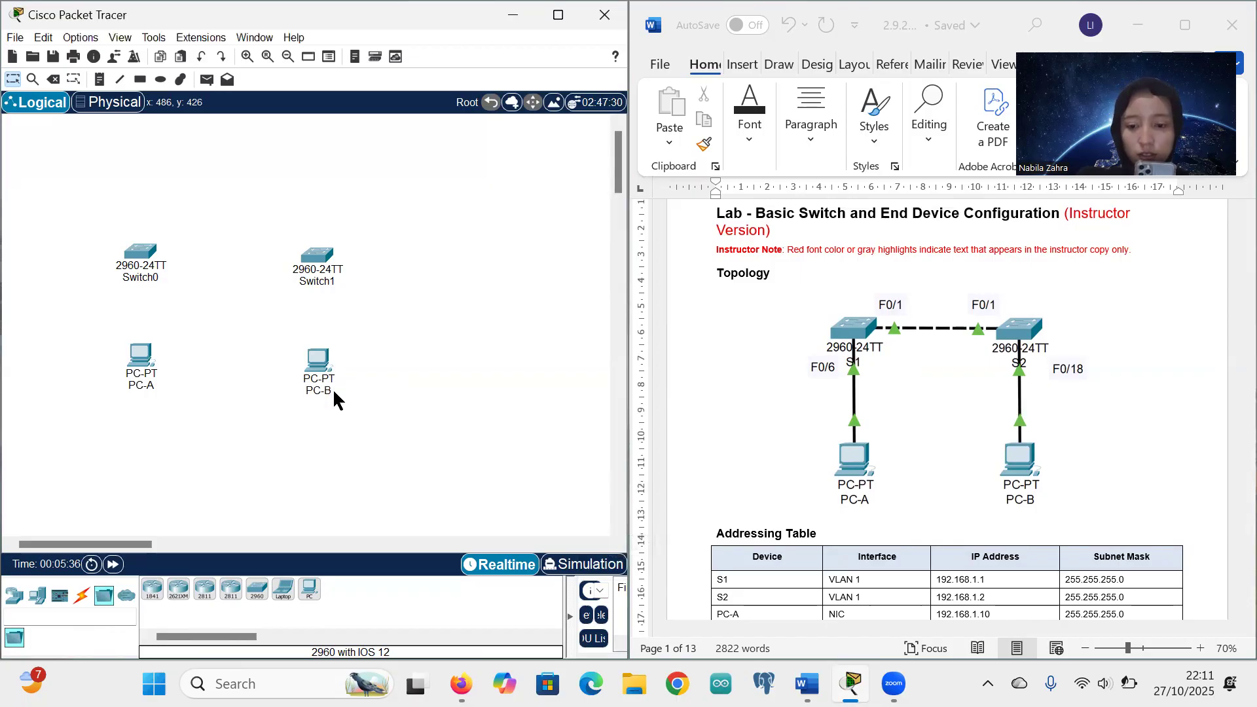
# Rename Switch0 as S1 and Switch1 as S2
pyautogui.click(157, 276)
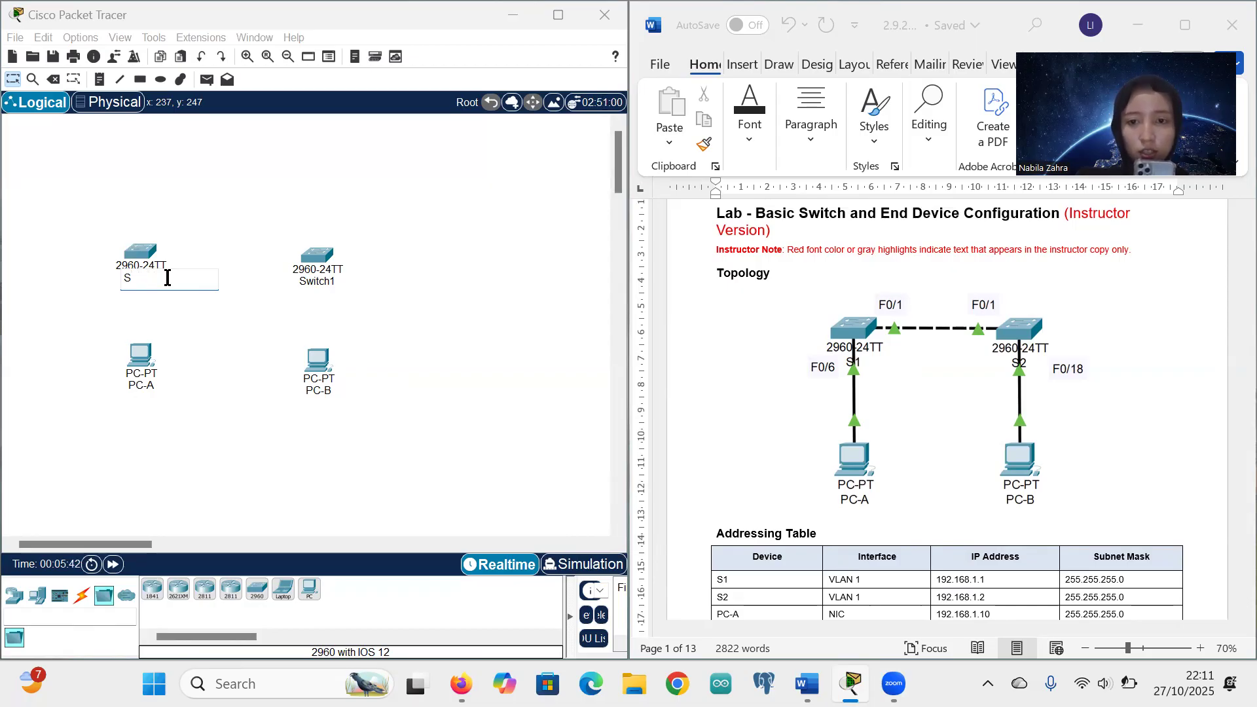
pyautogui.write('S1')
pyautogui.press('Return')
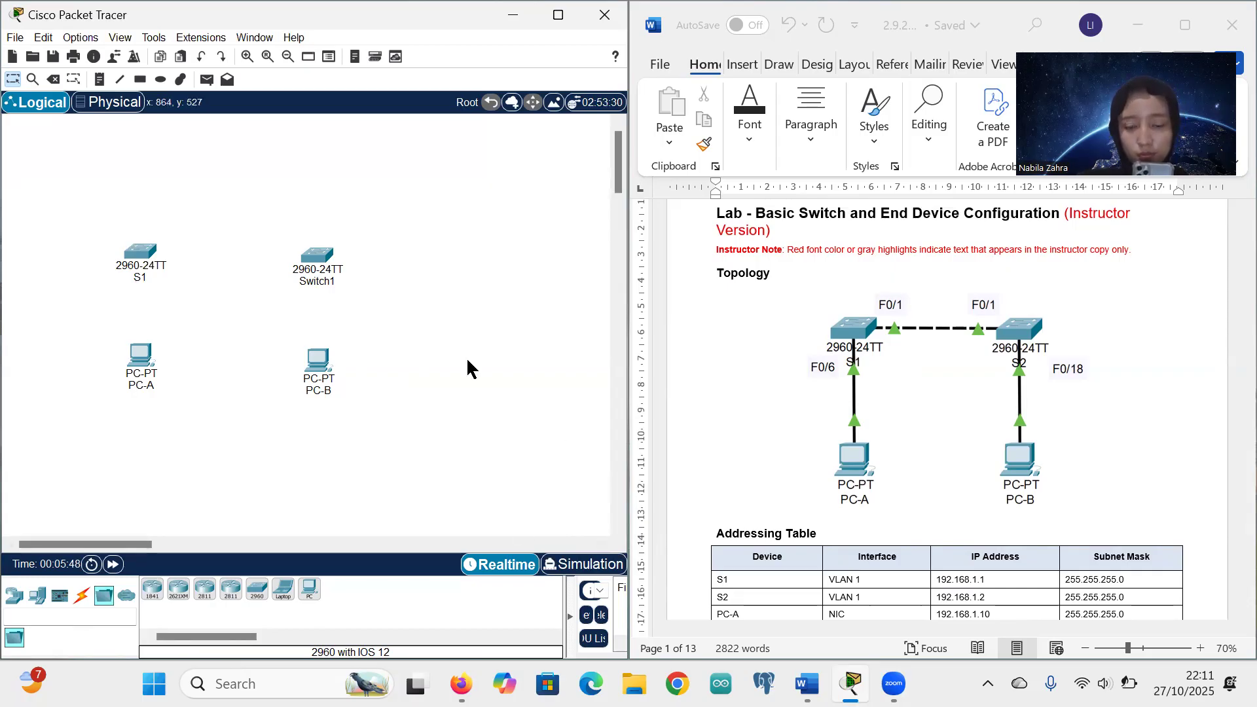
pyautogui.click(331, 286)
pyautogui.press('BackSpace')
pyautogui.press('BackSpace')
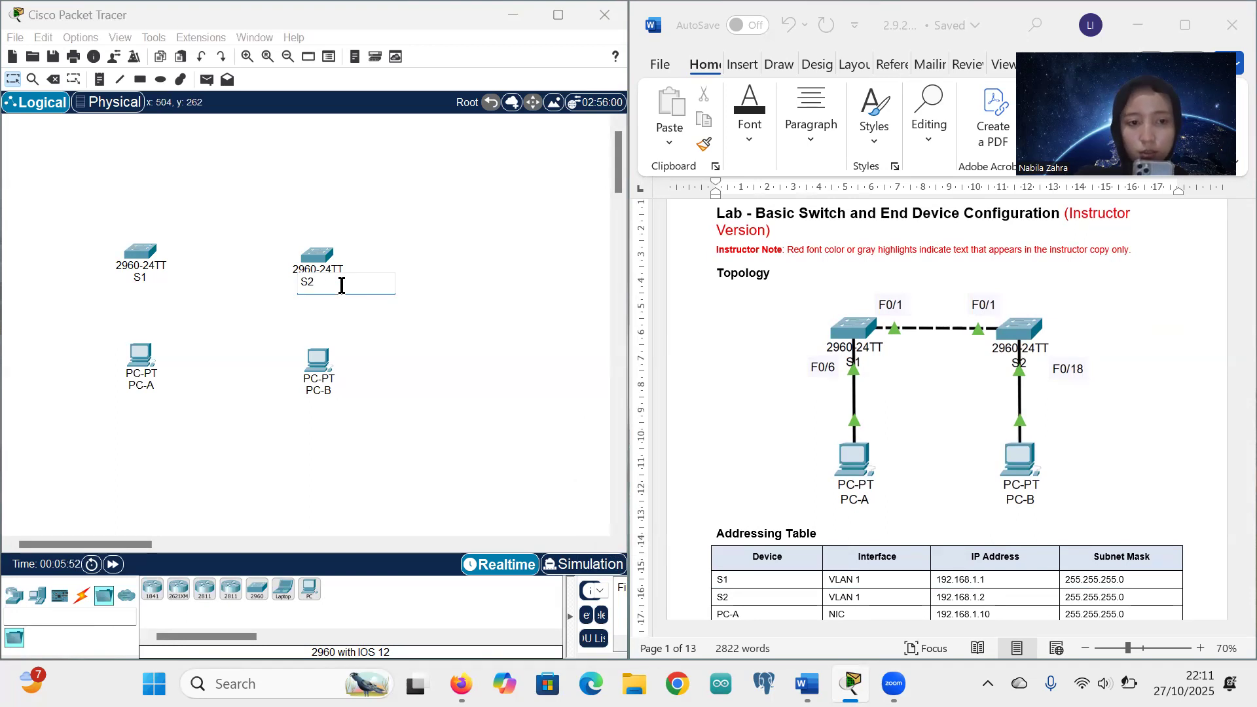
pyautogui.write('2')
pyautogui.press('Return')
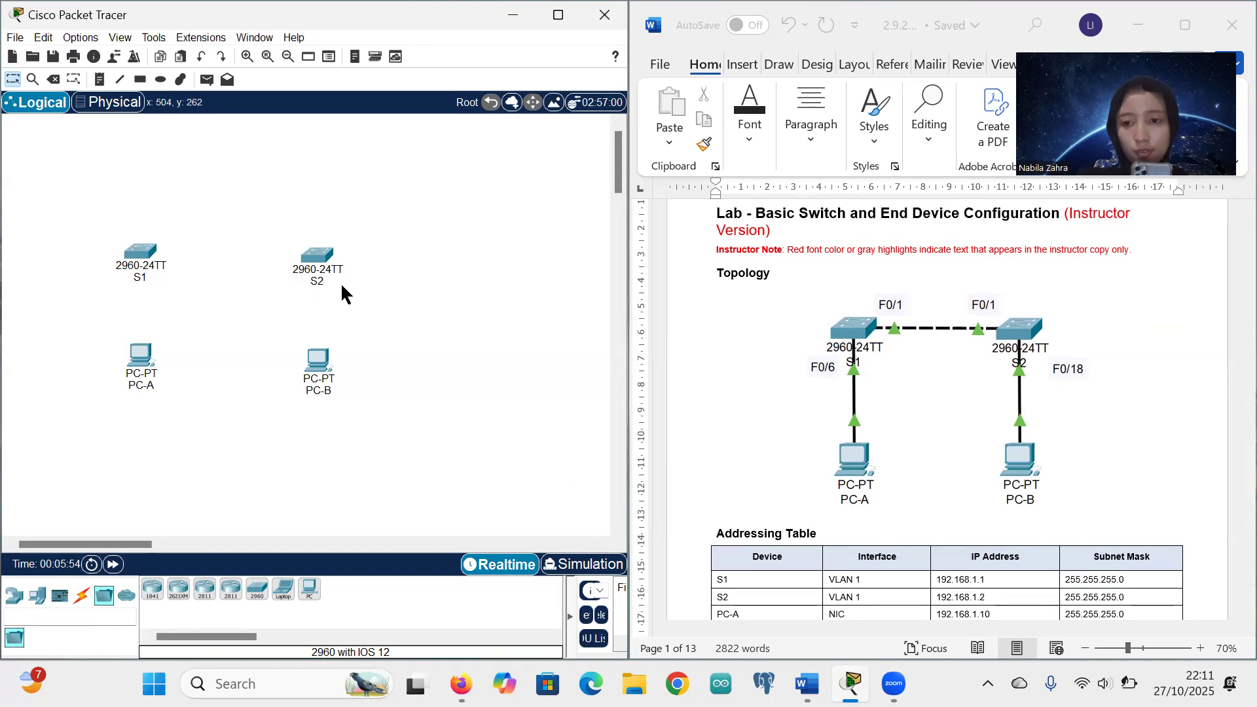
# Connect S1 FastEthernet0/1 to S2 FastEthernet0/1 with a copper cross-over cable
pyautogui.click(83, 599)
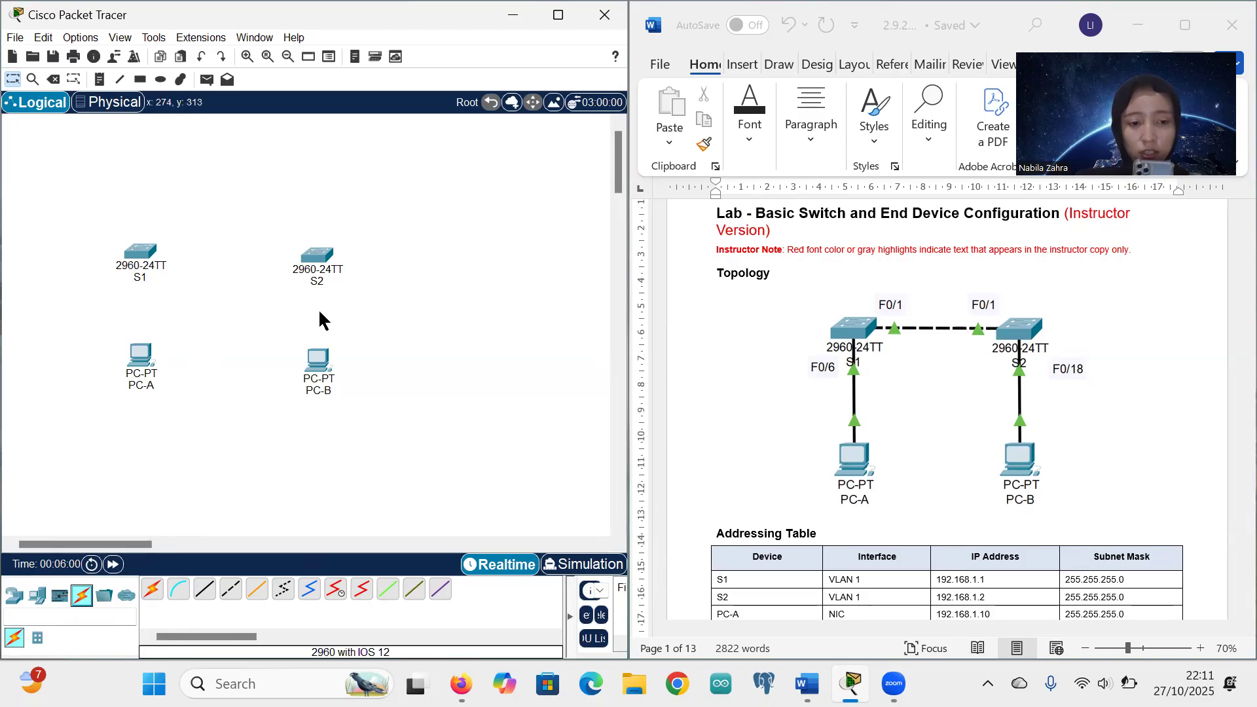
pyautogui.click(233, 589)
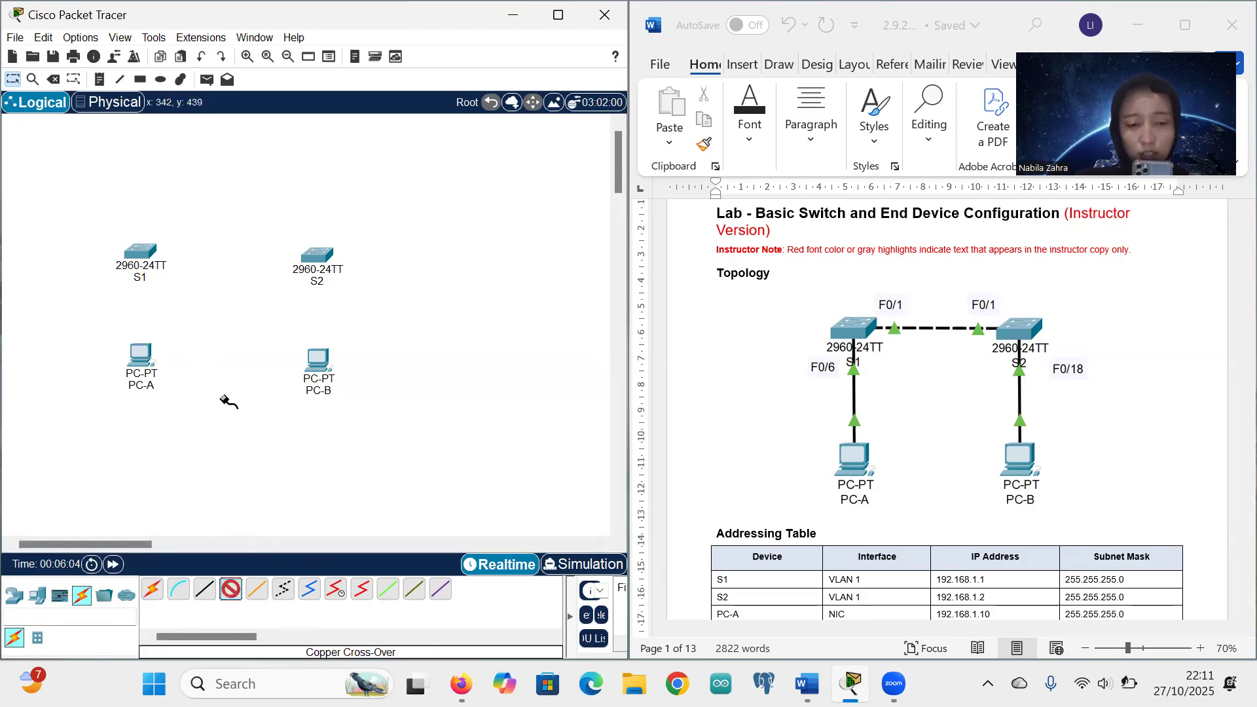
pyautogui.click(135, 256)
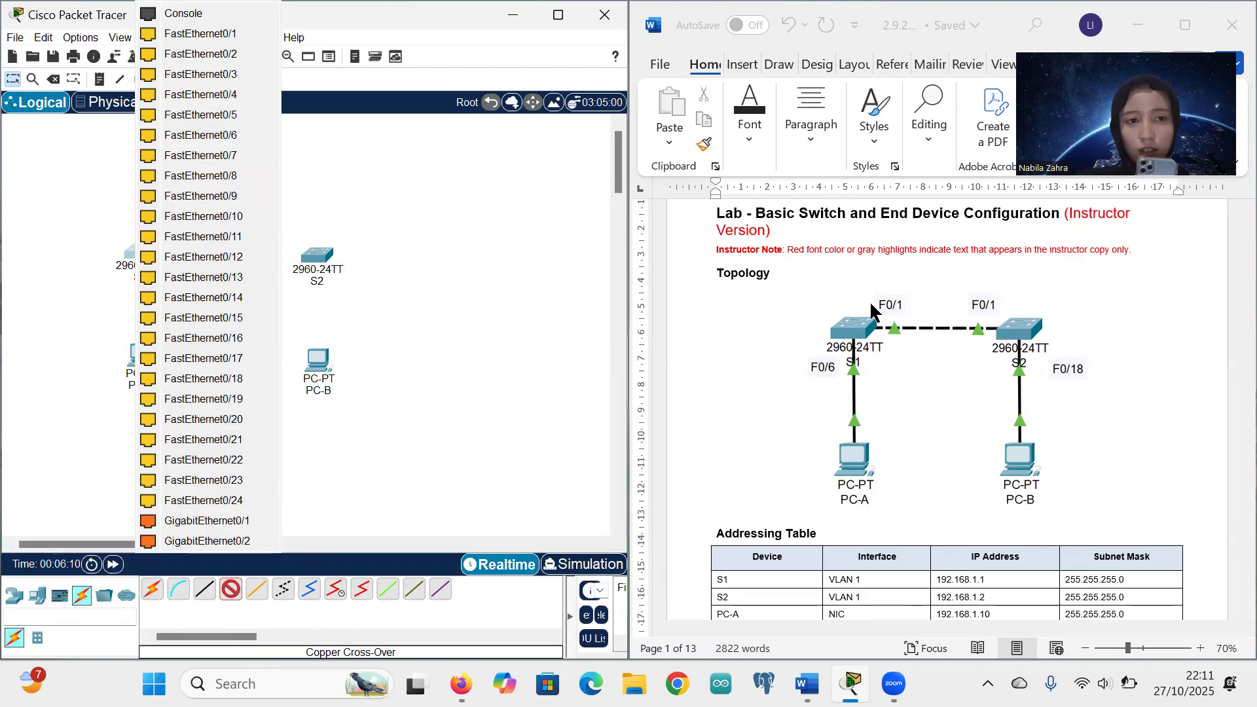
pyautogui.click(208, 34)
pyautogui.click(322, 256)
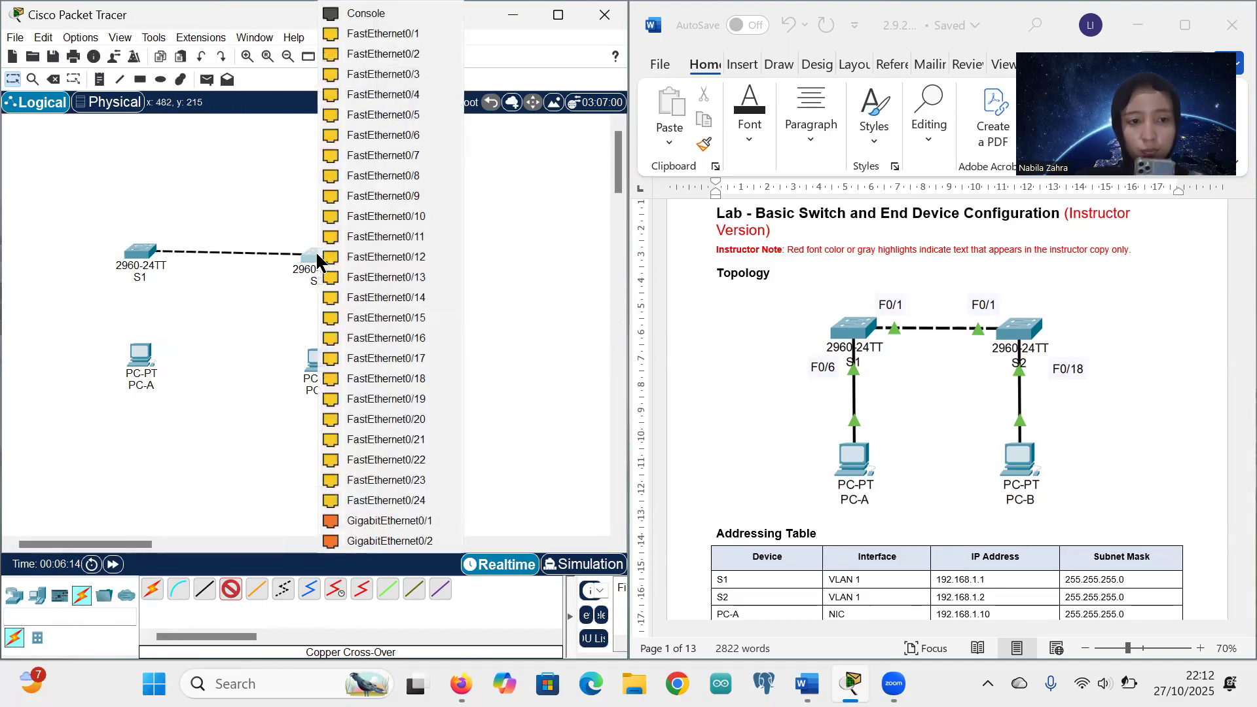
pyautogui.click(383, 35)
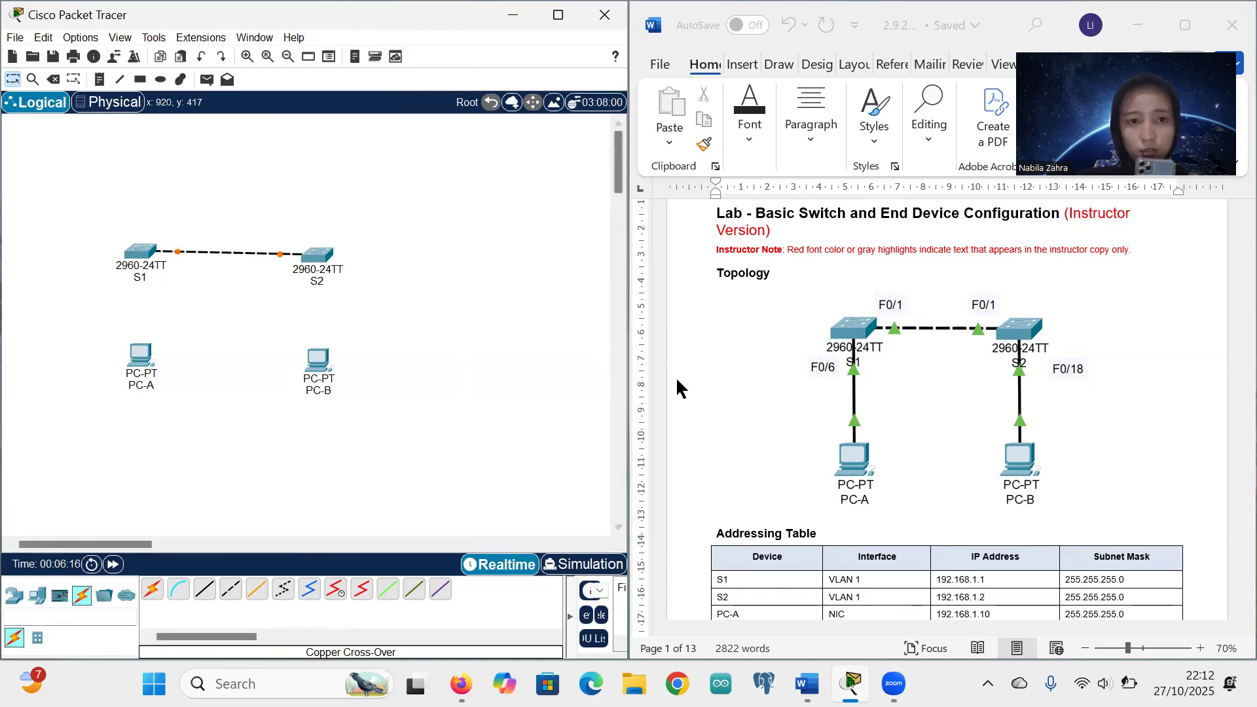
# Connect PC-A FastEthernet0 to S1 FastEthernet0/6 with a copper straight-through cable
pyautogui.click(205, 589)
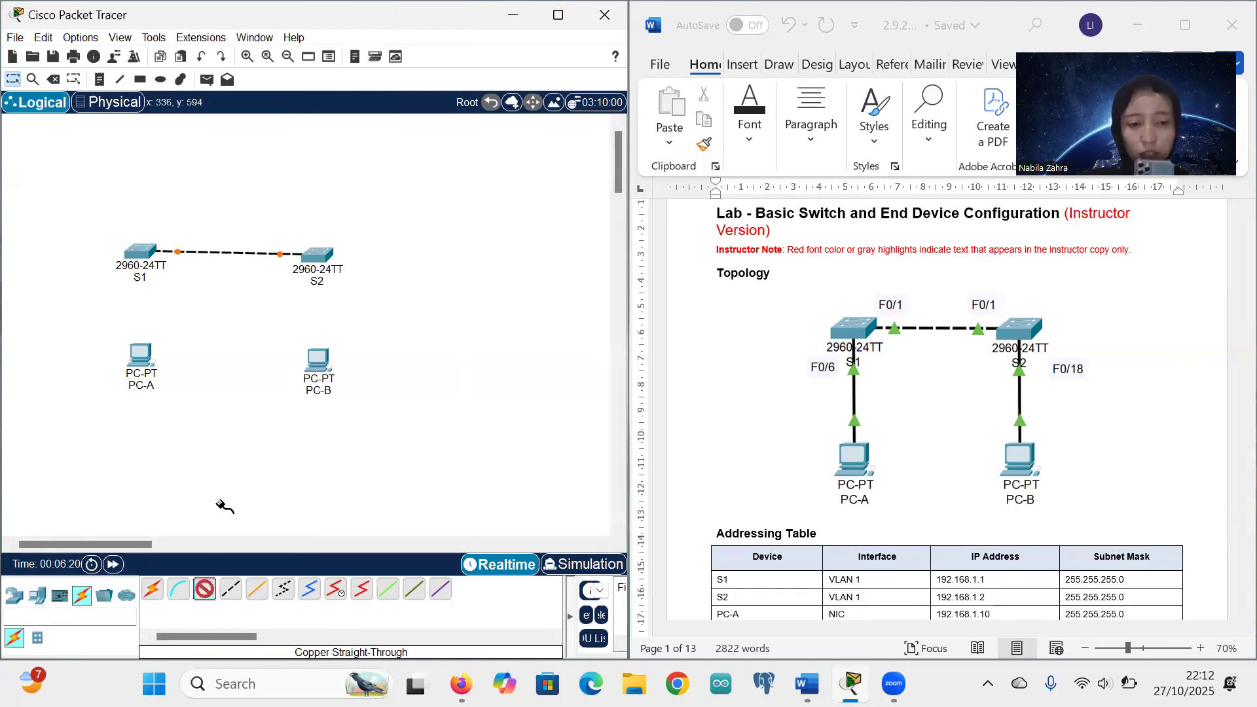
pyautogui.click(141, 358)
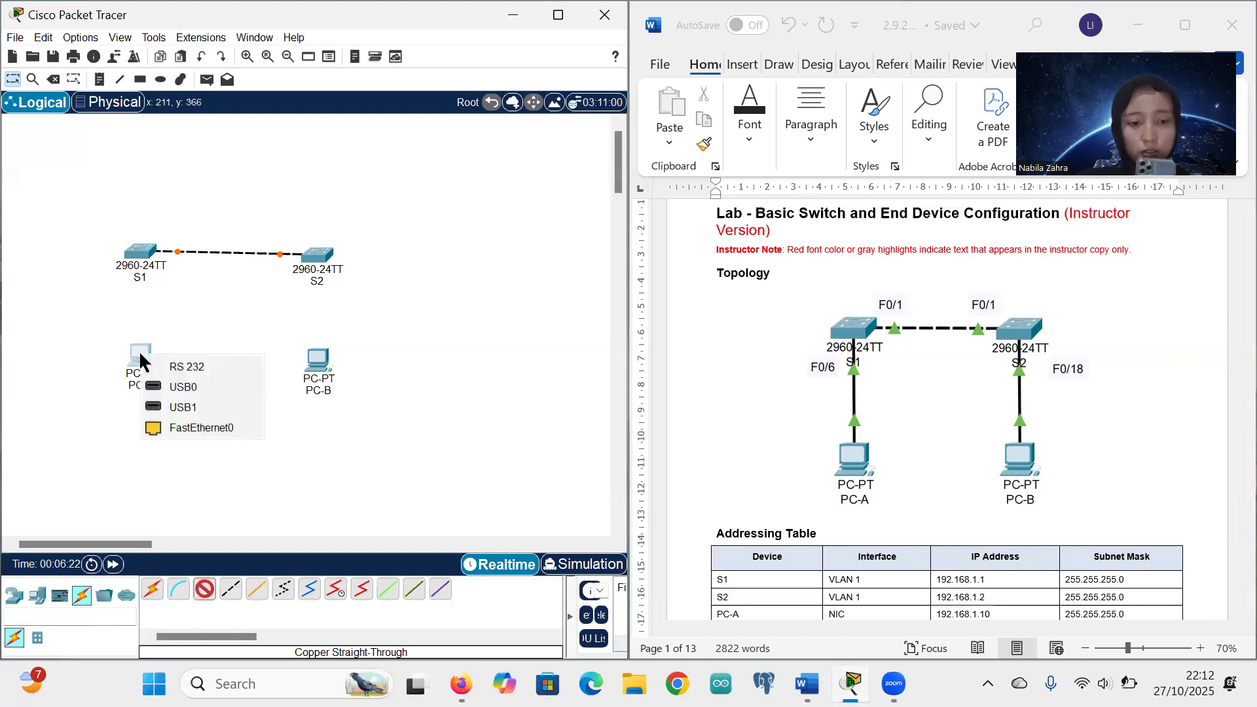
pyautogui.click(180, 429)
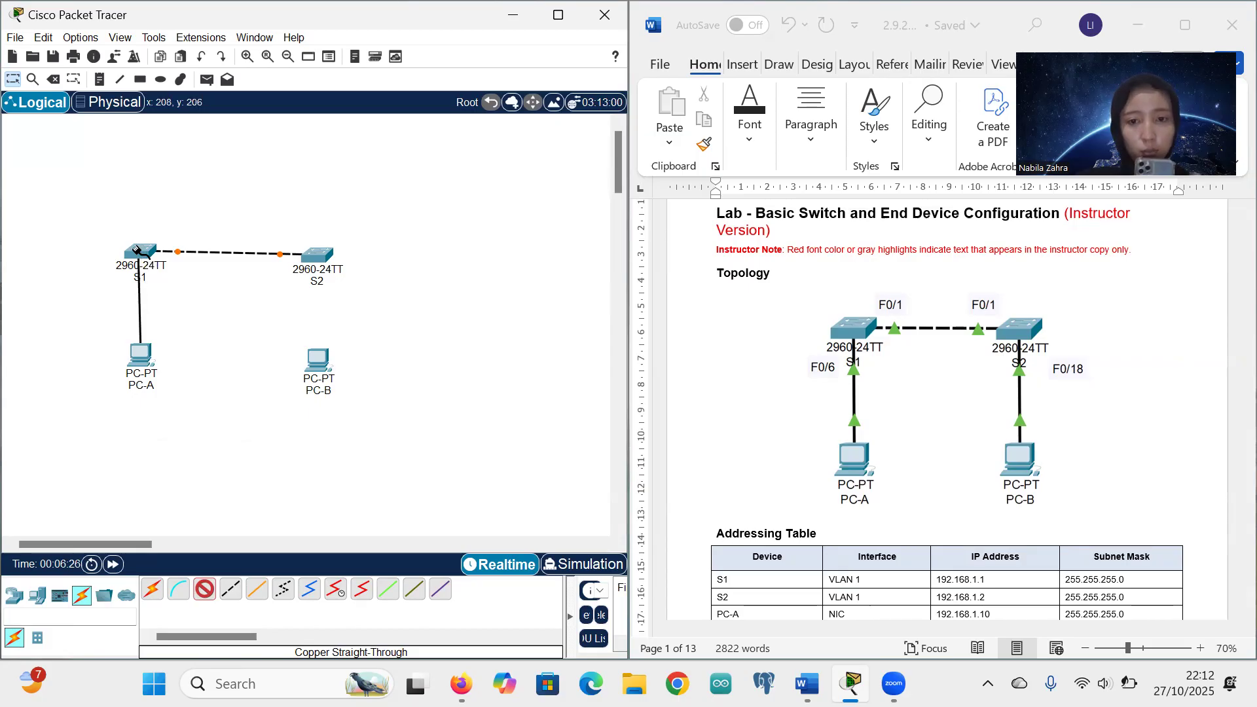
pyautogui.click(140, 252)
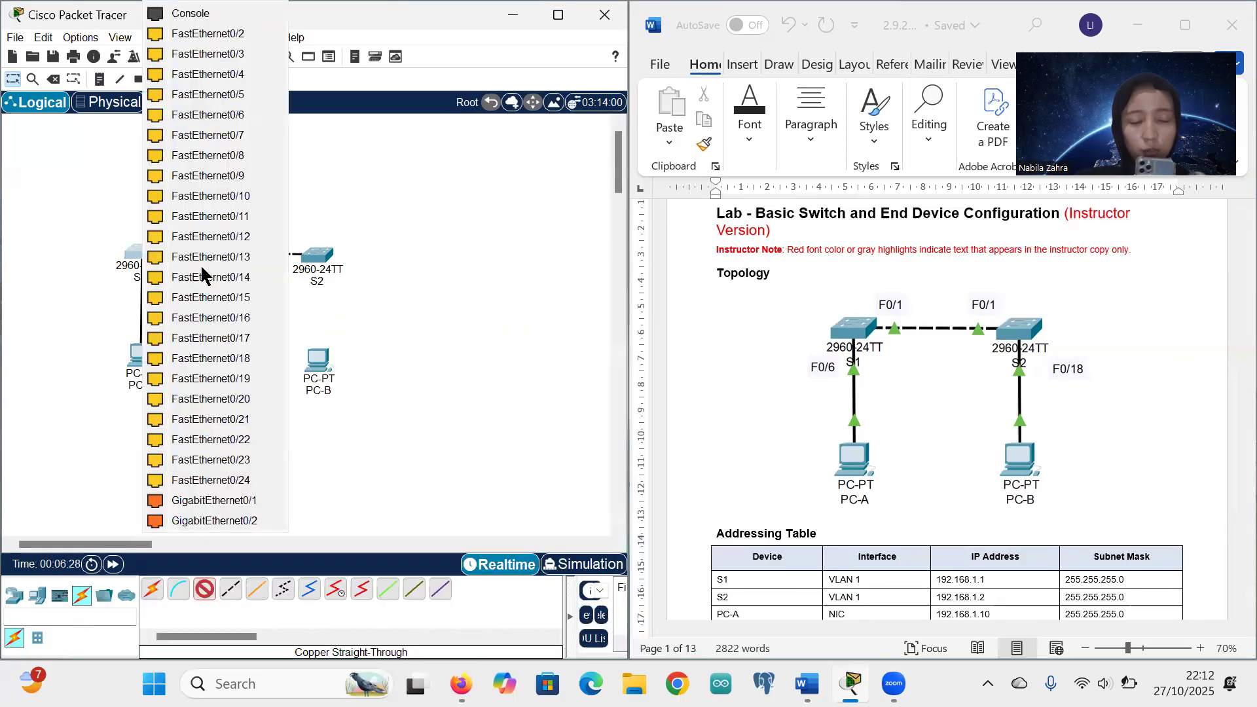
pyautogui.click(246, 122)
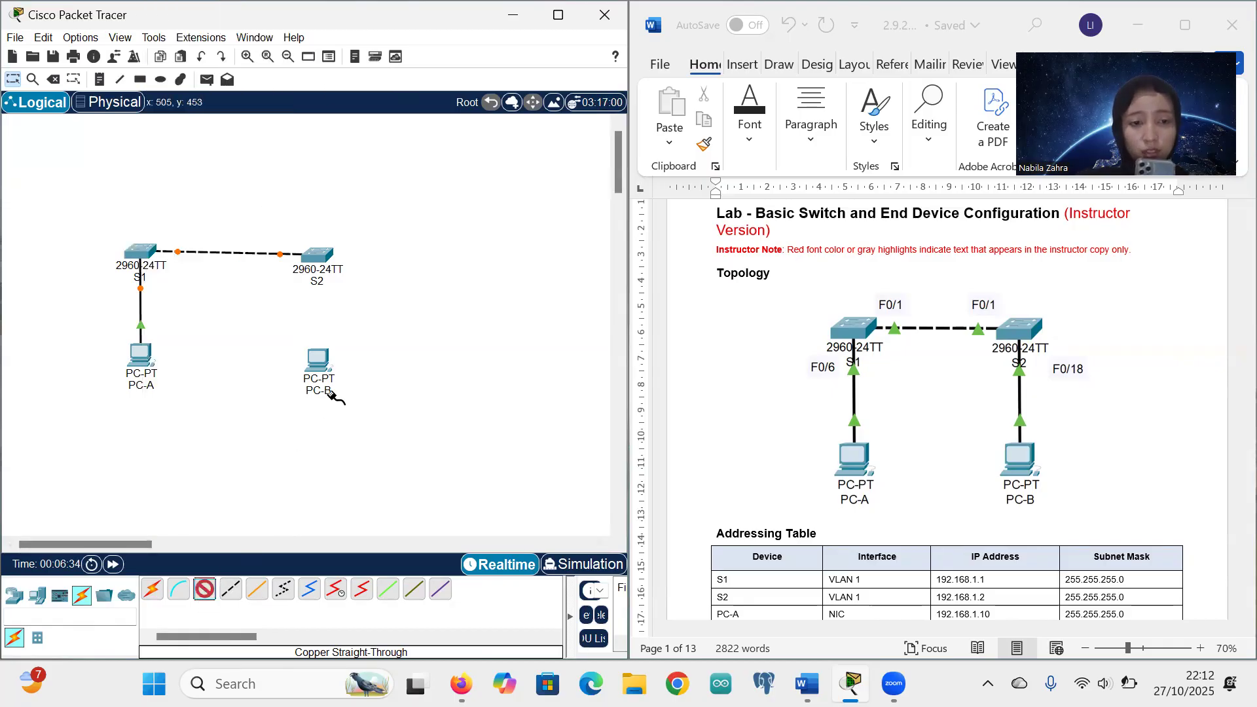
# Connect PC-B FastEthernet0 to S2 FastEthernet0/18 with a copper straight-through cable
pyautogui.click(319, 357)
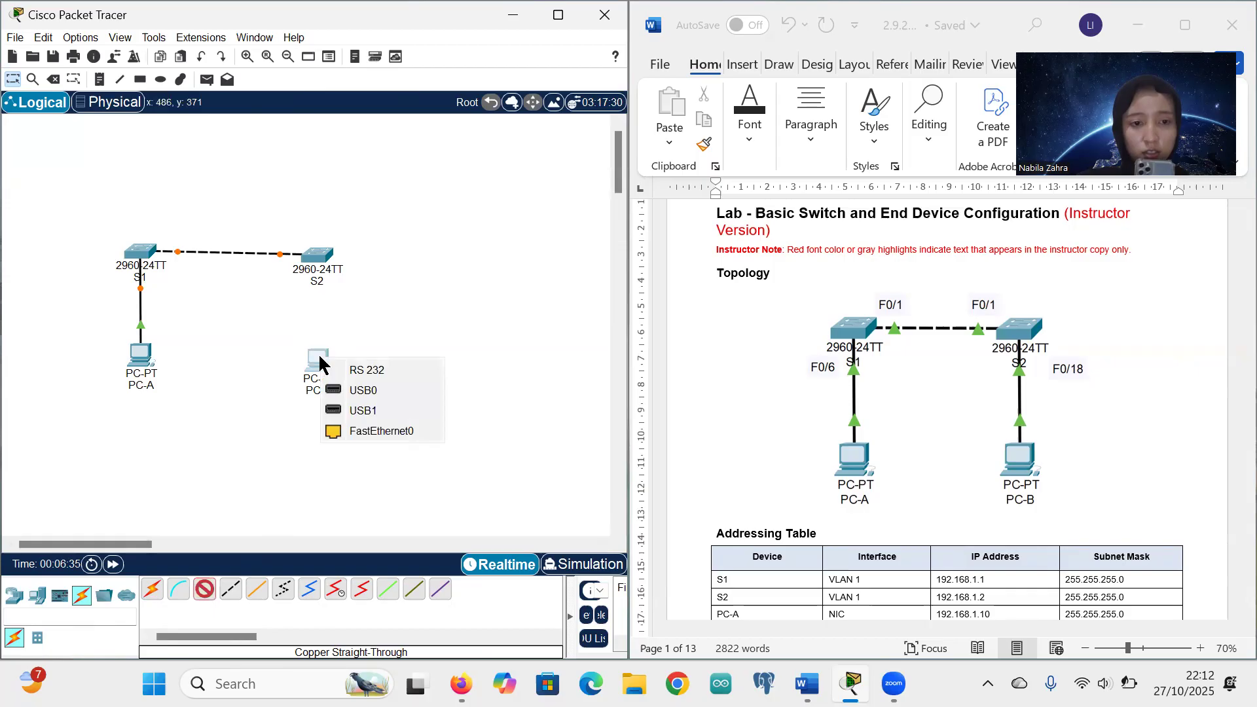
pyautogui.click(370, 439)
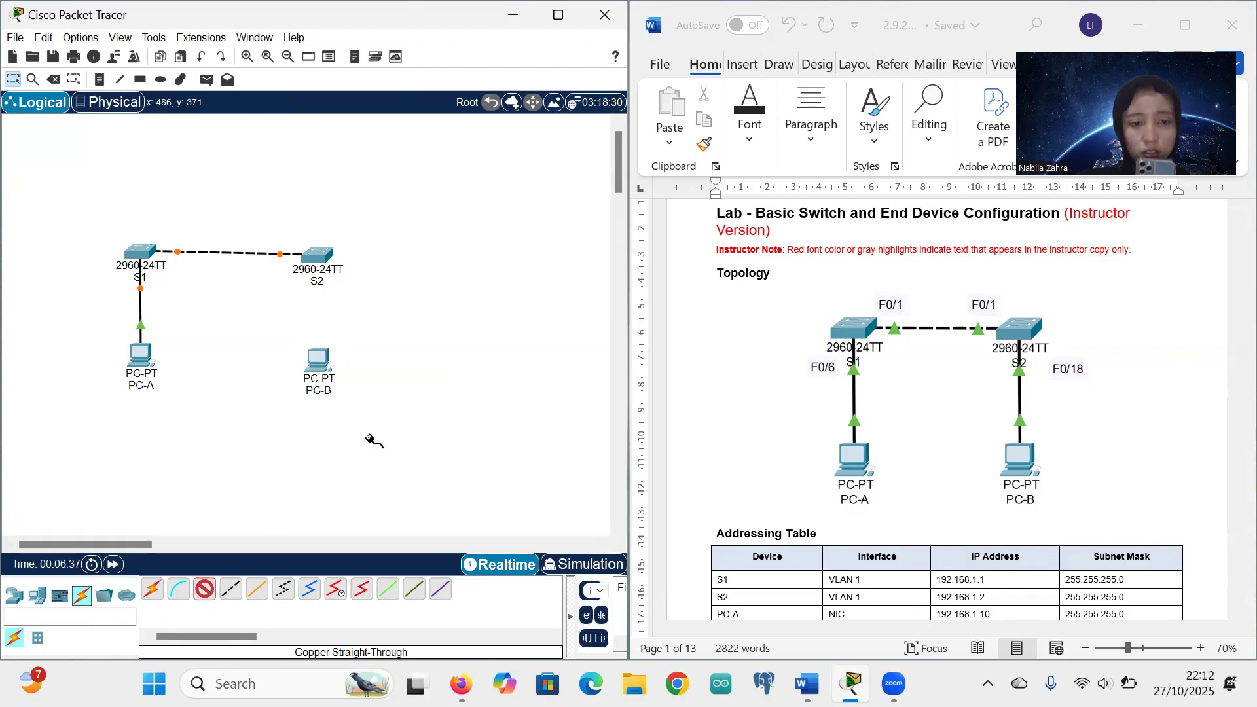
pyautogui.click(316, 253)
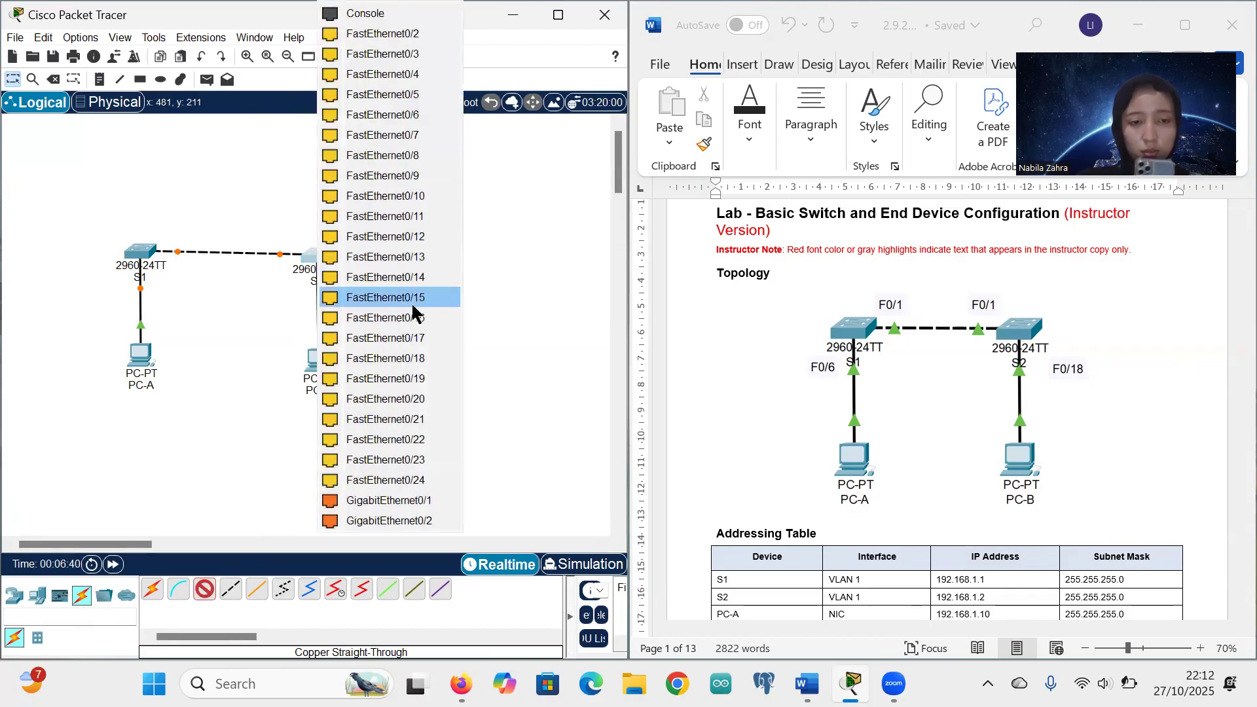
pyautogui.click(415, 359)
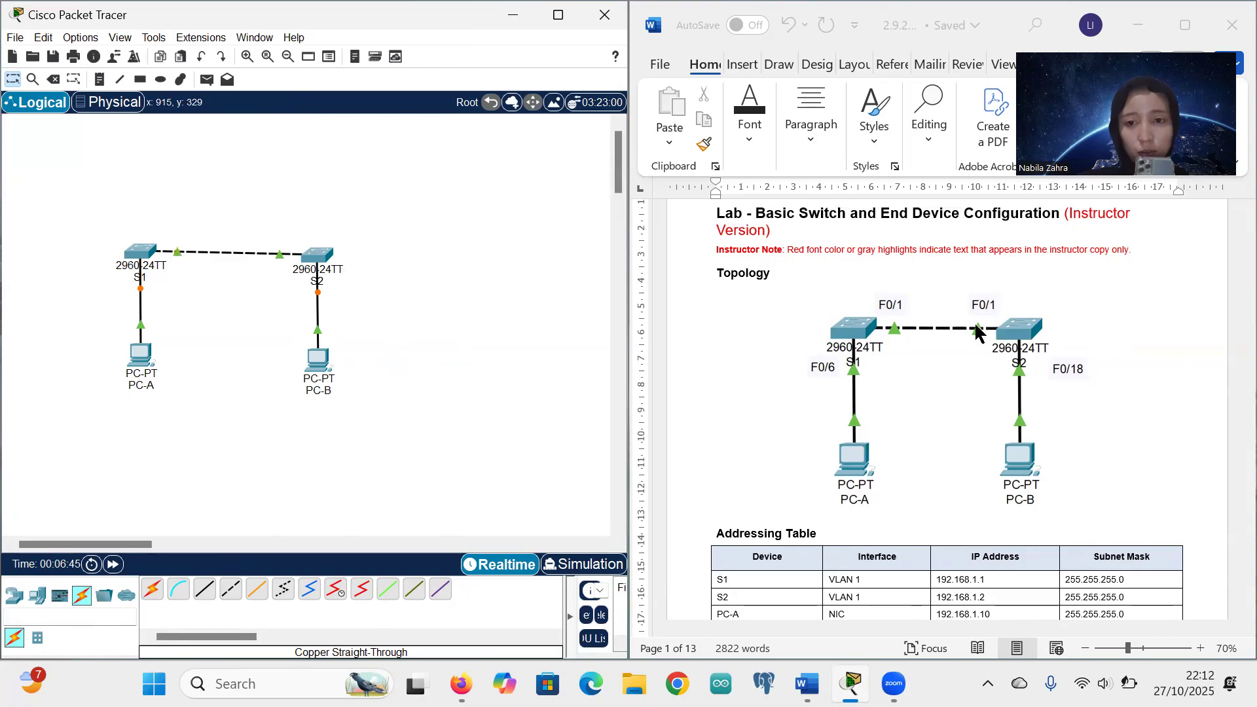
# Check the lab document's topology diagram, objectives and addressing table for the device IP settings
pyautogui.scroll(1, 982, 330)
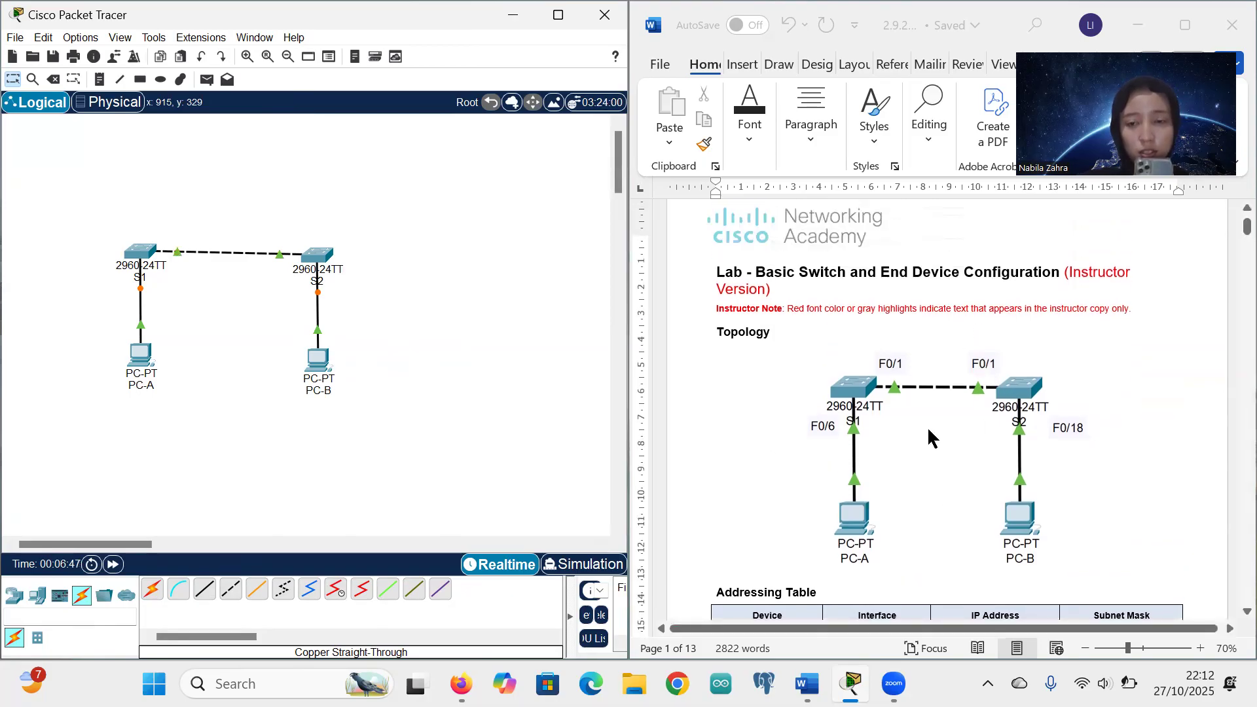
pyautogui.scroll(-2, 932, 503)
pyautogui.scroll(-5, 931, 497)
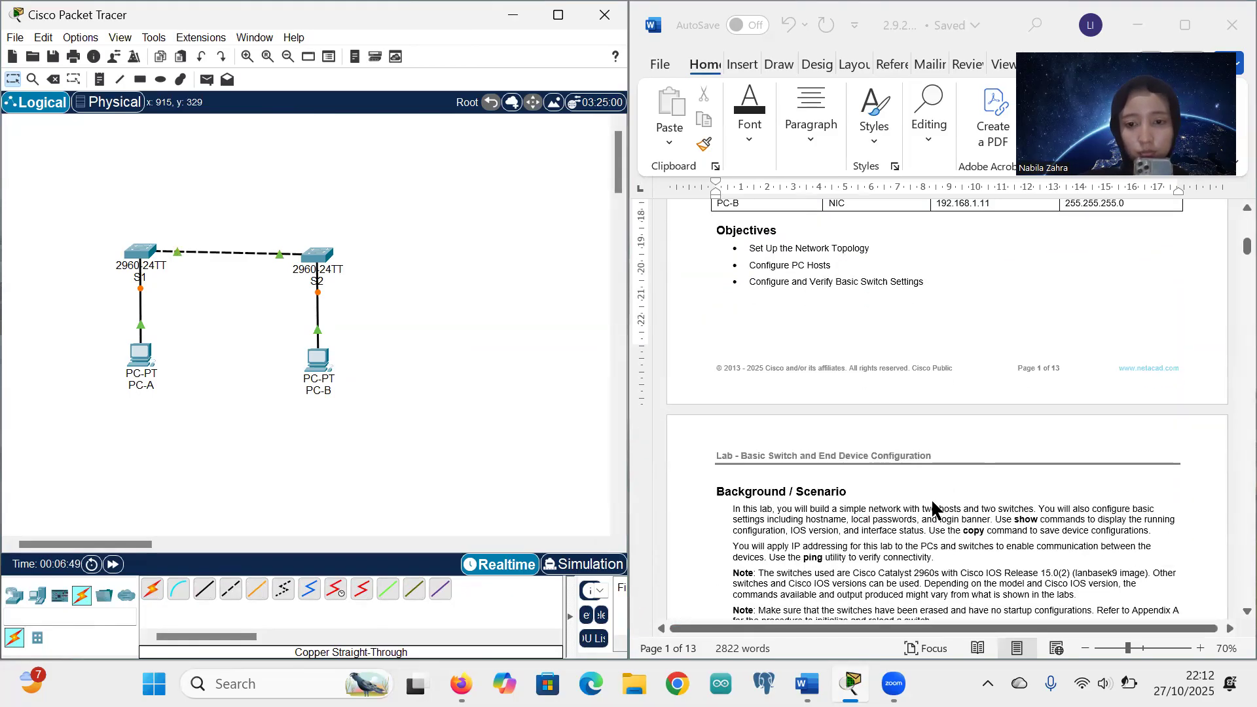
pyautogui.scroll(2, 931, 498)
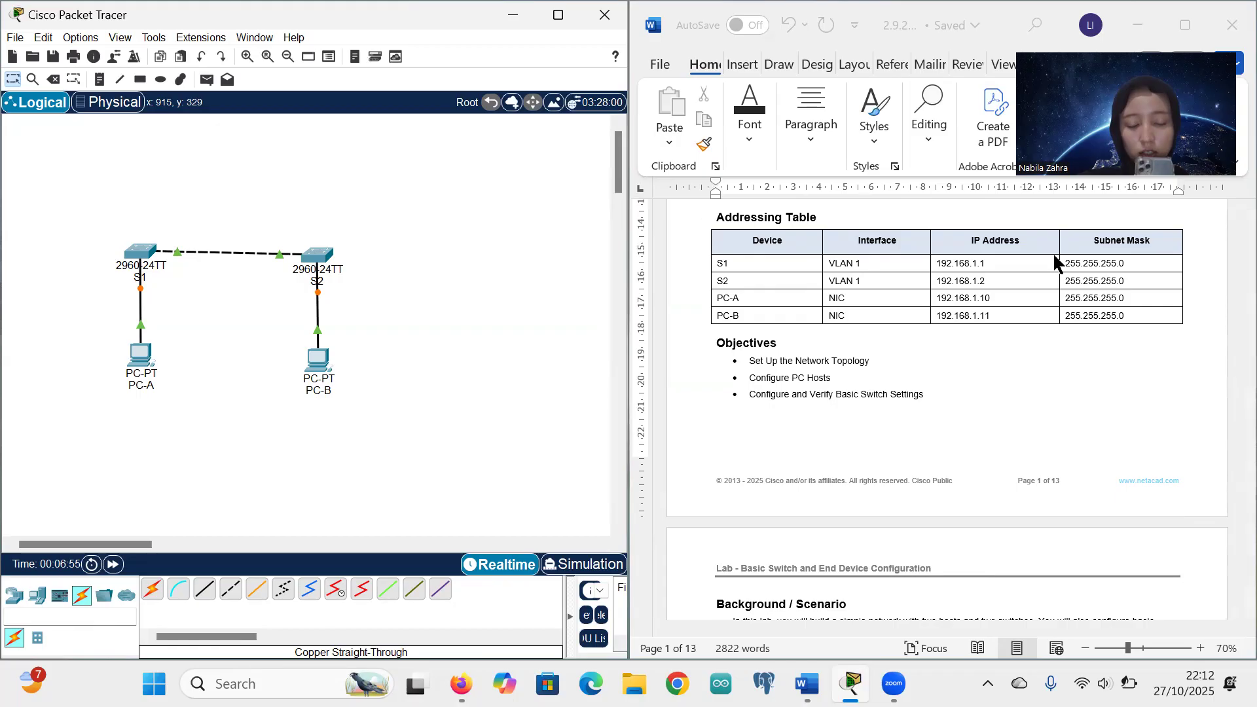
# Review the lab document's Step 2 instructions for configuring static IP addresses on the PC hosts
pyautogui.scroll(-3, 837, 398)
pyautogui.scroll(-8, 837, 398)
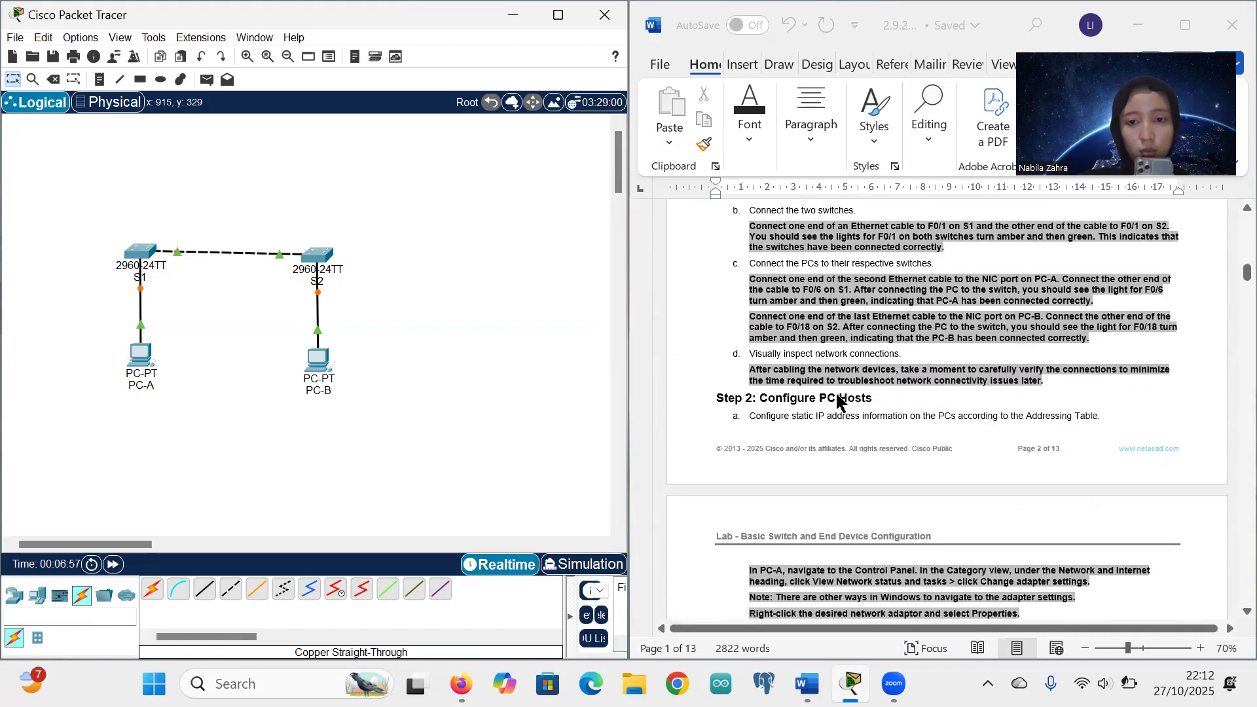
pyautogui.scroll(2, 837, 398)
pyautogui.scroll(-1, 837, 398)
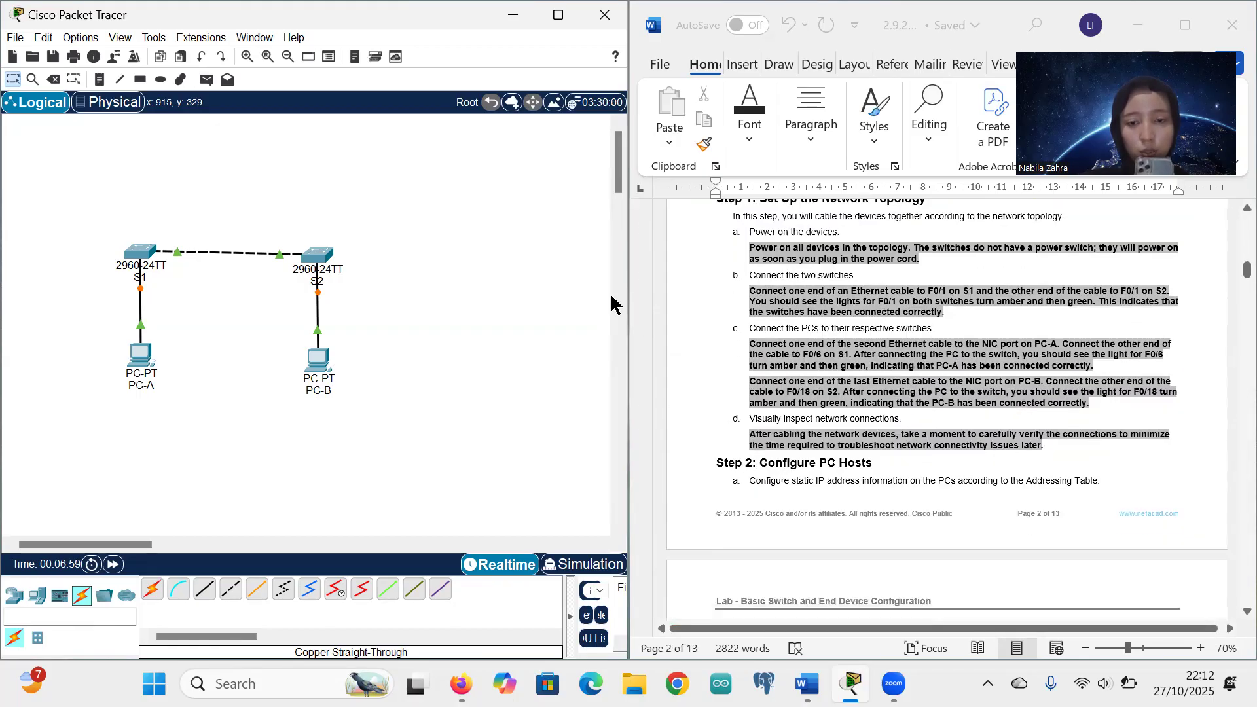
pyautogui.scroll(-1, 870, 484)
pyautogui.scroll(-1, 870, 484)
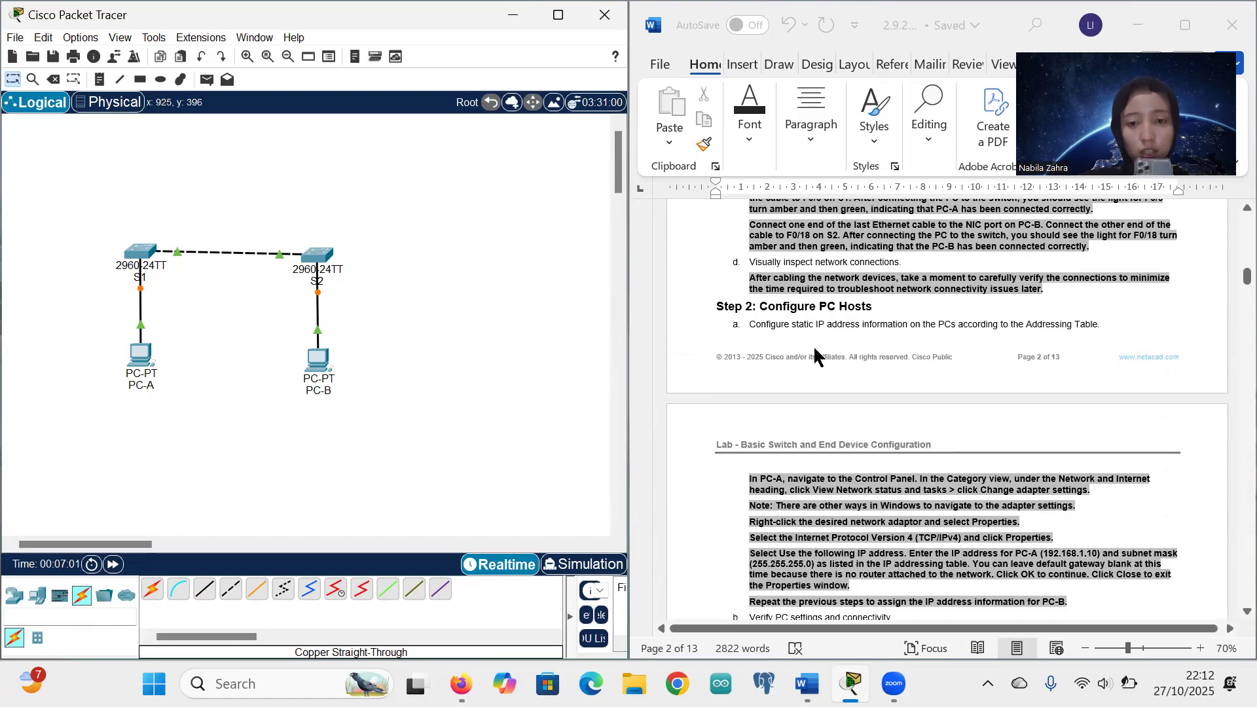
pyautogui.scroll(-1, 815, 354)
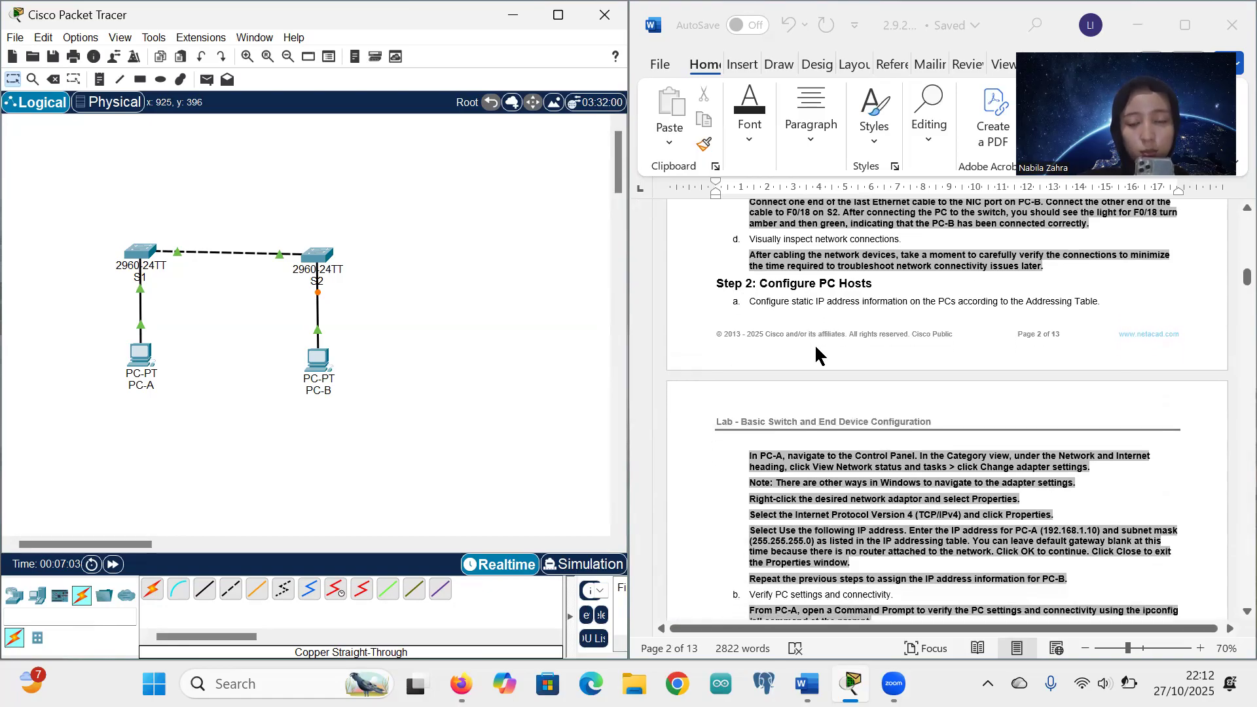
pyautogui.scroll(-2, 817, 405)
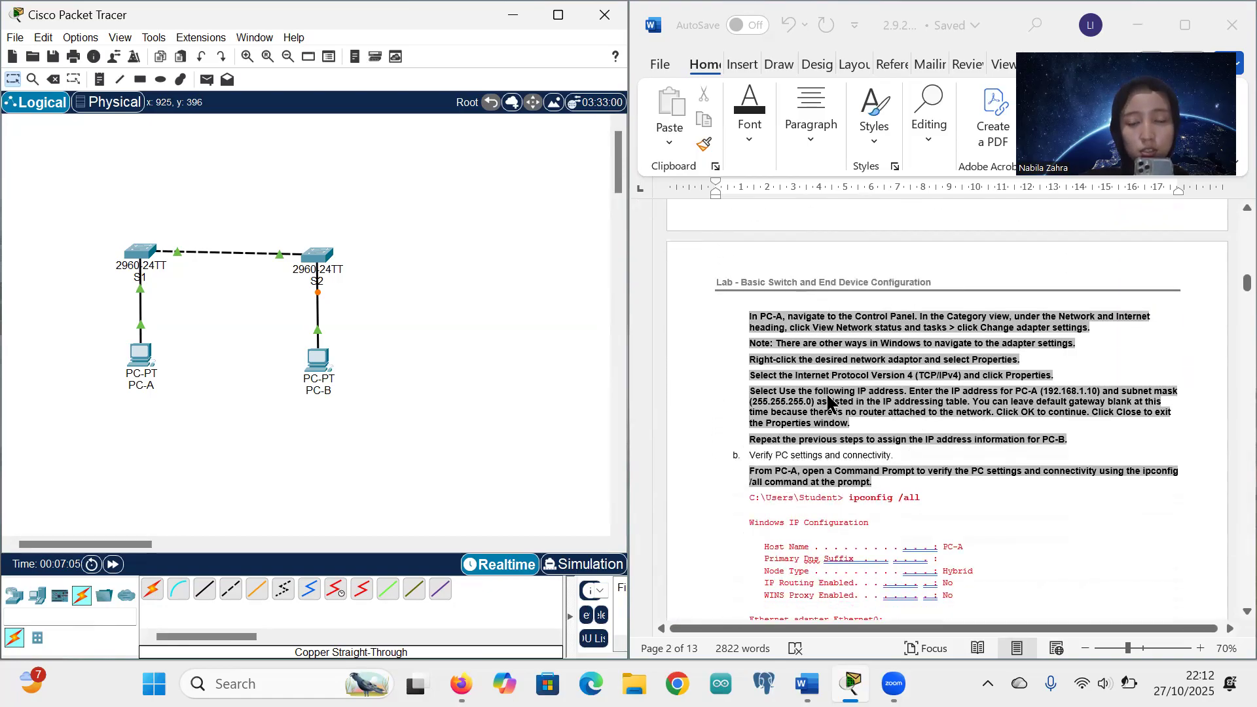
pyautogui.scroll(2, 814, 401)
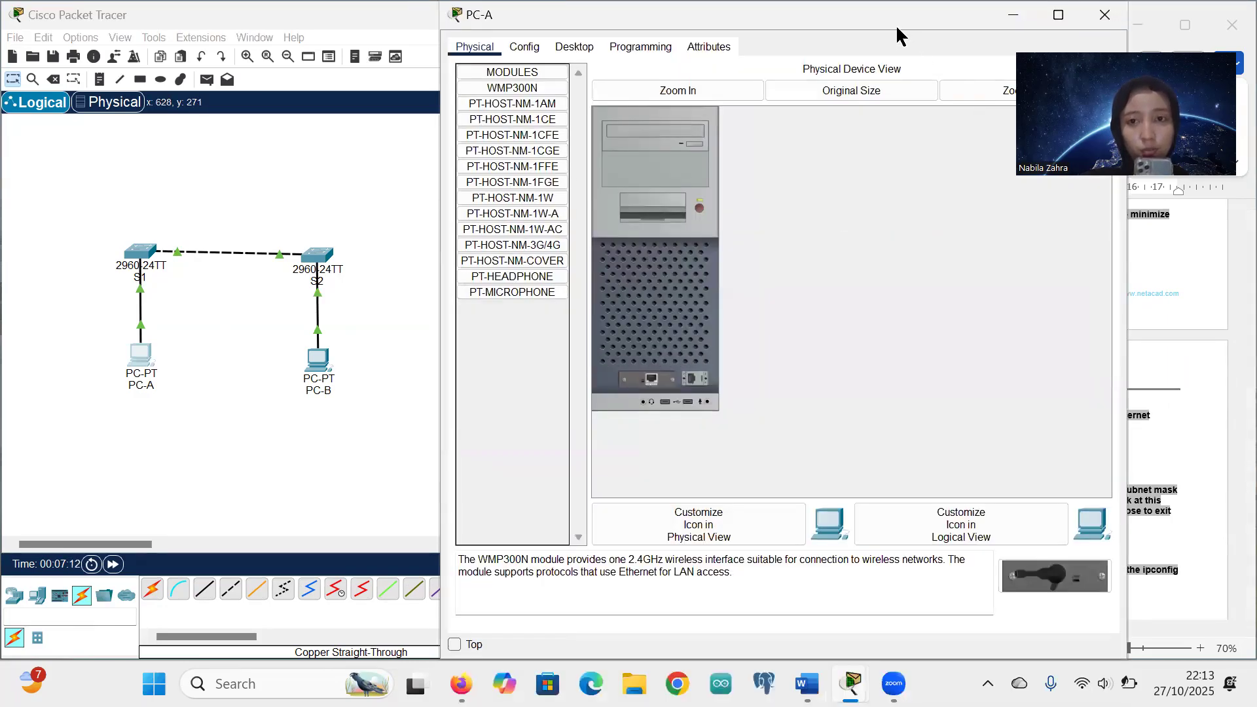
# Open PC-A's IP configuration beside the lab document and bring the Addressing Table into view
pyautogui.moveTo(897, 27); pyautogui.dragTo(184, 29)
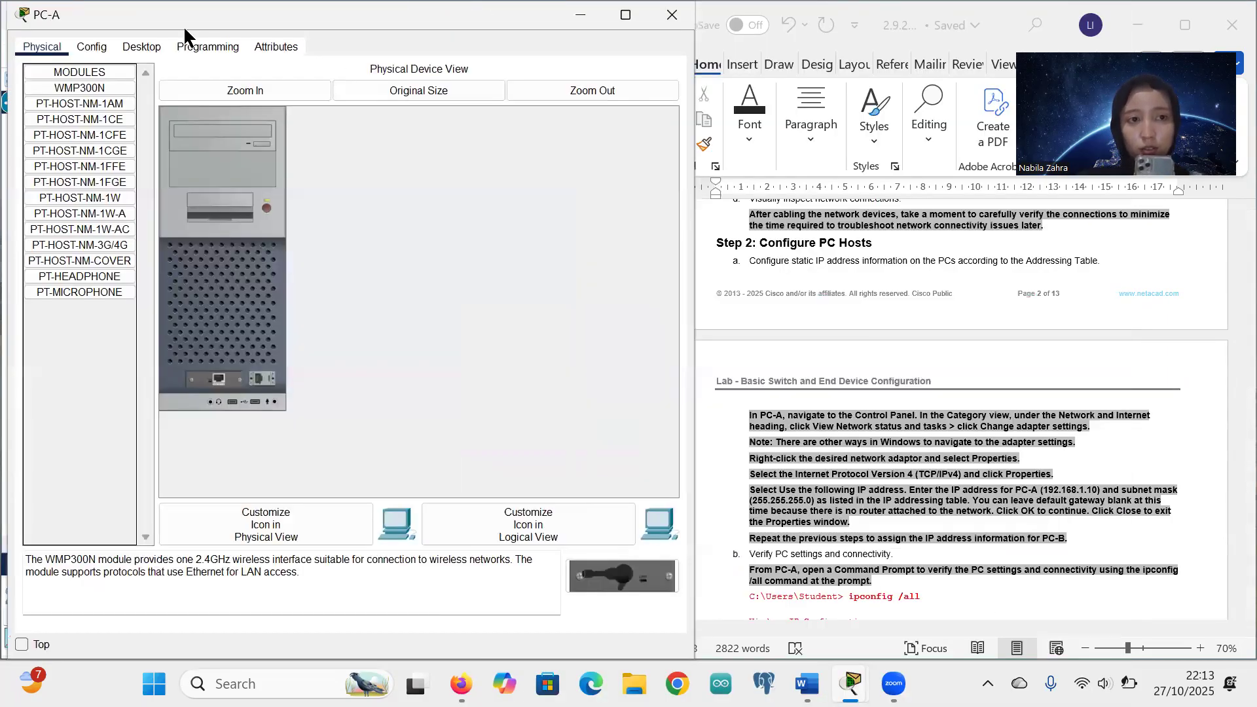
pyautogui.click(152, 43)
pyautogui.click(73, 128)
pyautogui.scroll(5, 1028, 425)
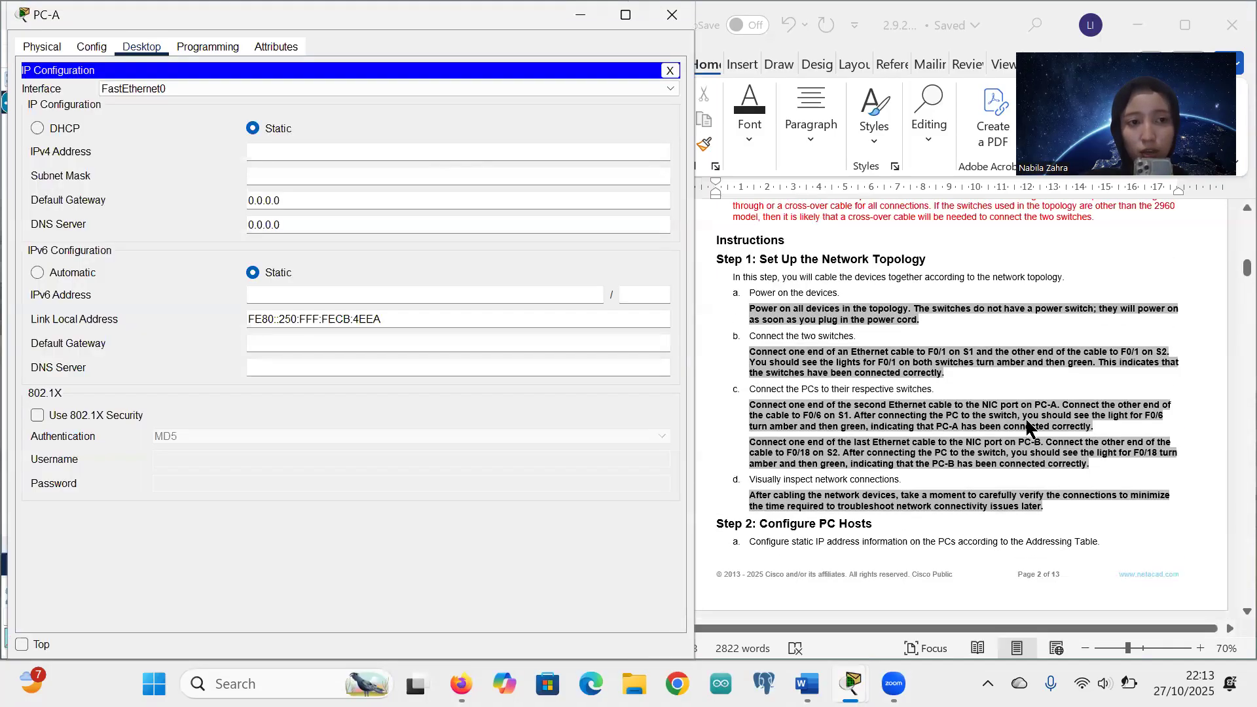
pyautogui.scroll(10, 1025, 425)
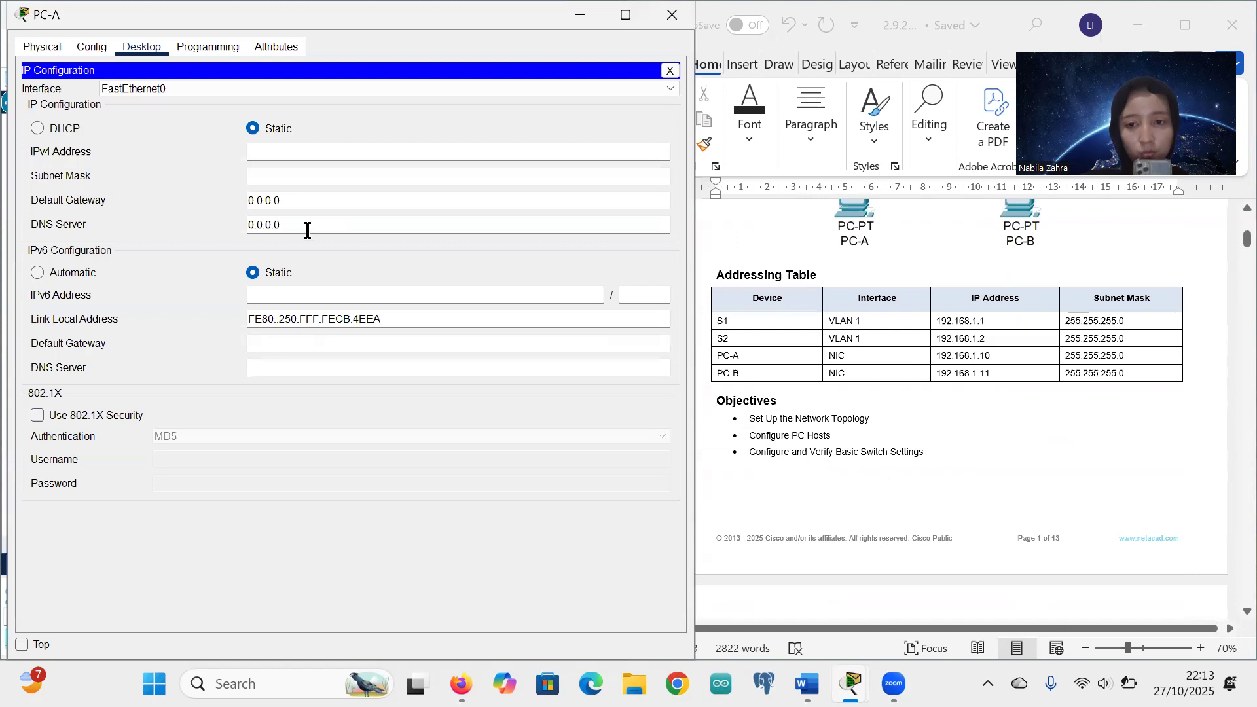
# Assign PC-A the static IPv4 address 192.168.1.10, copied from the Addressing Table, with subnet mask 255.255.255.0, and close its window
pyautogui.click(975, 376)
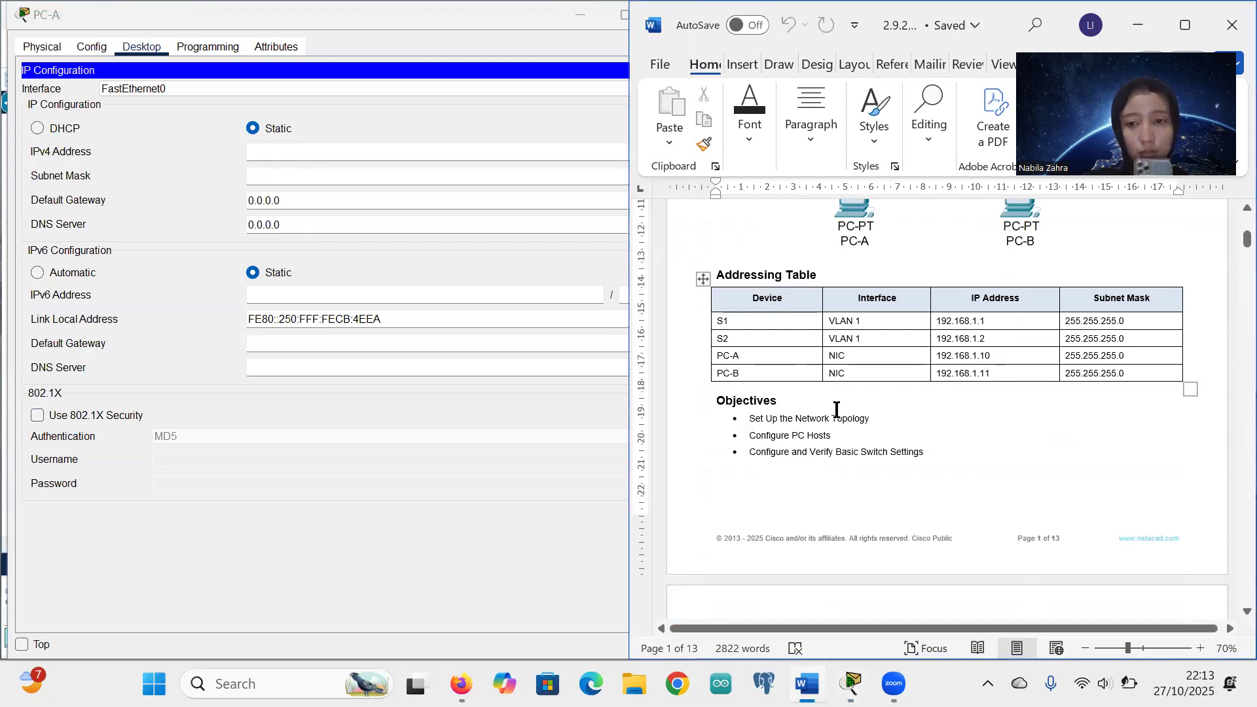
pyautogui.moveTo(962, 352); pyautogui.dragTo(937, 359)
pyautogui.click(983, 356)
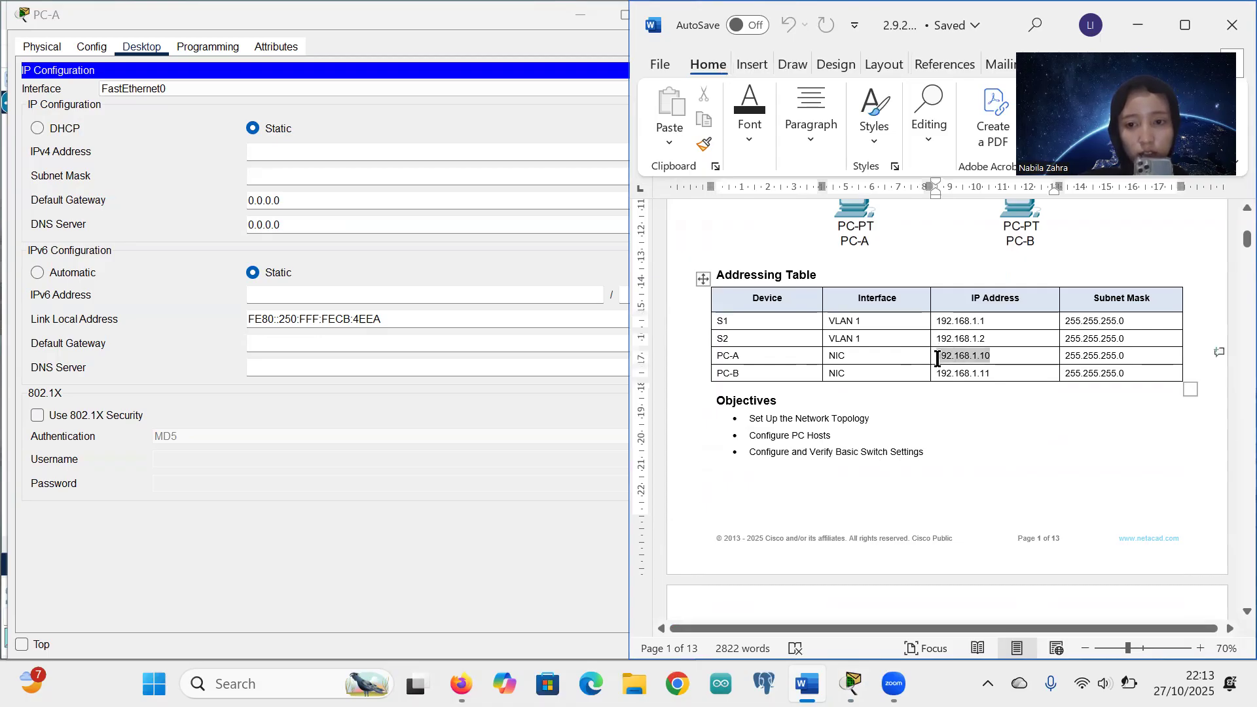
pyautogui.hotkey('ctrl', 'c')
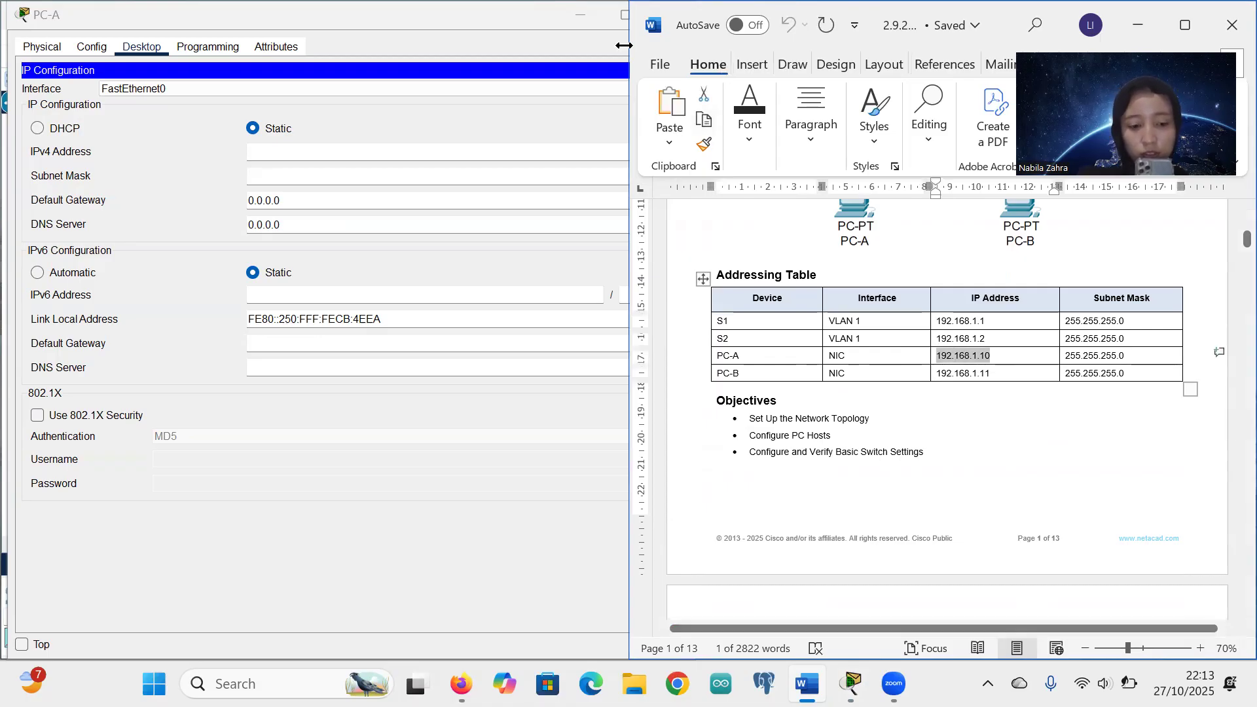
pyautogui.click(335, 150)
pyautogui.hotkey('ctrl', 'v')
pyautogui.click(340, 184)
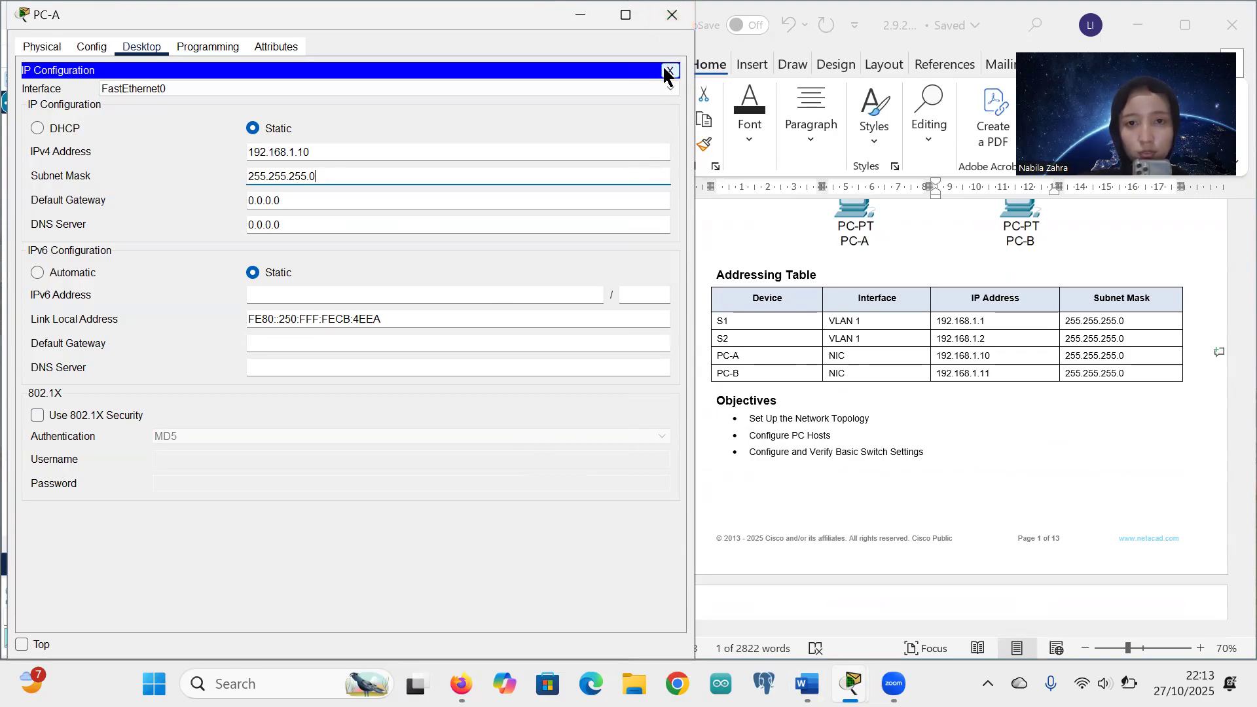
pyautogui.click(672, 14)
# Assign PC-B the static IPv4 address 192.168.1.11, copied from the Addressing Table, with subnet mask 255.255.255.0, and close its window
pyautogui.click(314, 357)
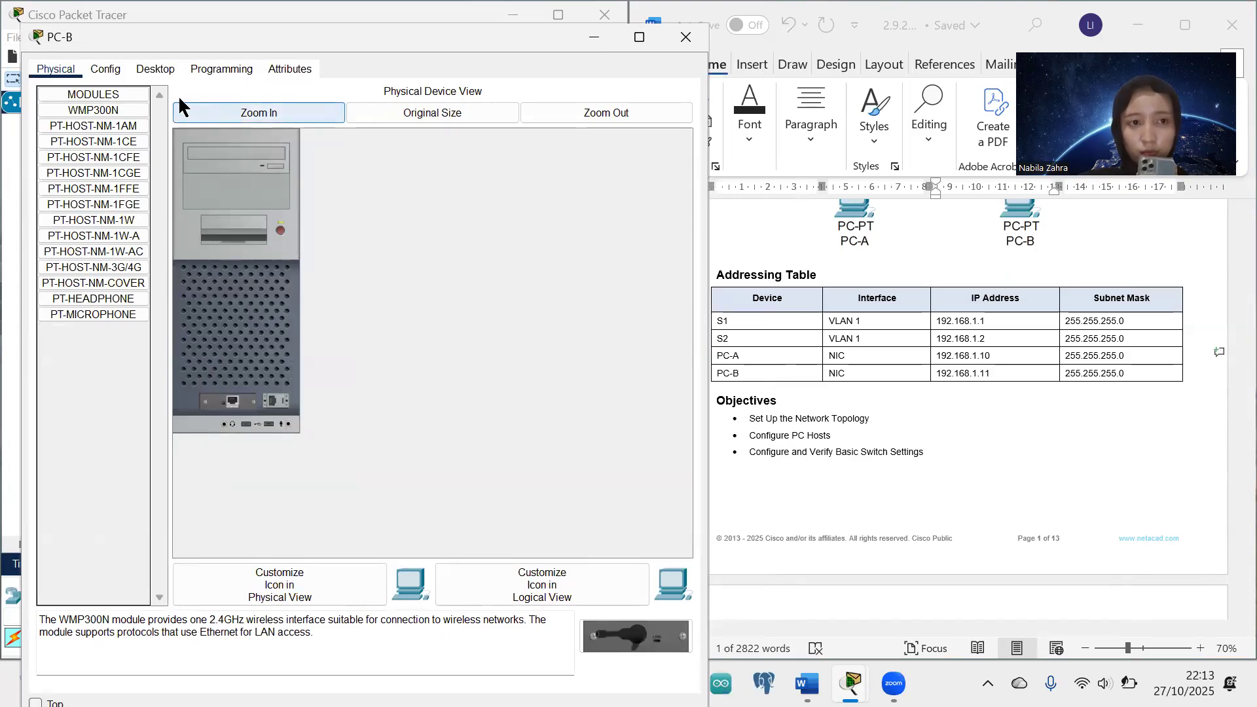
pyautogui.click(169, 72)
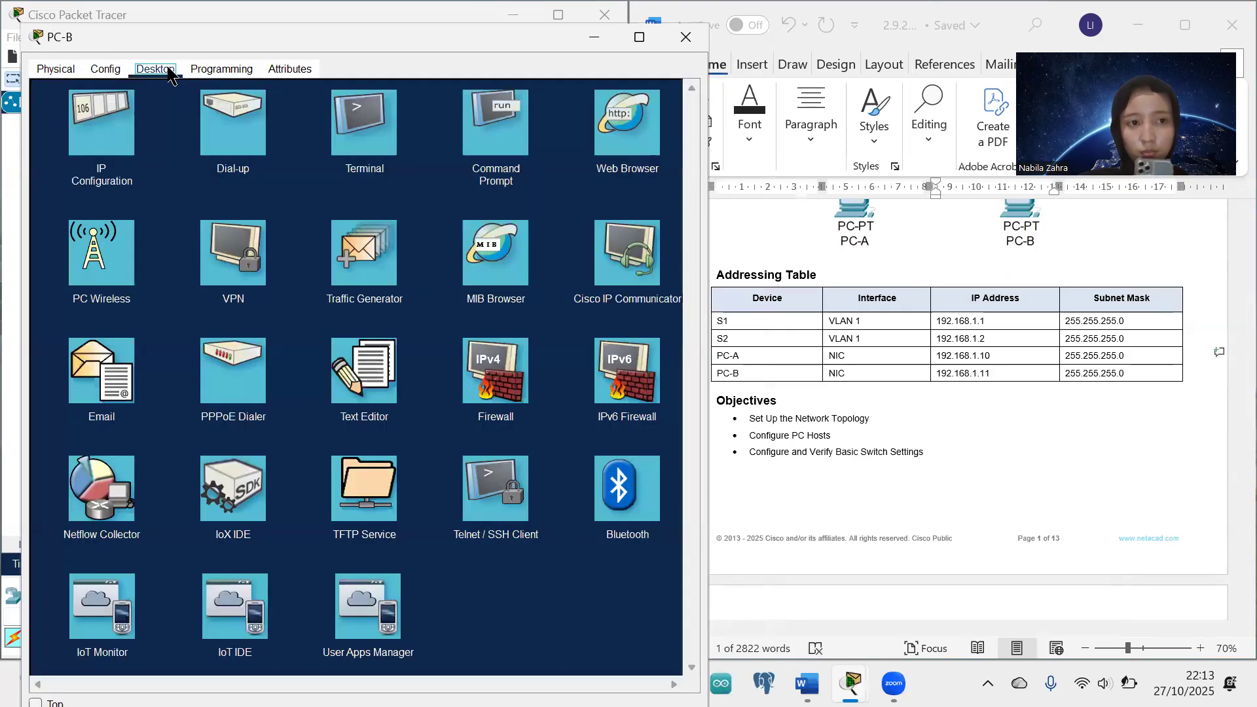
pyautogui.click(115, 149)
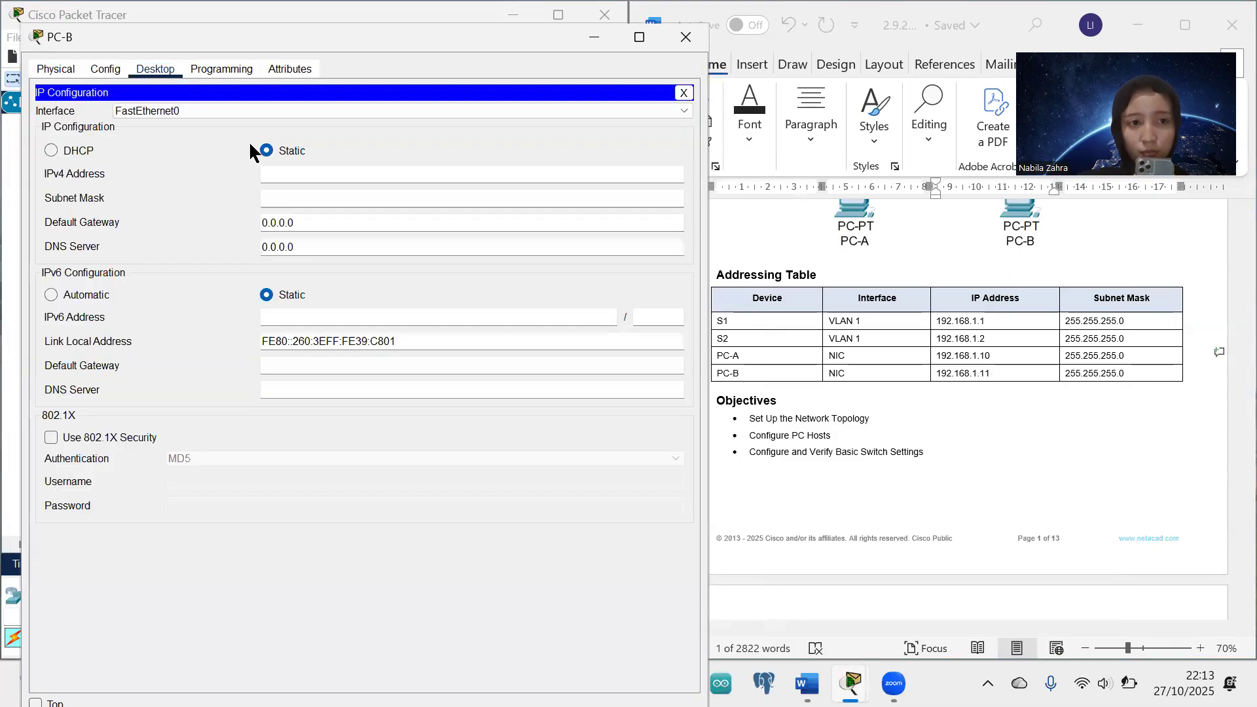
pyautogui.click(282, 175)
pyautogui.click(1000, 367)
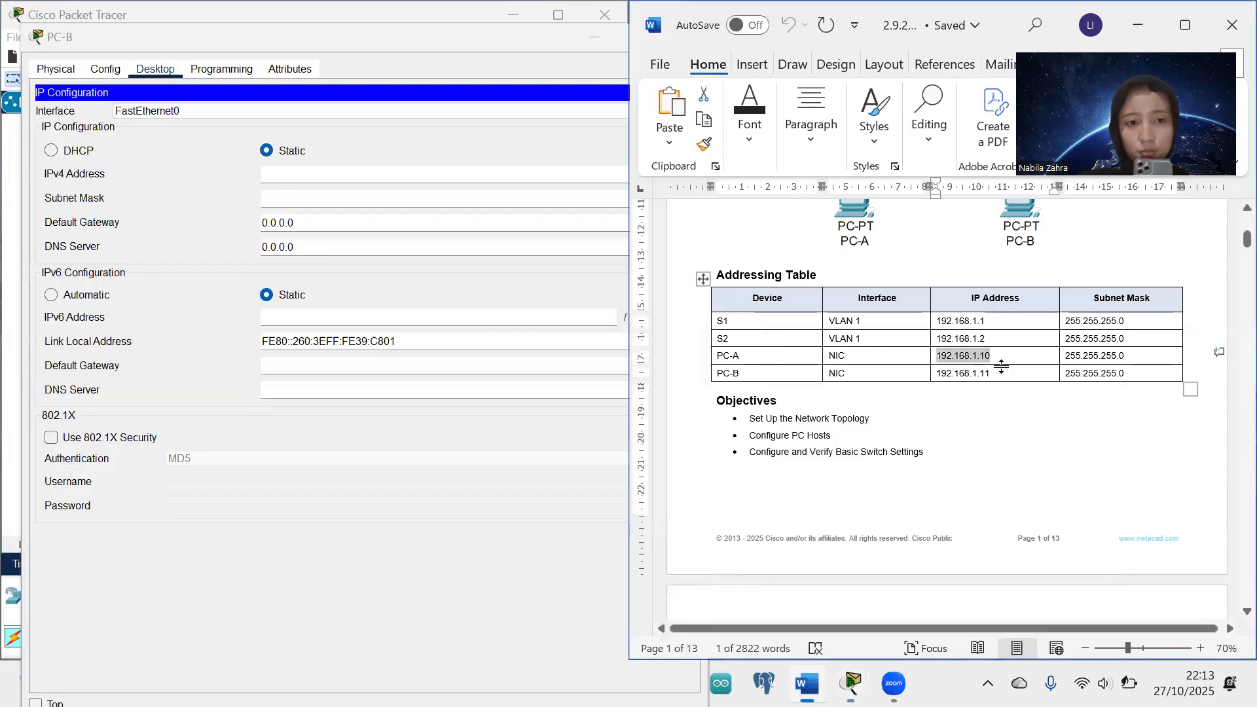
pyautogui.click(995, 372)
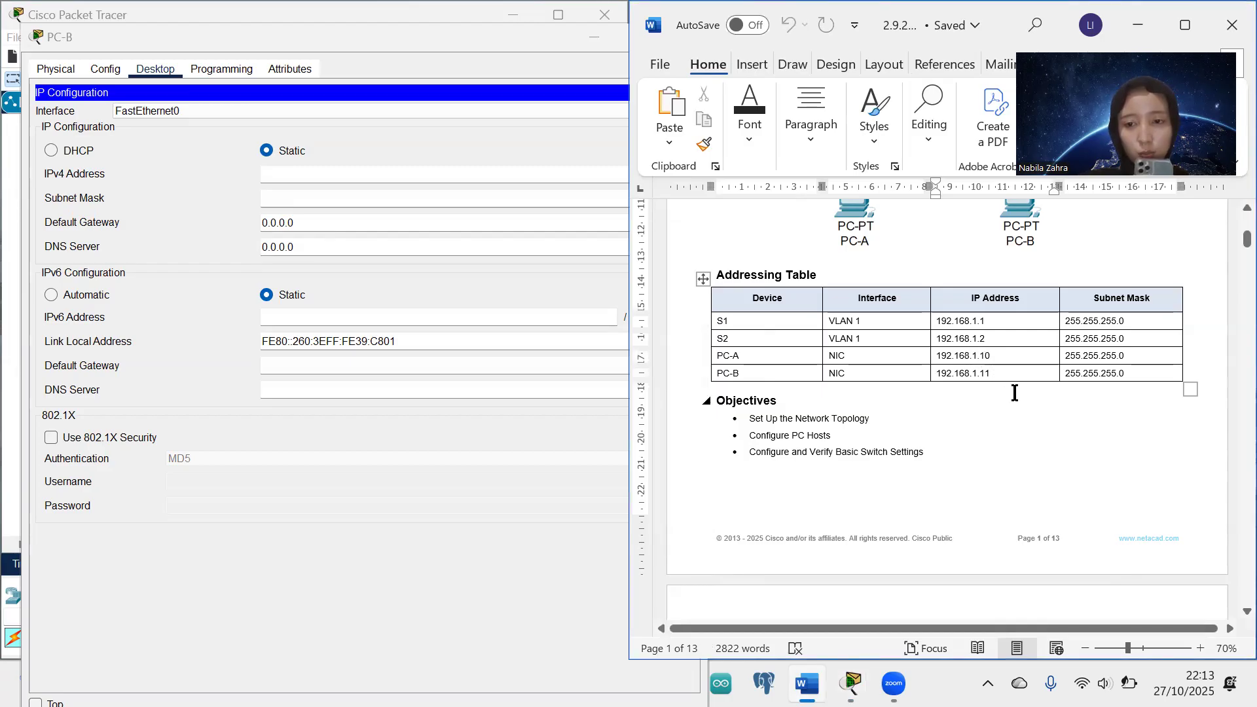
pyautogui.moveTo(993, 372); pyautogui.dragTo(937, 378)
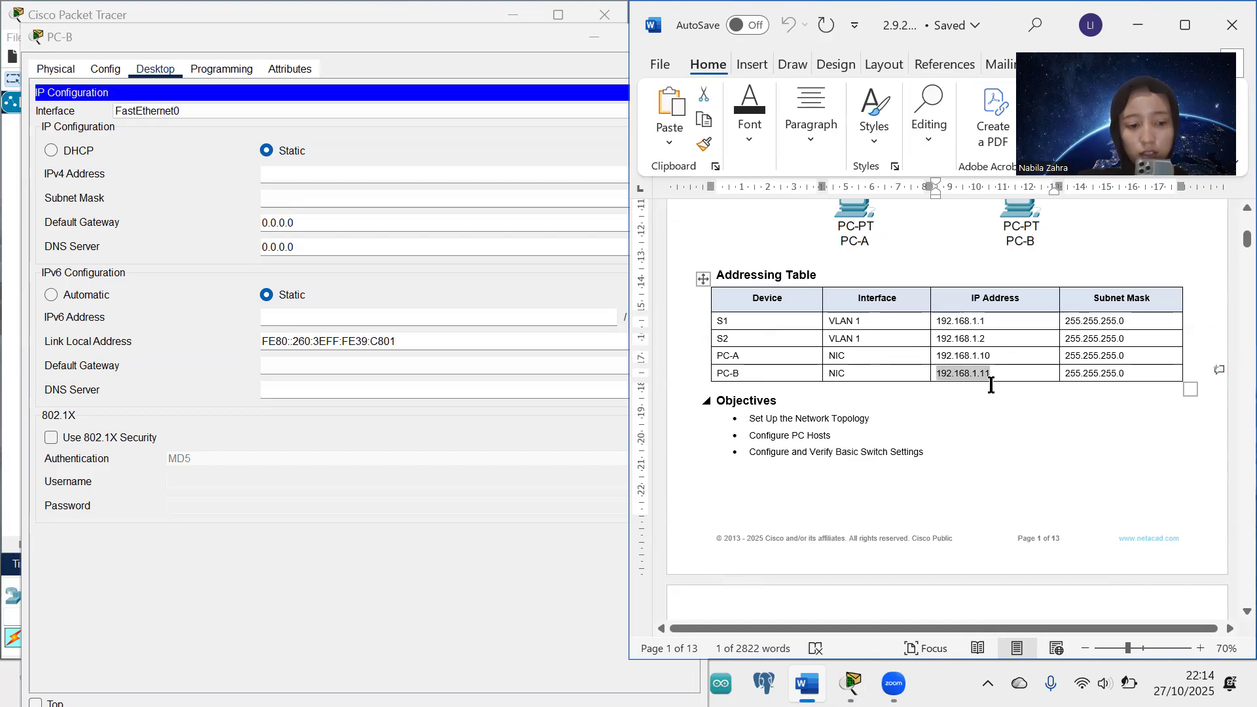
pyautogui.click(312, 173)
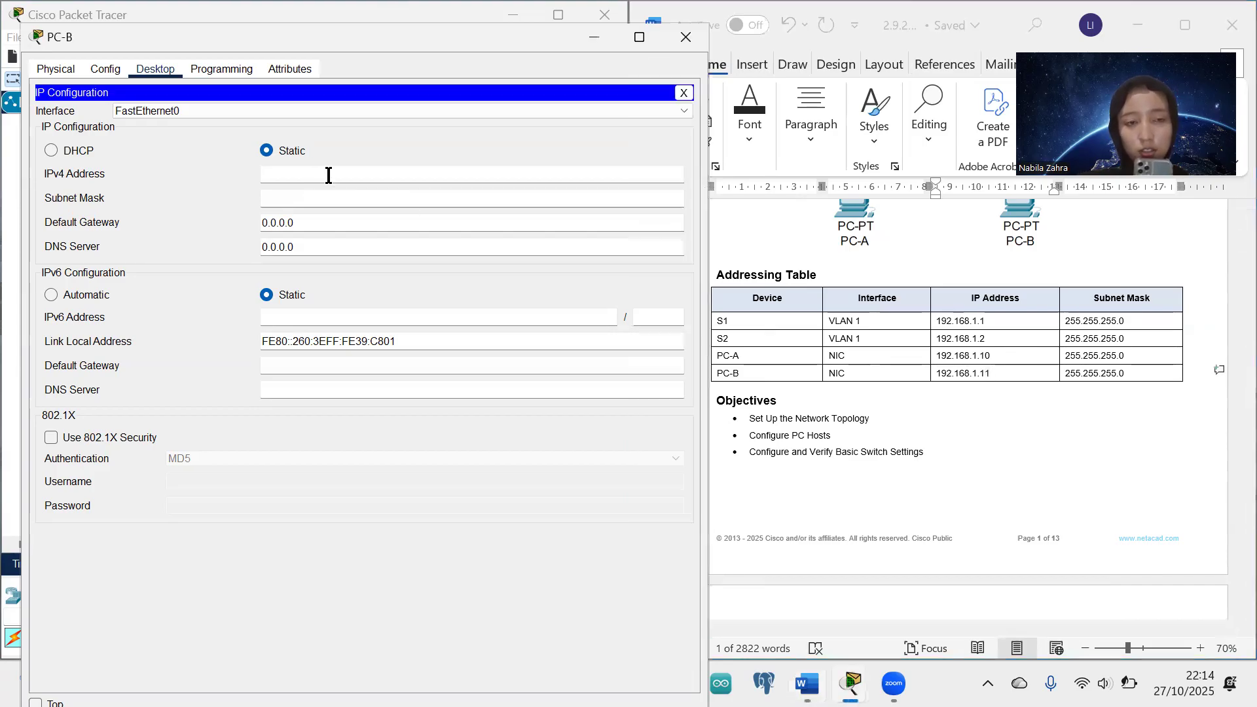
pyautogui.hotkey('ctrl', 'v')
pyautogui.click(307, 198)
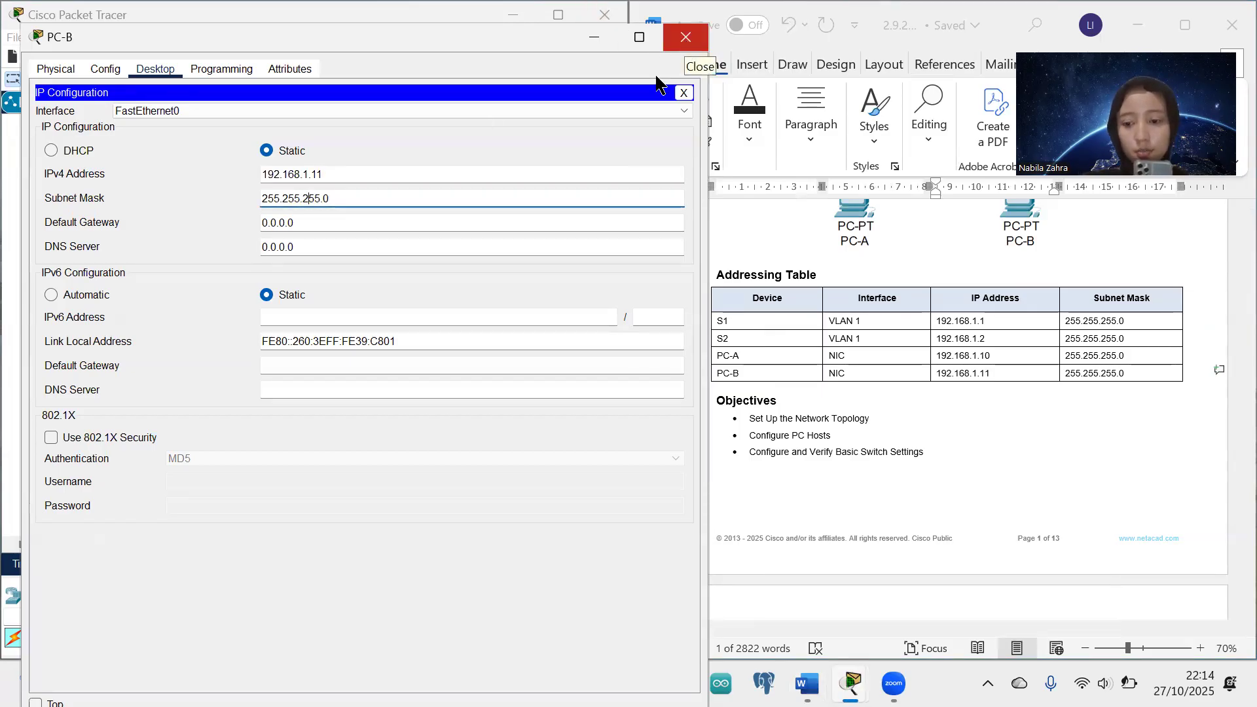
pyautogui.click(682, 36)
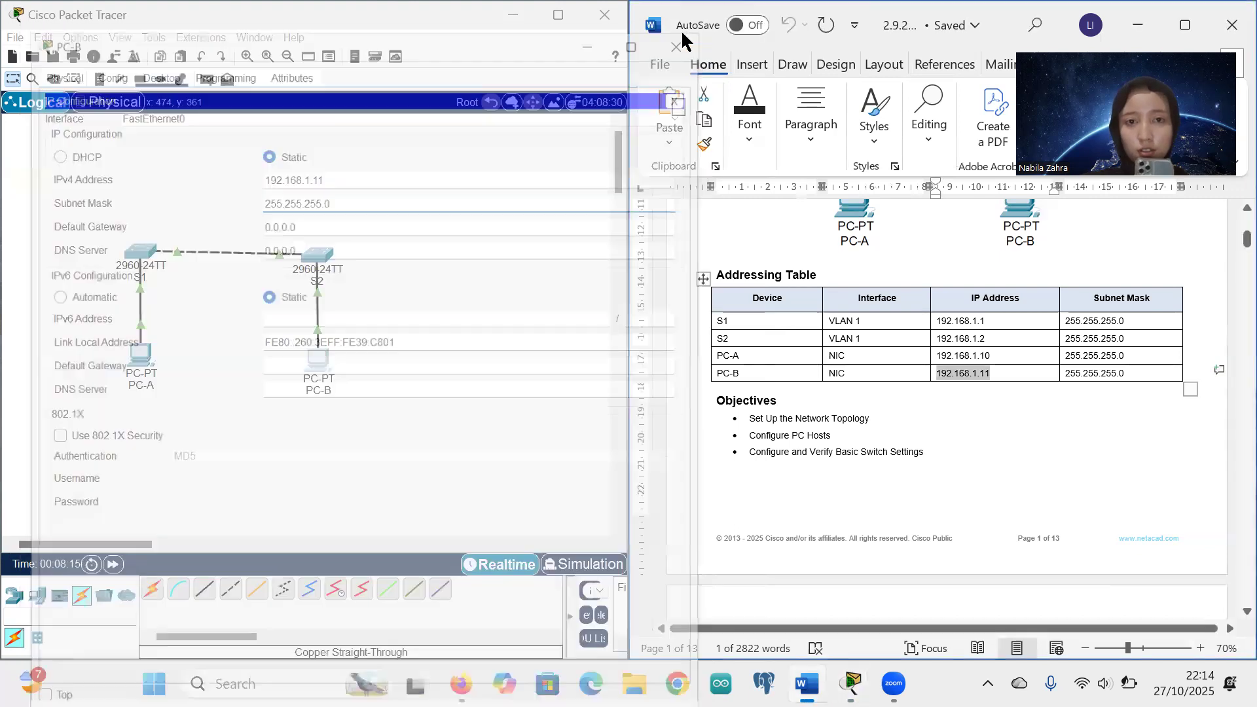
# Read the lab document's instructions for verifying PC settings and connectivity from PC-A
pyautogui.scroll(-3, 809, 419)
pyautogui.scroll(-5, 809, 419)
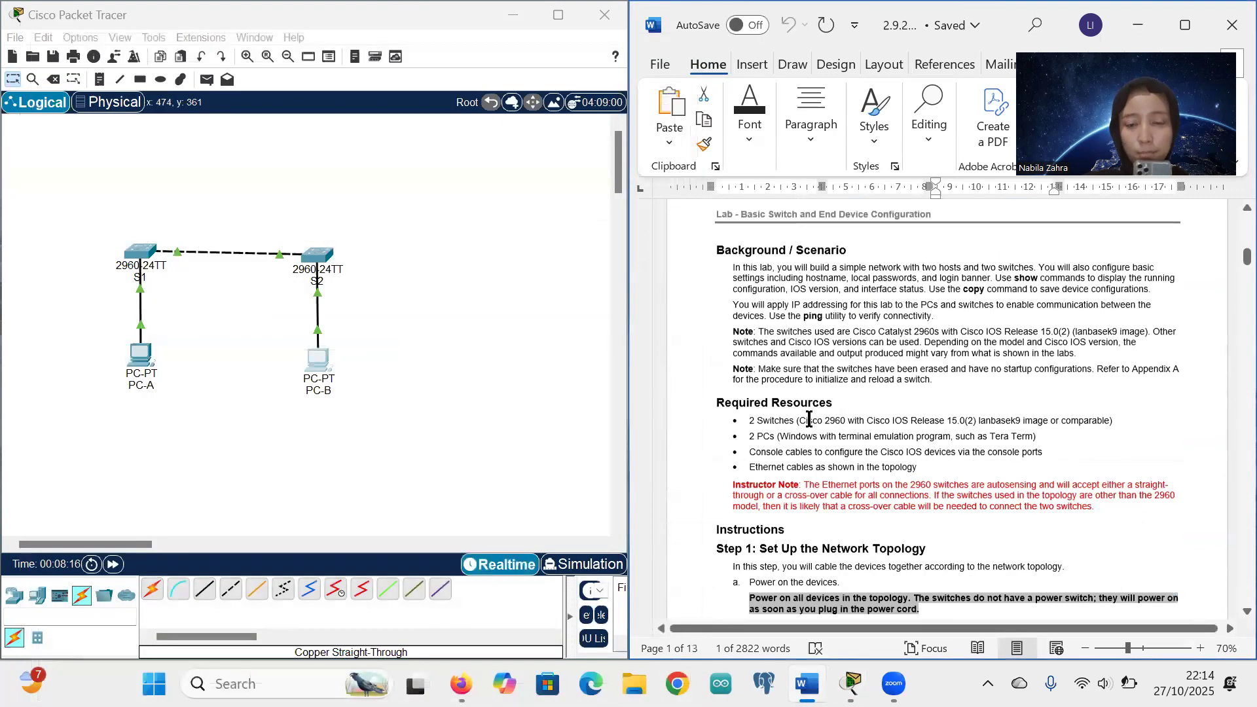
pyautogui.scroll(-4, 809, 419)
pyautogui.scroll(-10, 809, 419)
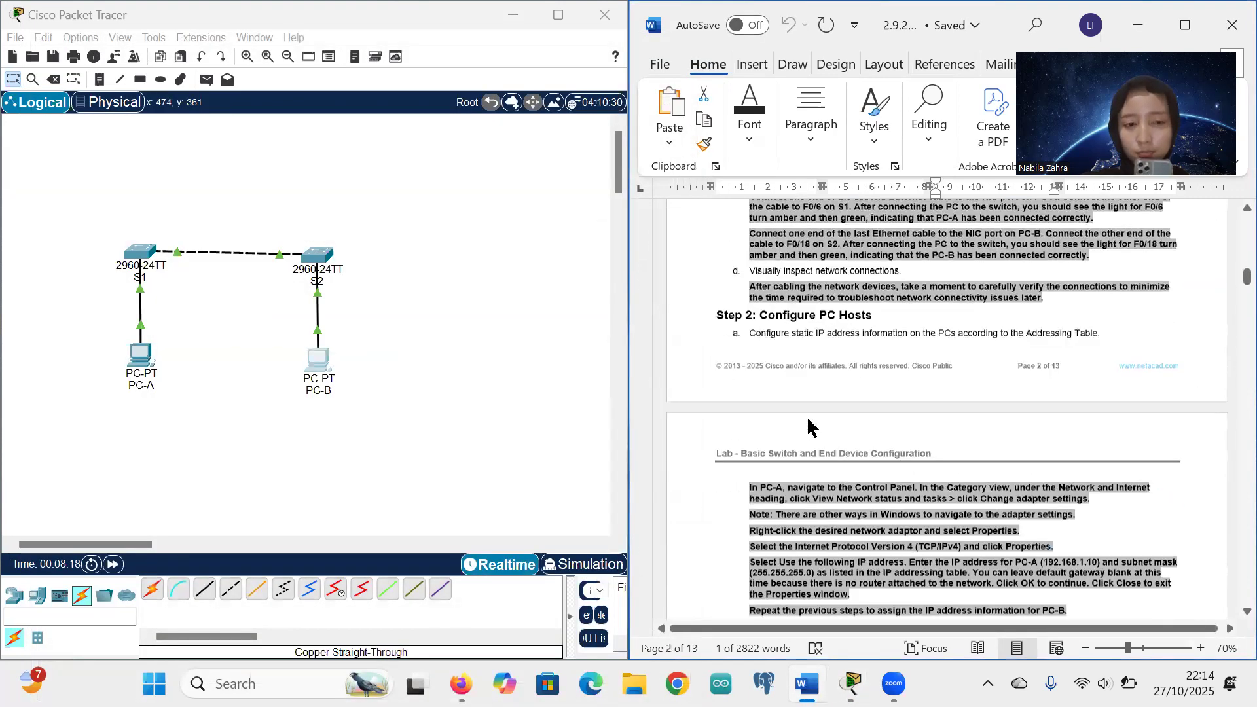
pyautogui.scroll(-1, 809, 419)
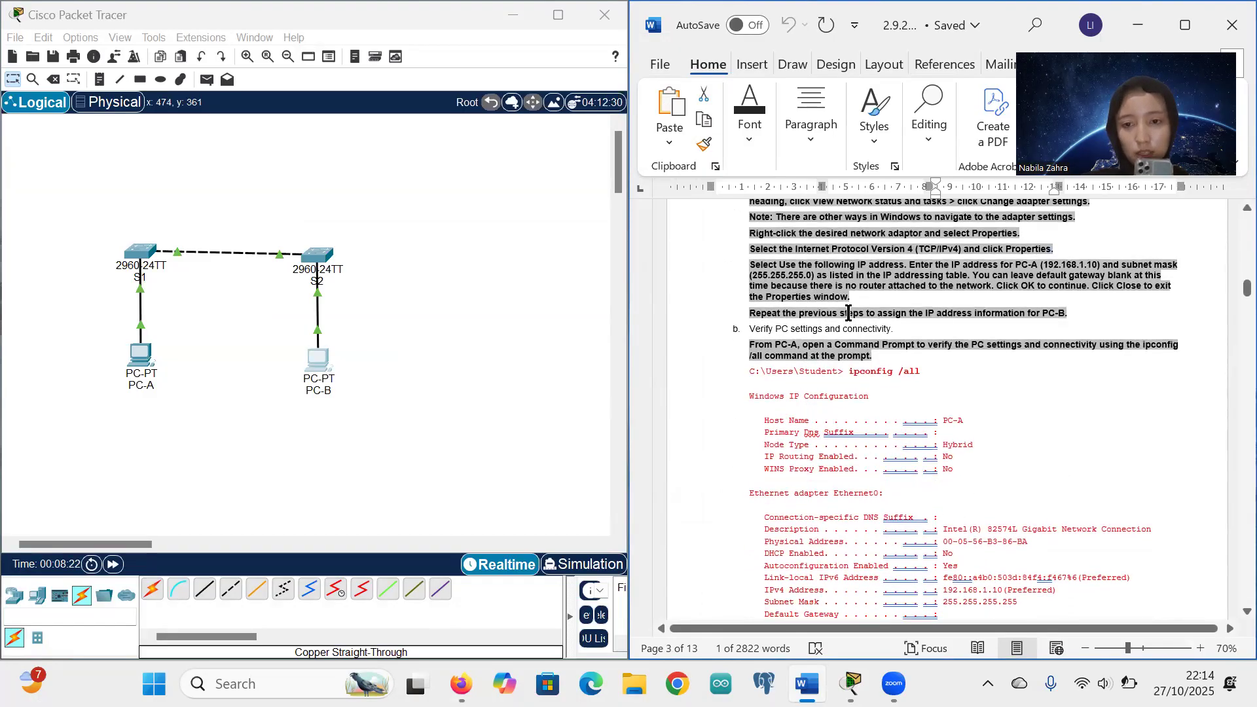
pyautogui.scroll(-1, 886, 374)
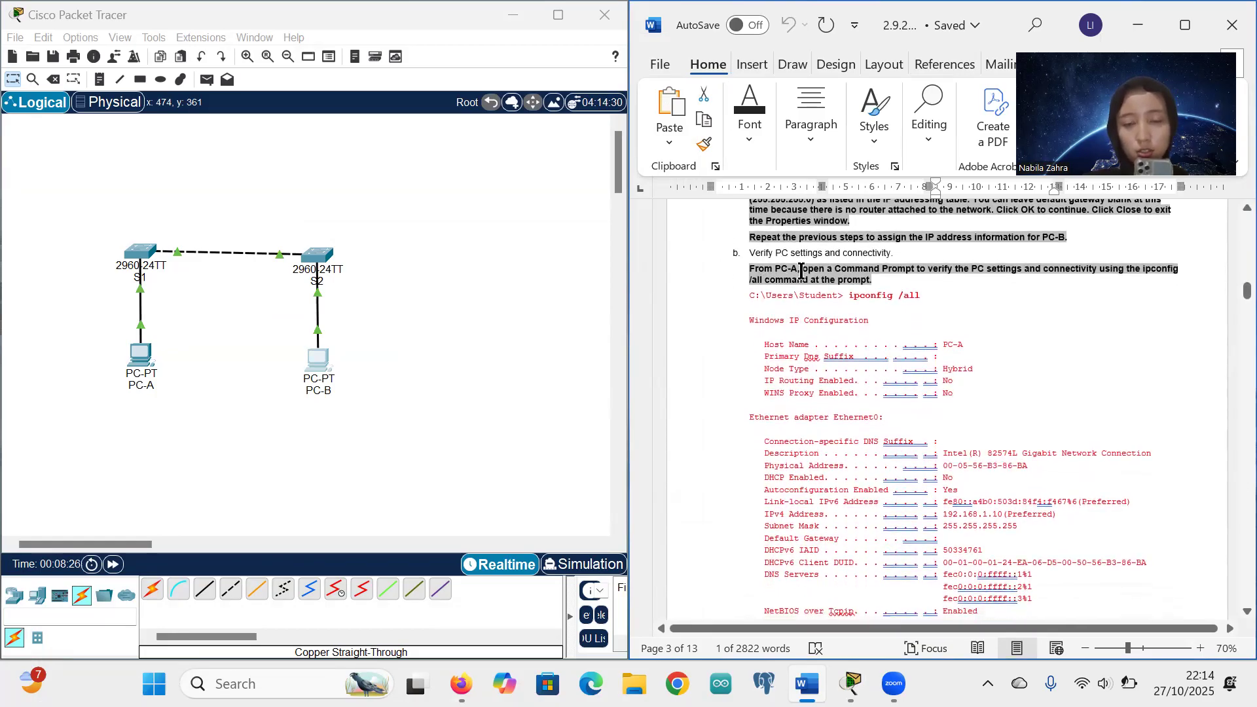
pyautogui.scroll(-1, 801, 319)
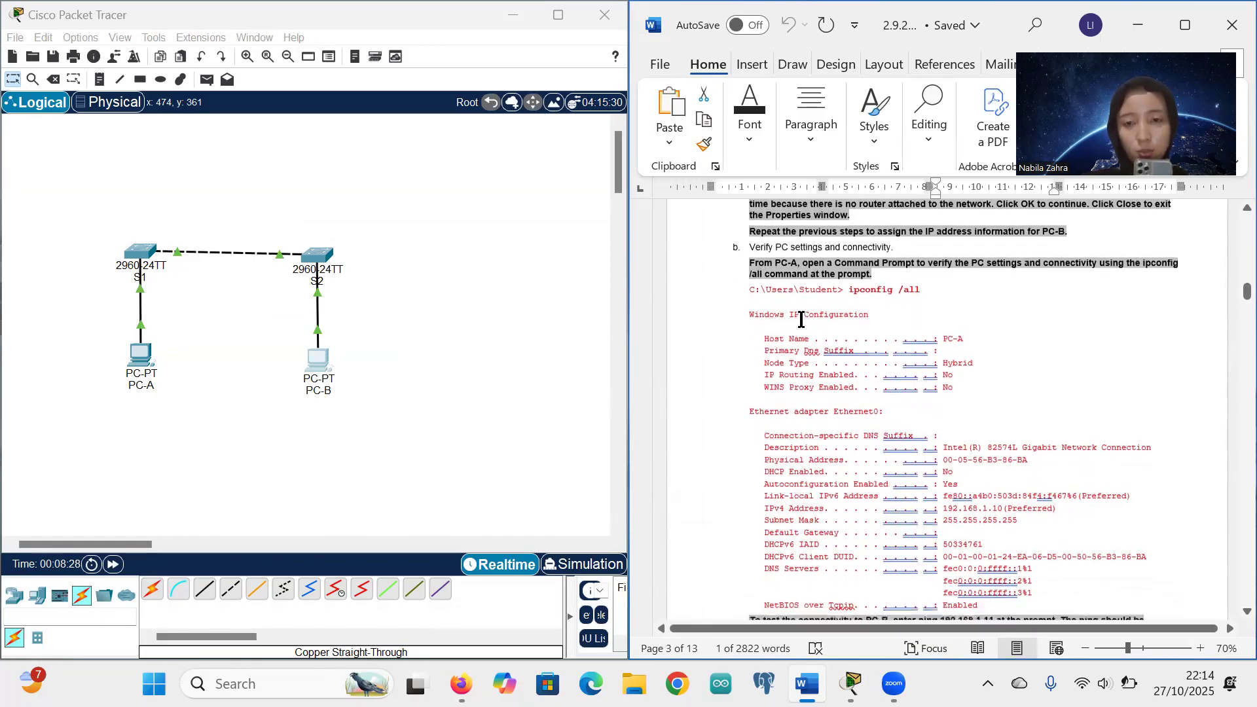
pyautogui.scroll(-1, 801, 282)
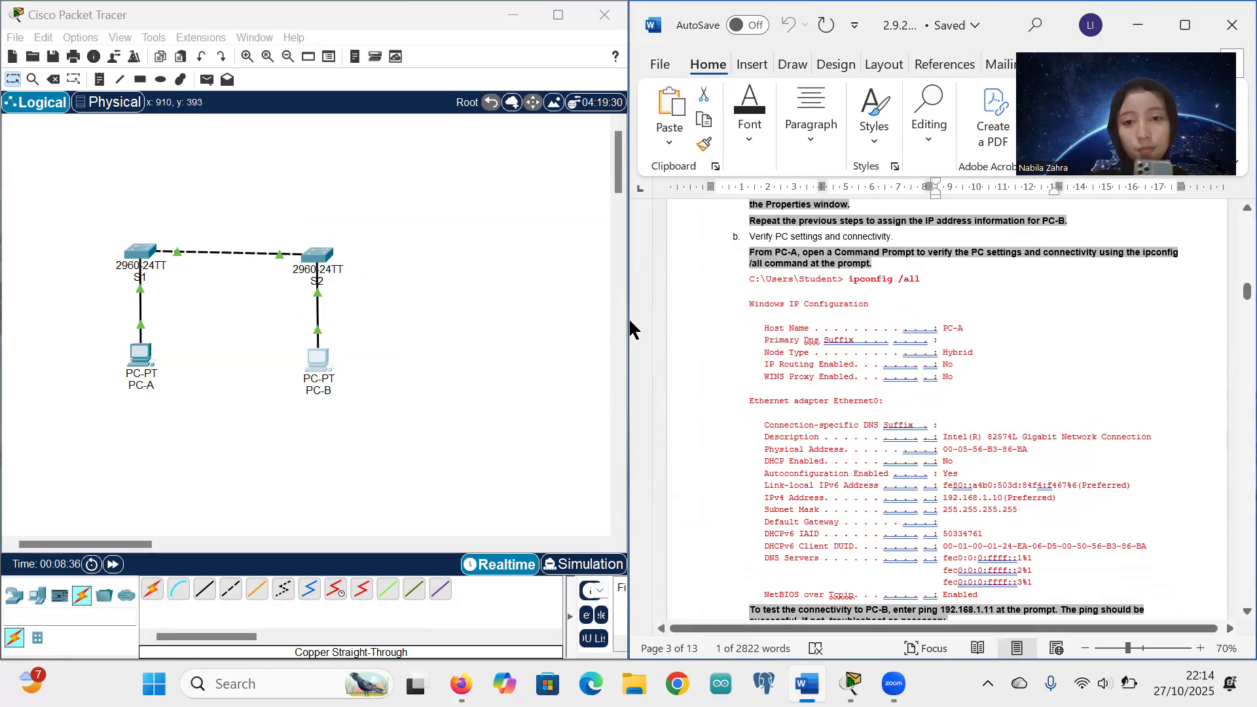
# Run ipconfig in PC-A's Command Prompt and check the FastEthernet0 IPv4 address and subnet mask in the output
pyautogui.click(145, 366)
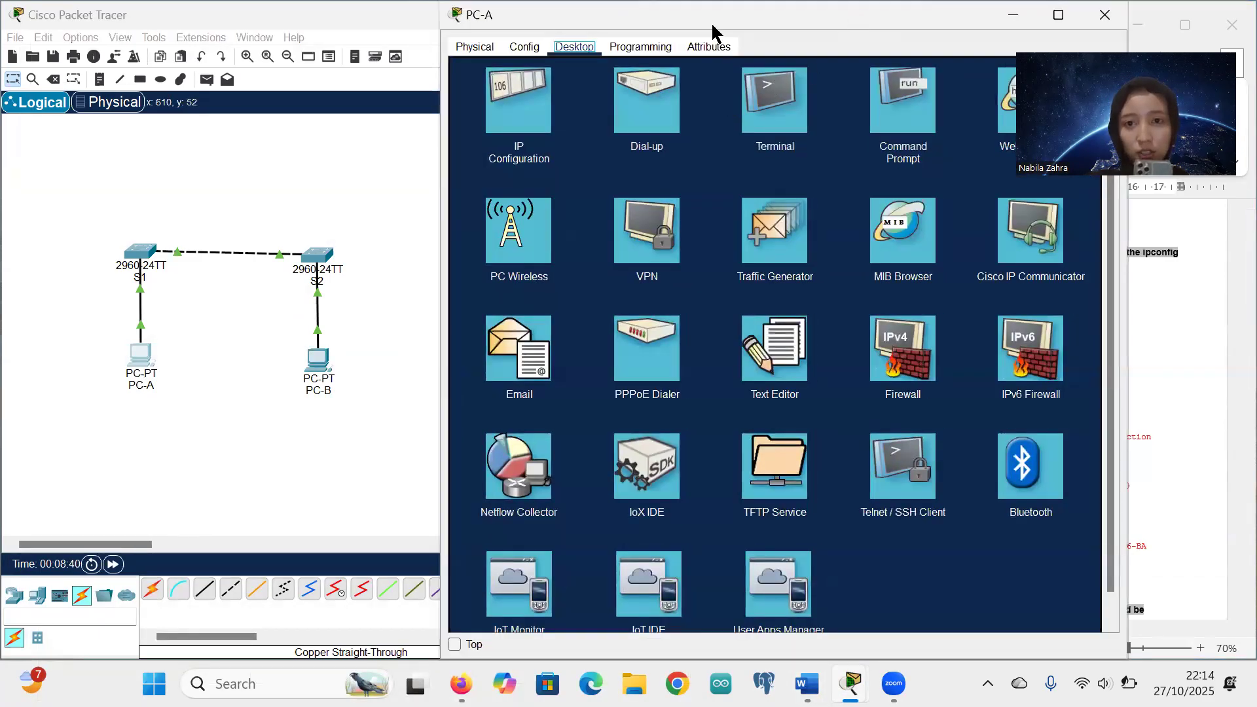
pyautogui.moveTo(711, 21); pyautogui.dragTo(281, 33)
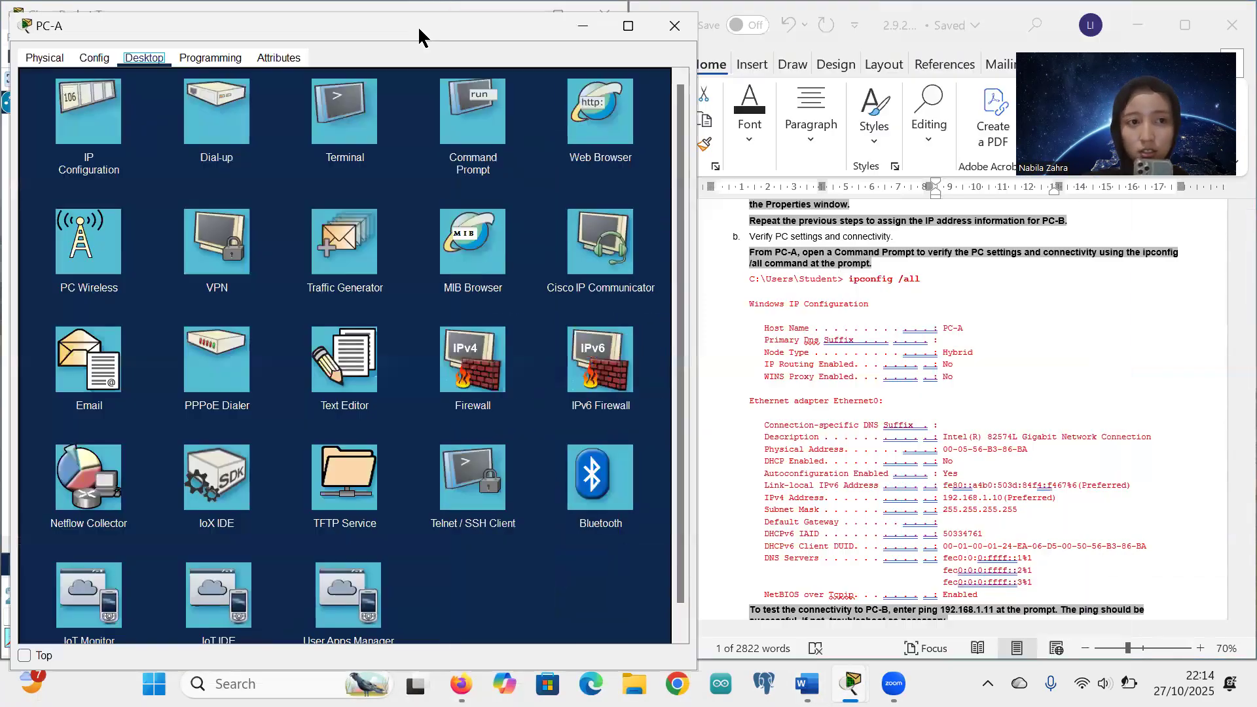
pyautogui.click(467, 136)
pyautogui.write('IPC')
pyautogui.press('BackSpace')
pyautogui.press('capslock')
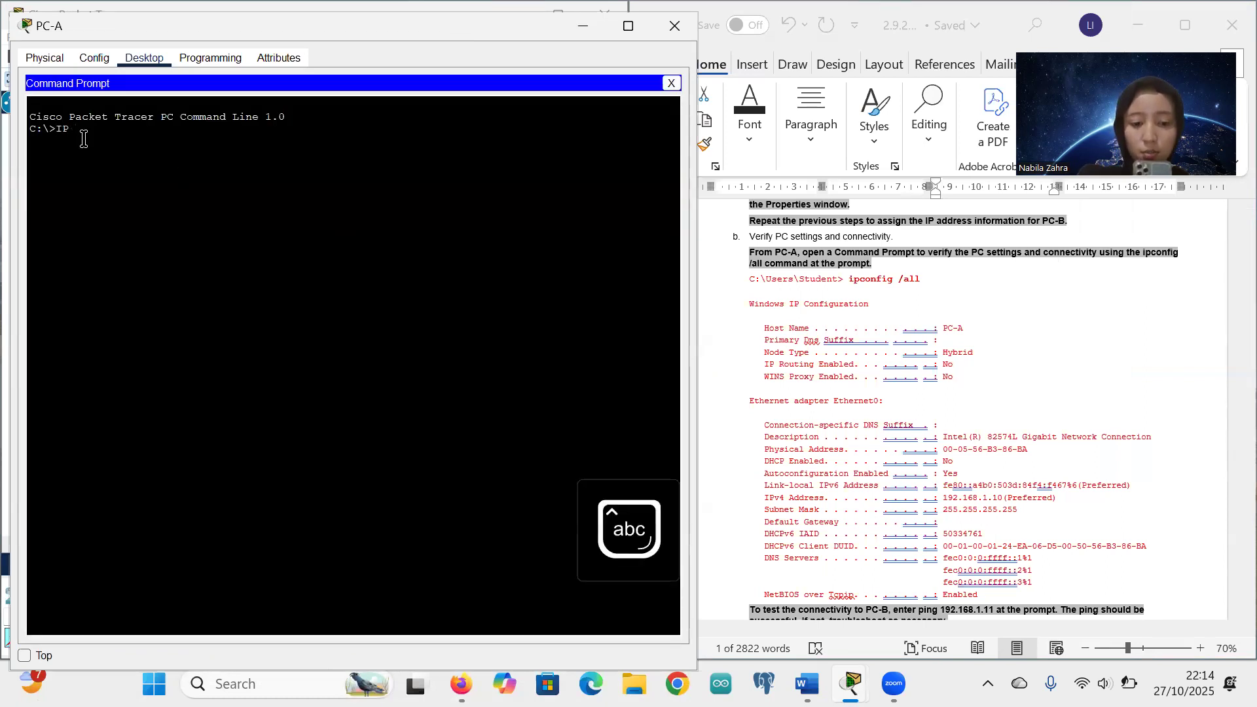
pyautogui.write('confi')
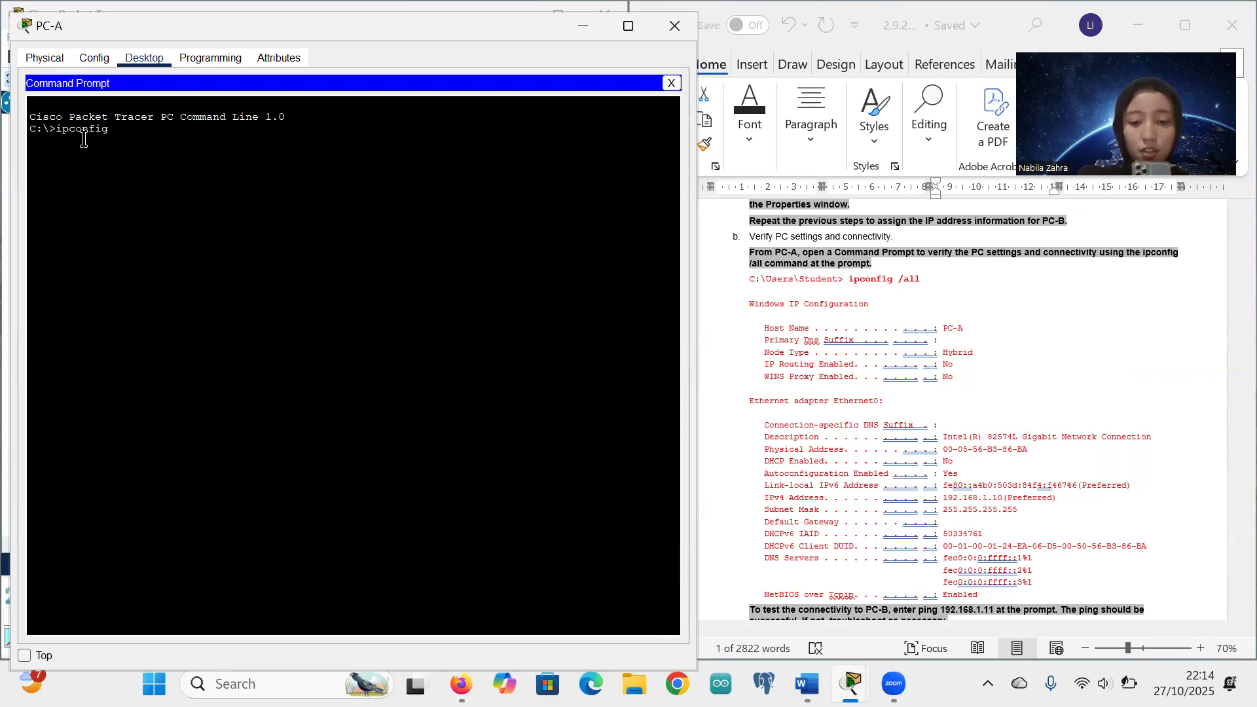
pyautogui.write('g')
pyautogui.press('Return')
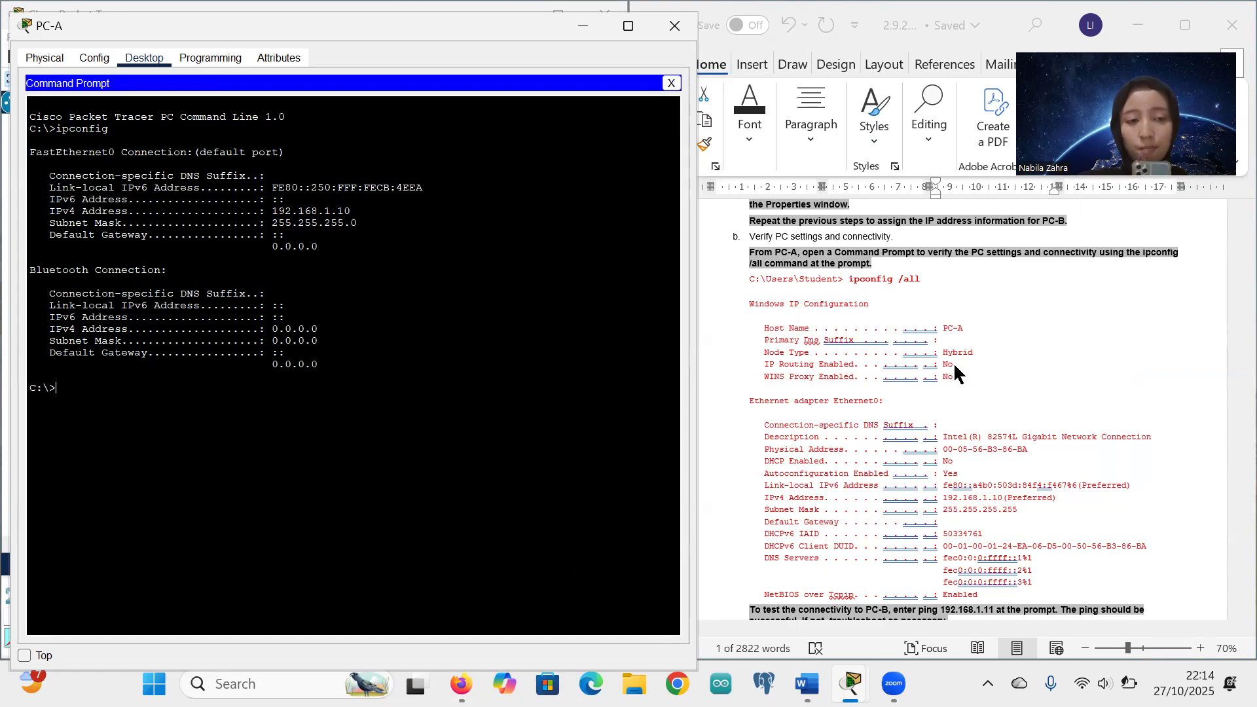
pyautogui.moveTo(273, 220)
pyautogui.mouseDown()
pyautogui.moveTo(367, 227)
pyautogui.moveTo(264, 210)
pyautogui.mouseUp()
pyautogui.click(367, 229)
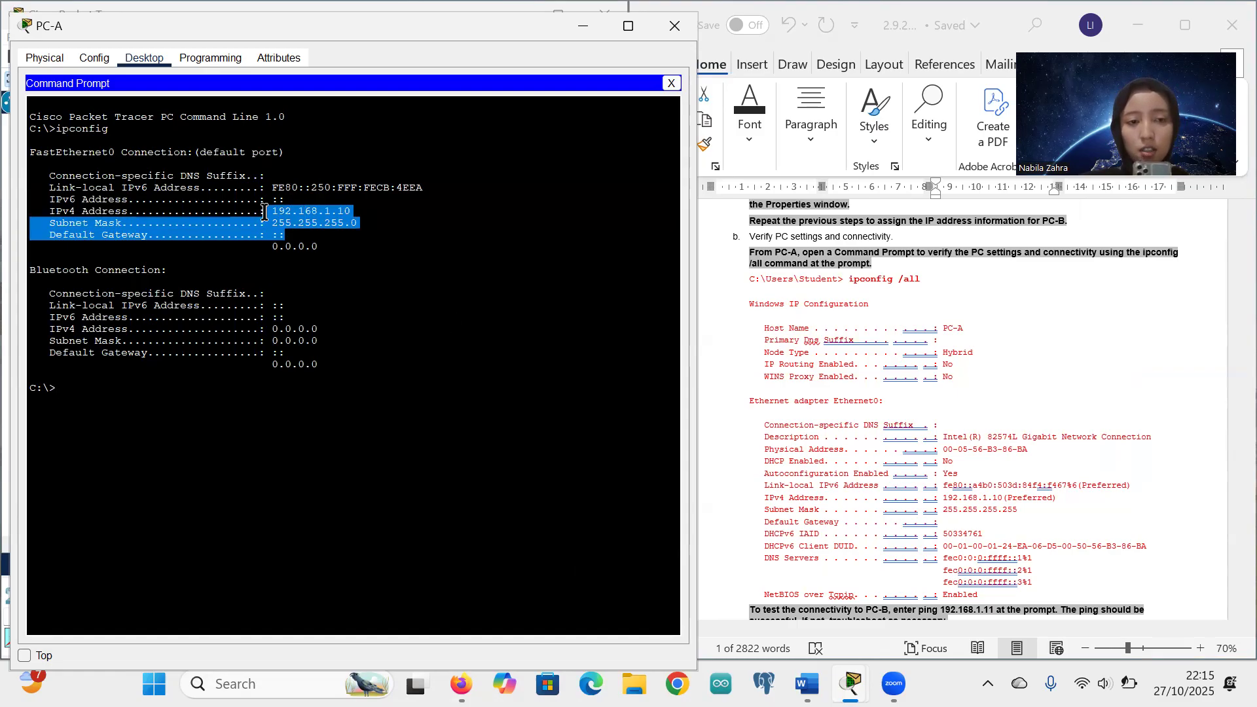
pyautogui.click(351, 261)
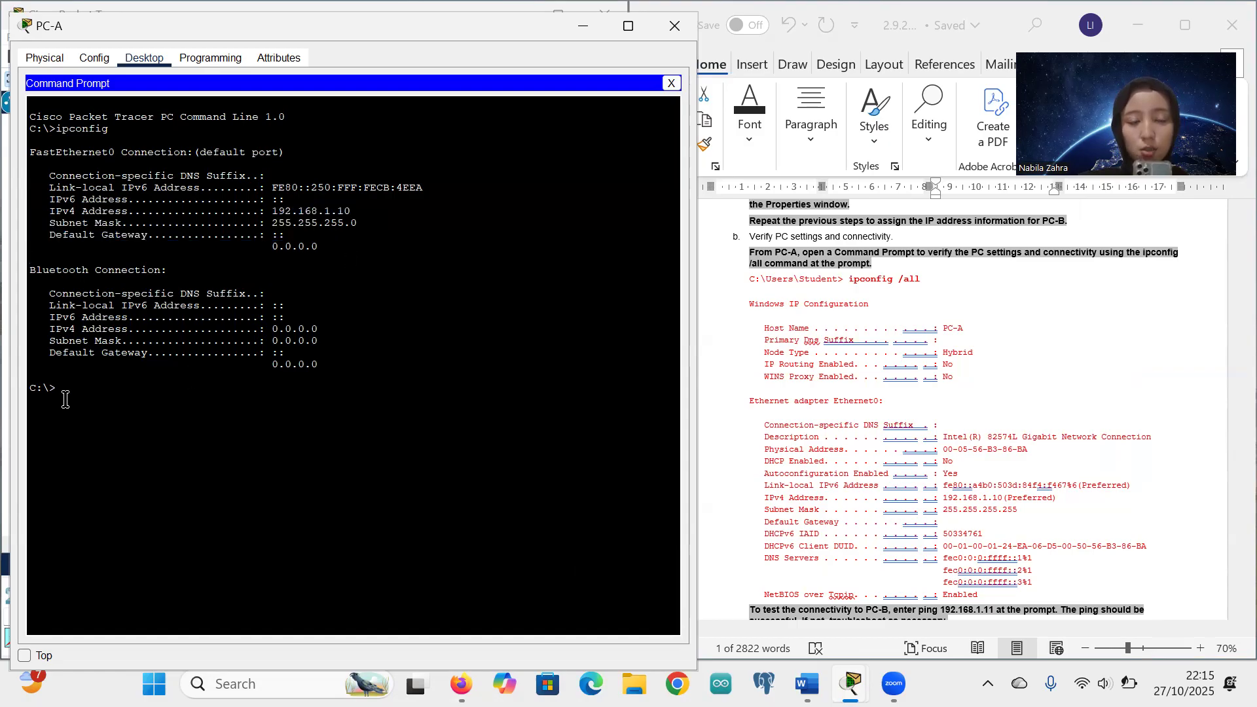
# Test connectivity from PC-A to PC-B by running ping 192.168.1.11 in the Command Prompt
pyautogui.scroll(-1, 873, 399)
pyautogui.scroll(-5, 902, 272)
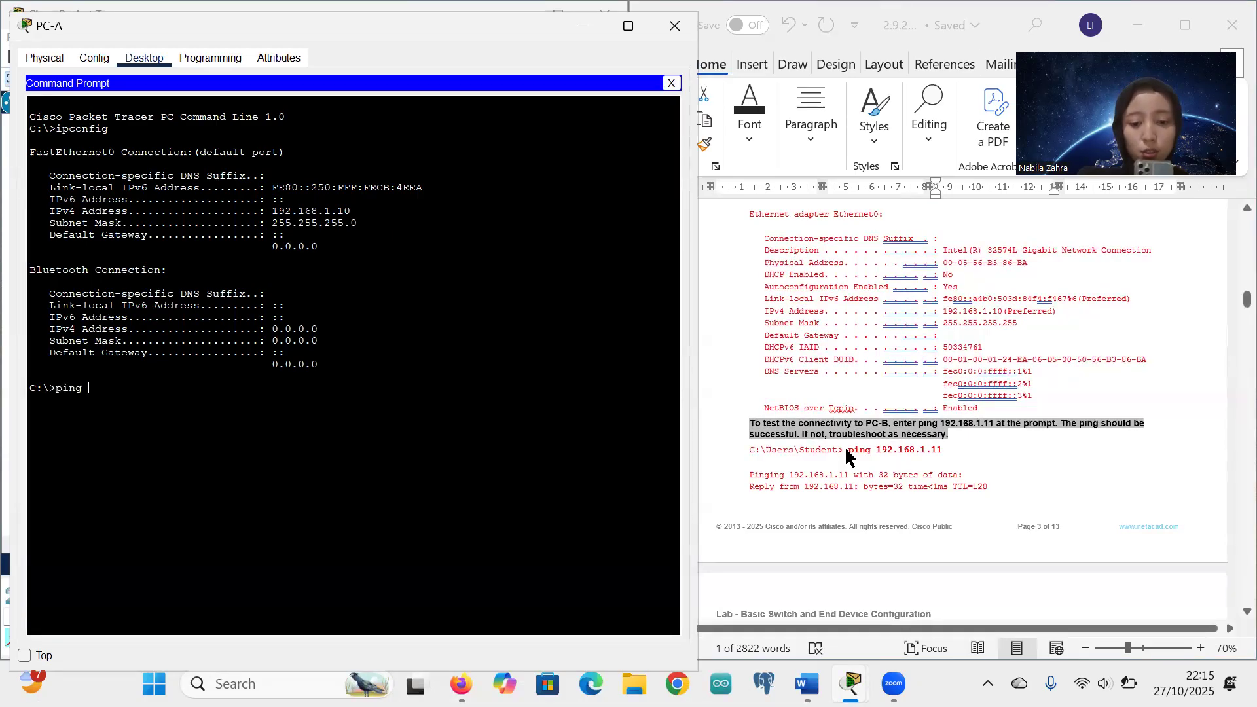
pyautogui.write('92.168.1.11')
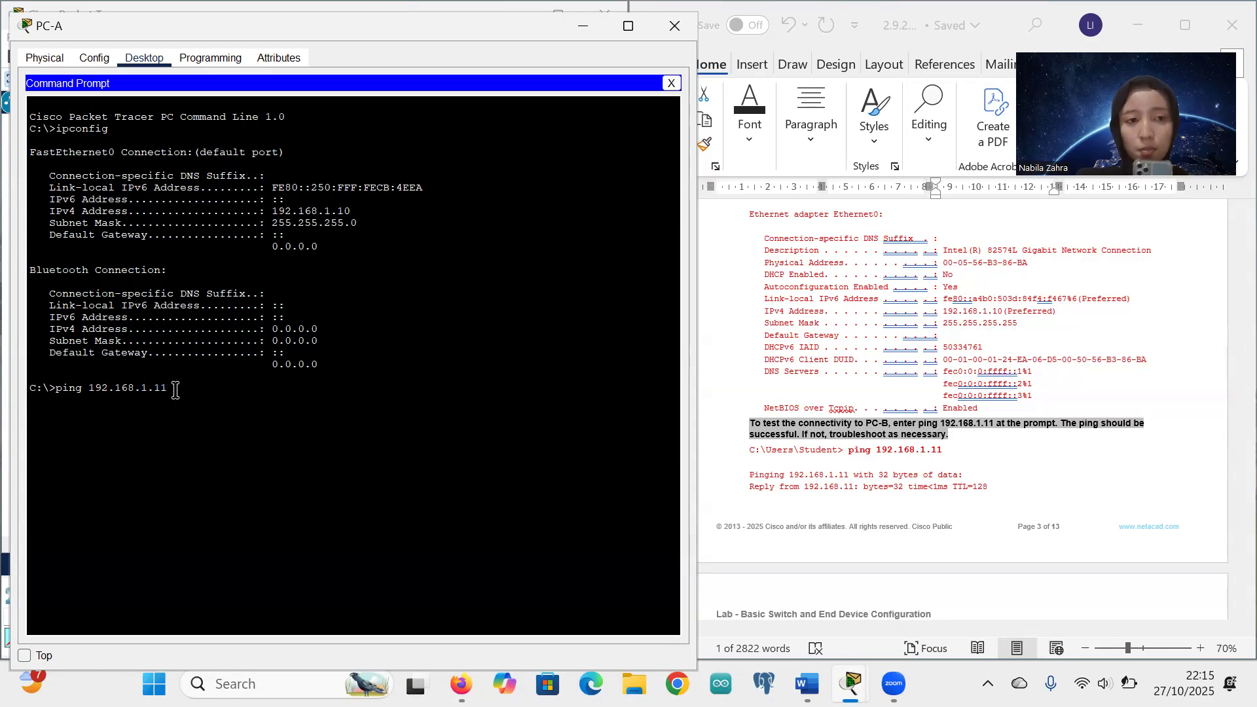
pyautogui.press('Return')
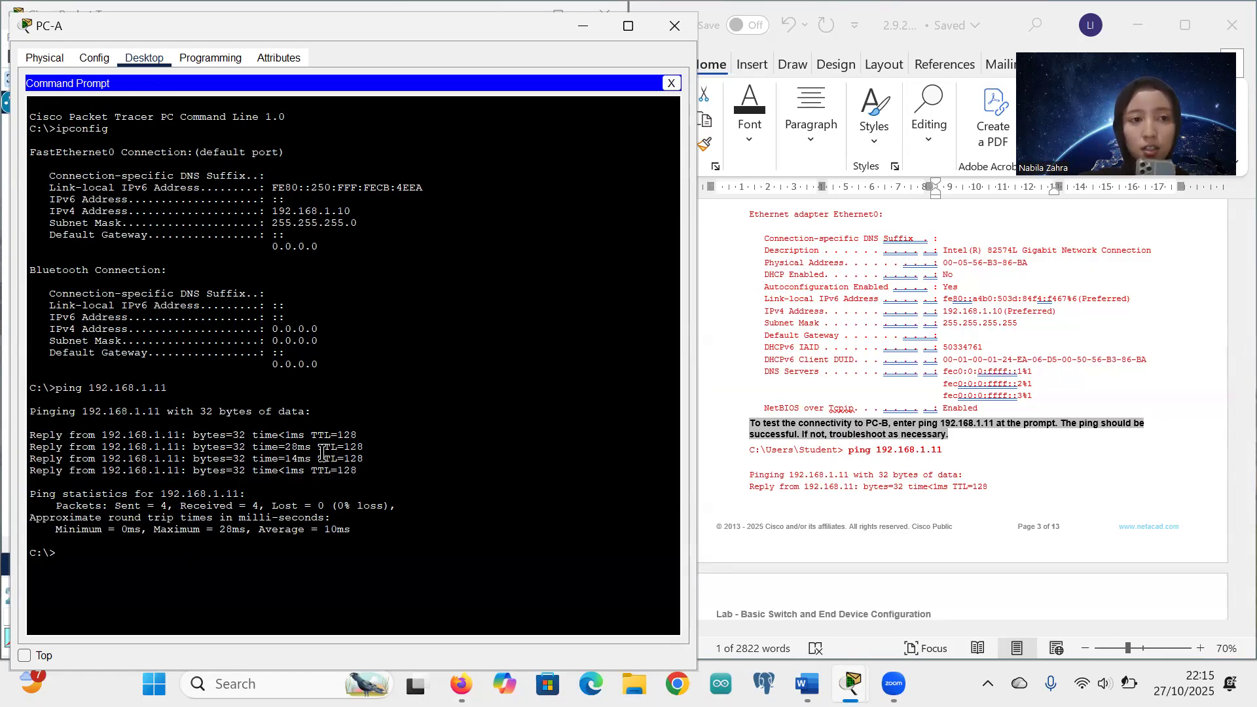
# Close PC-A's window and open switch S1's command line interface beside the lab's Step 3 instructions
pyautogui.scroll(-3, 942, 422)
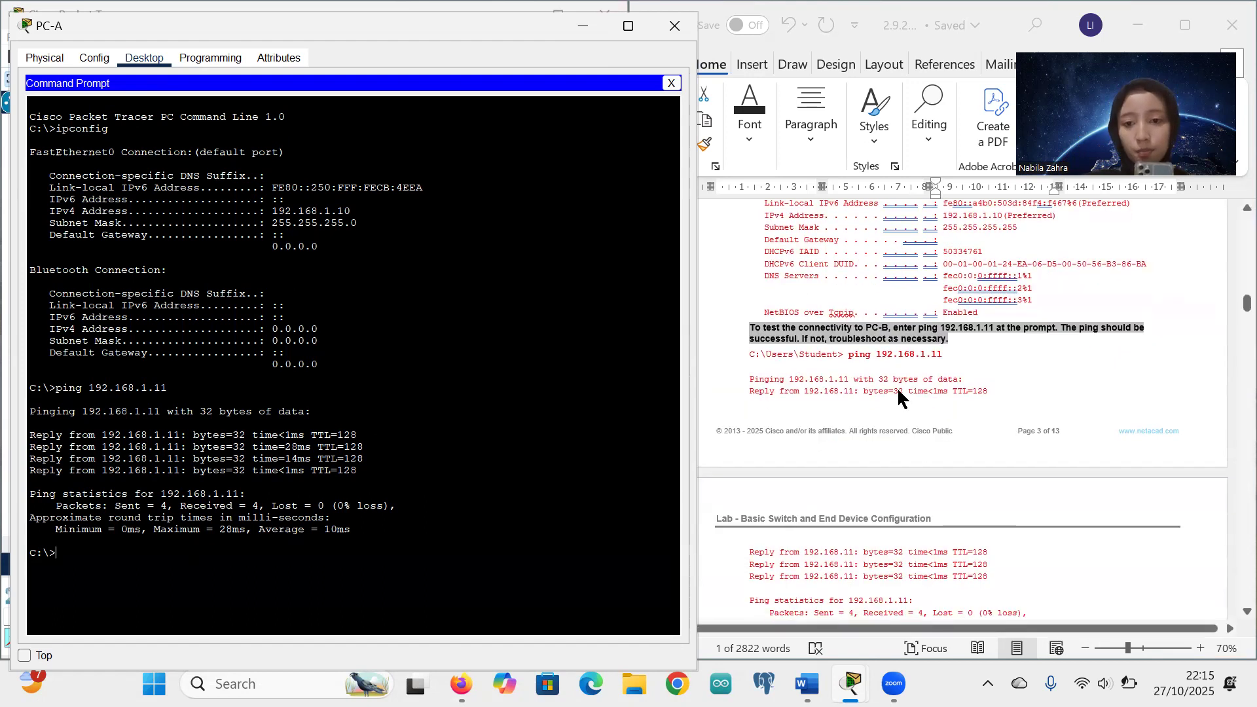
pyautogui.scroll(-10, 899, 393)
pyautogui.scroll(-3, 871, 380)
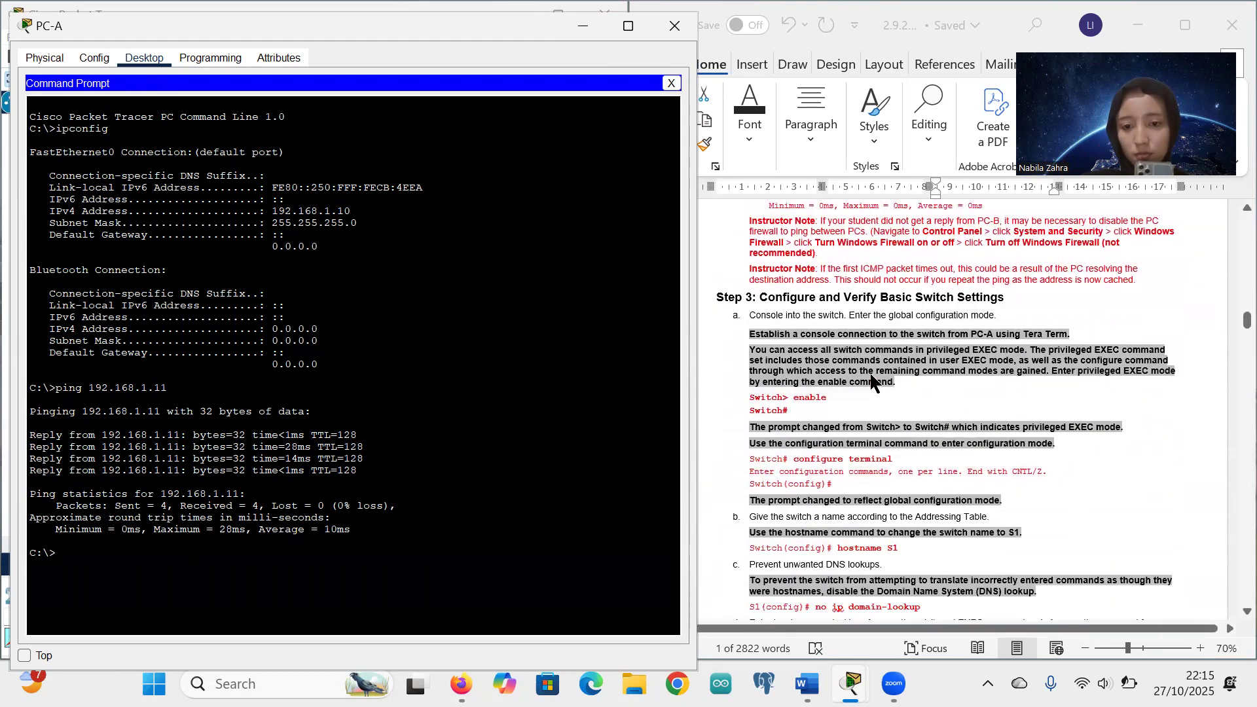
pyautogui.click(674, 30)
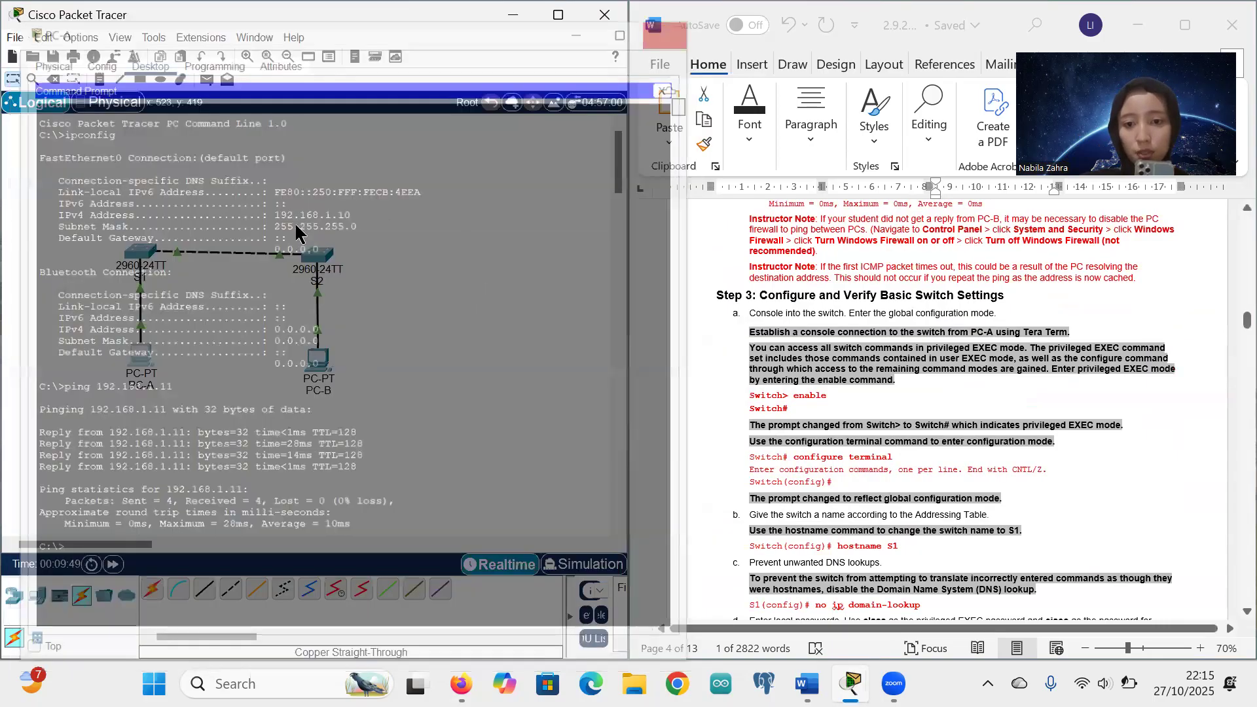
pyautogui.click(148, 256)
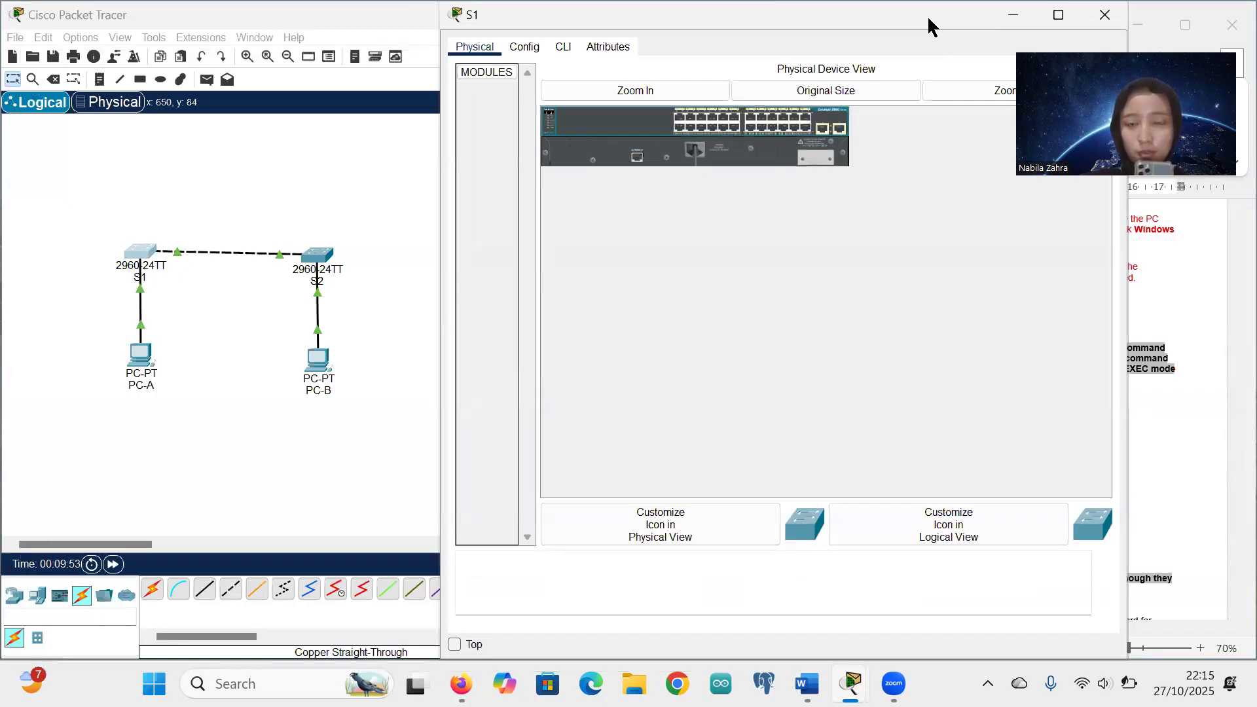
pyautogui.moveTo(928, 27); pyautogui.dragTo(501, 34)
pyautogui.click(135, 57)
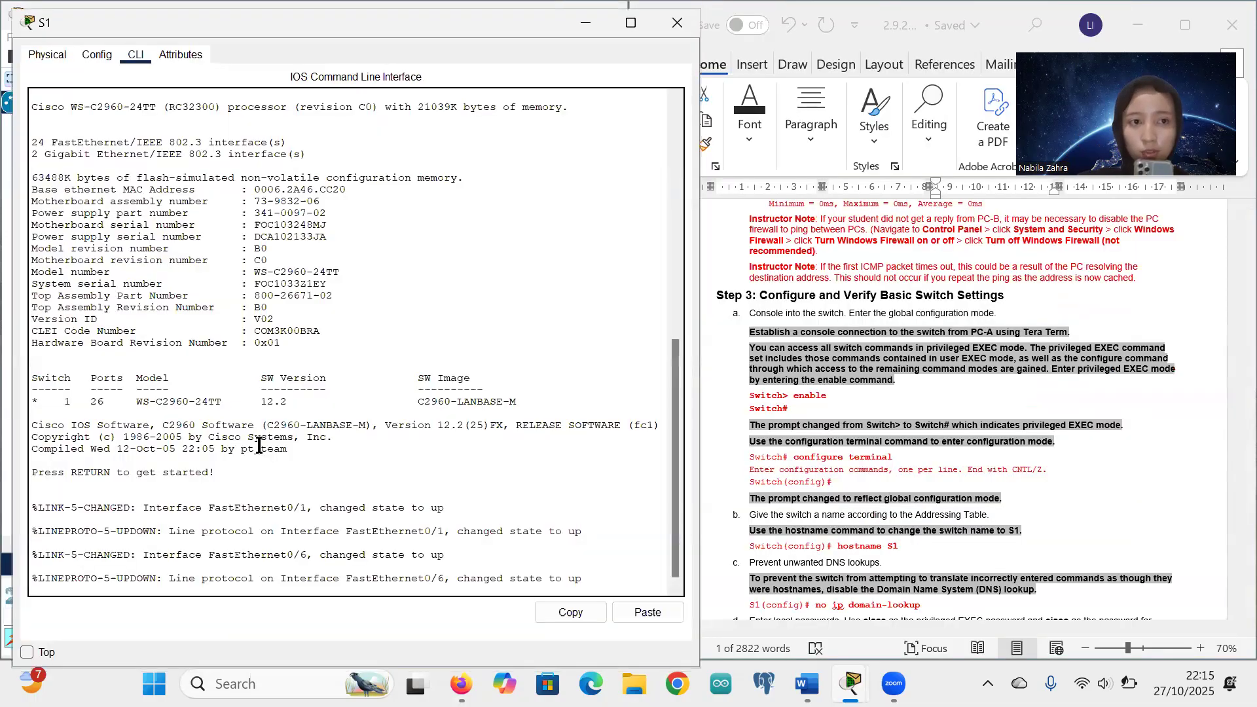
# Start S1's console session and enter global configuration mode with the commands enable and conf t
pyautogui.press('Return')
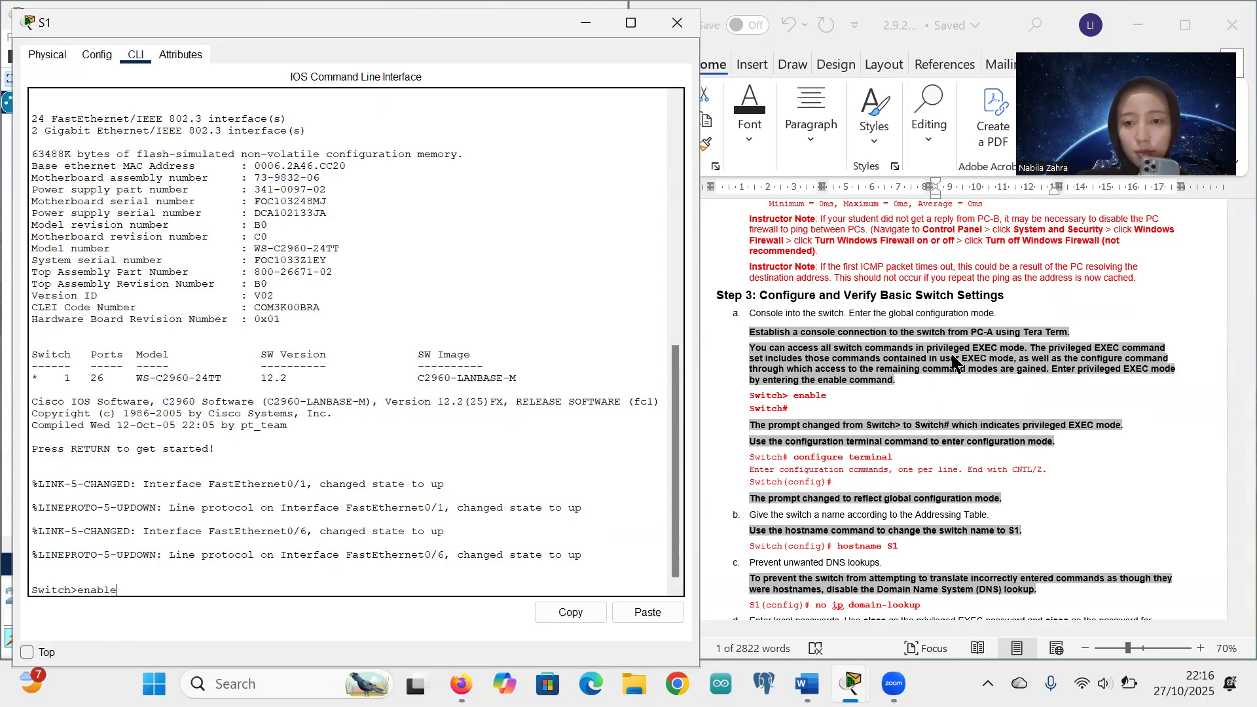
pyautogui.click(1021, 350)
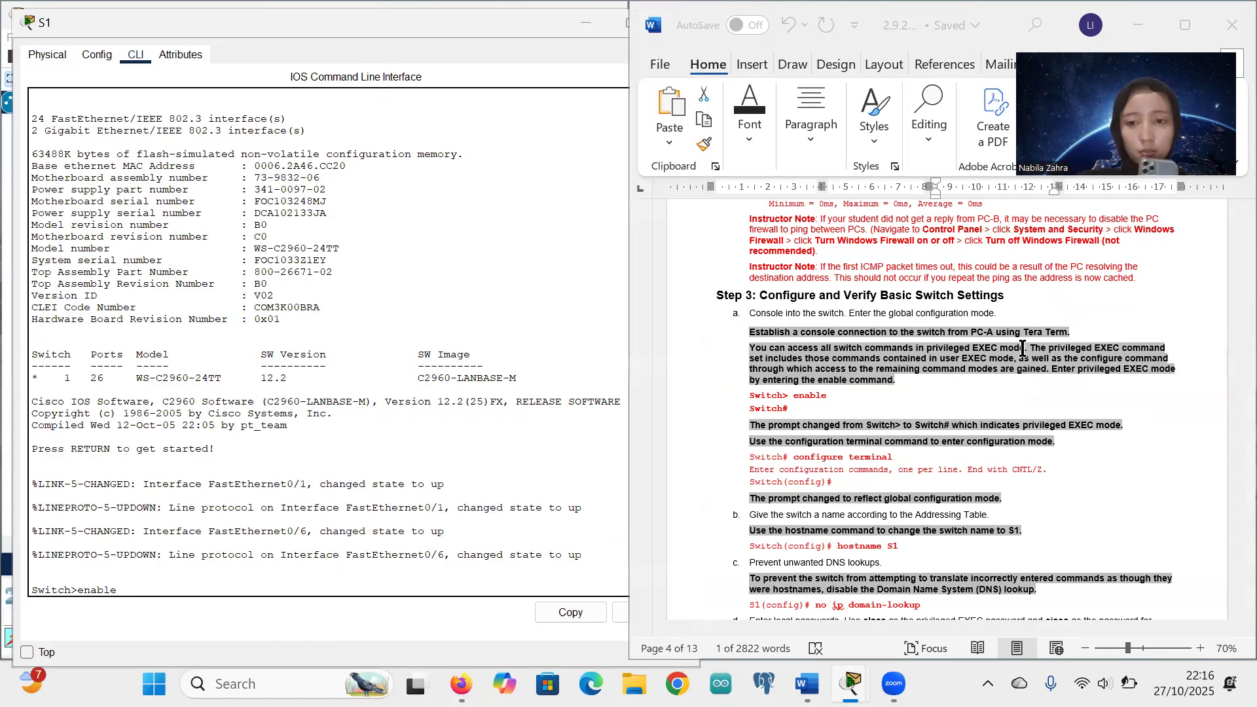
pyautogui.click(128, 588)
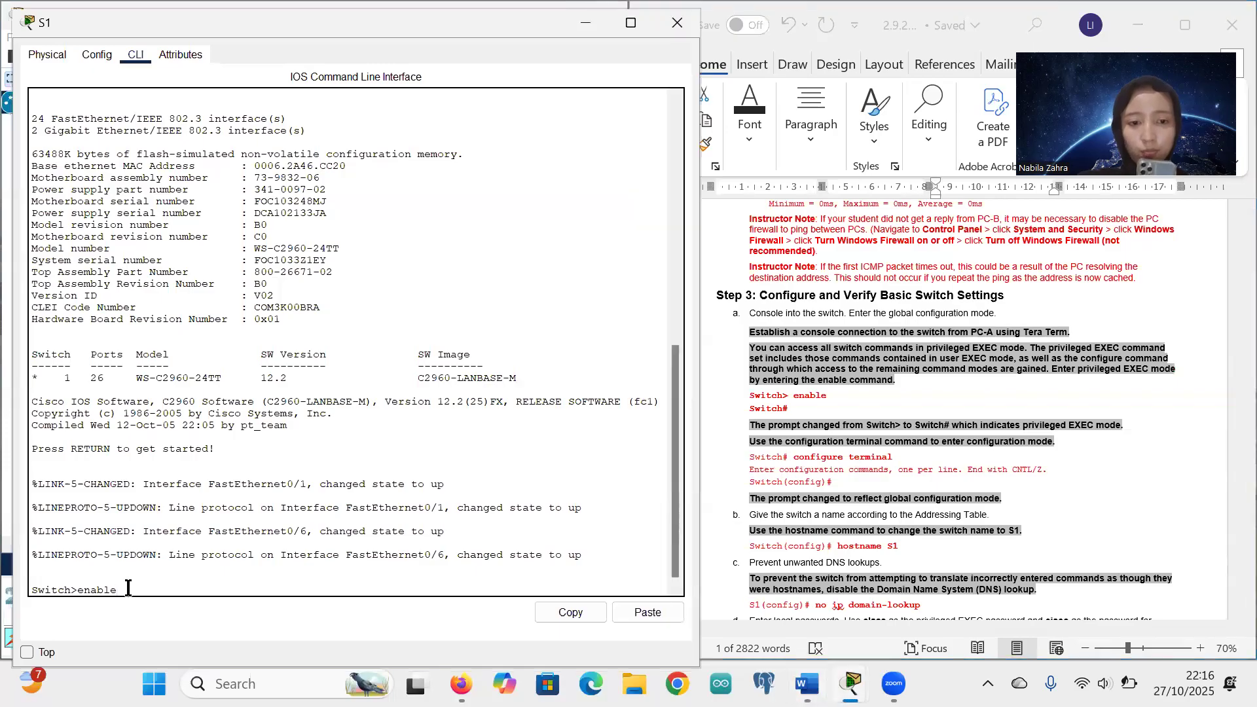
pyautogui.press('Return')
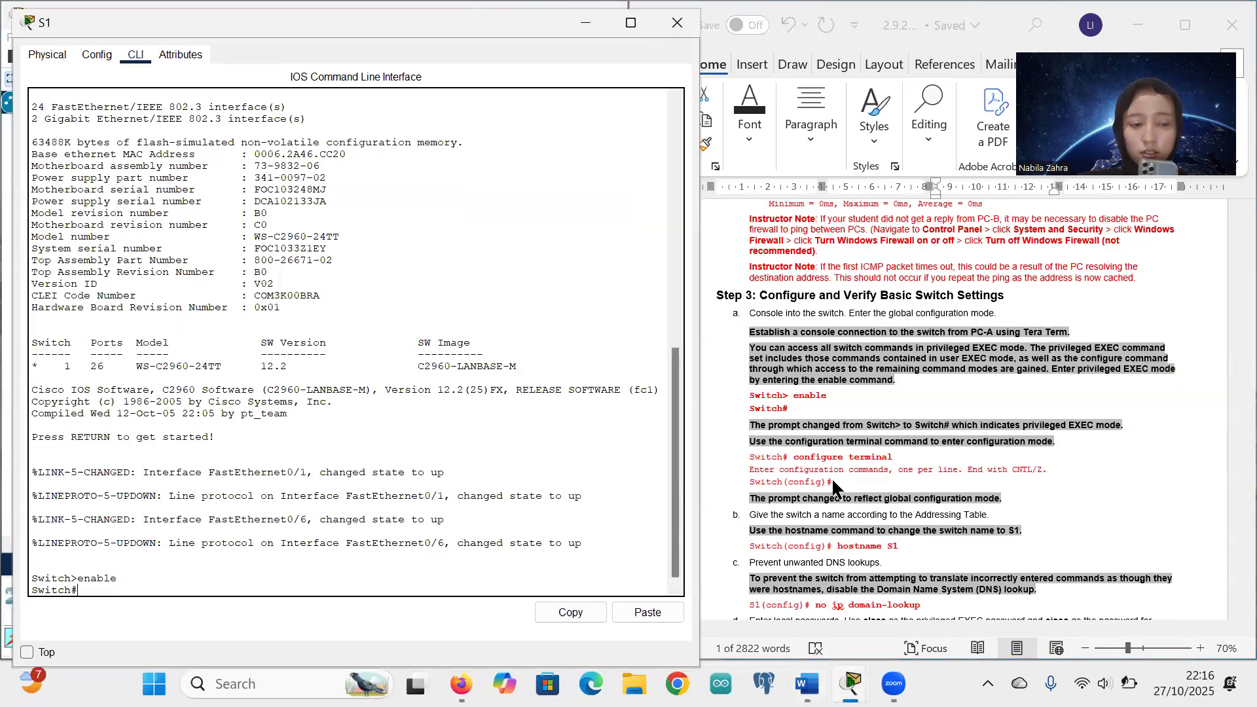
pyautogui.scroll(-1, 826, 431)
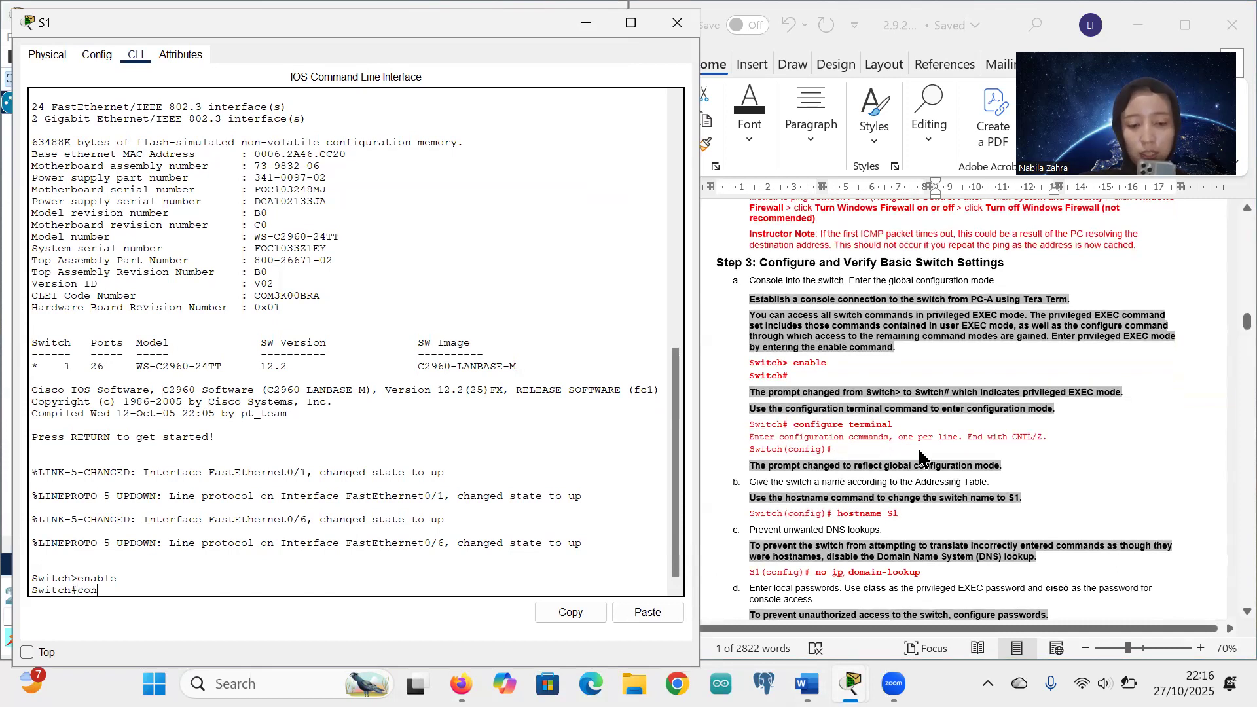
pyautogui.write('conf t')
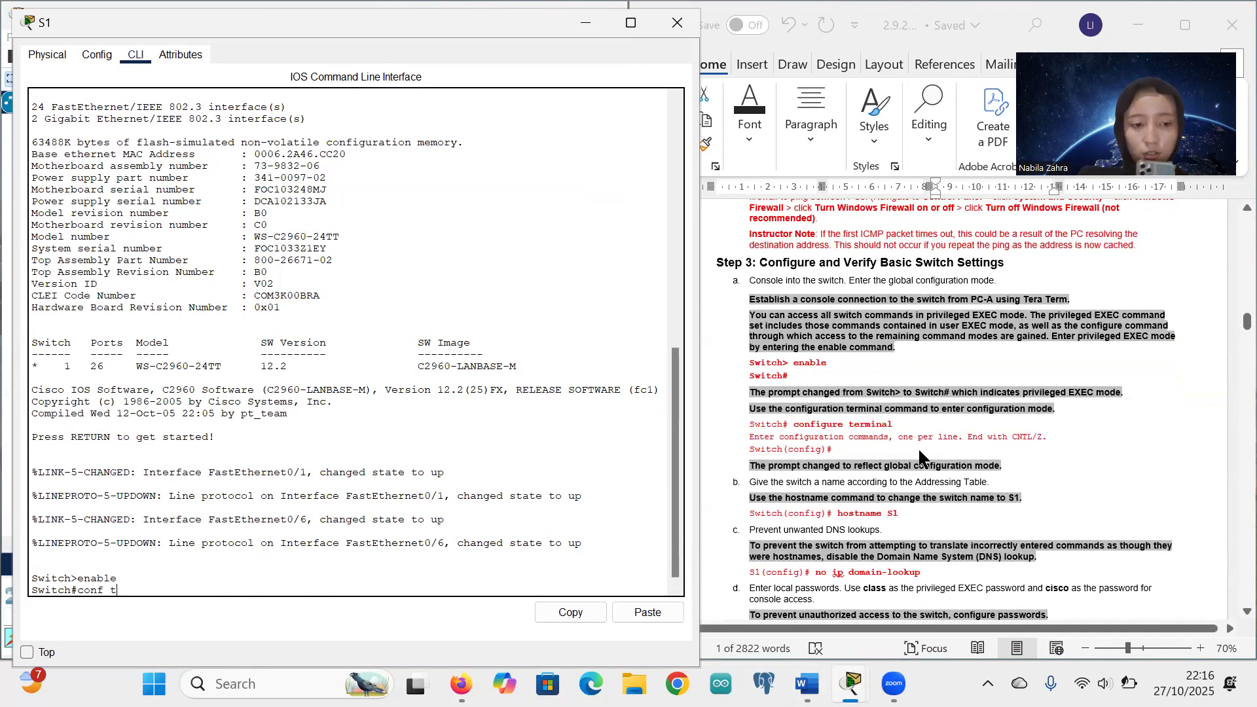
pyautogui.press('Return')
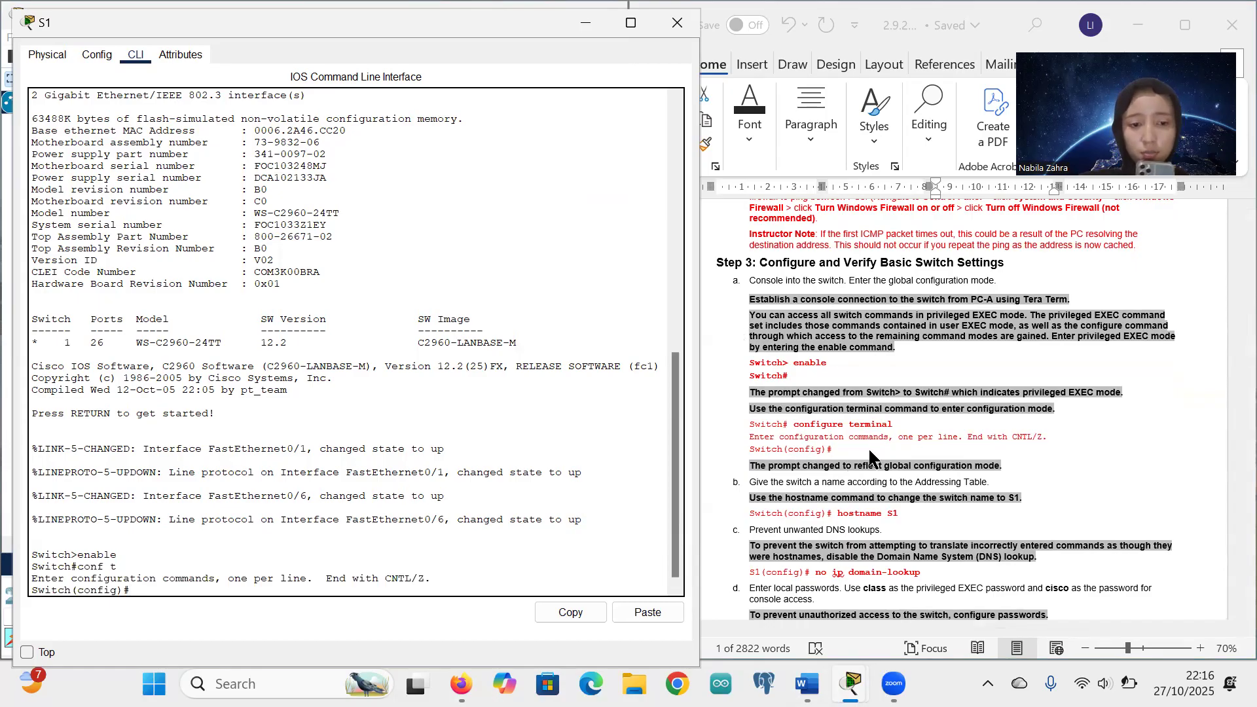
# Set the switch's name to S1 with the hostname command
pyautogui.scroll(-2, 868, 447)
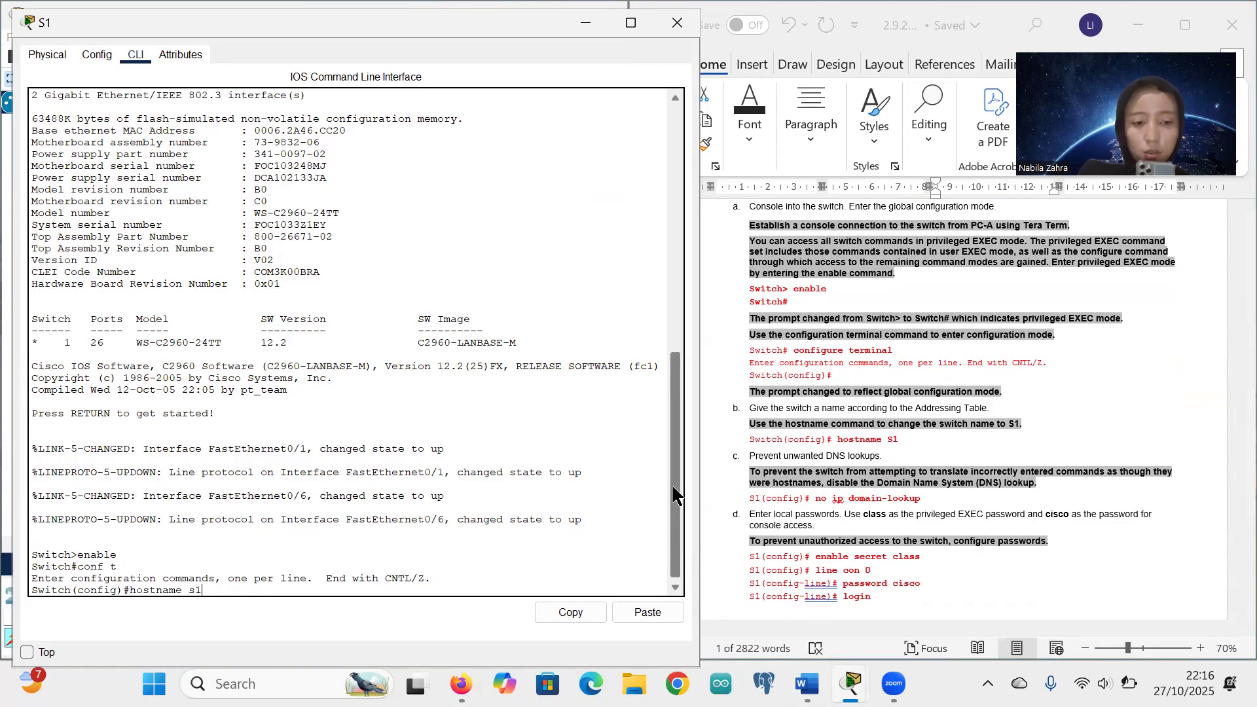
pyautogui.write('S1')
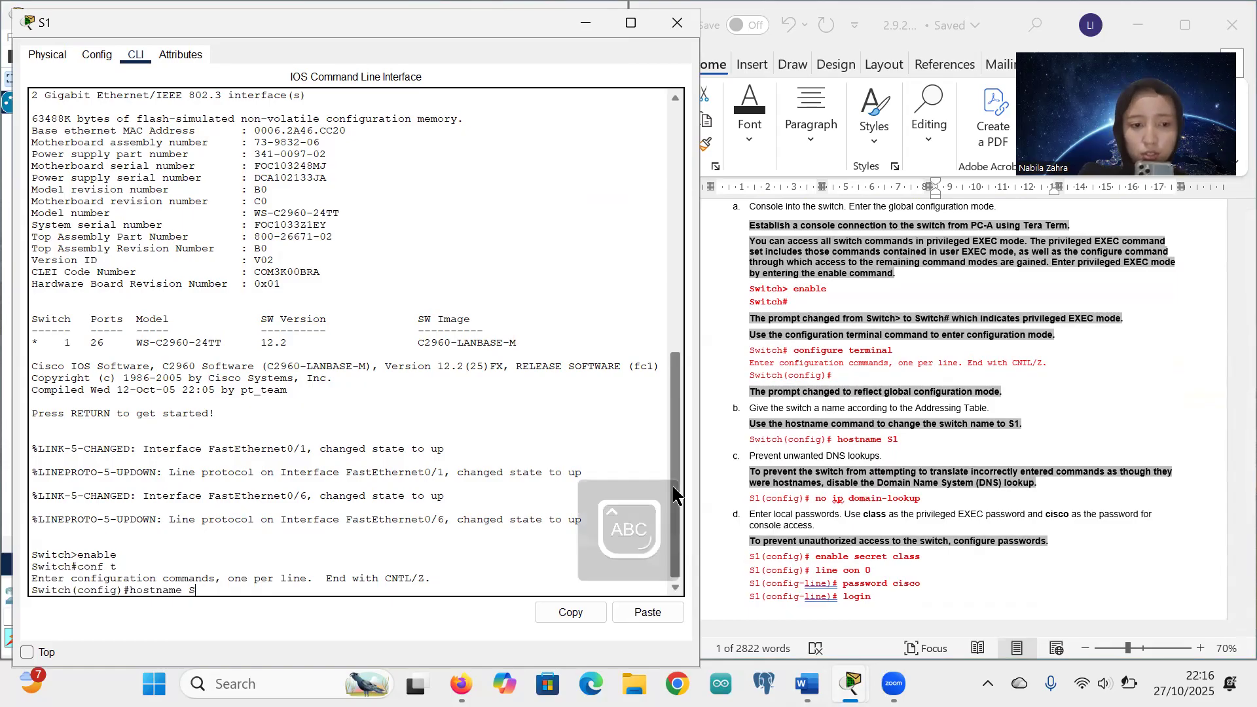
pyautogui.press('Return')
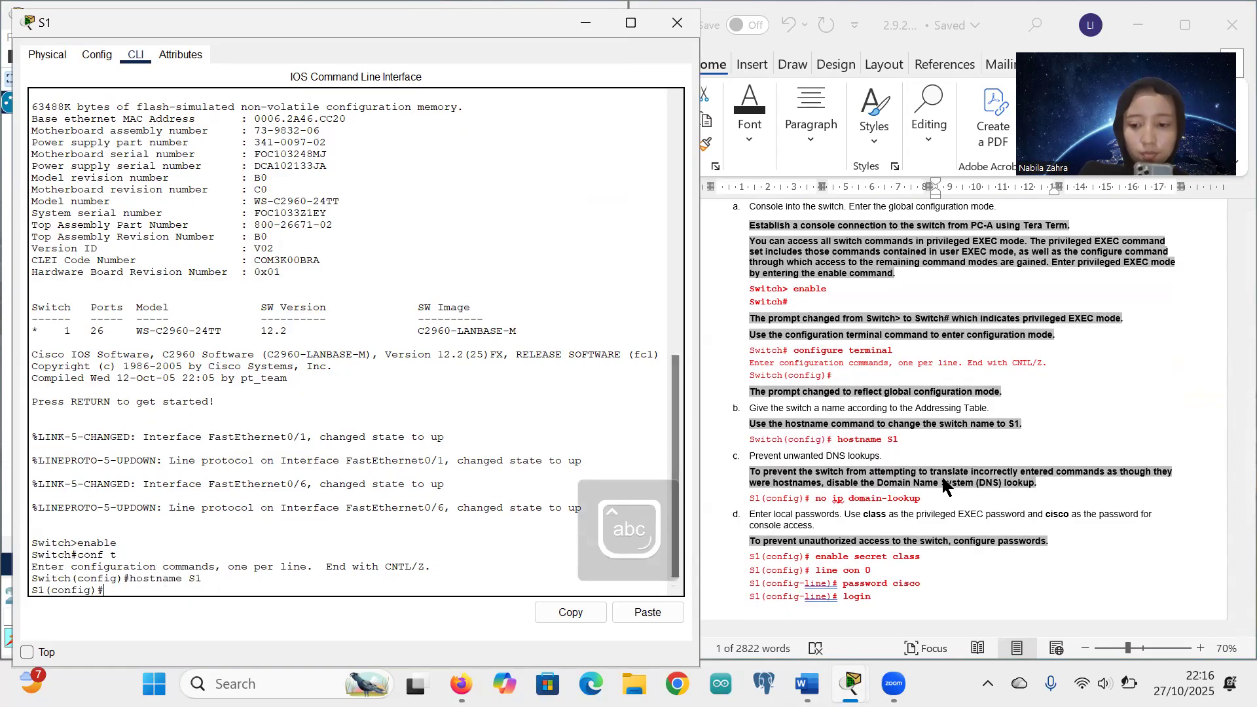
# Disable DNS lookups on S1 by running no ip domain-lookup, copied from the lab document
pyautogui.scroll(-2, 942, 473)
pyautogui.click(870, 448)
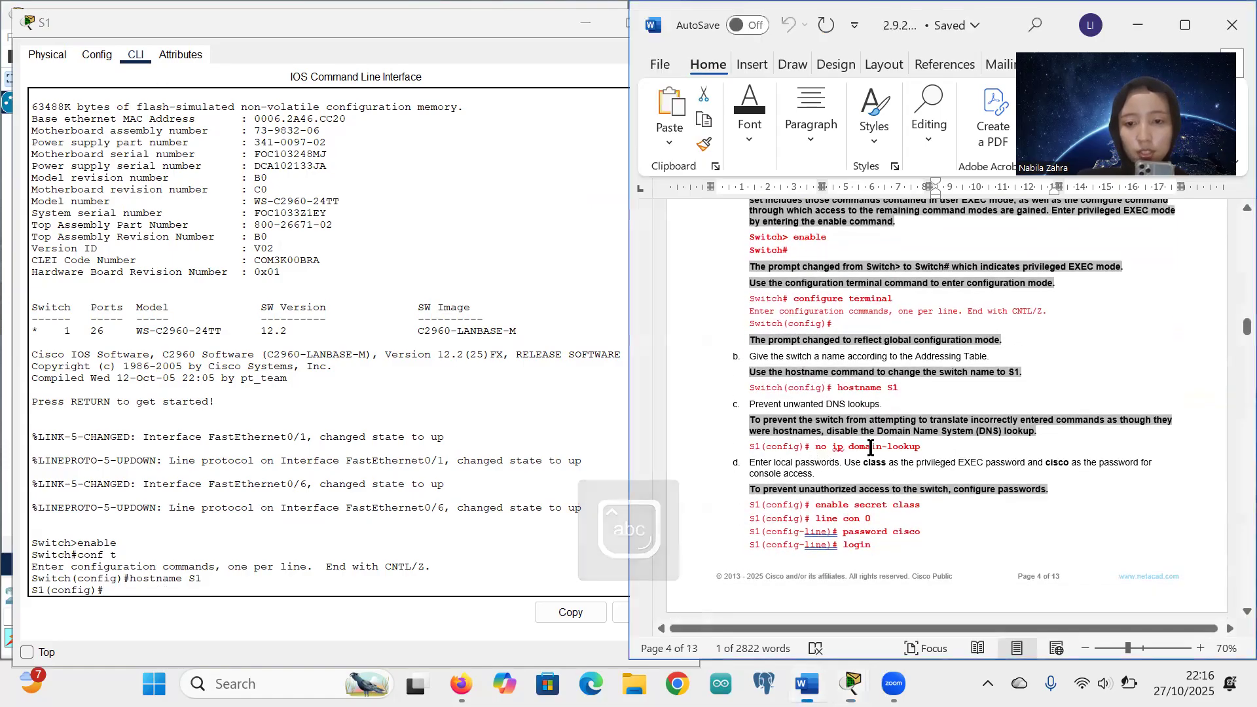
pyautogui.moveTo(921, 447); pyautogui.dragTo(813, 445)
pyautogui.hotkey('ctrl', 'c')
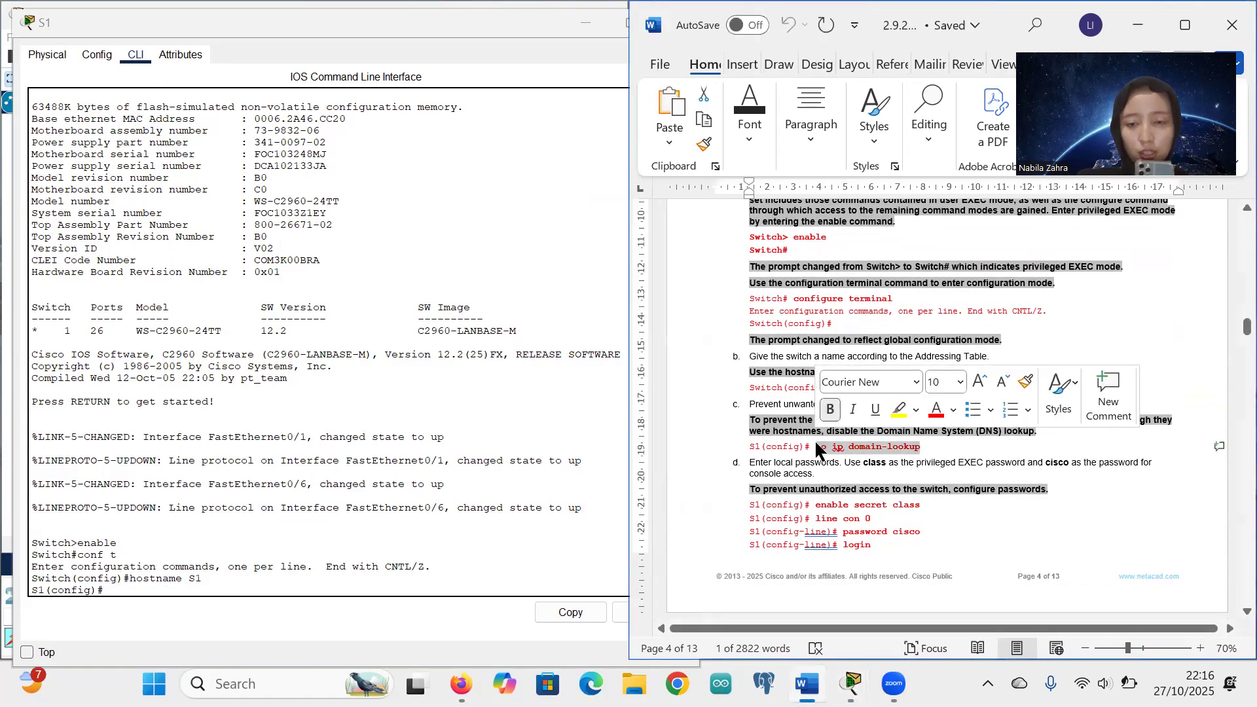
pyautogui.click(127, 594)
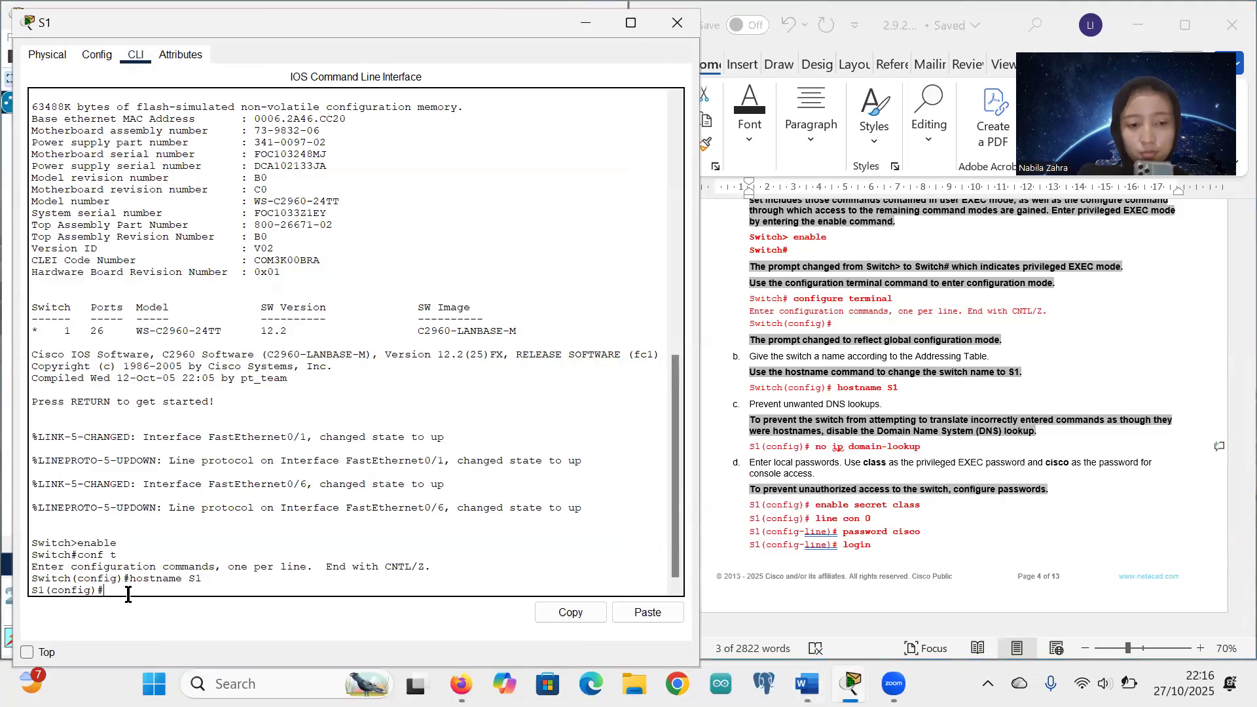
pyautogui.rightClick(127, 595)
pyautogui.click(172, 627)
pyautogui.press('Return')
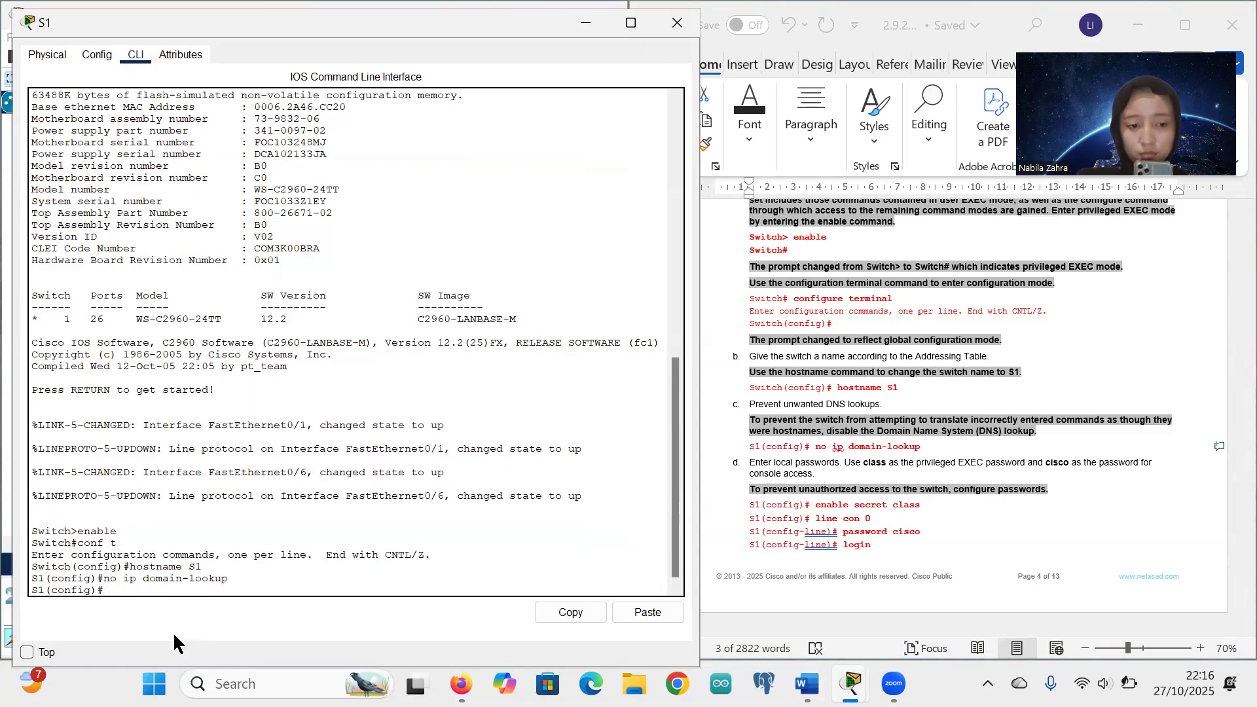
# Set S1's privileged EXEC password by running the enable secret command copied from the lab document
pyautogui.scroll(-3, 896, 449)
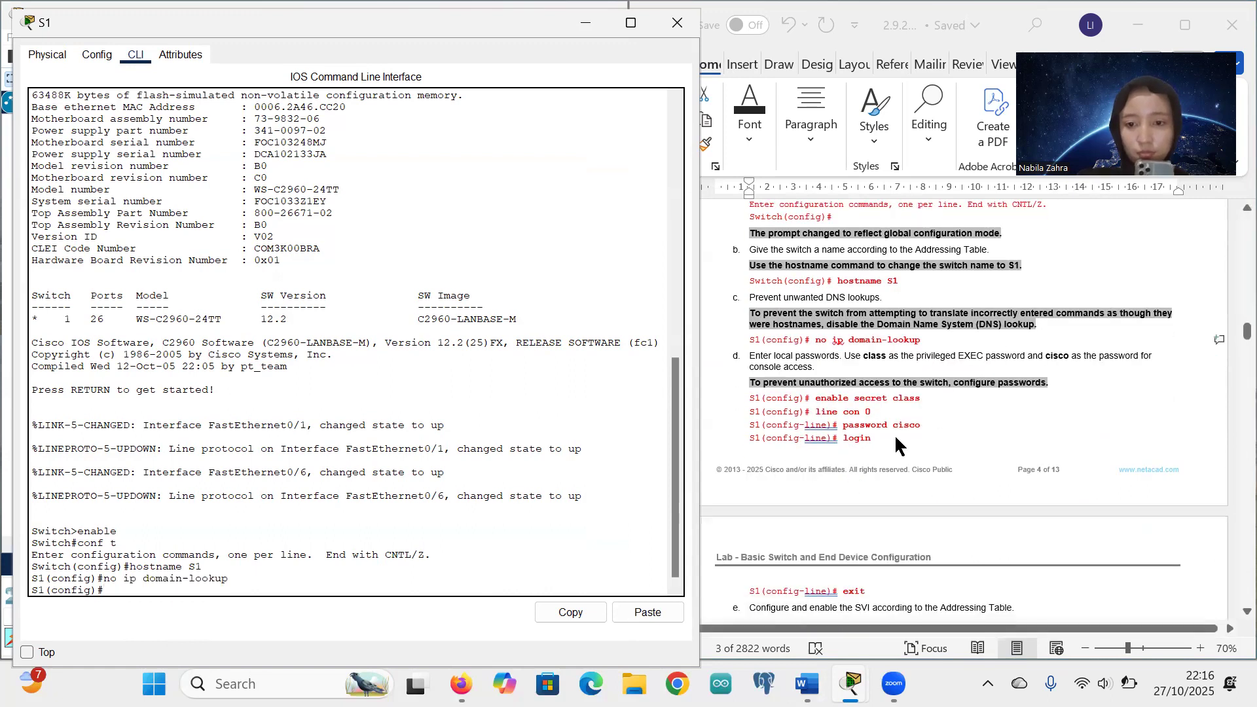
pyautogui.moveTo(920, 336); pyautogui.dragTo(815, 335)
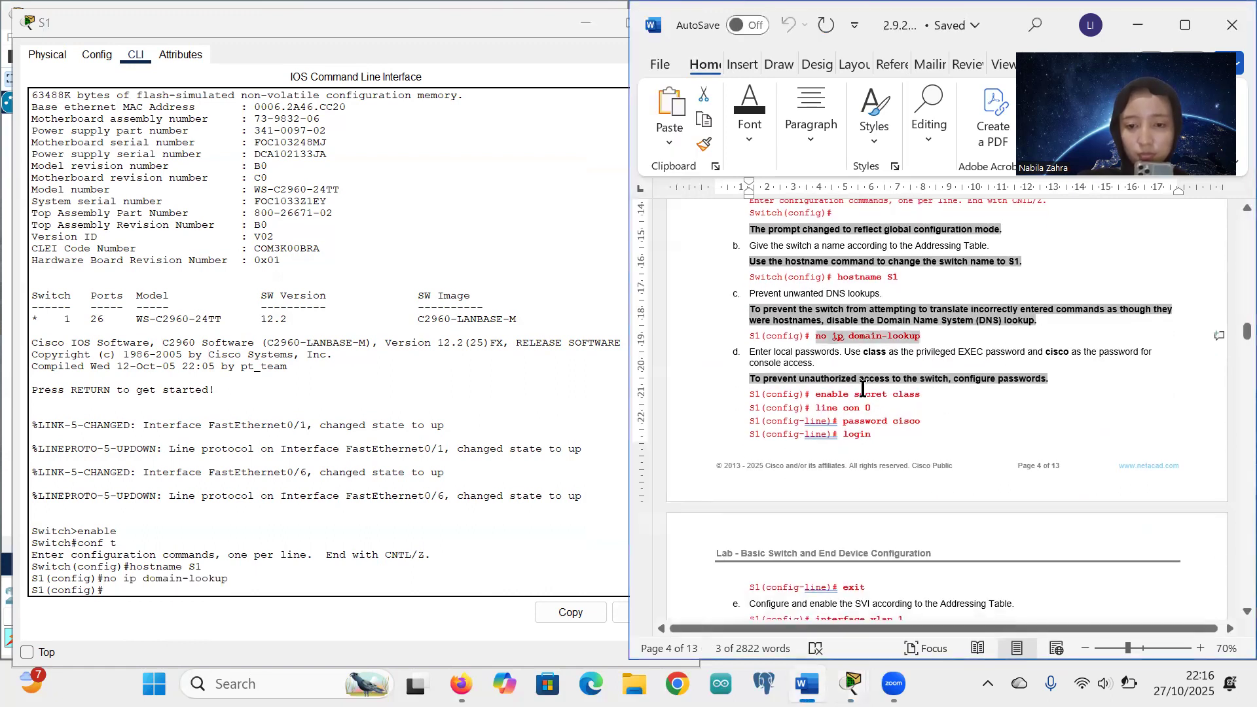
pyautogui.click(928, 394)
pyautogui.moveTo(922, 394); pyautogui.dragTo(820, 396)
pyautogui.hotkey('ctrl', 'c')
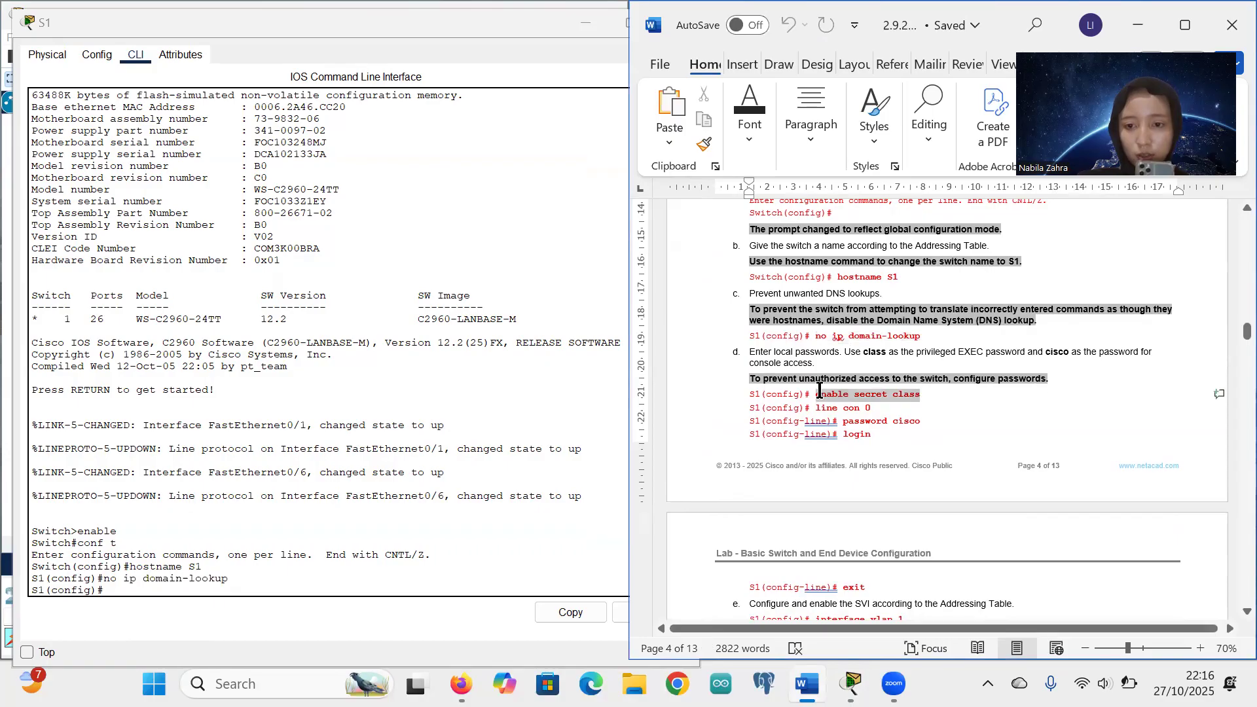
pyautogui.click(123, 588)
pyautogui.rightClick(124, 588)
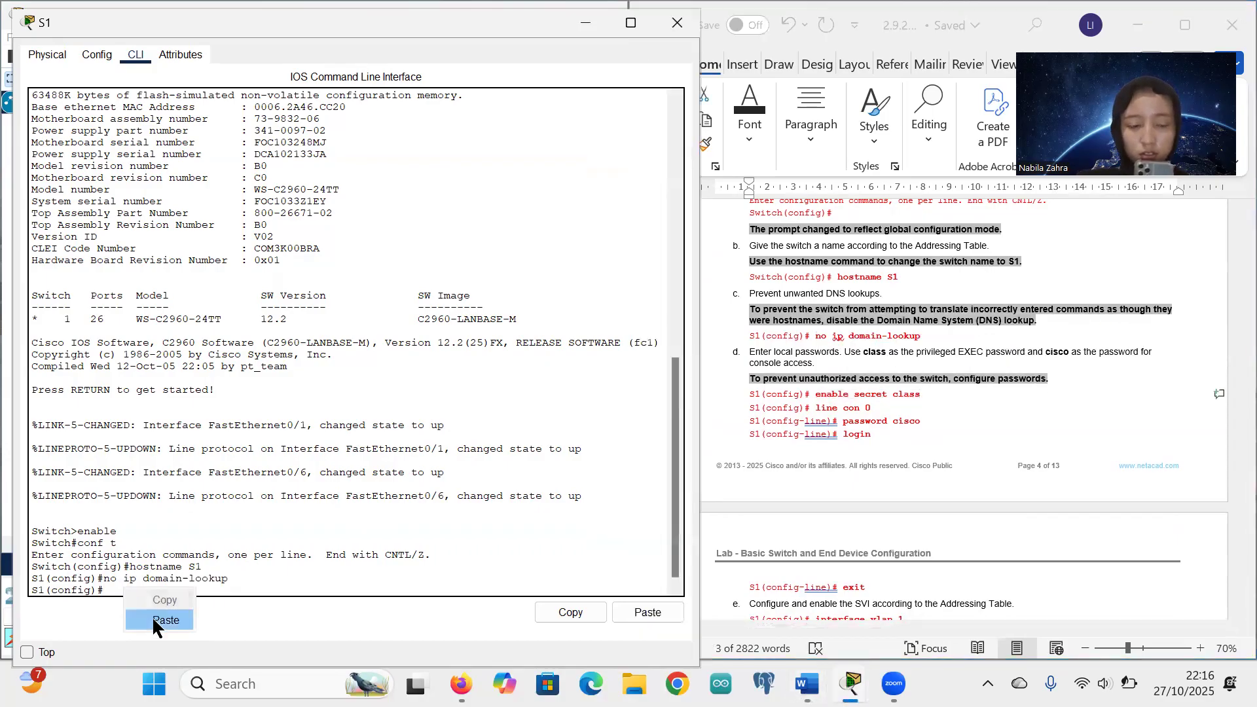
pyautogui.click(159, 620)
# Enter S1's console line configuration by running line con 0, copied from the lab document
pyautogui.click(862, 422)
pyautogui.moveTo(815, 394)
pyautogui.mouseDown()
pyautogui.moveTo(921, 394)
pyautogui.moveTo(816, 407)
pyautogui.mouseUp()
pyautogui.hotkey('ctrl', 'c')
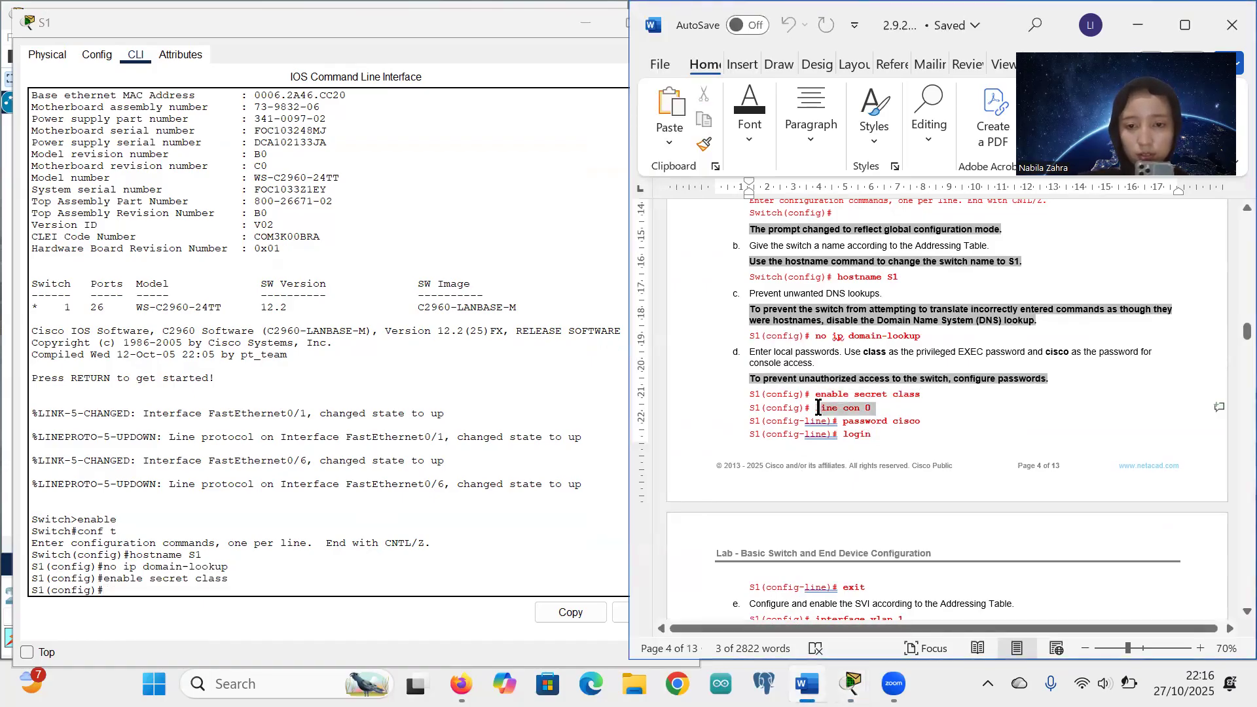
pyautogui.click(109, 586)
pyautogui.rightClick(109, 586)
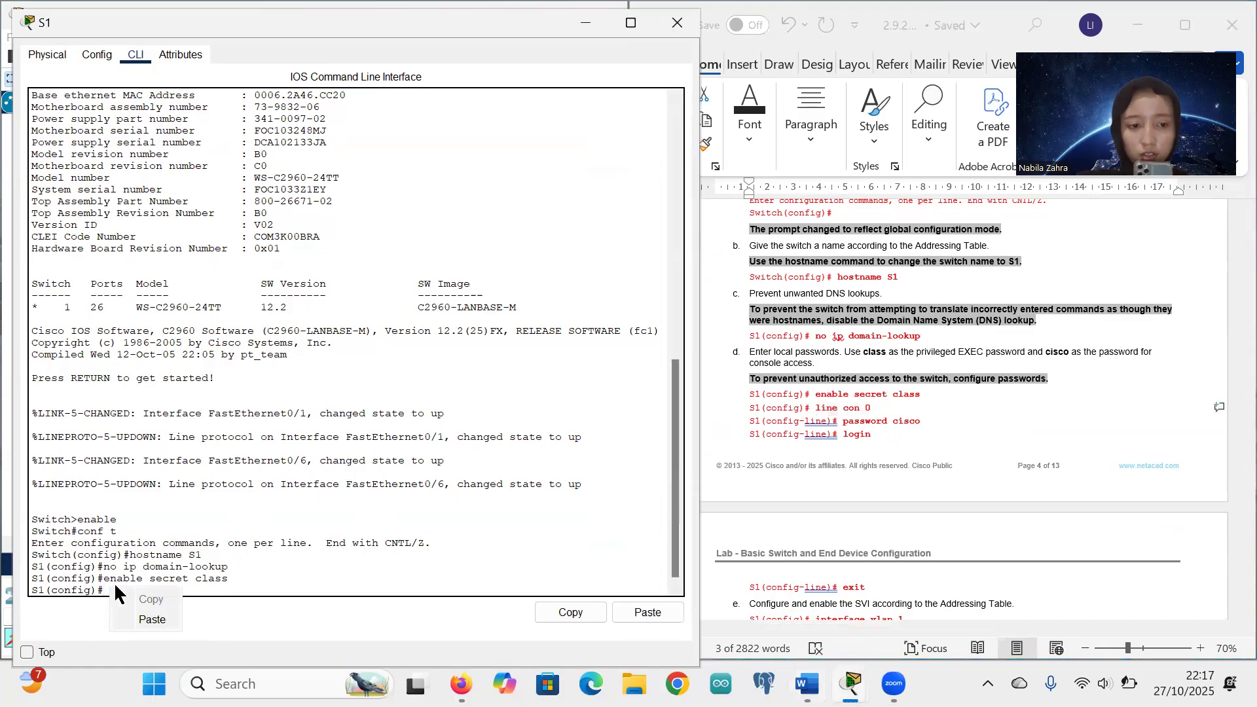
pyautogui.click(149, 618)
pyautogui.press('Return')
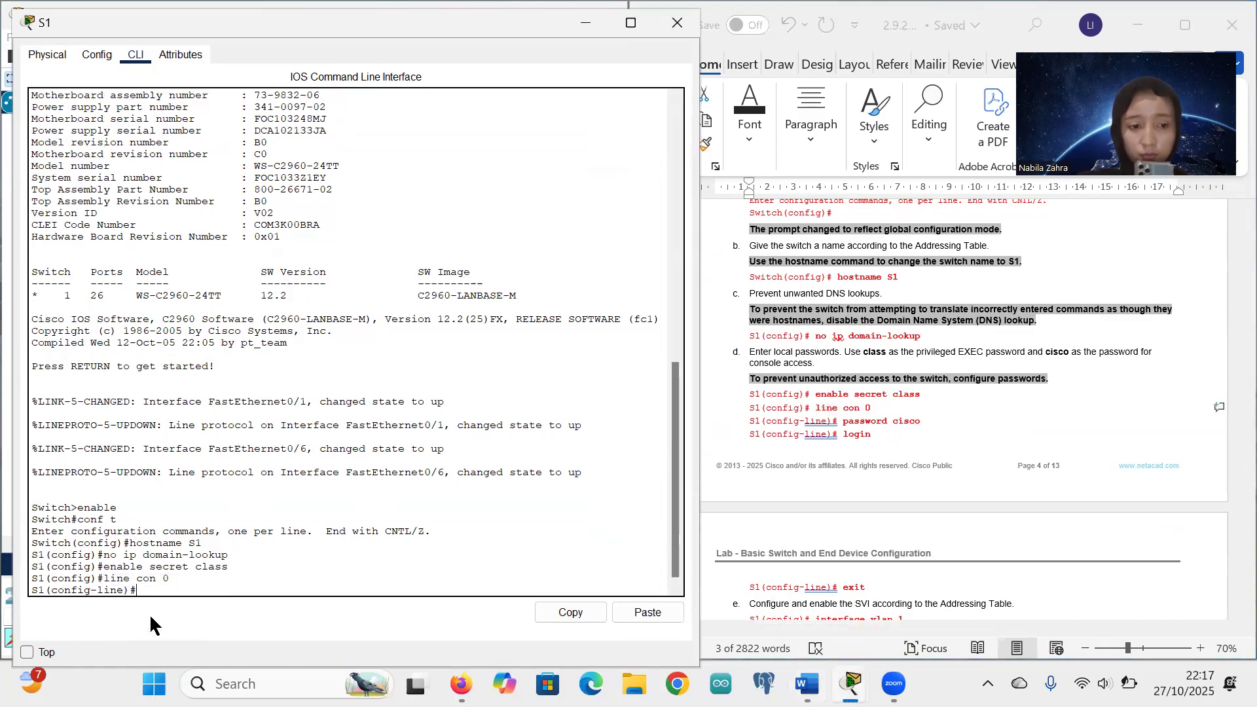
# Set the console line password with the command copied from the lab document, and require it with the login command
pyautogui.click(917, 422)
pyautogui.moveTo(917, 422); pyautogui.dragTo(875, 431)
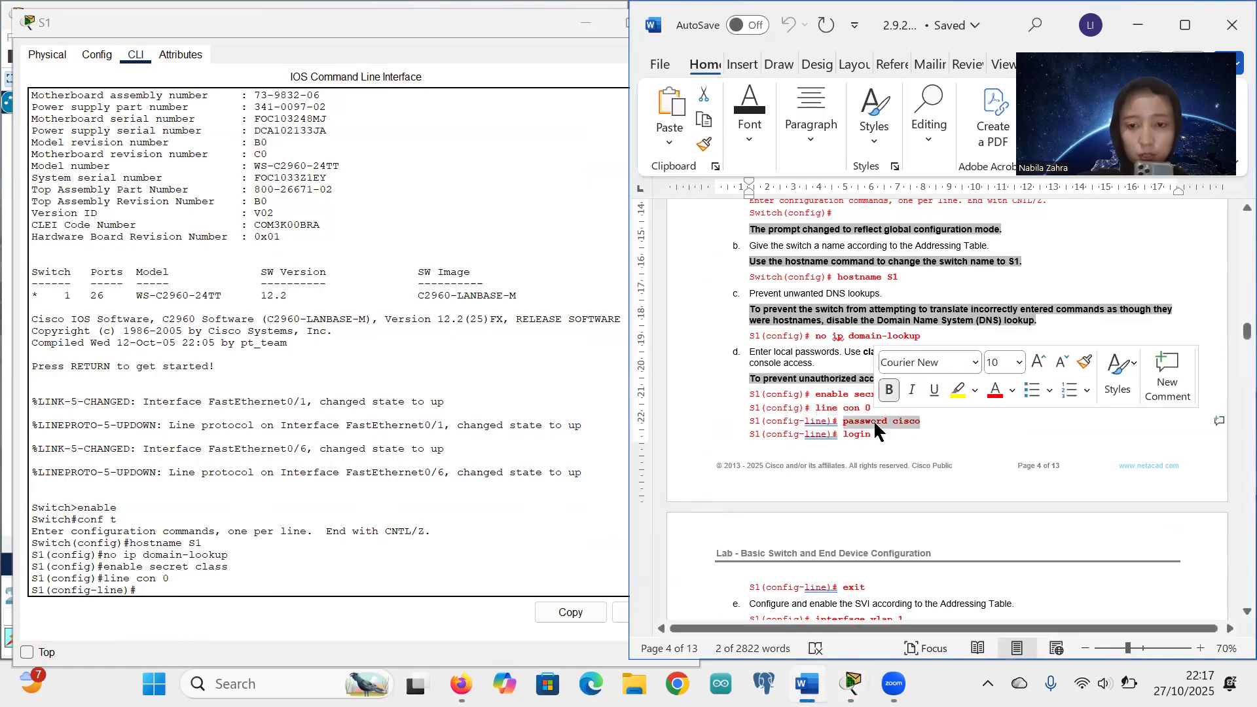
pyautogui.hotkey('ctrl', 'c')
pyautogui.click(139, 584)
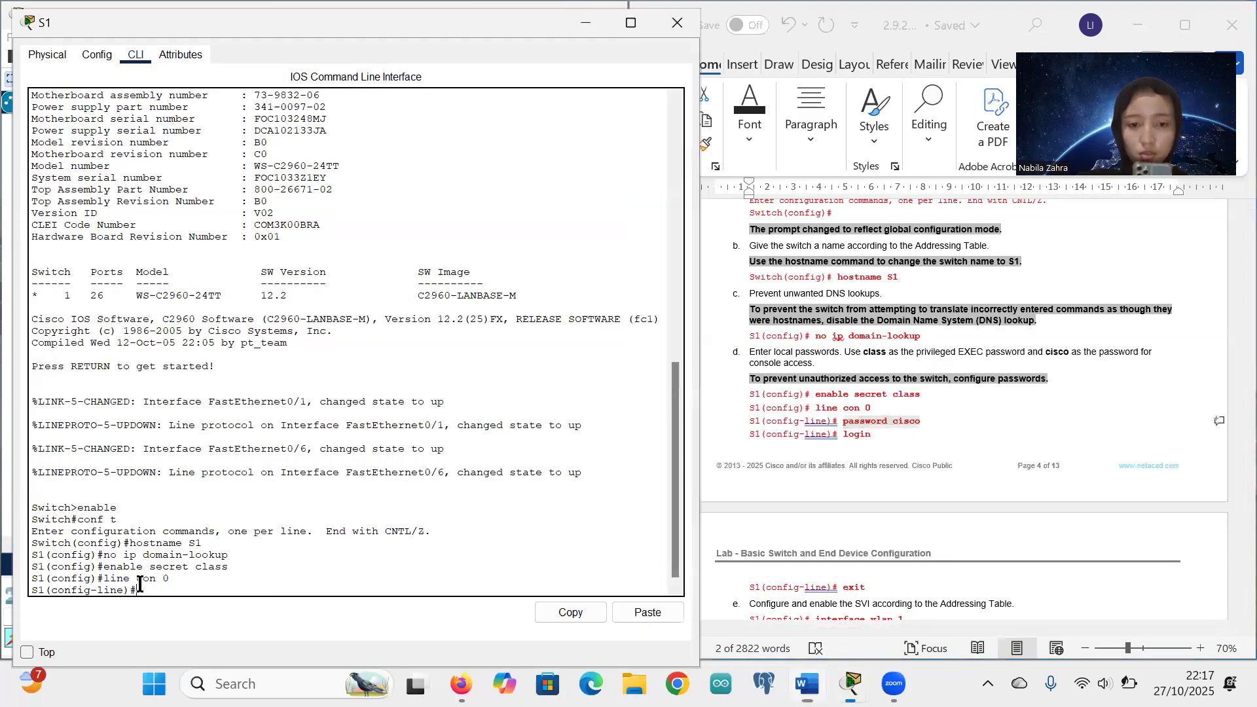
pyautogui.rightClick(140, 586)
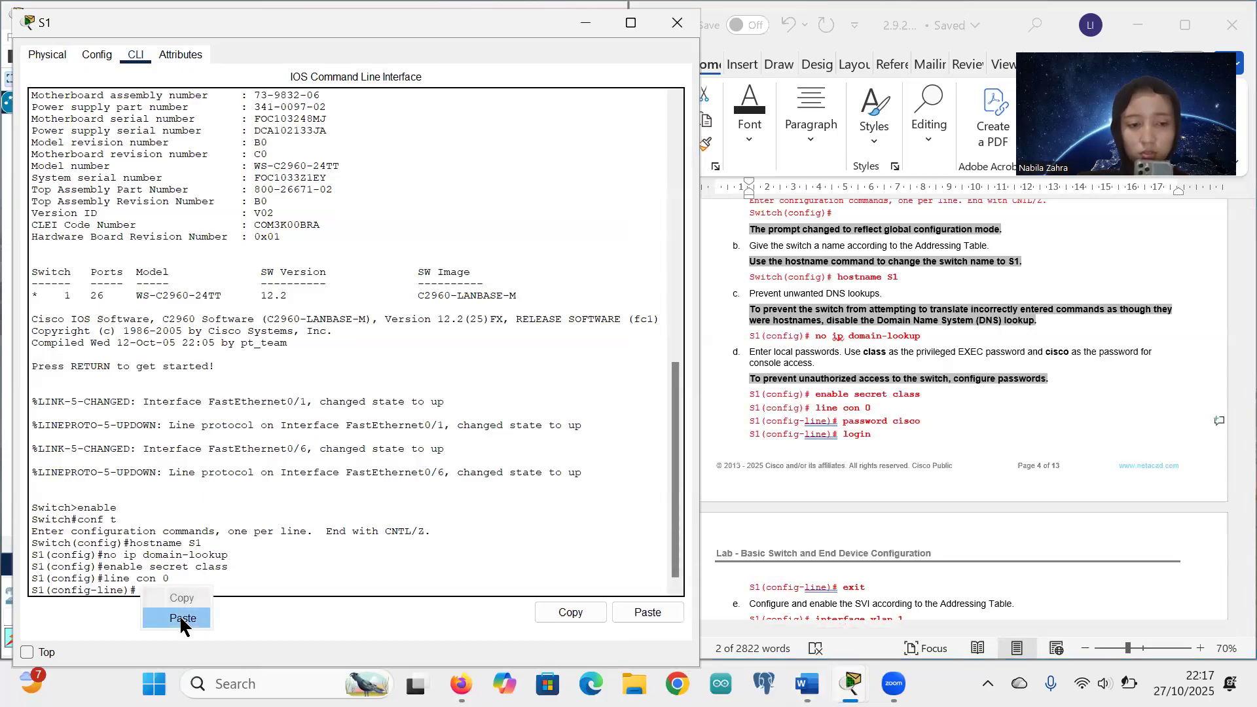
pyautogui.click(182, 618)
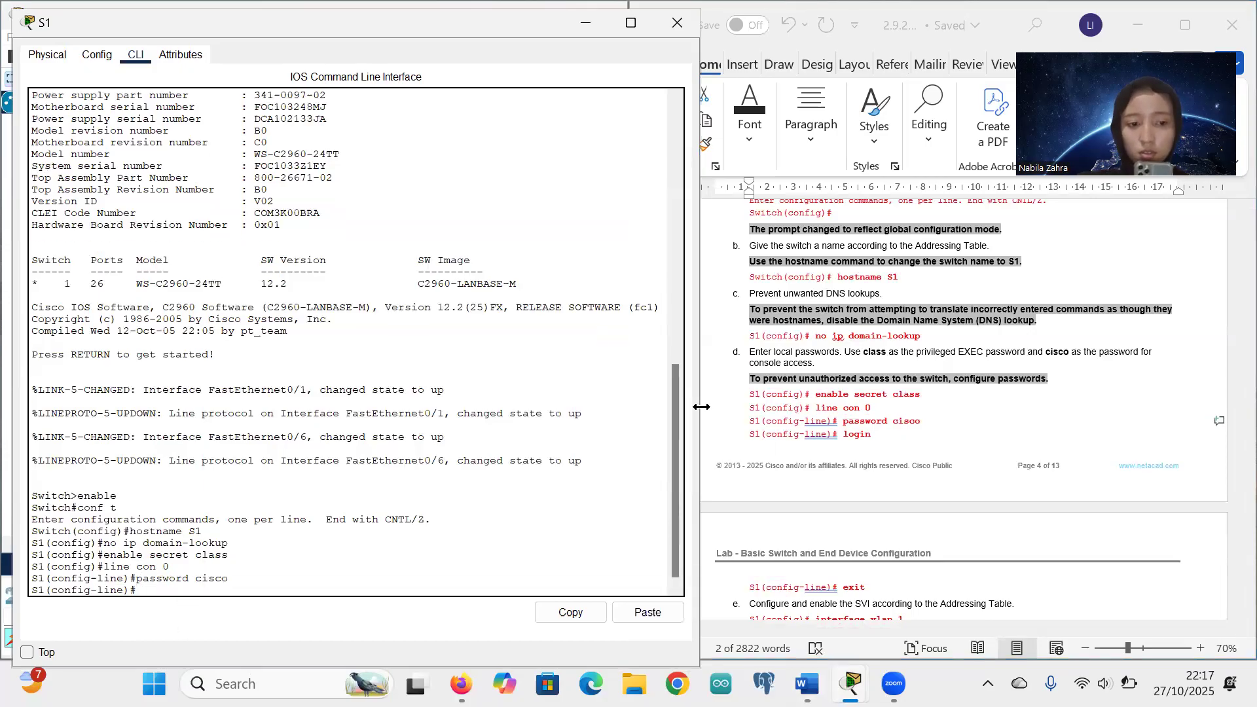
pyautogui.write('login')
pyautogui.press('Return')
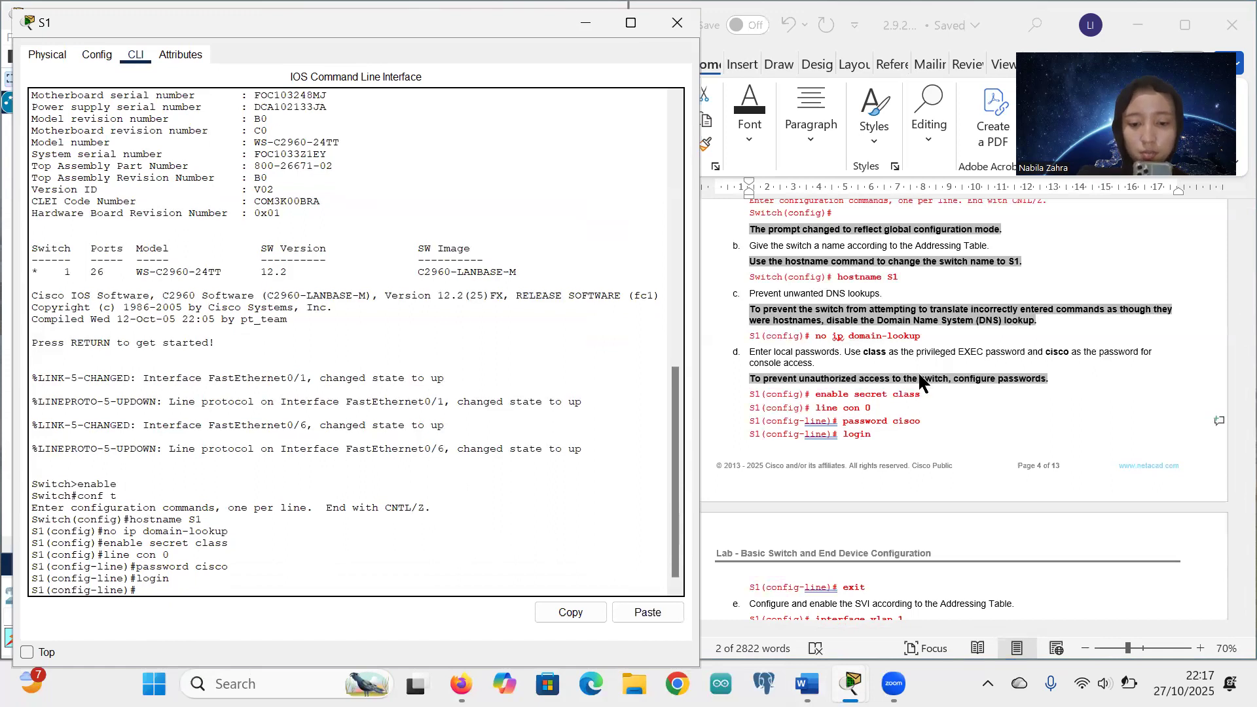
# Leave S1's console line configuration with the exit command, returning to global configuration mode
pyautogui.scroll(-5, 944, 441)
pyautogui.scroll(-1, 936, 432)
pyautogui.write('e')
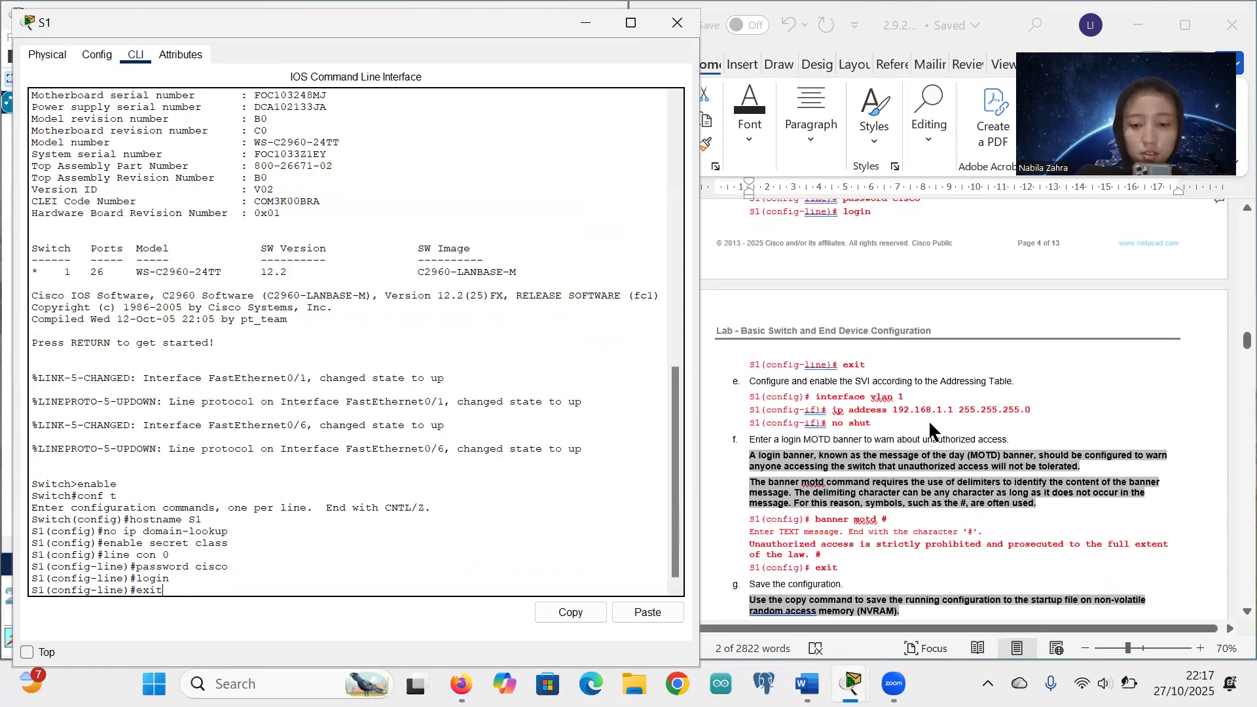
pyautogui.write('xit')
pyautogui.press('Return')
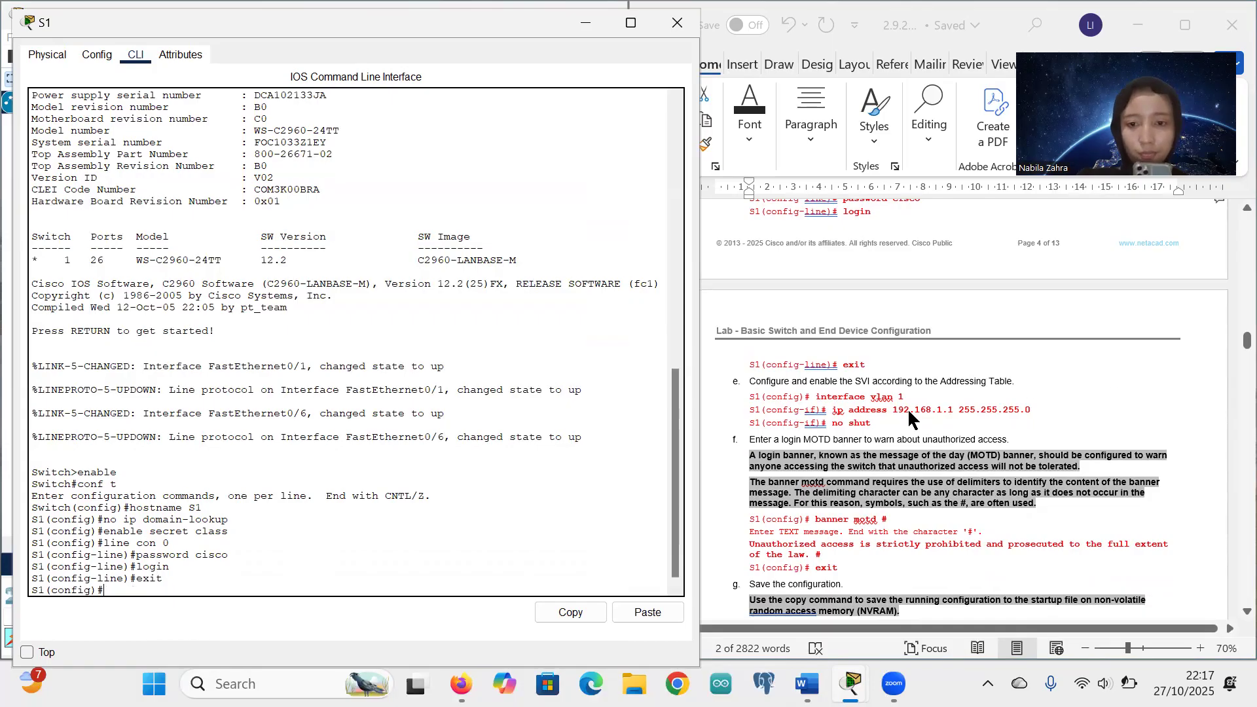
# Enter the configuration of S1's VLAN 1 interface by running interface vlan1
pyautogui.scroll(-1, 916, 419)
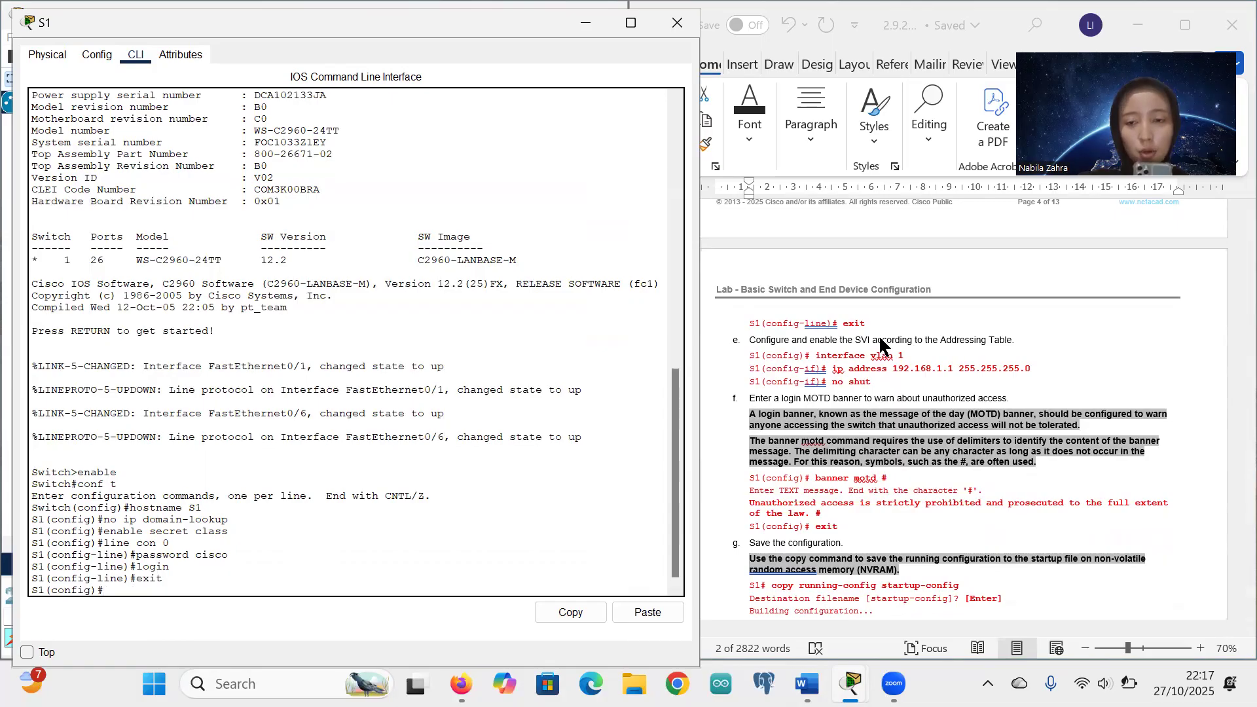
pyautogui.scroll(-1, 832, 379)
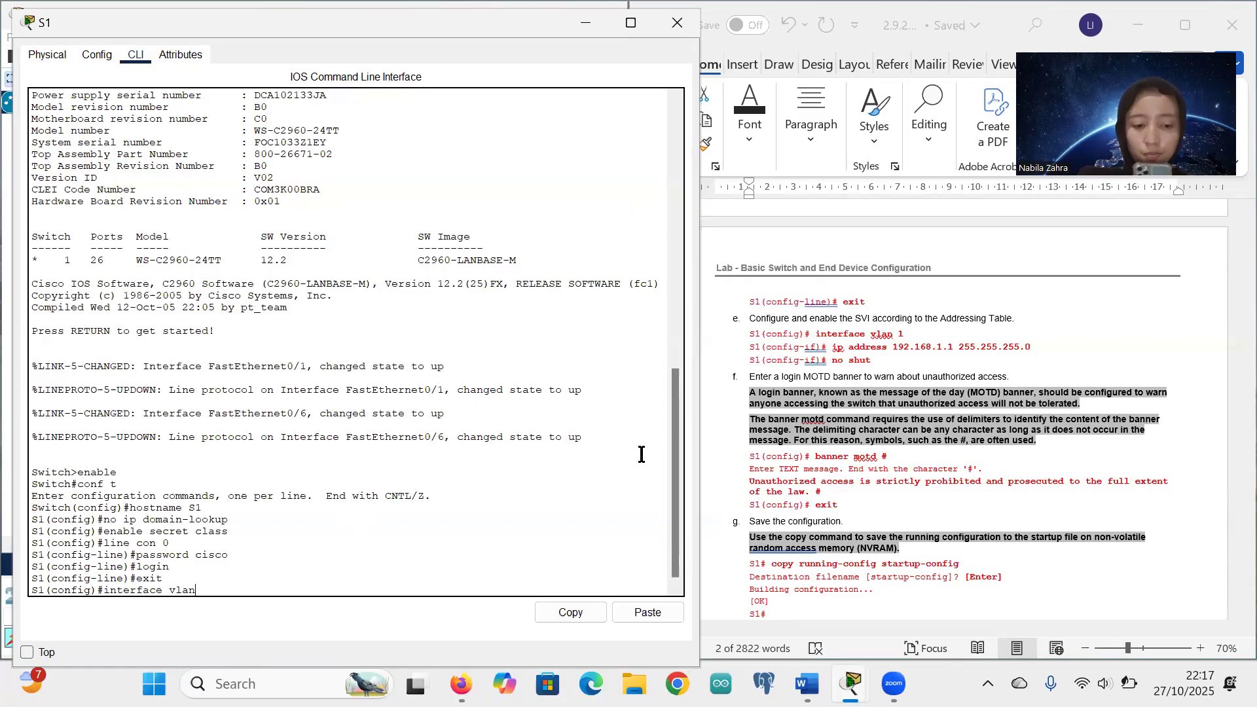
pyautogui.press('Return')
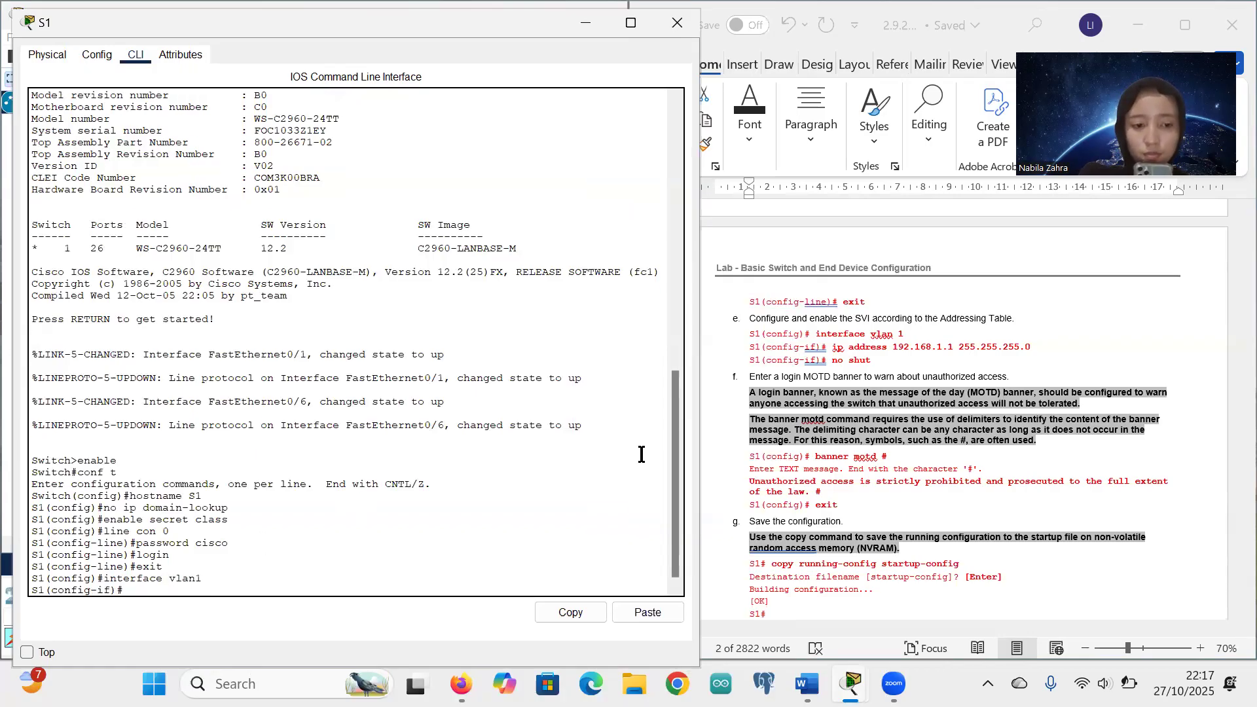
# Assign IP address 192.168.1.1 with mask 255.255.255.0 to VLAN 1 using the lab document's command, and enable the interface with no shut
pyautogui.click(849, 357)
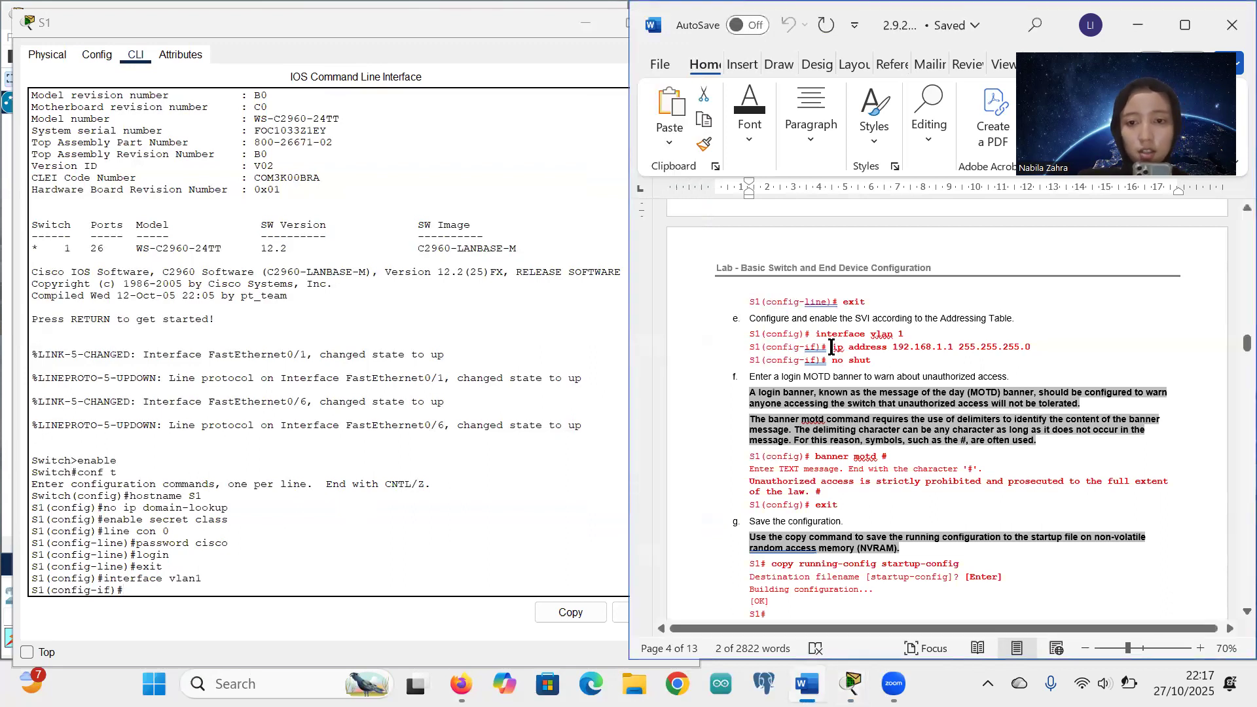
pyautogui.moveTo(847, 348); pyautogui.dragTo(1030, 348)
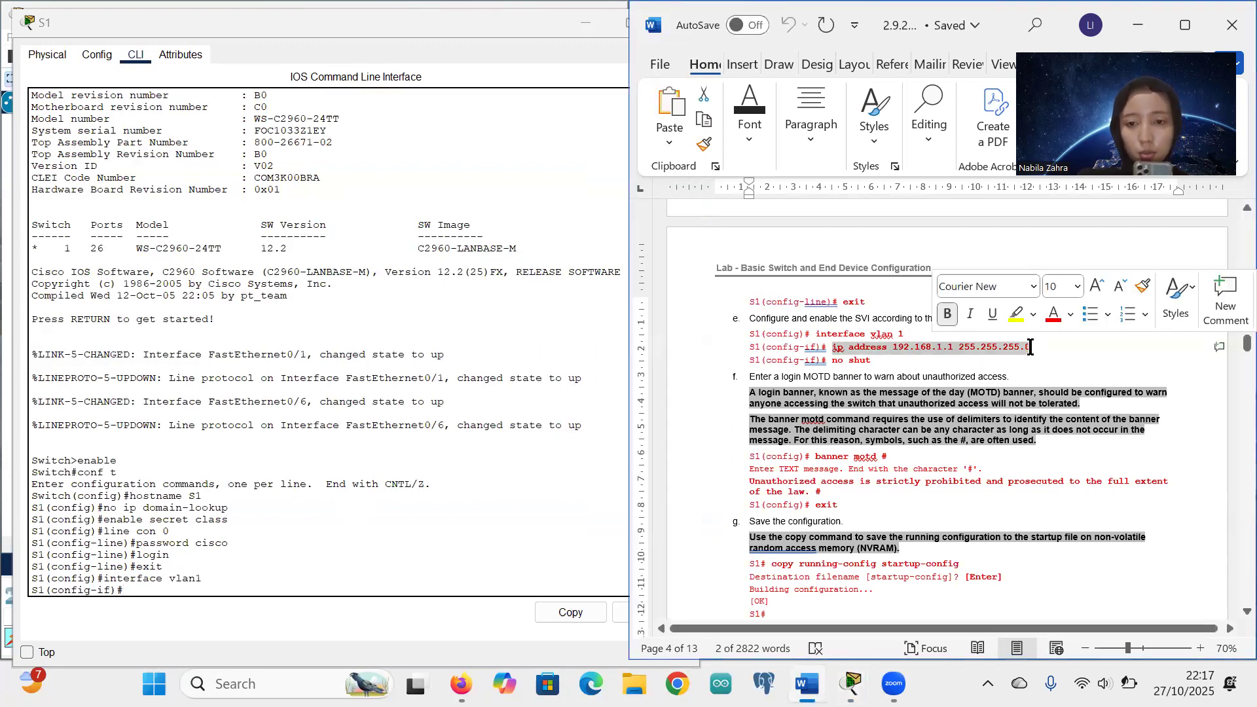
pyautogui.click(152, 588)
pyautogui.rightClick(153, 587)
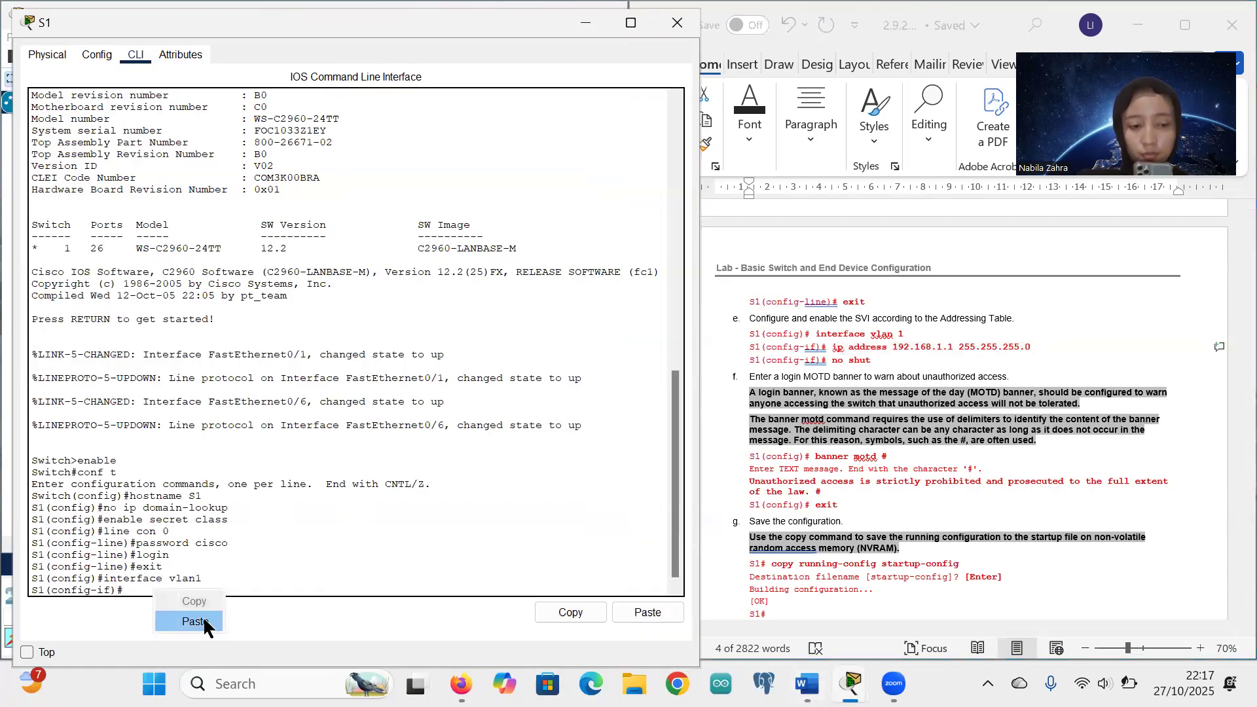
pyautogui.click(195, 621)
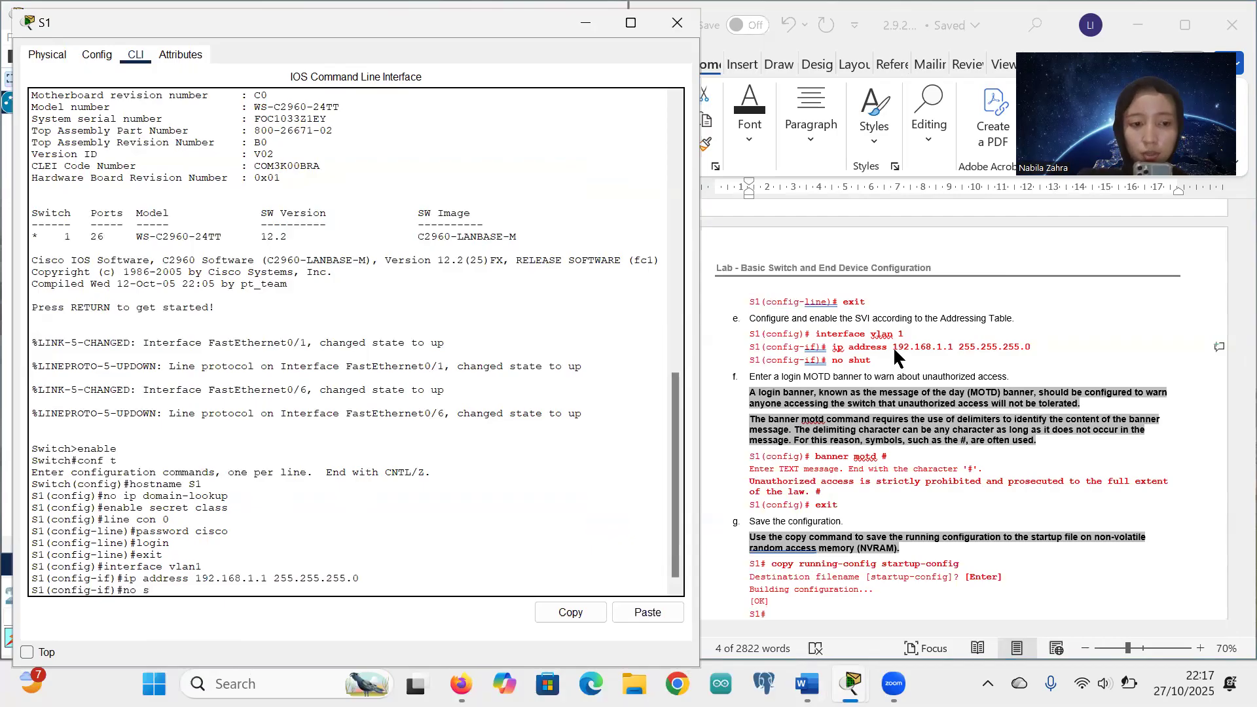
pyautogui.press('Return')
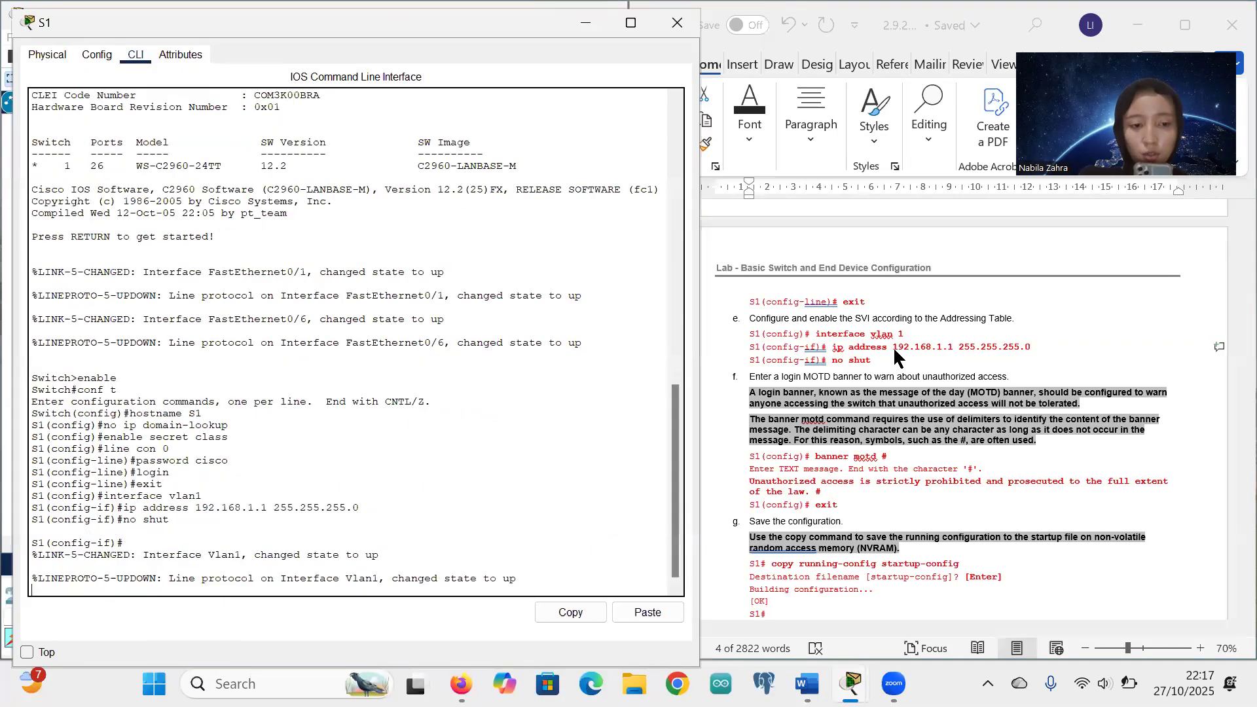
# Start S1's message-of-the-day banner entry by running banner motd with # as the delimiter
pyautogui.scroll(-2, 971, 451)
pyautogui.scroll(-2, 916, 432)
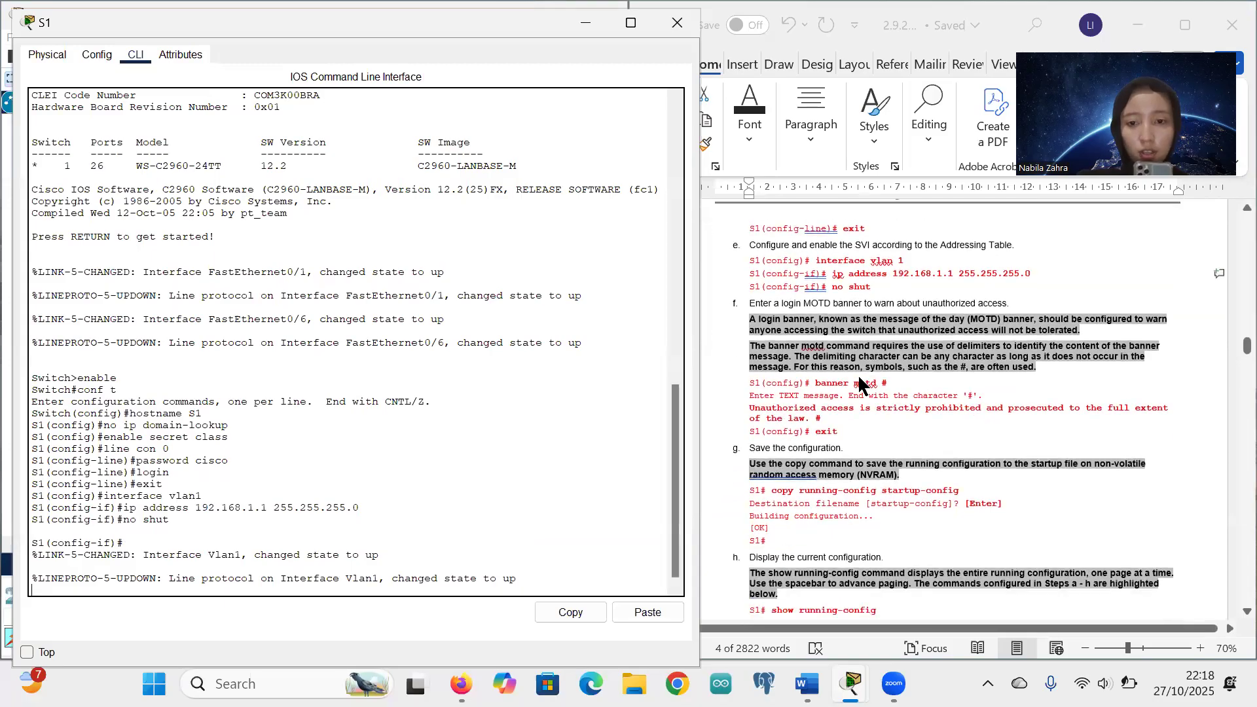
pyautogui.scroll(-1, 841, 404)
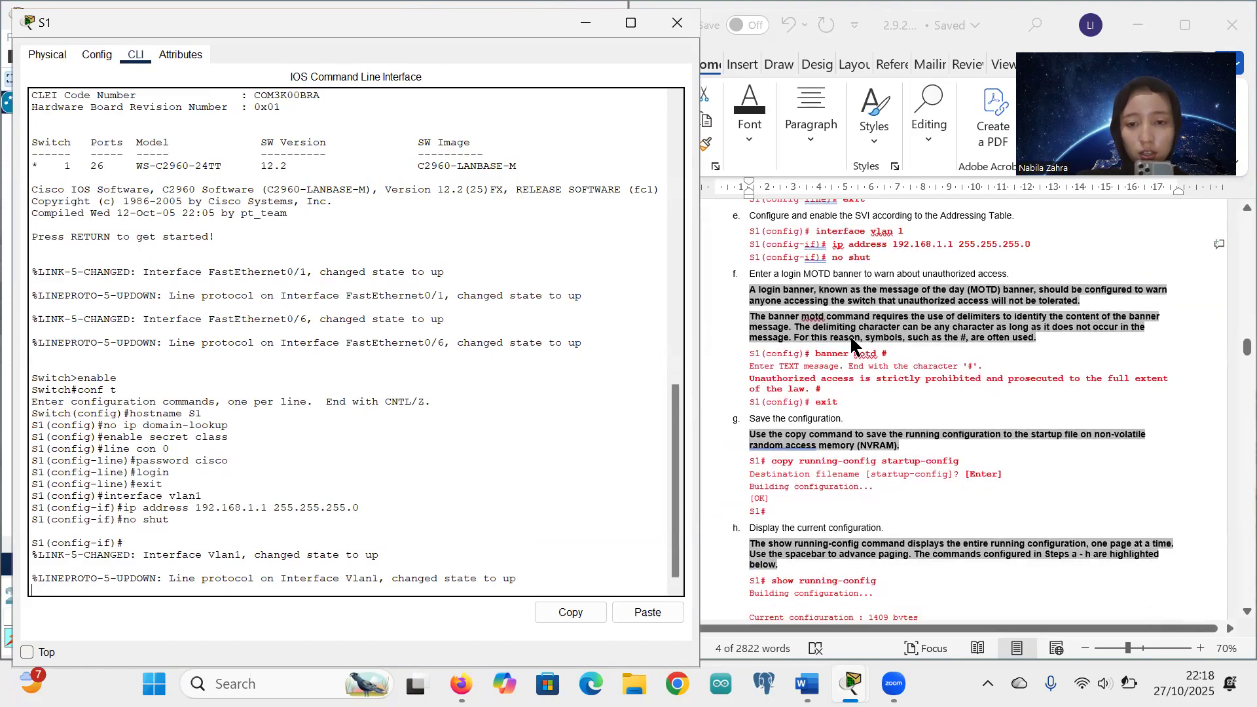
pyautogui.scroll(-1, 823, 326)
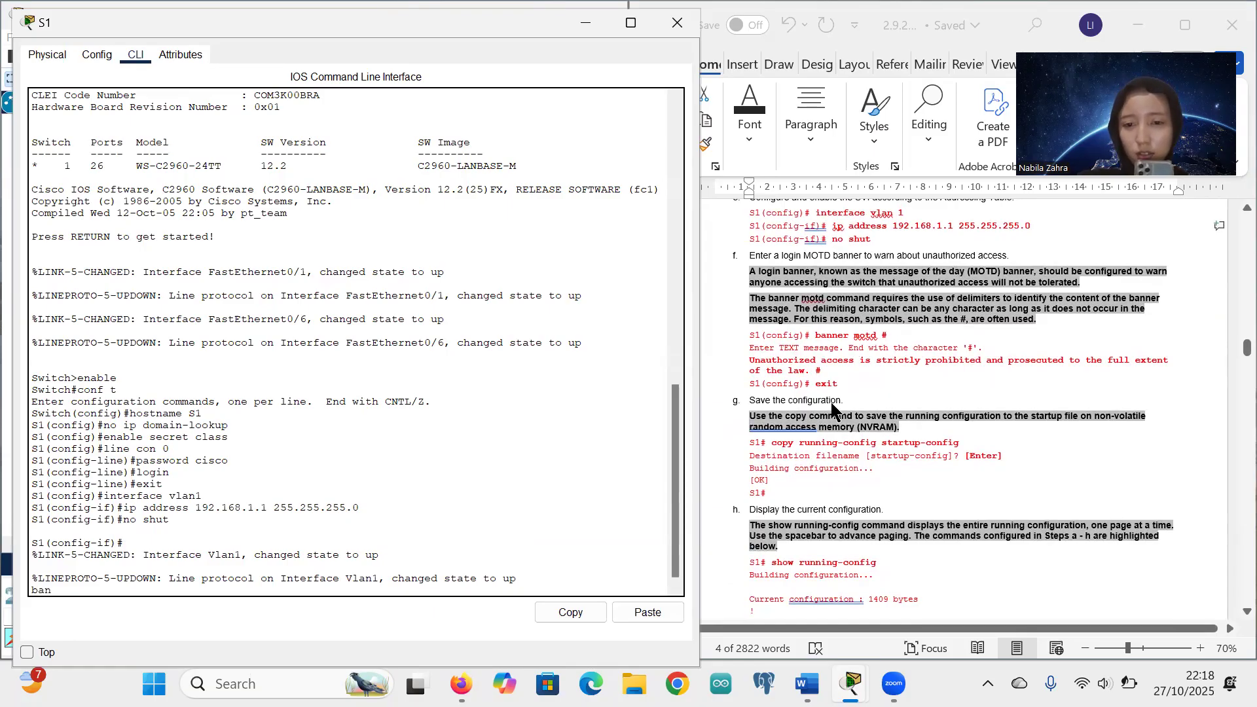
pyautogui.write('r')
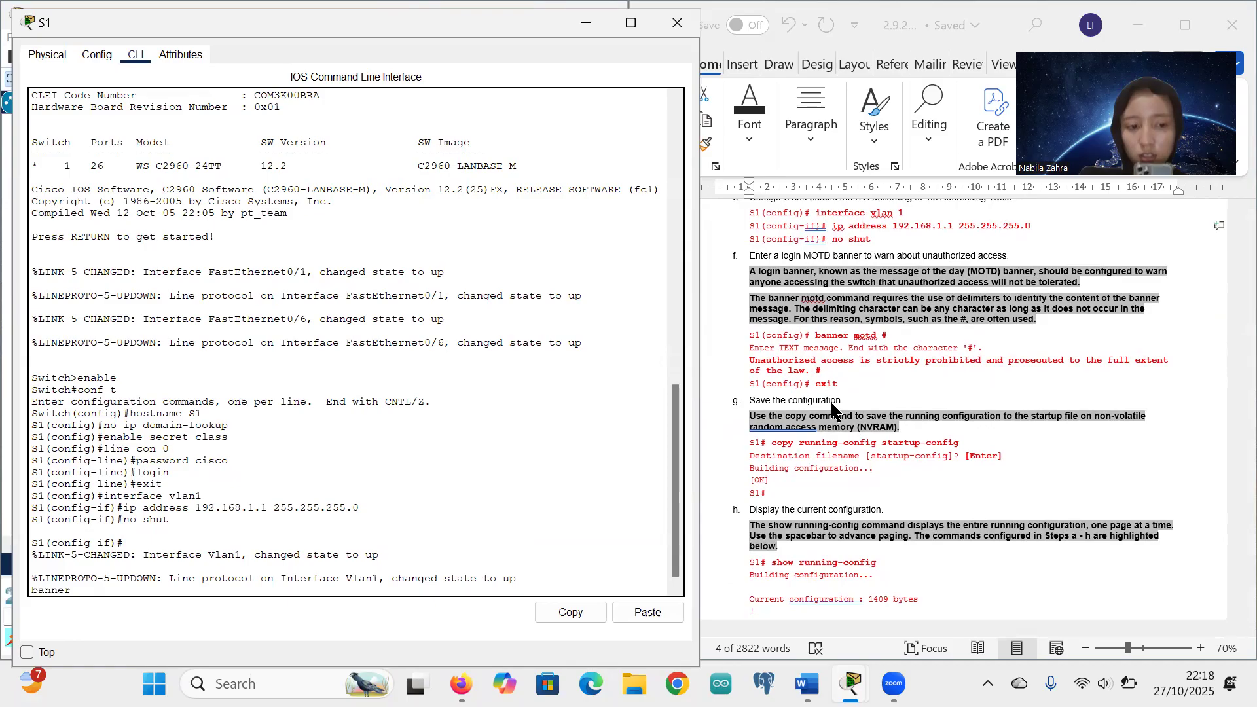
pyautogui.press('Return')
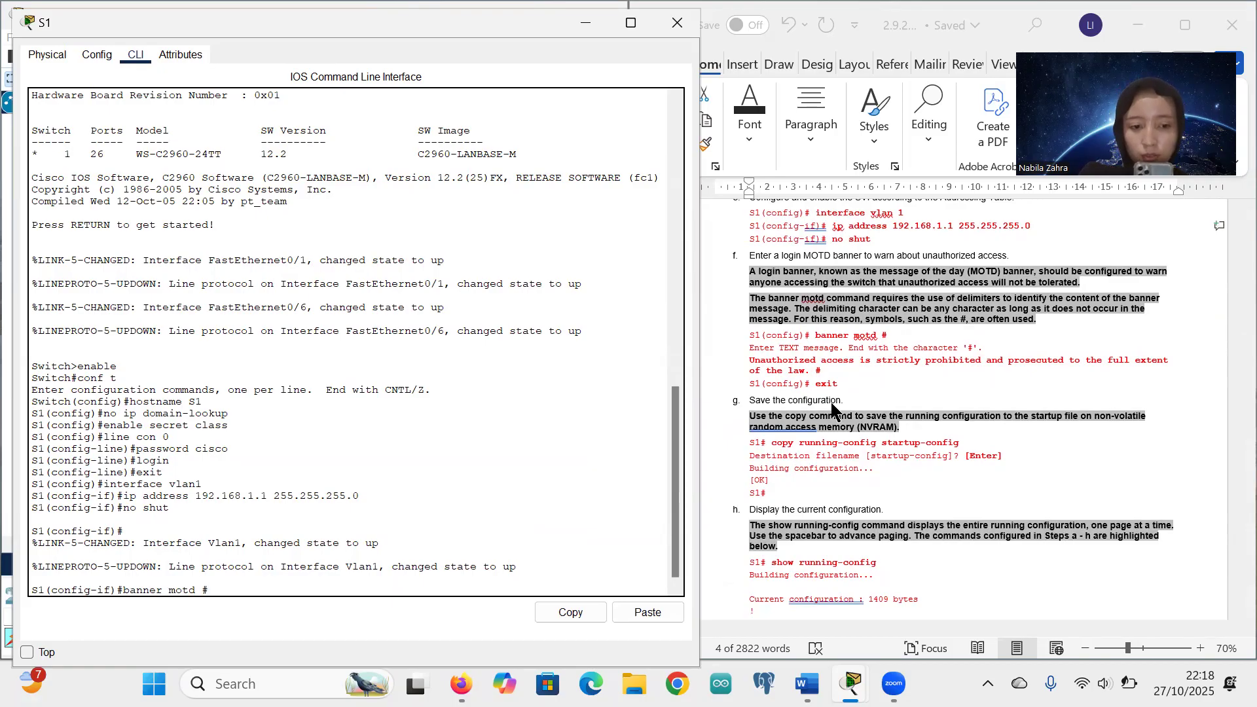
pyautogui.press('Return')
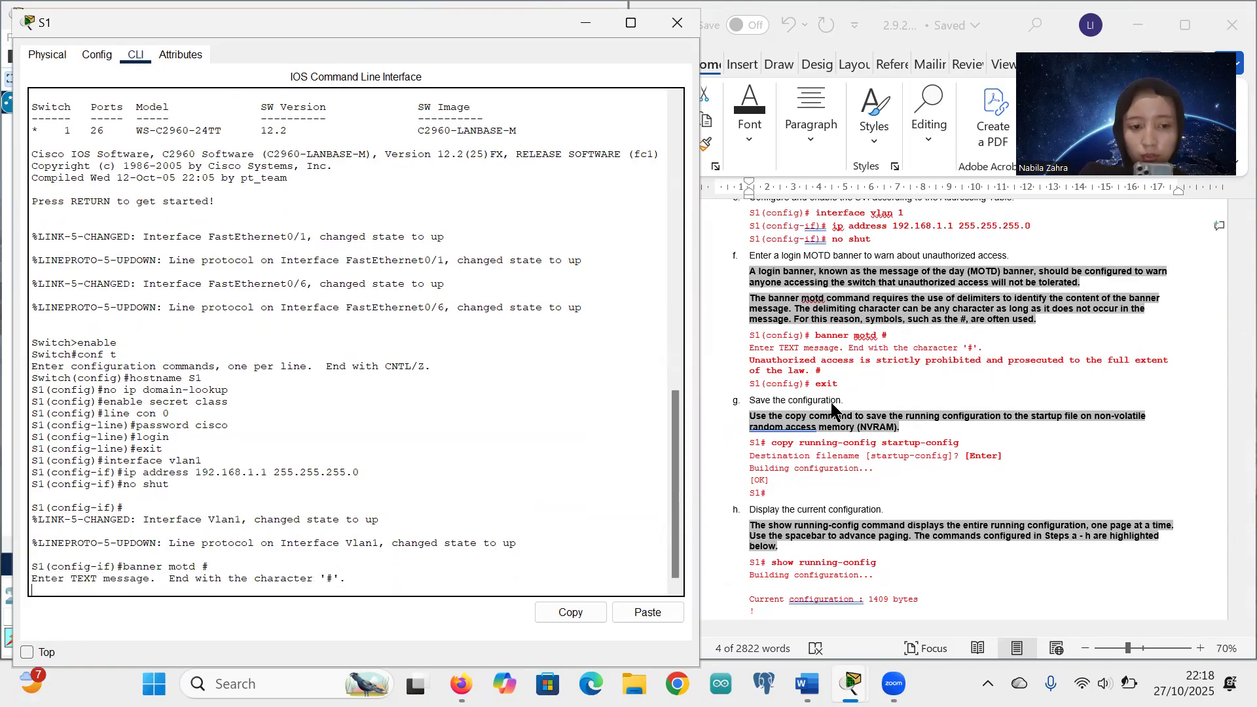
# Enter the banner text "Unauthorized access is strictly prohibited and prosecuted to the full extent of the law. #" from the lab document, and exit configuration mode
pyautogui.click(829, 375)
pyautogui.moveTo(823, 372); pyautogui.dragTo(750, 360)
pyautogui.hotkey('ctrl', 'c')
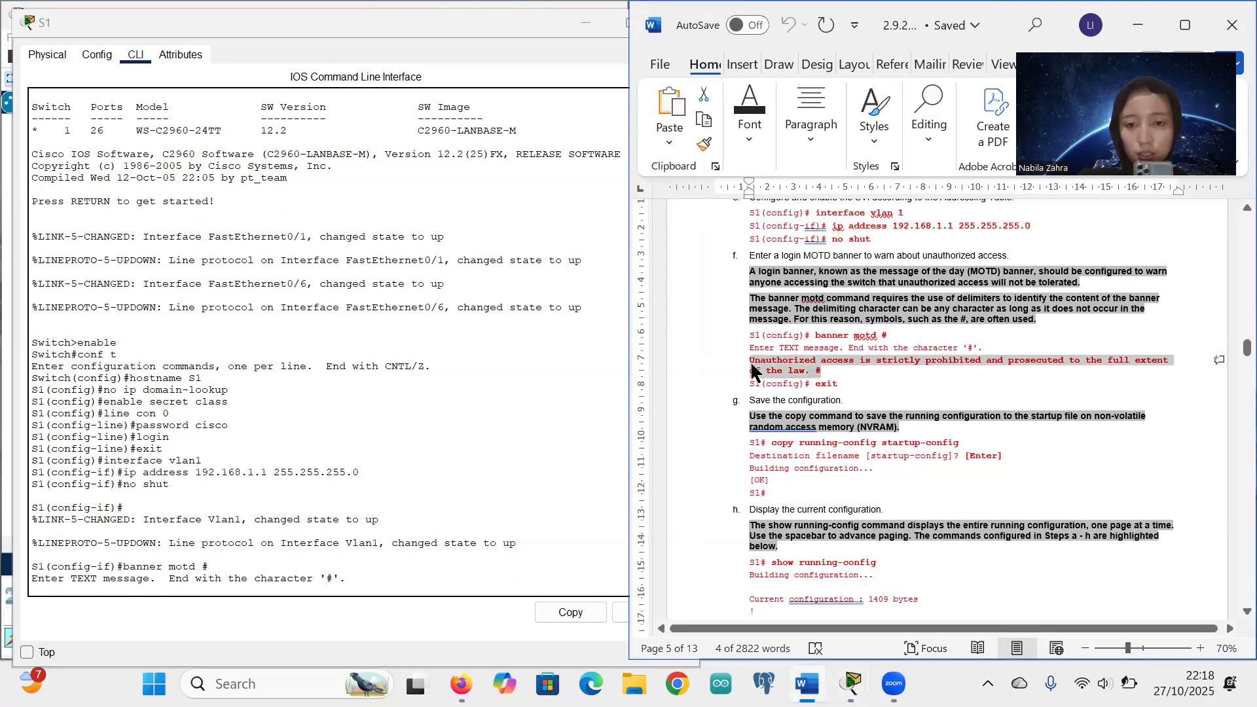
pyautogui.click(40, 589)
pyautogui.rightClick(40, 589)
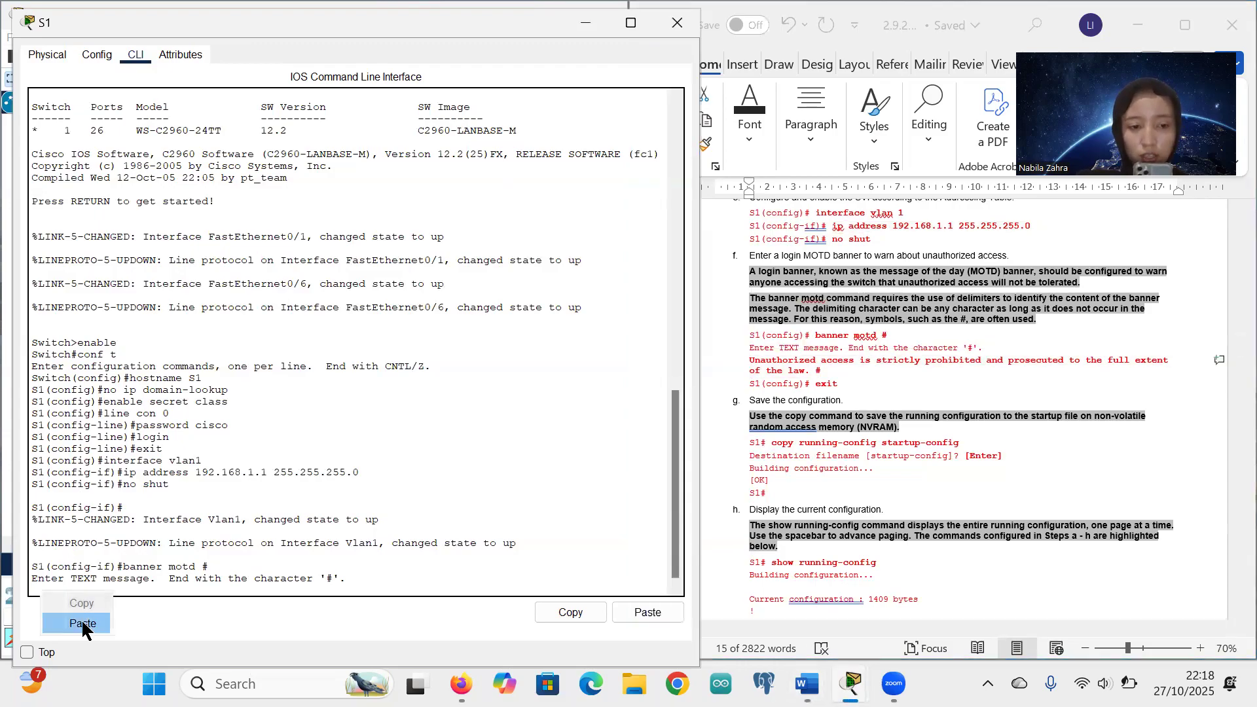
pyautogui.click(84, 632)
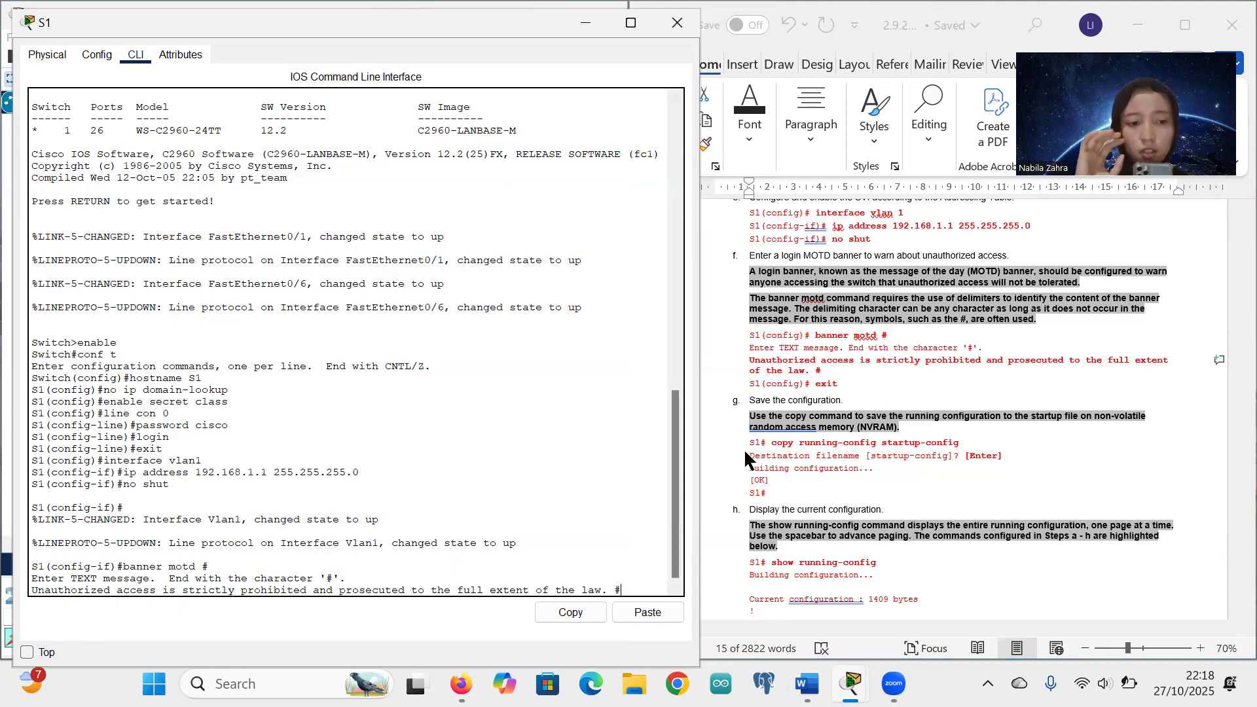
pyautogui.press('Return')
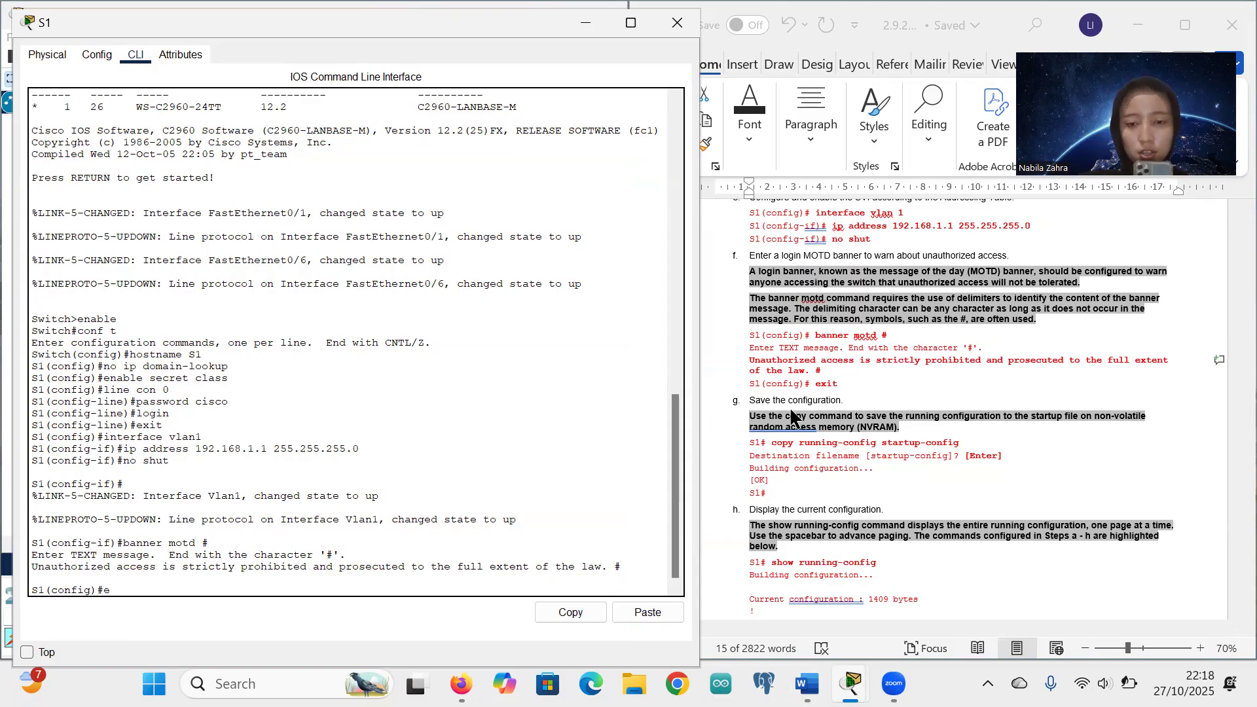
pyautogui.write('exit')
pyautogui.press('Return')
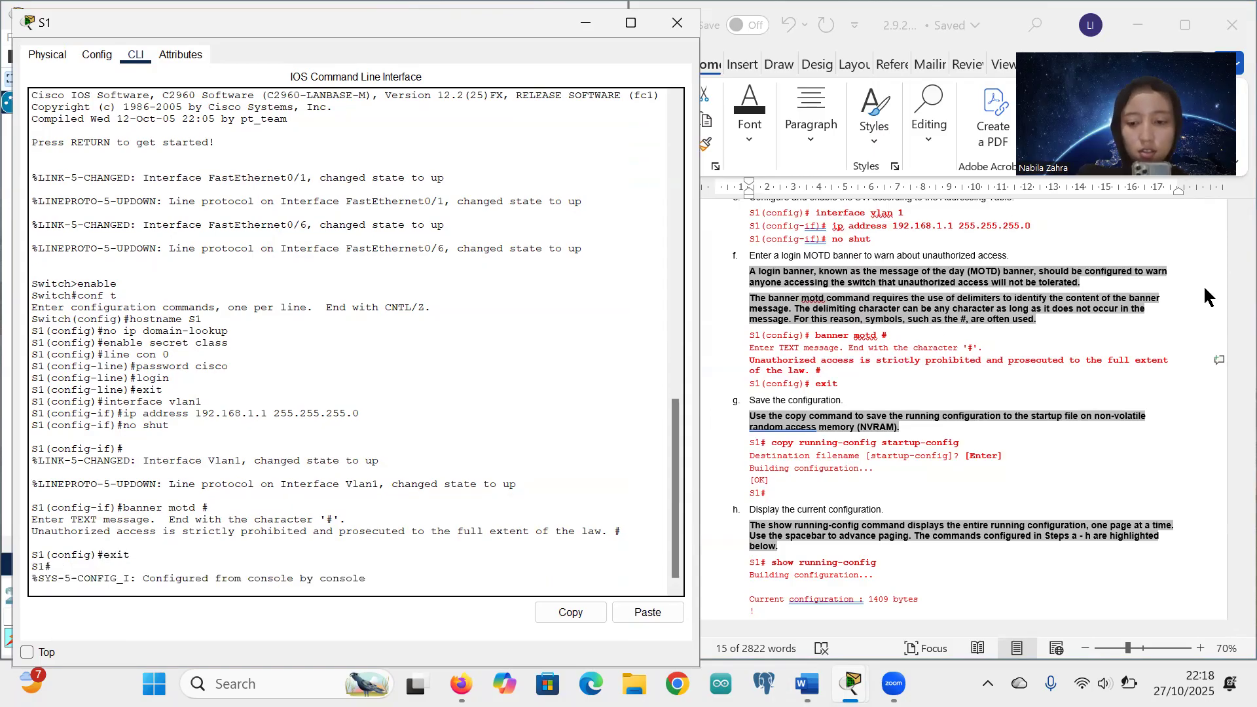
# Save S1's configuration by running copy running-config startup-config from the lab document, accepting the default destination filename
pyautogui.scroll(-3, 883, 441)
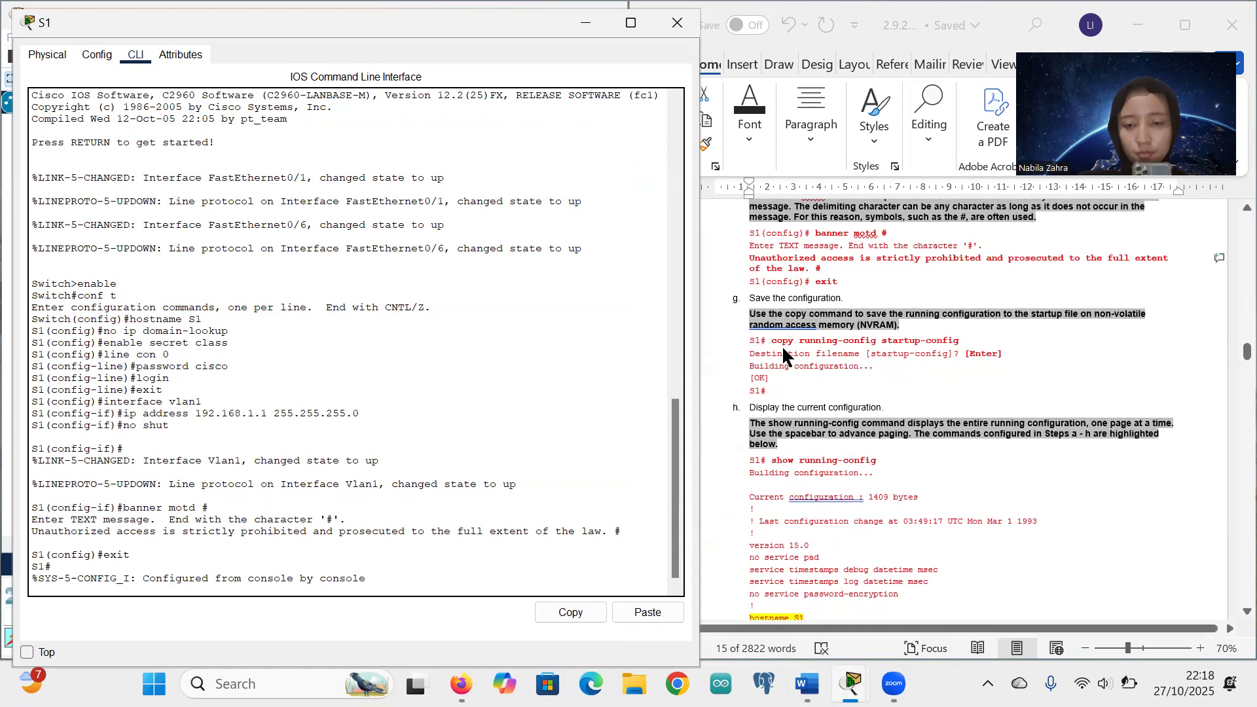
pyautogui.click(782, 348)
pyautogui.moveTo(769, 343); pyautogui.dragTo(959, 342)
pyautogui.hotkey('ctrl', 'c')
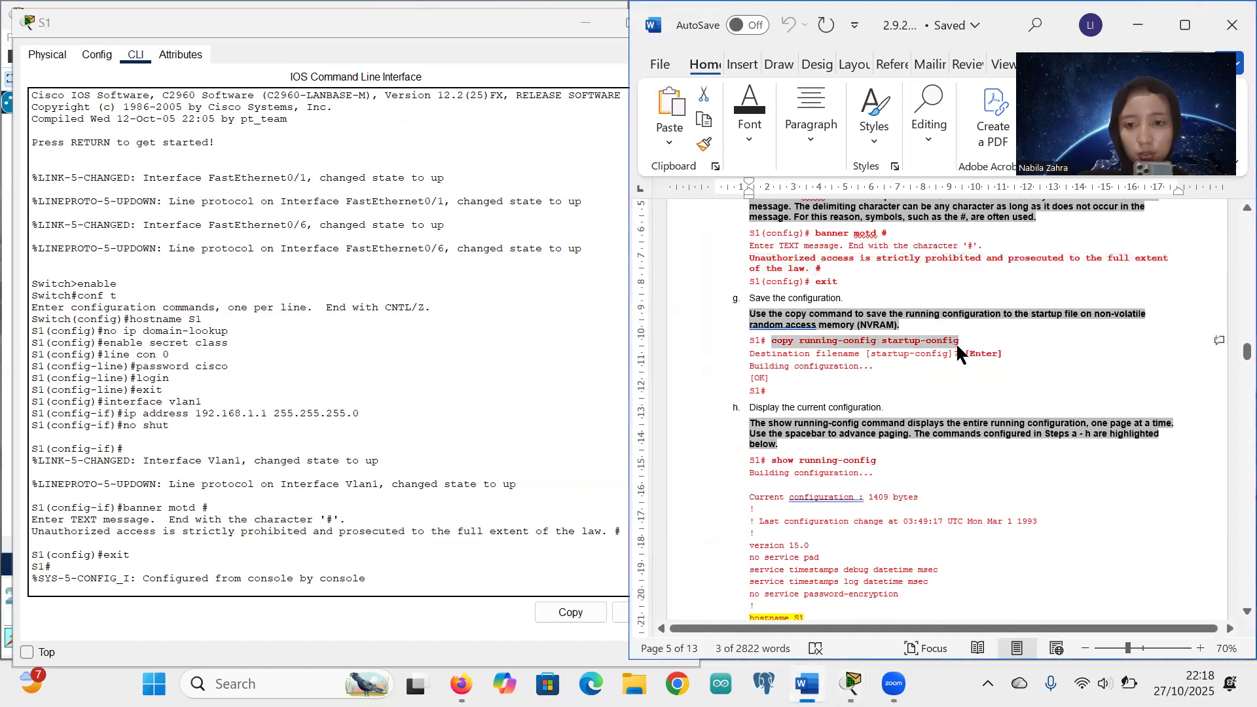
pyautogui.click(102, 586)
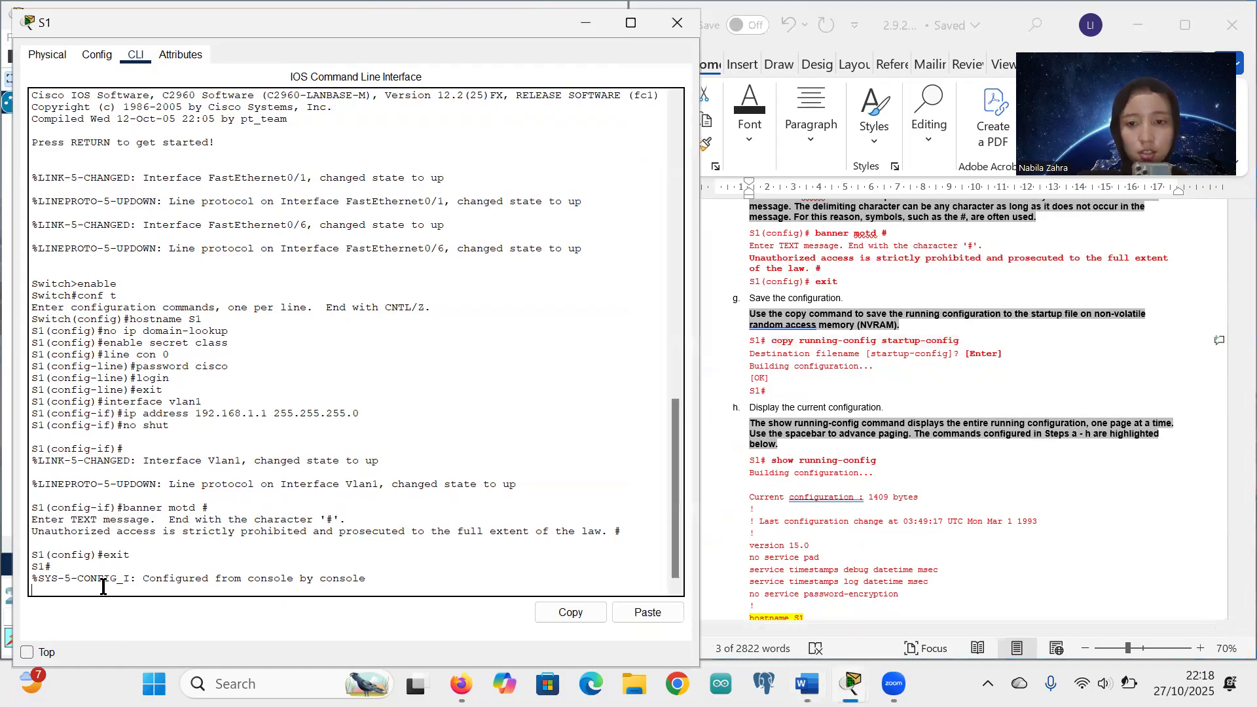
pyautogui.press('Return')
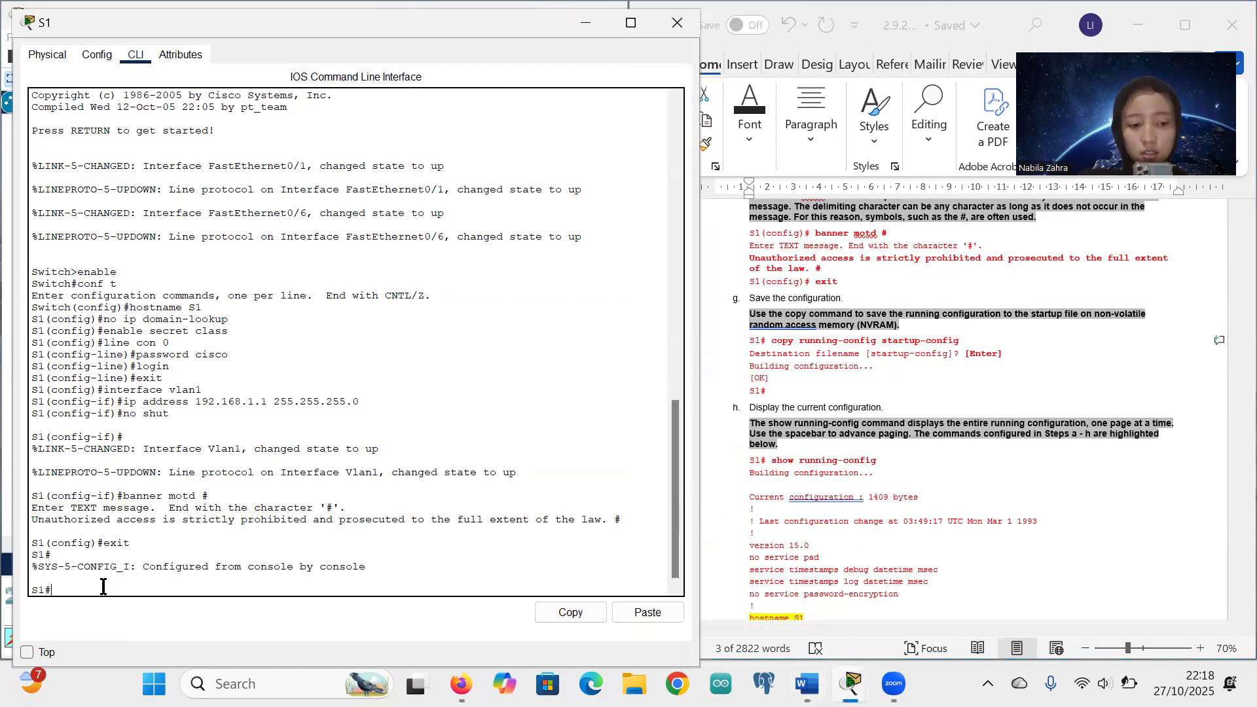
pyautogui.rightClick(105, 587)
pyautogui.click(139, 623)
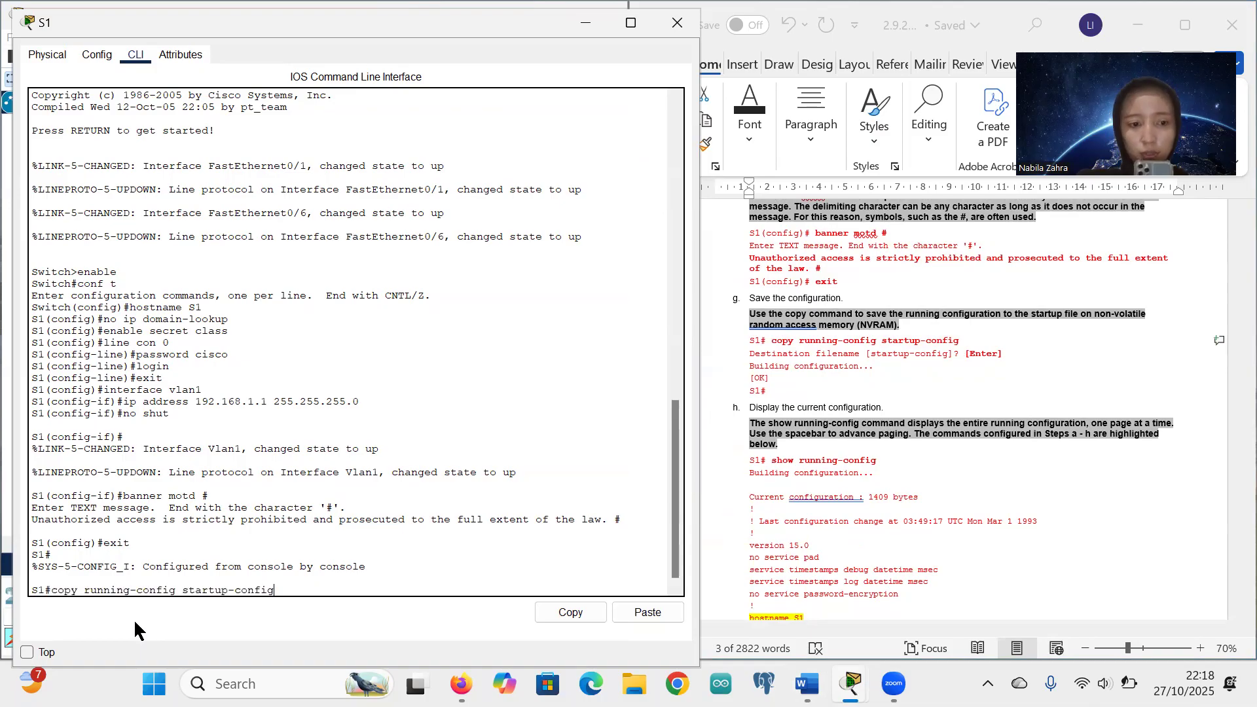
pyautogui.press('Return')
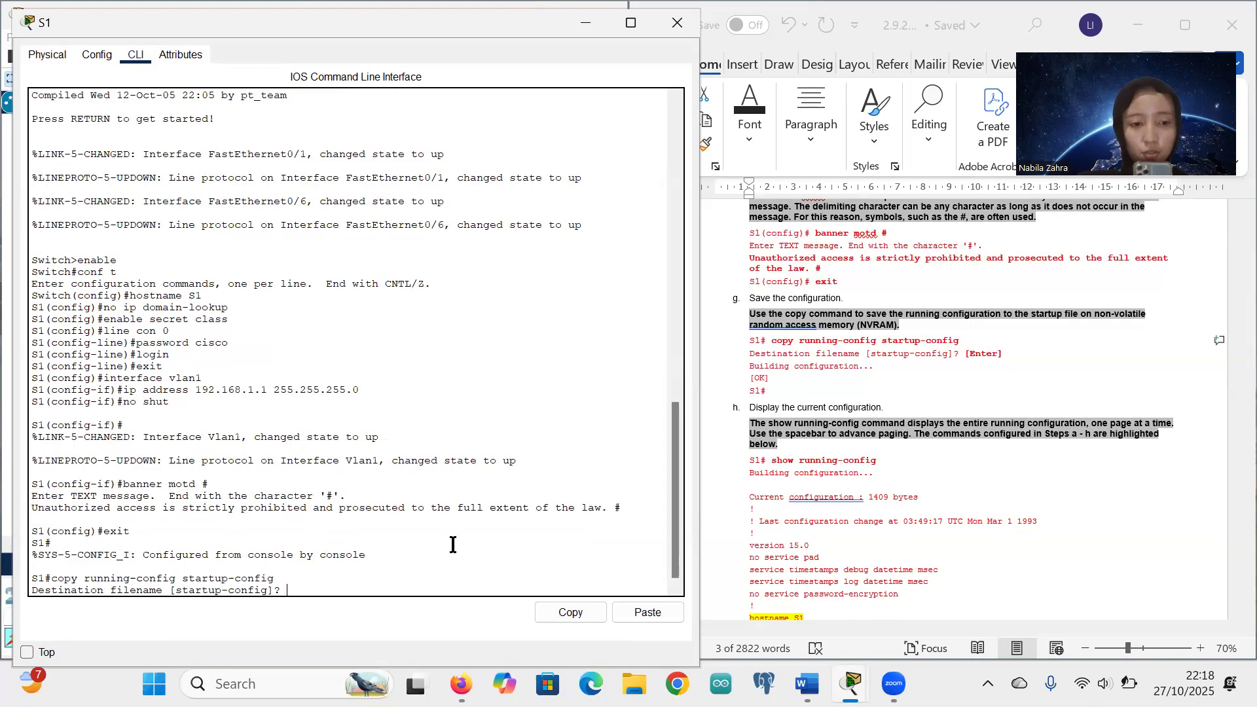
pyautogui.press('Return')
# Display S1's current configuration by running show running-config, copied from the lab document
pyautogui.scroll(-1, 920, 375)
pyautogui.scroll(-3, 919, 375)
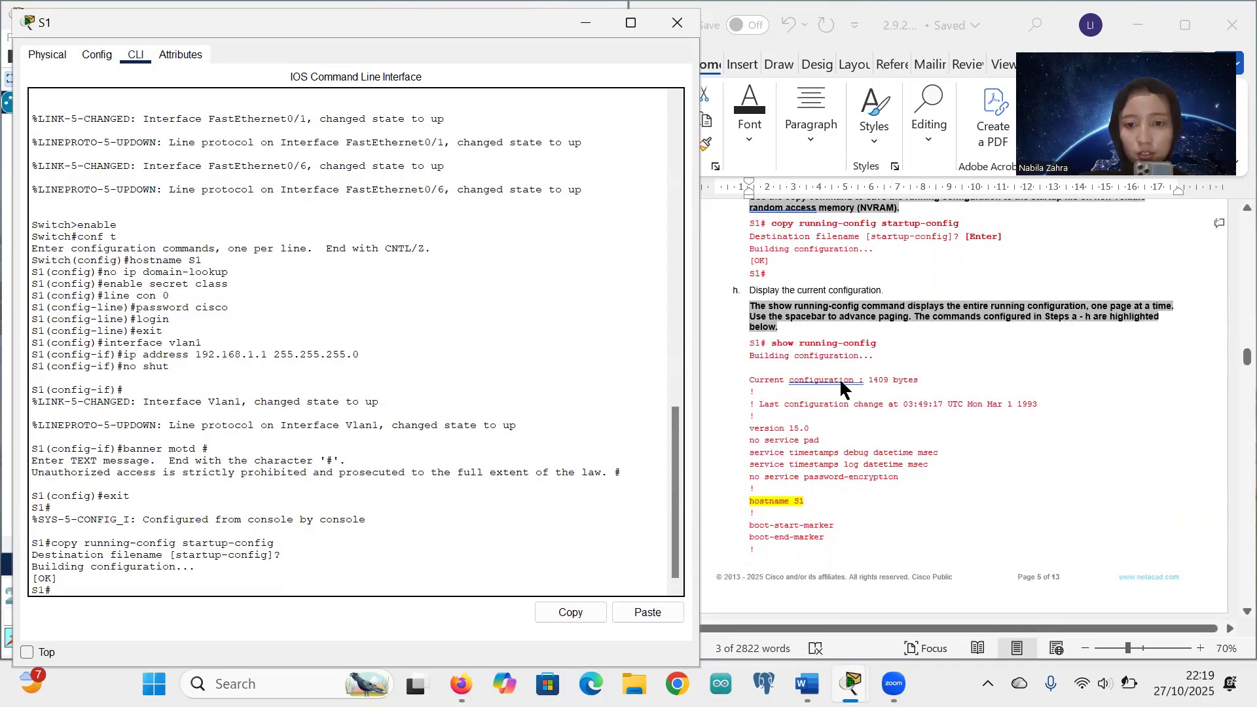
pyautogui.scroll(-1, 840, 382)
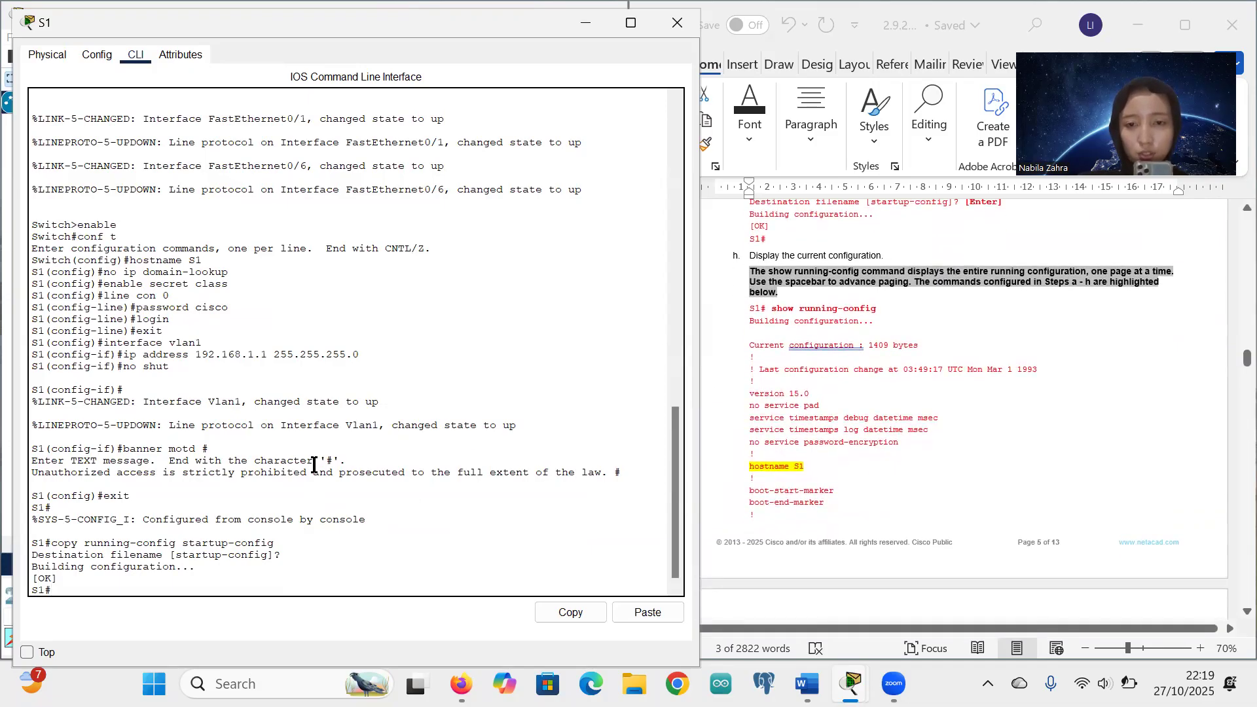
pyautogui.click(811, 324)
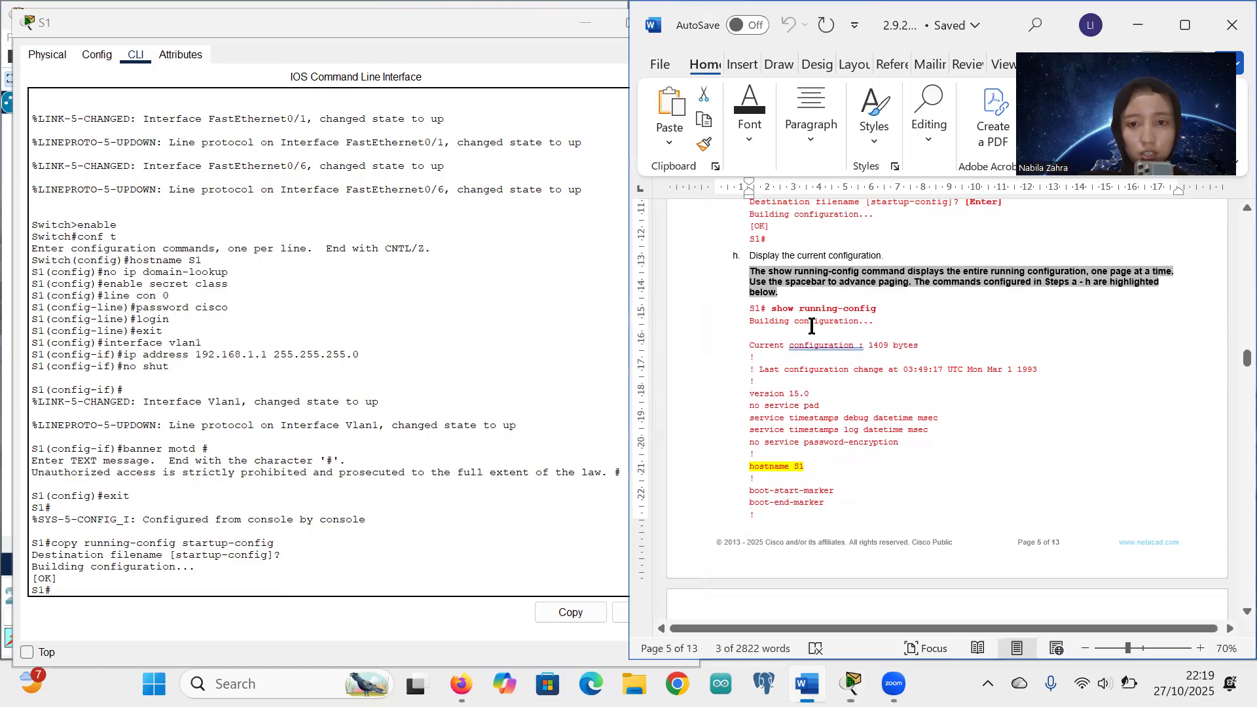
pyautogui.moveTo(771, 309); pyautogui.dragTo(877, 311)
pyautogui.hotkey('ctrl', 'c')
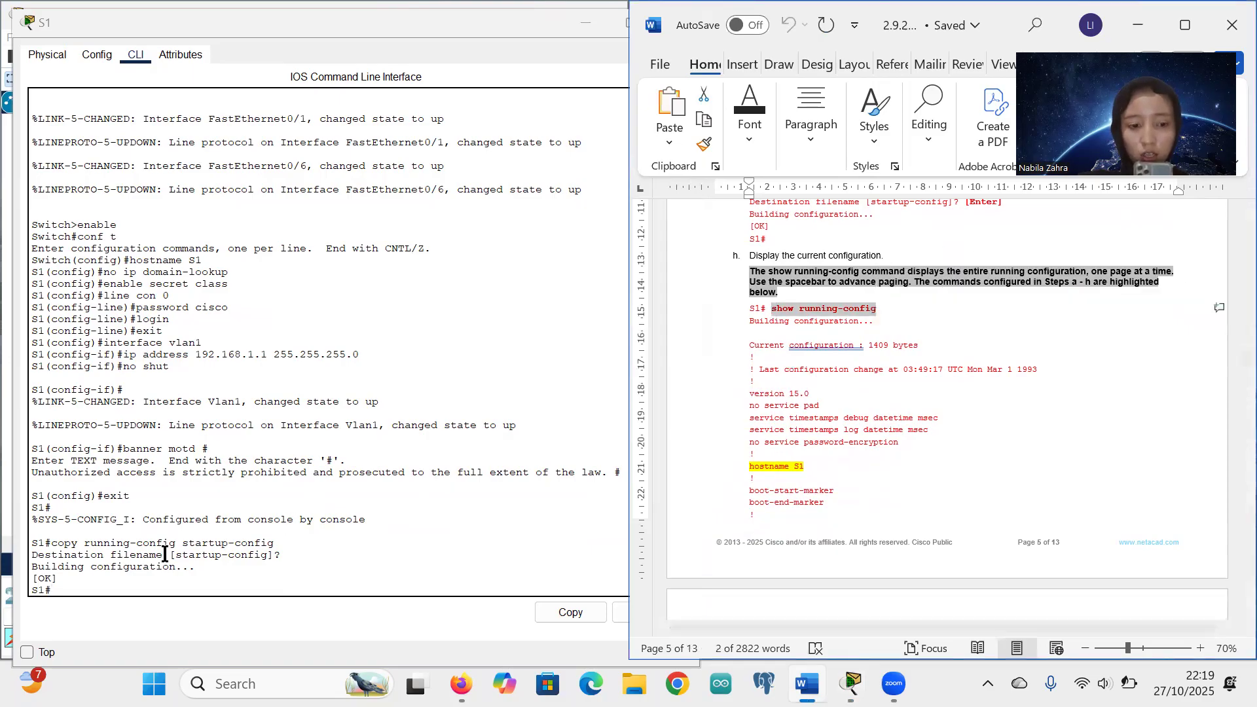
pyautogui.click(75, 586)
pyautogui.rightClick(75, 589)
pyautogui.click(105, 619)
pyautogui.press('Return')
# Execute show running-config on S1 and page through the output as far as the first FastEthernet interface entries
pyautogui.press('Return')
pyautogui.press('Return')
pyautogui.press('Return')
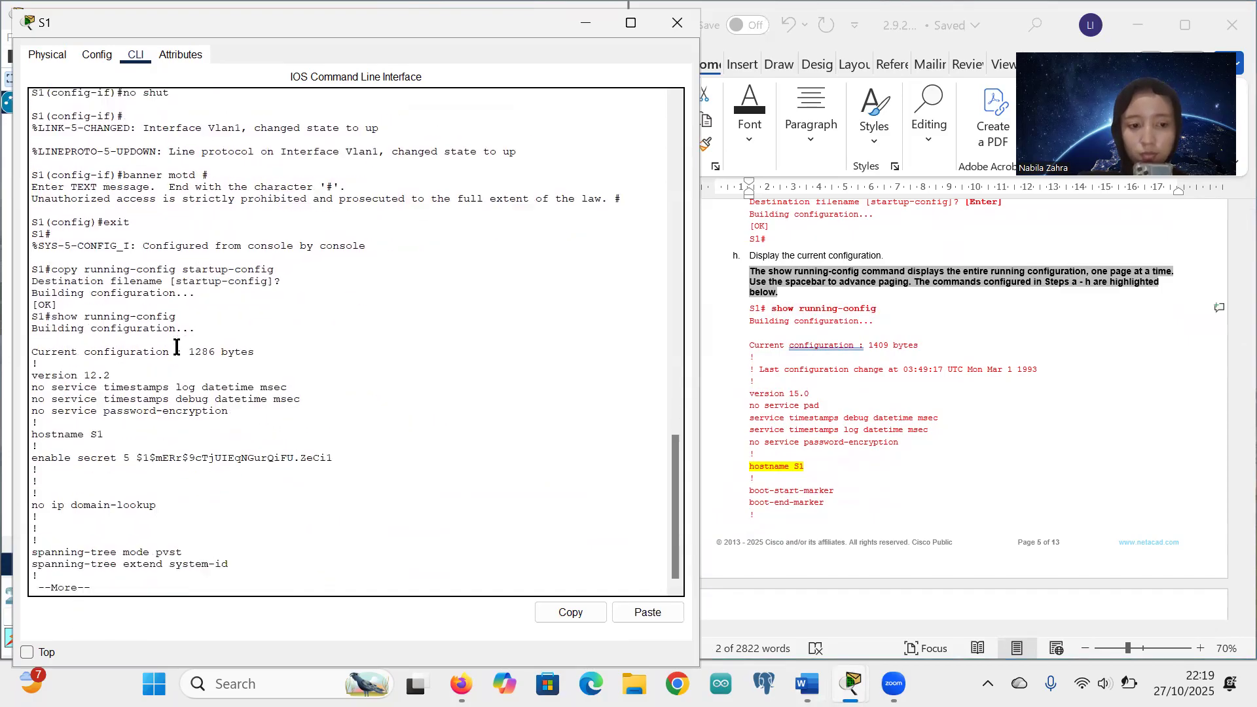
pyautogui.press('Return')
pyautogui.press('Return')
pyautogui.press('Return')
pyautogui.press('Return')
pyautogui.press('Return')
pyautogui.press('Return')
pyautogui.press('Return')
pyautogui.press('Return')
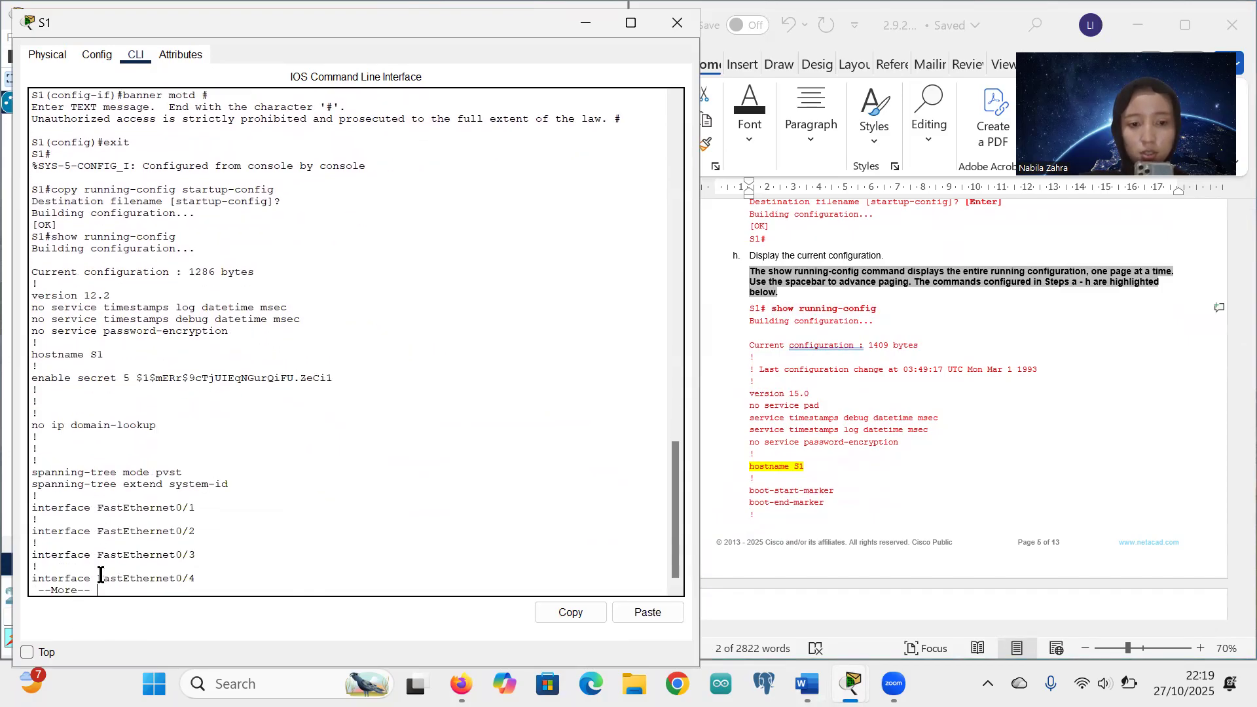
# Check the hostname and no ip domain-lookup entries in S1's running configuration, and stop the listing after FastEthernet0/6
pyautogui.scroll(5, 254, 286)
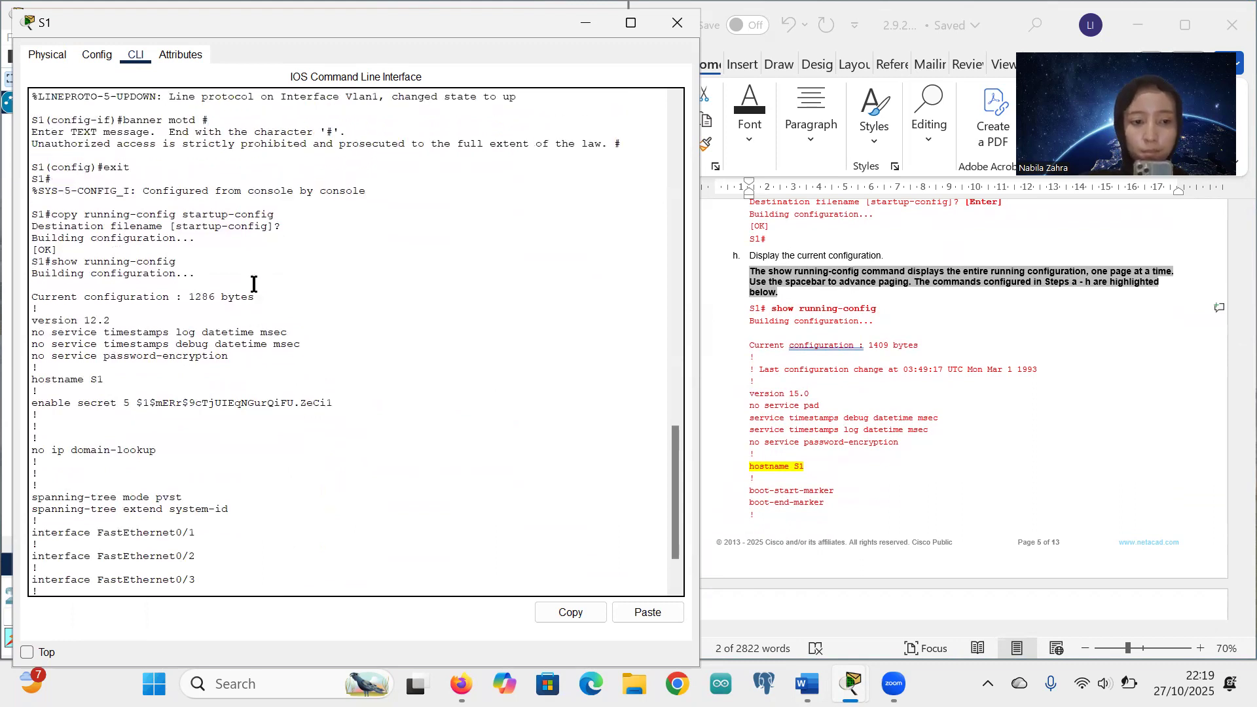
pyautogui.scroll(1, 147, 391)
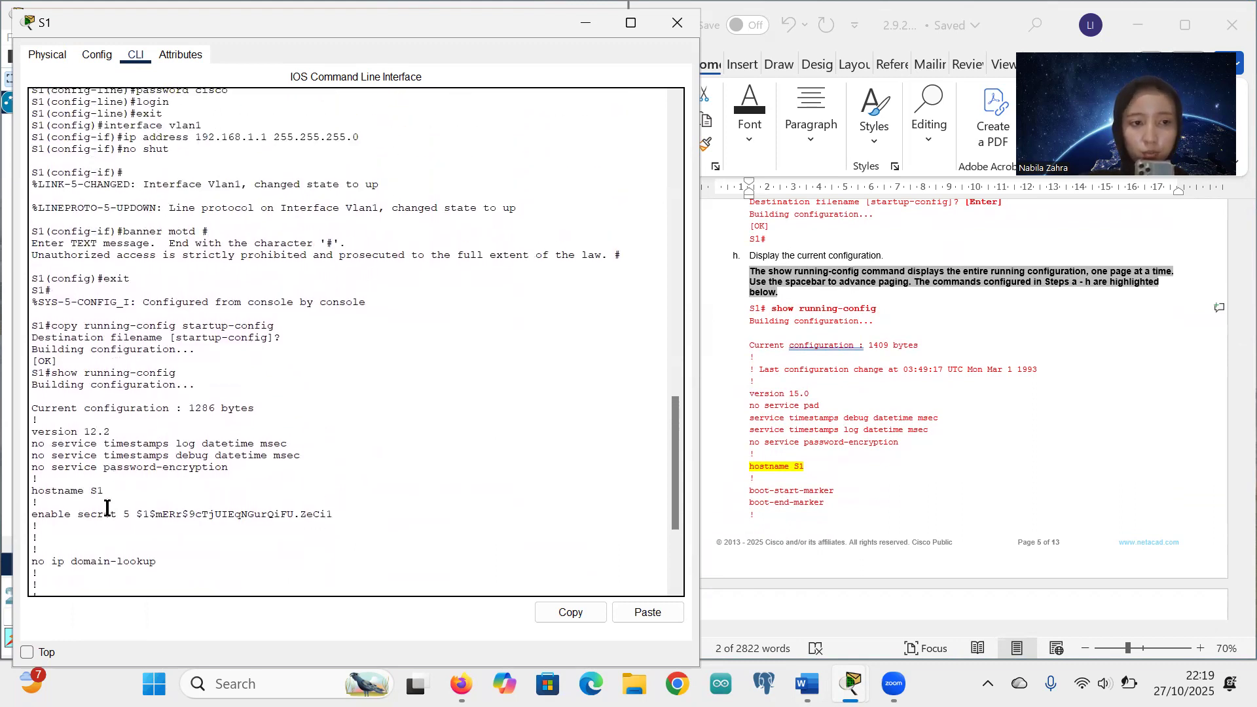
pyautogui.moveTo(99, 491); pyautogui.dragTo(38, 491)
pyautogui.scroll(-4, 167, 472)
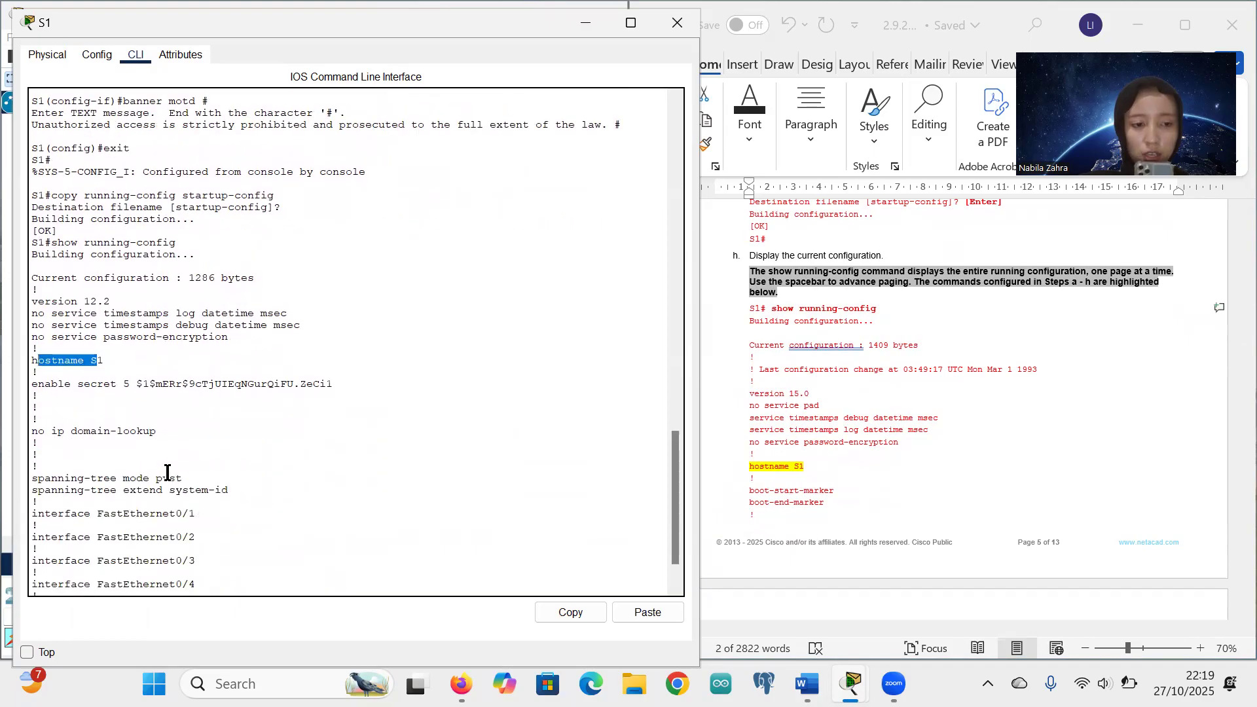
pyautogui.moveTo(157, 431); pyautogui.dragTo(45, 431)
pyautogui.click(96, 413)
pyautogui.scroll(3, 160, 380)
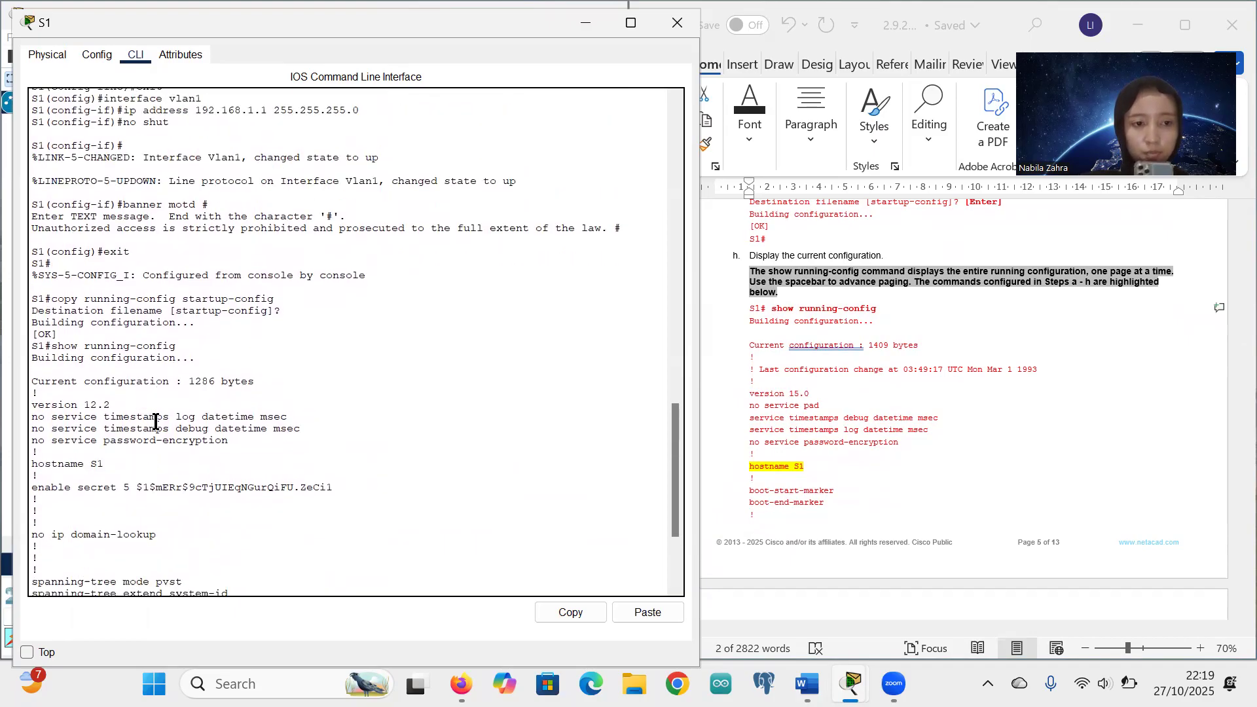
pyautogui.scroll(-5, 156, 422)
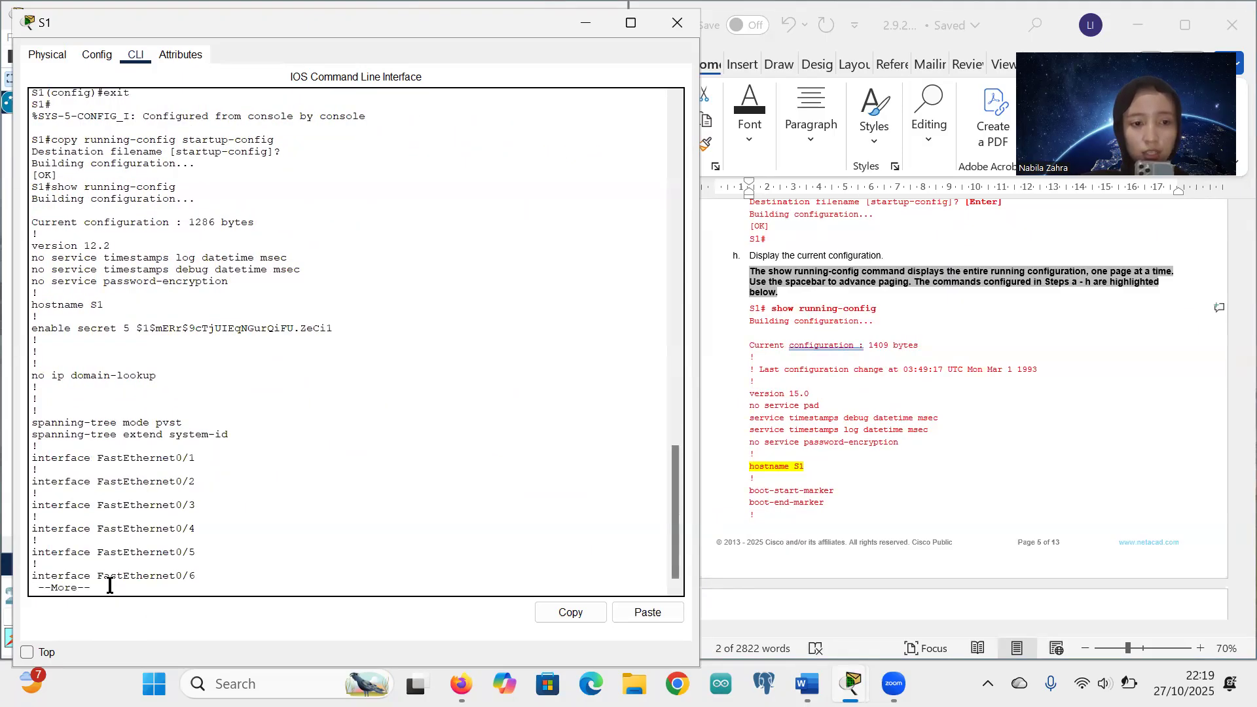
pyautogui.press('Return')
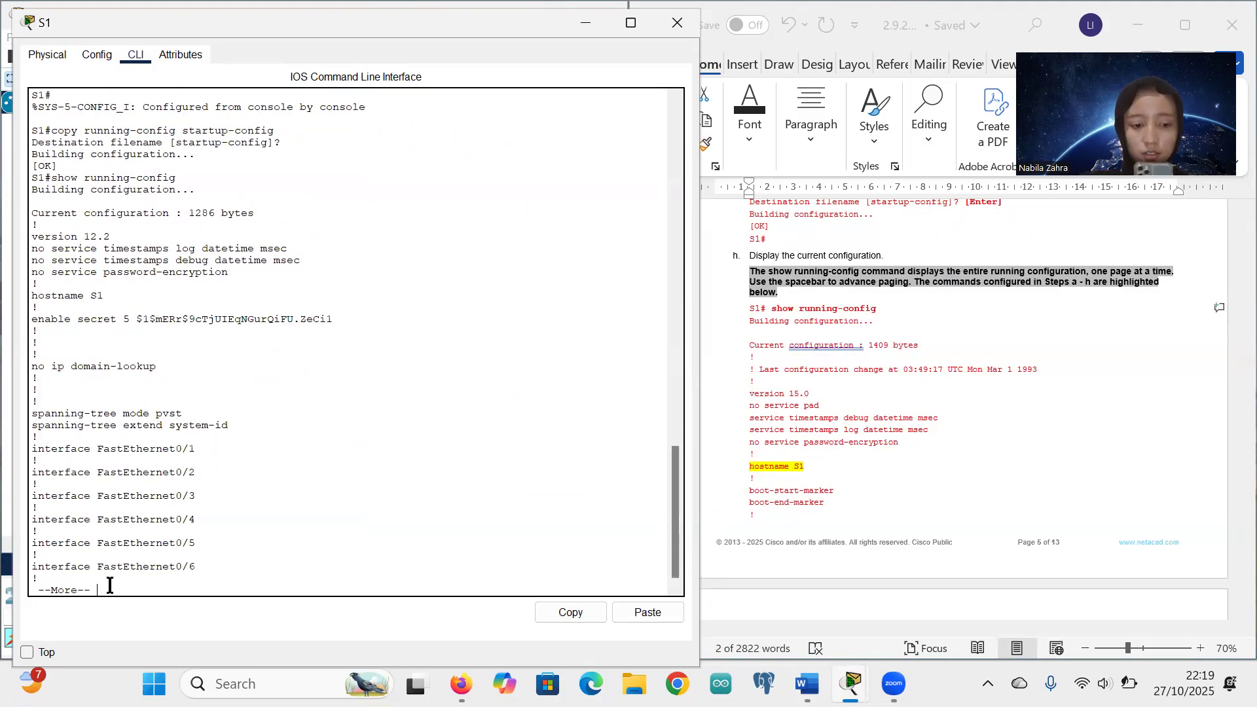
pyautogui.hotkey('ctrl', 'c')
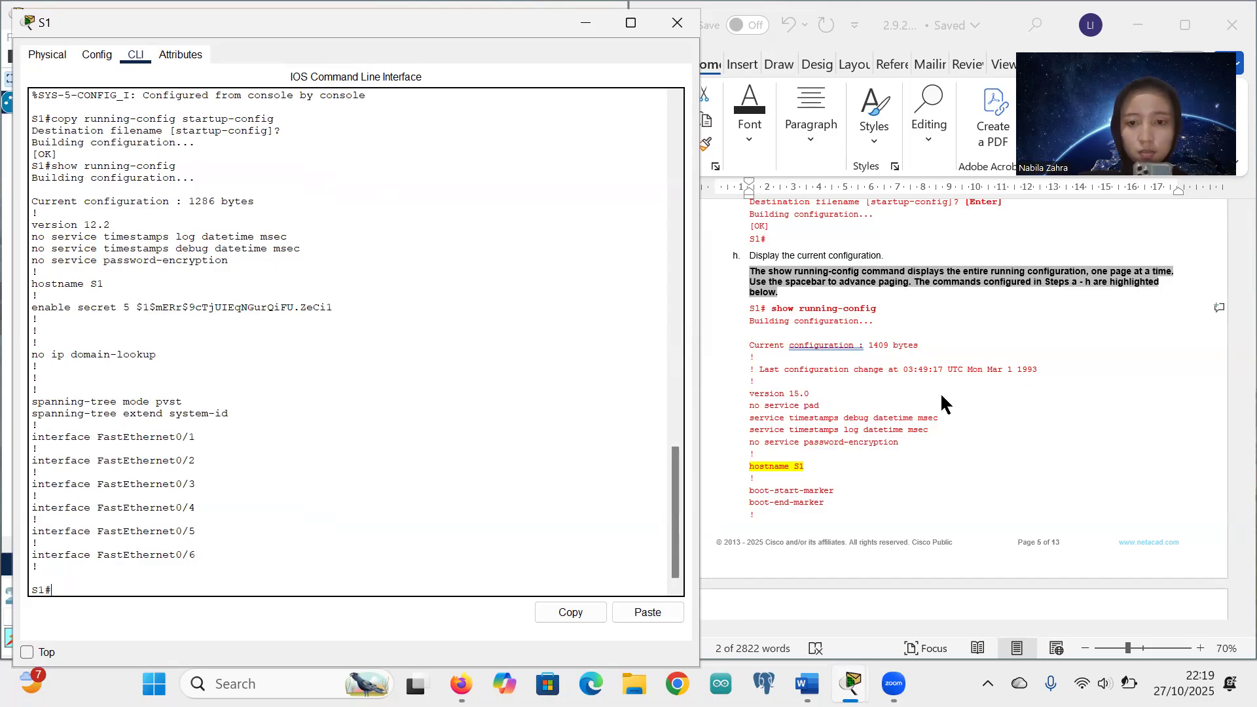
# Display S1's IOS version and switch information by running show version, as given in step i of the lab document
pyautogui.scroll(-10, 879, 403)
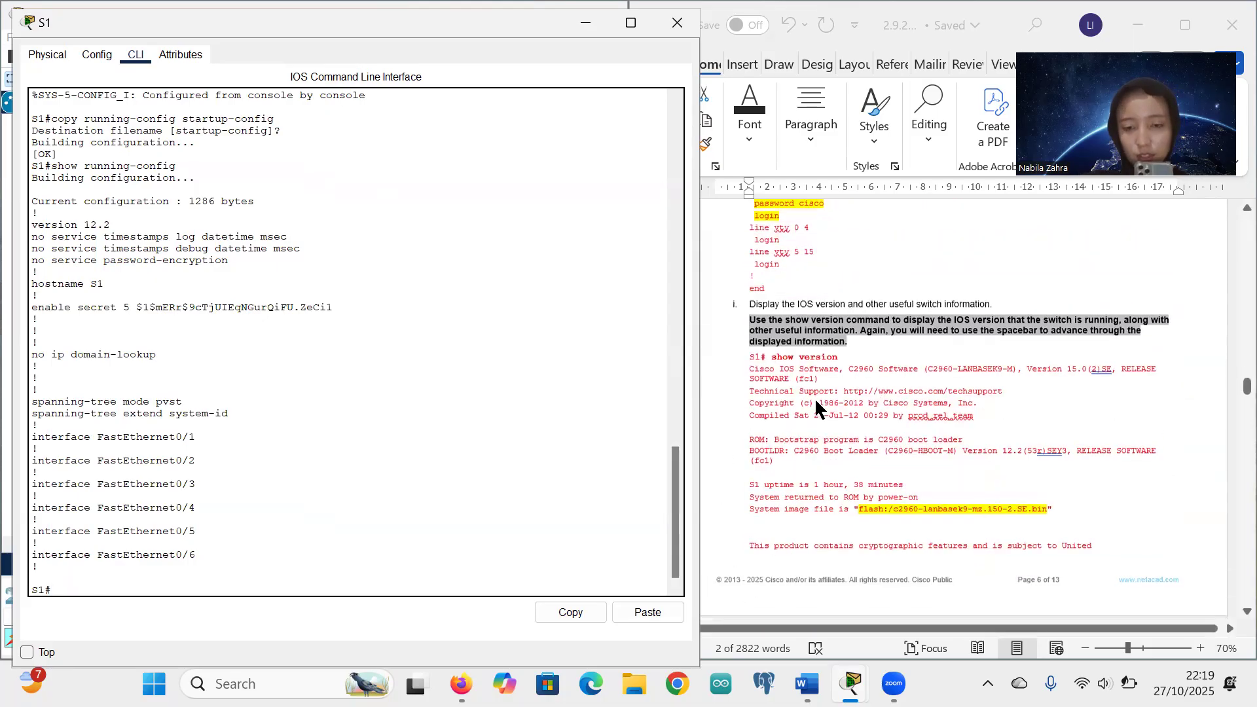
pyautogui.scroll(-2, 838, 307)
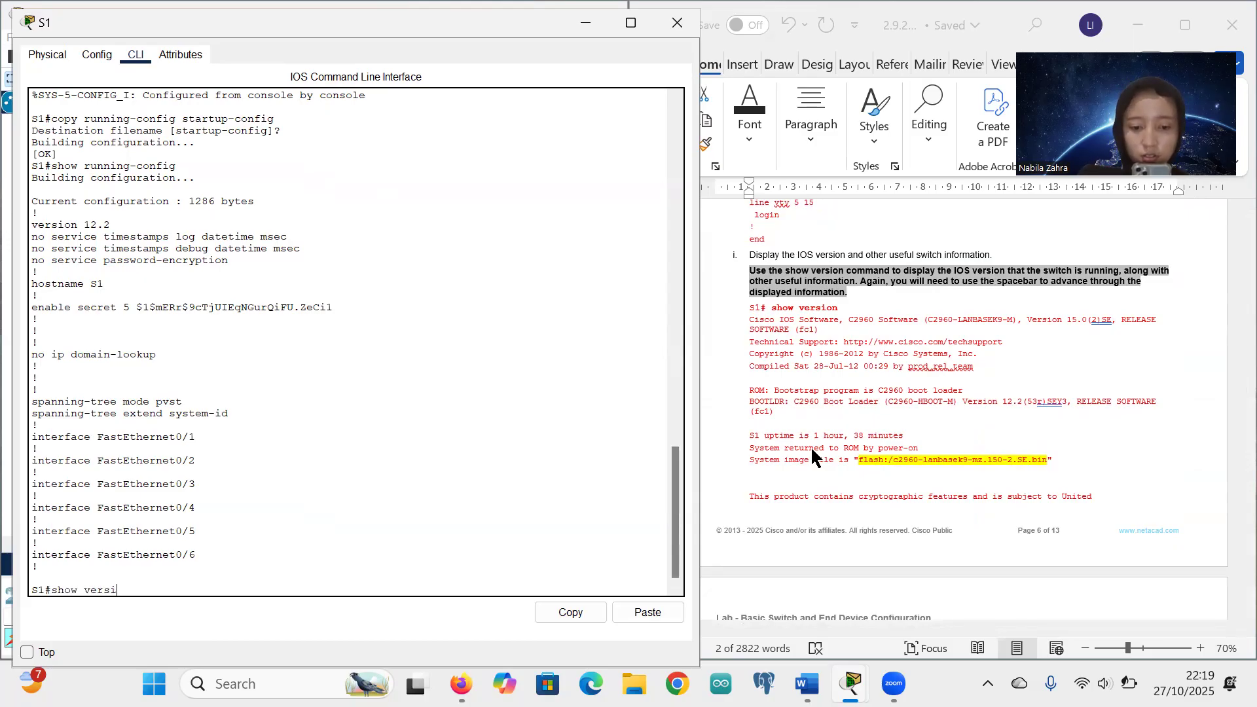
pyautogui.press('Return')
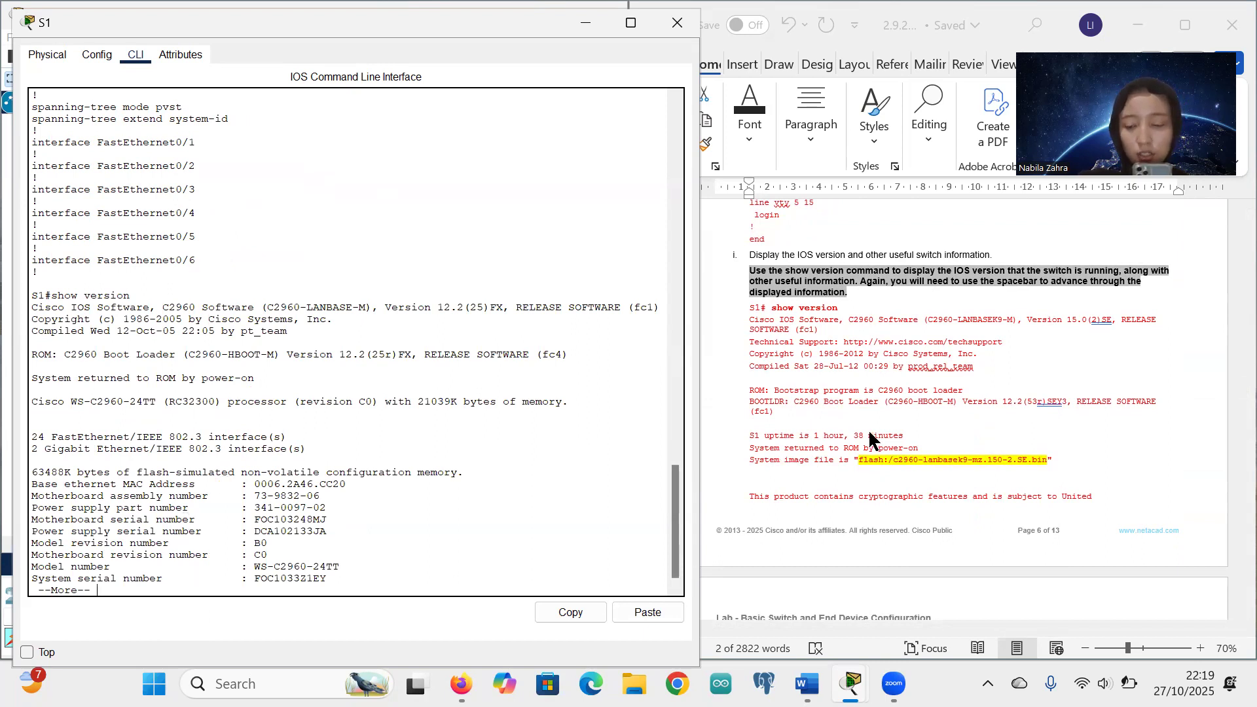
# Compare S1's version output with the lab document's sample, and page through to the end of the output
pyautogui.scroll(-3, 869, 433)
pyautogui.scroll(-8, 869, 432)
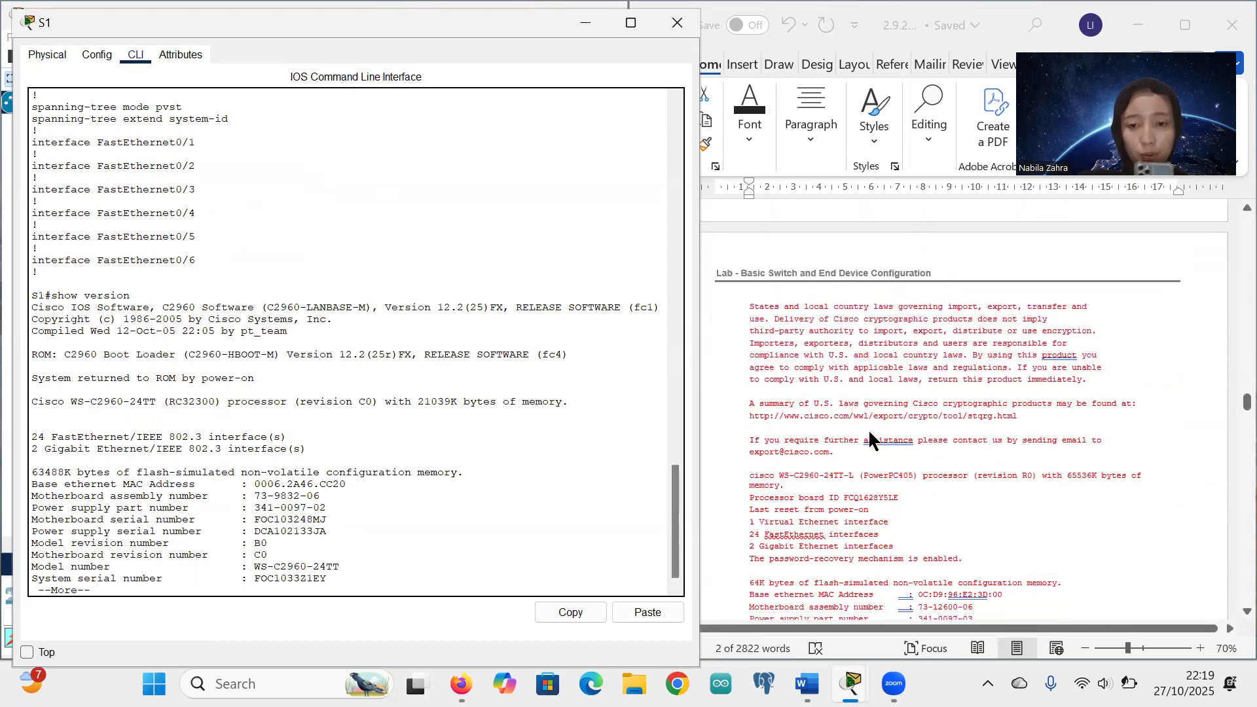
pyautogui.scroll(-2, 868, 431)
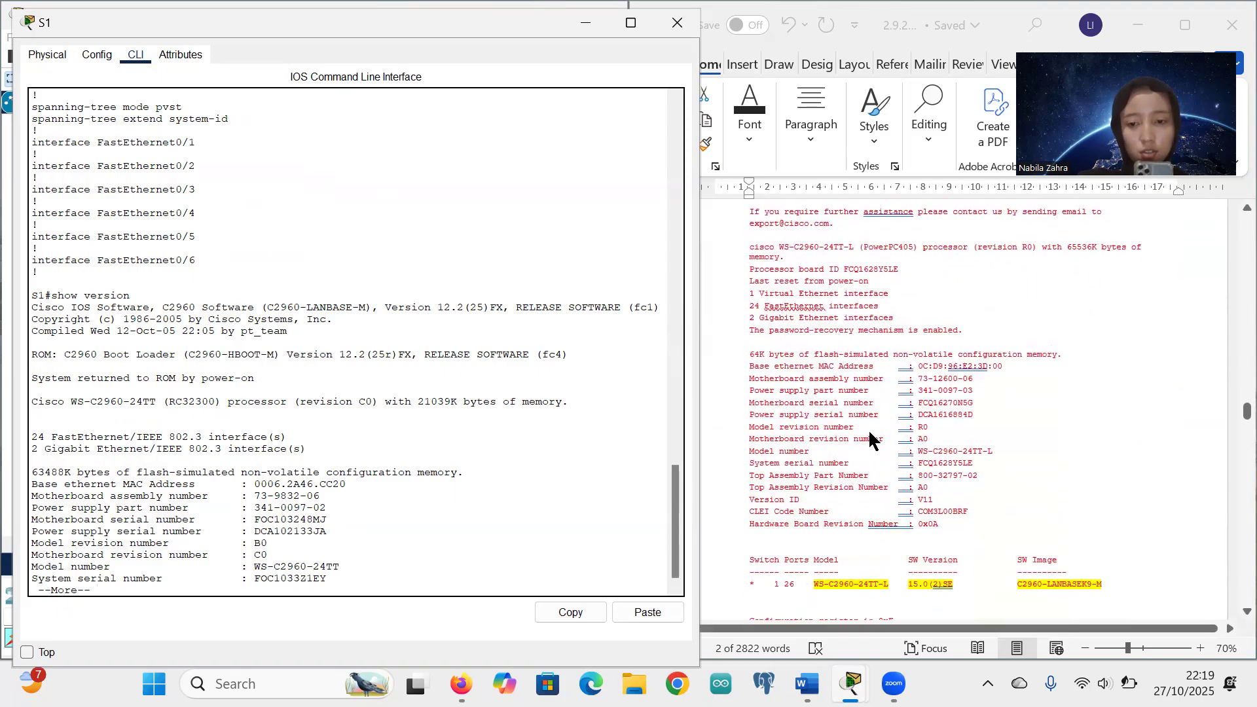
pyautogui.scroll(-2, 902, 490)
pyautogui.press('space')
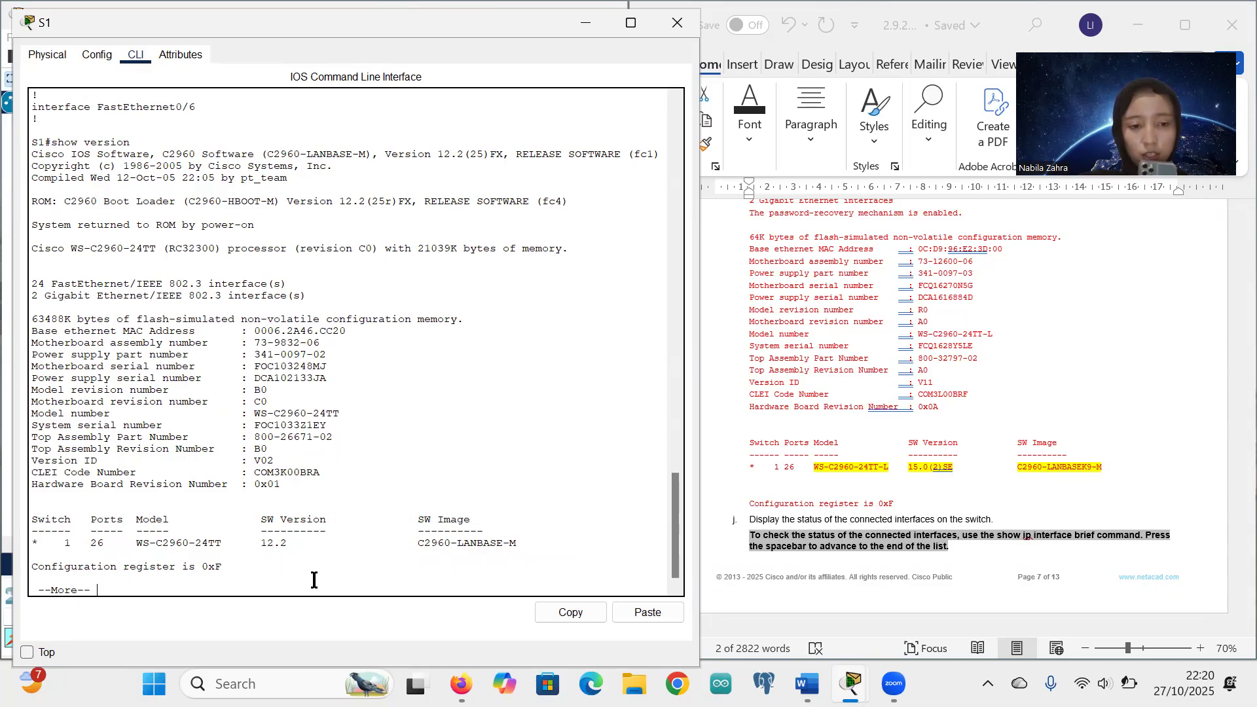
pyautogui.press('space')
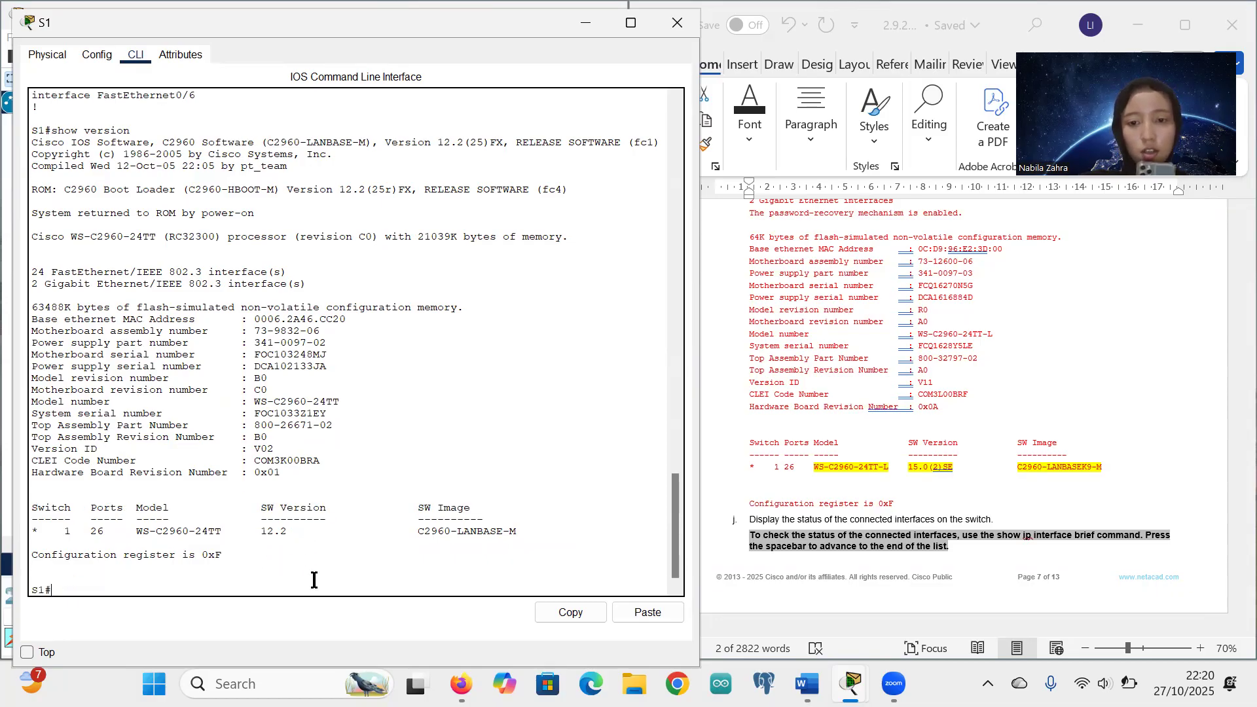
# Read the lab document's interface status sample, the S2 configuration instruction, the interface table, the ping tasks and the reflection question
pyautogui.scroll(-5, 931, 415)
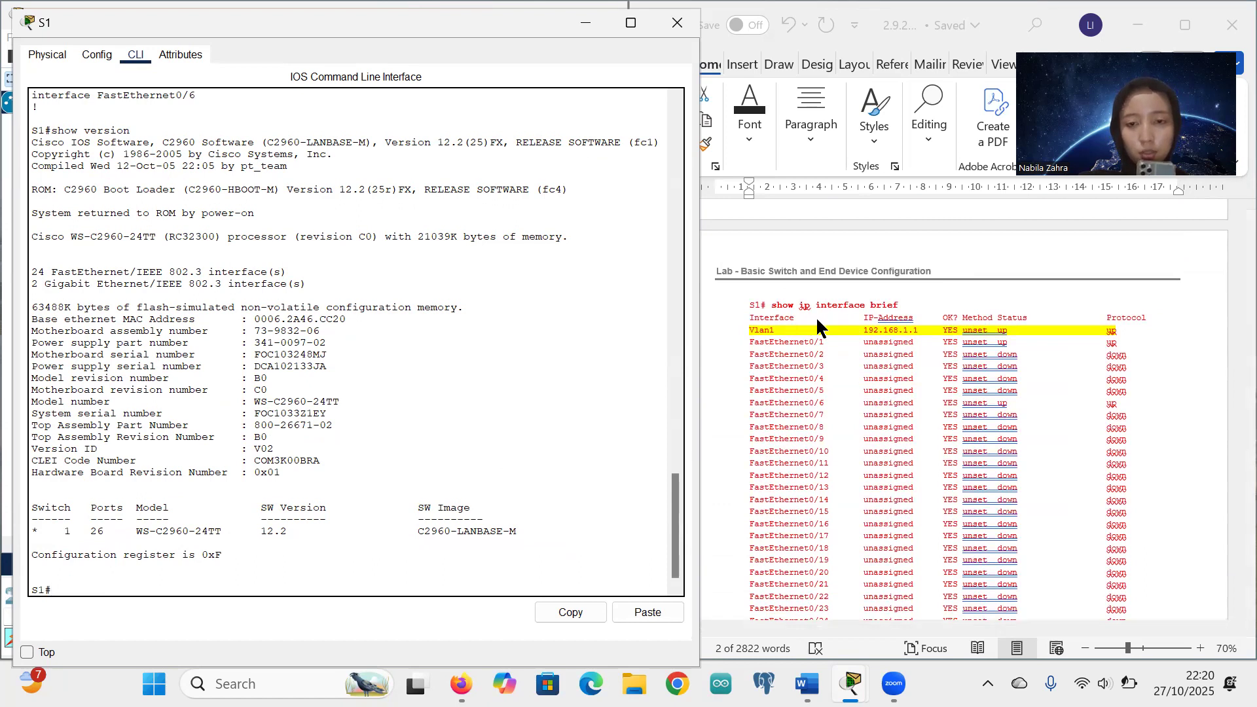
pyautogui.scroll(-2, 891, 312)
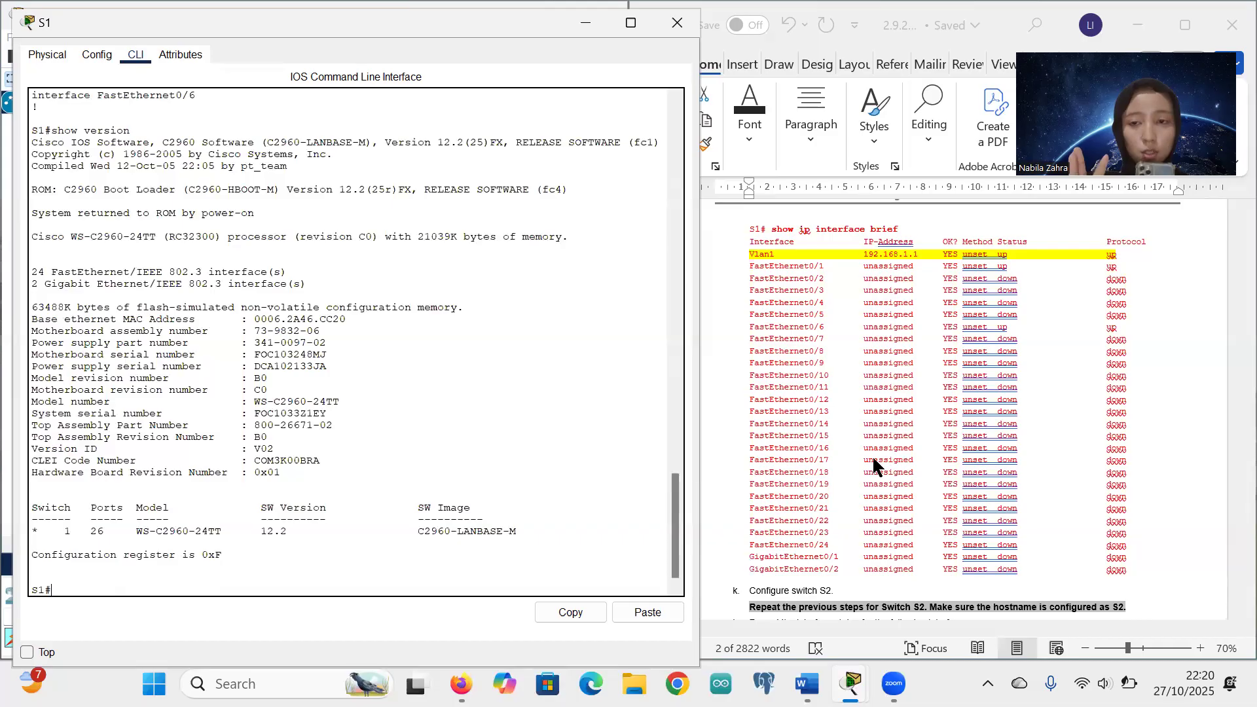
pyautogui.scroll(-5, 923, 453)
pyautogui.scroll(-1, 924, 461)
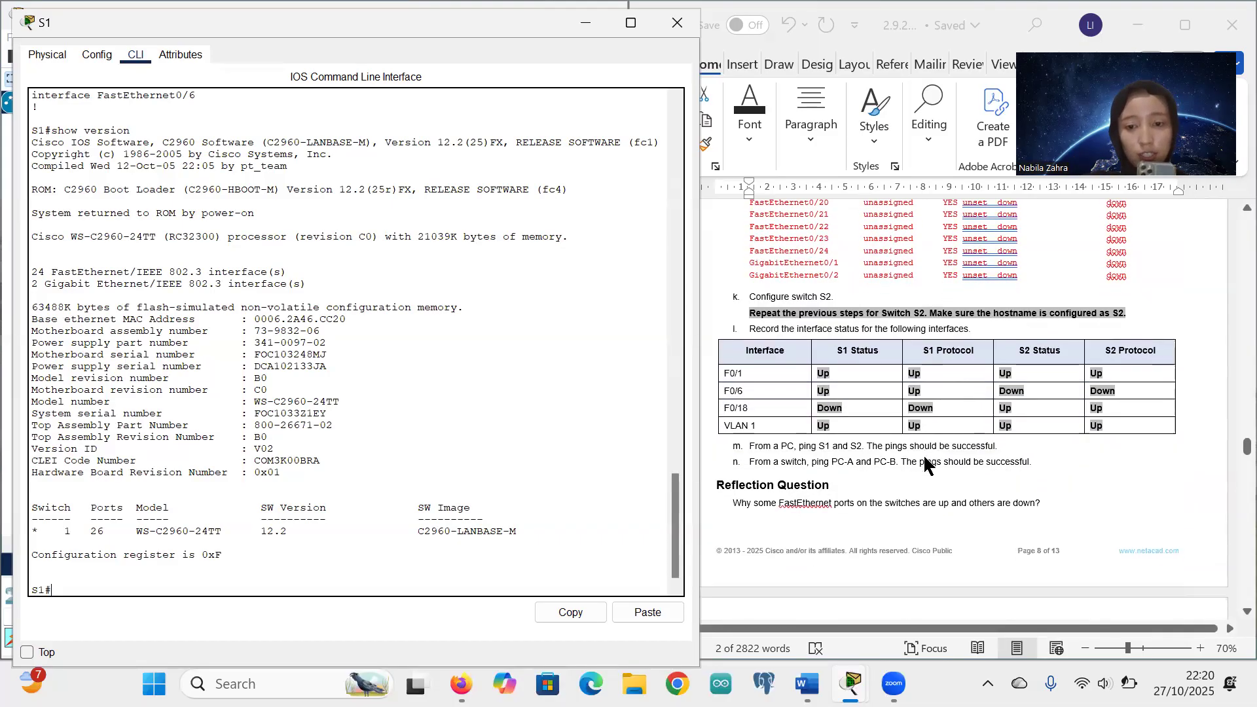
pyautogui.scroll(-1, 839, 384)
pyautogui.scroll(-2, 839, 384)
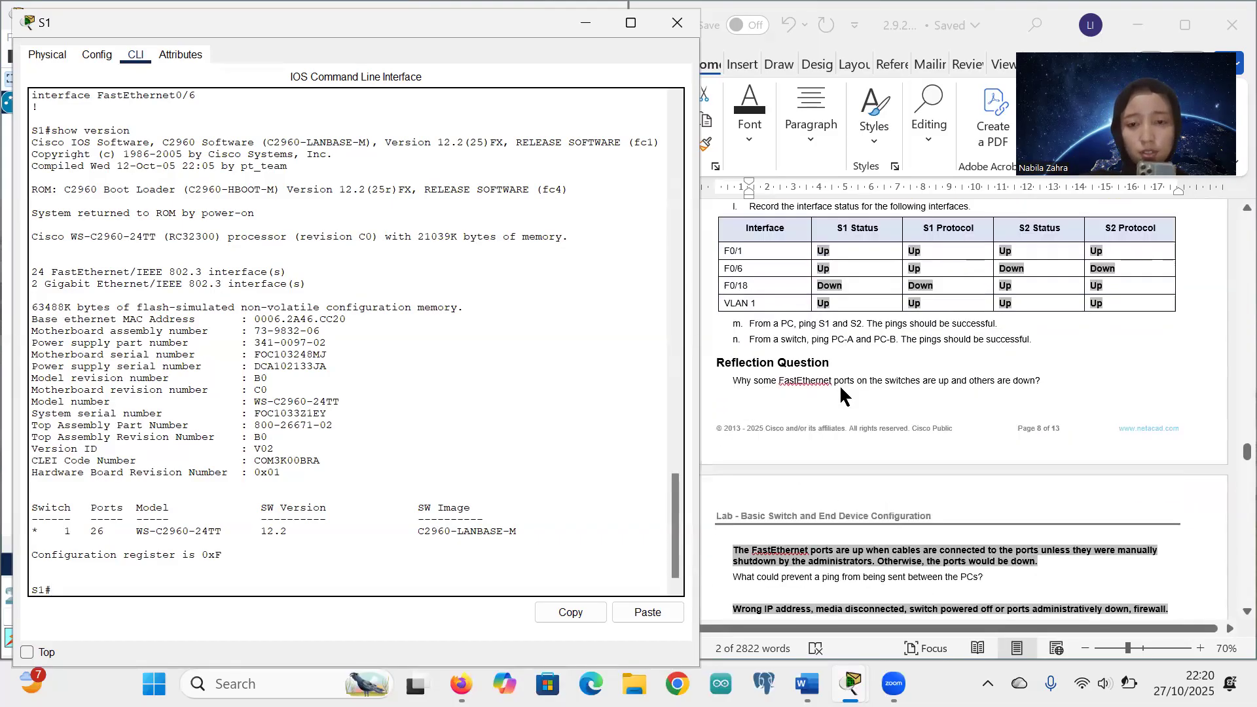
pyautogui.scroll(7, 841, 388)
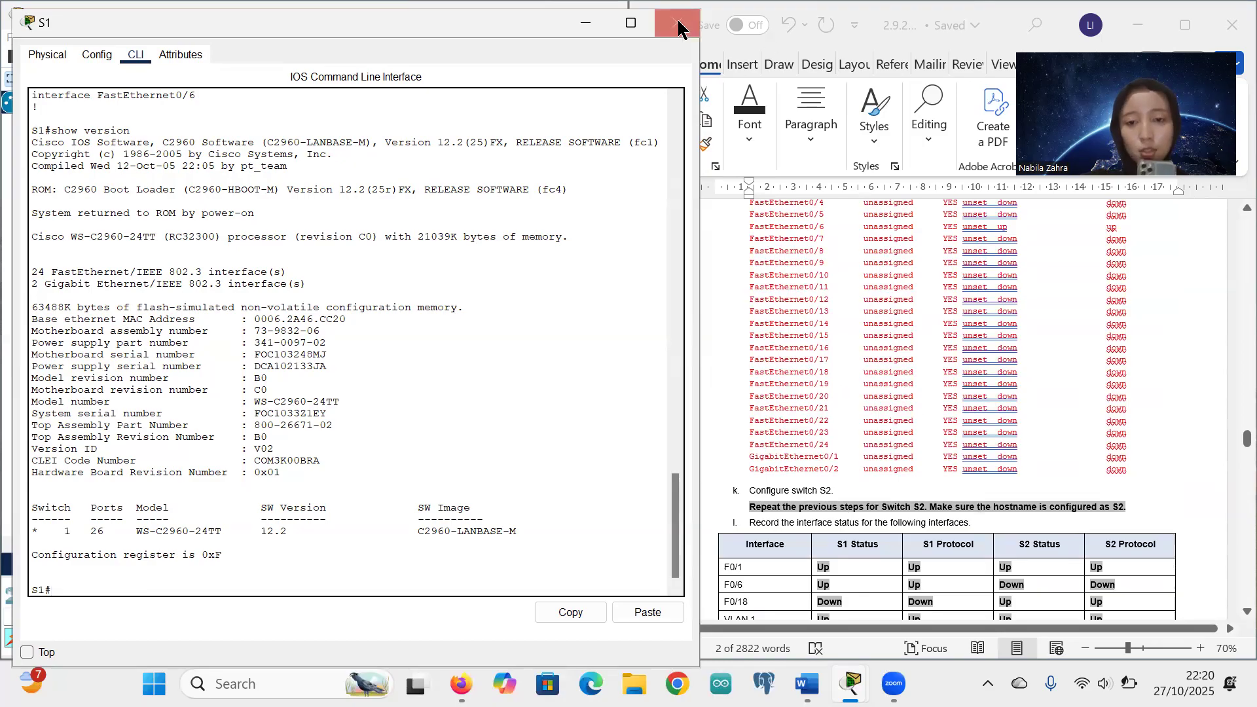
# Put away S1's window, open S2's command line beside the lab document, and enter privileged EXEC mode with enable
pyautogui.click(585, 25)
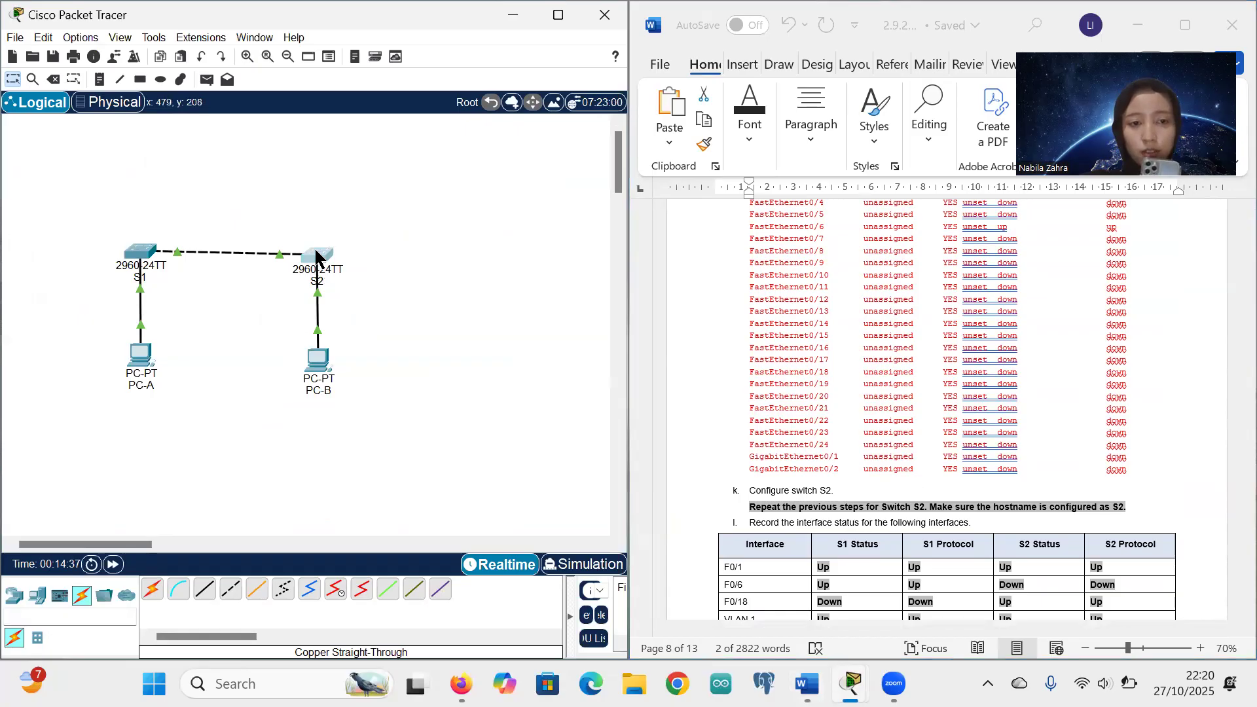
pyautogui.click(316, 252)
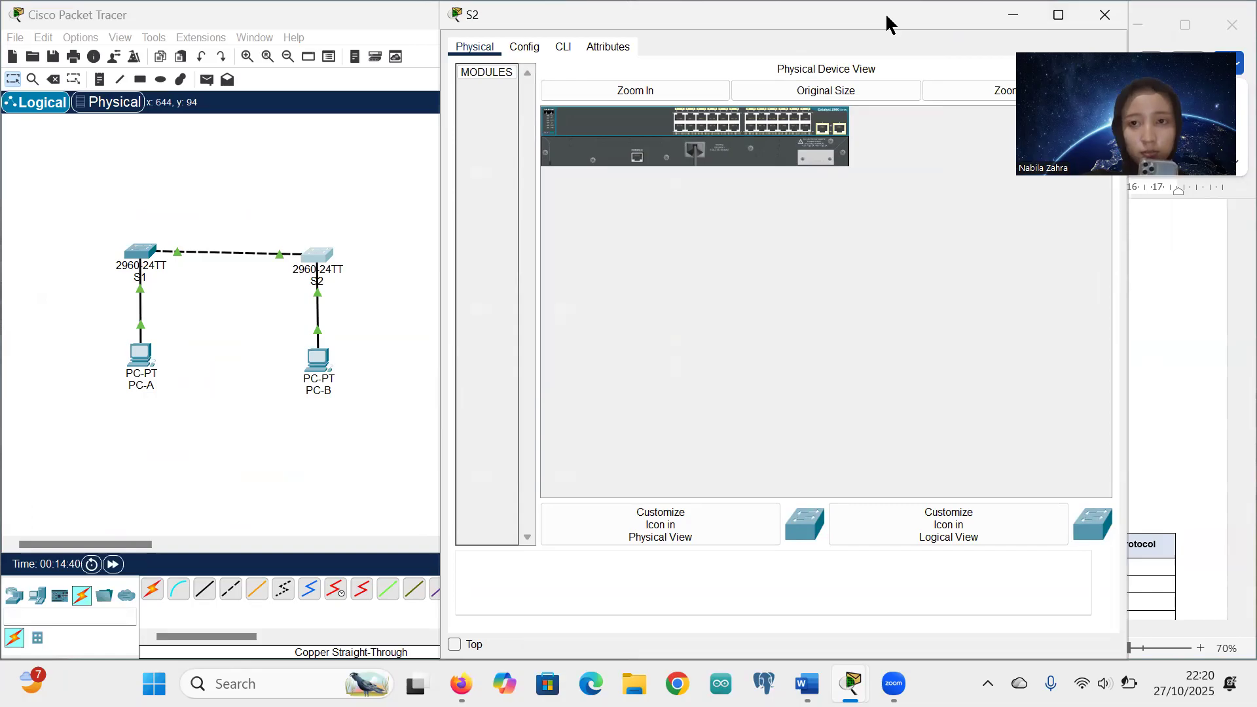
pyautogui.moveTo(887, 24); pyautogui.dragTo(451, 54)
pyautogui.click(127, 74)
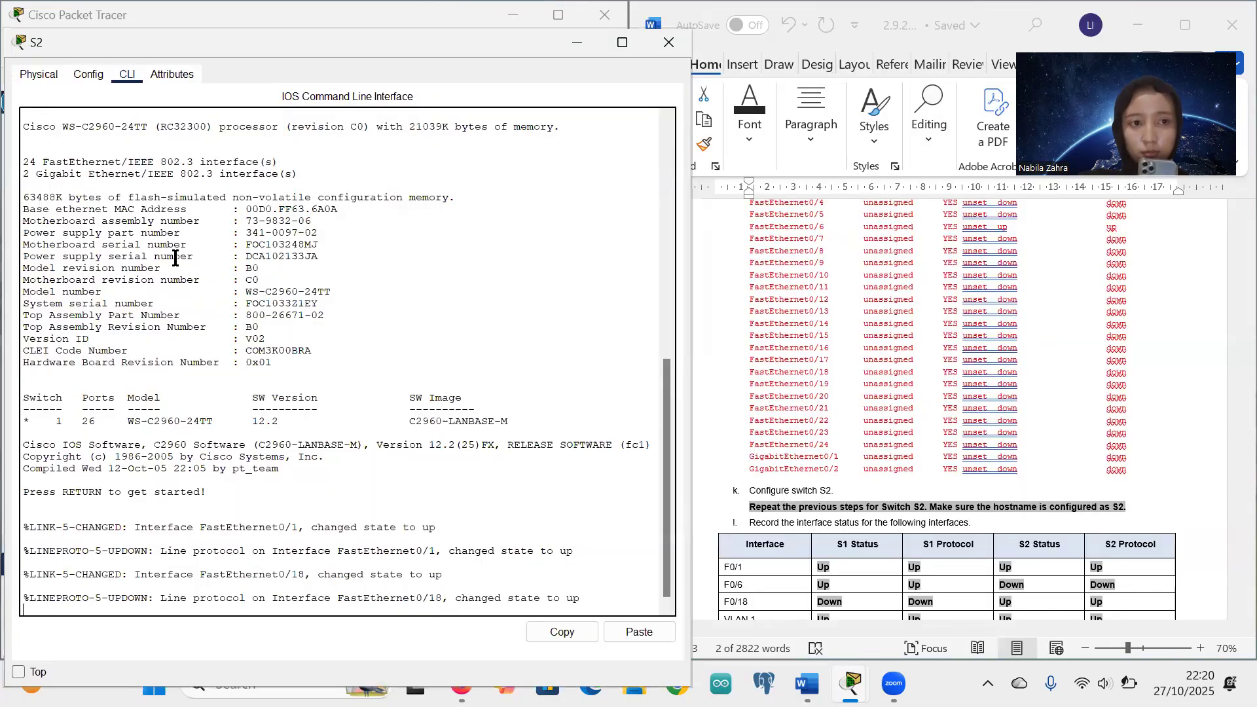
pyautogui.press('Return')
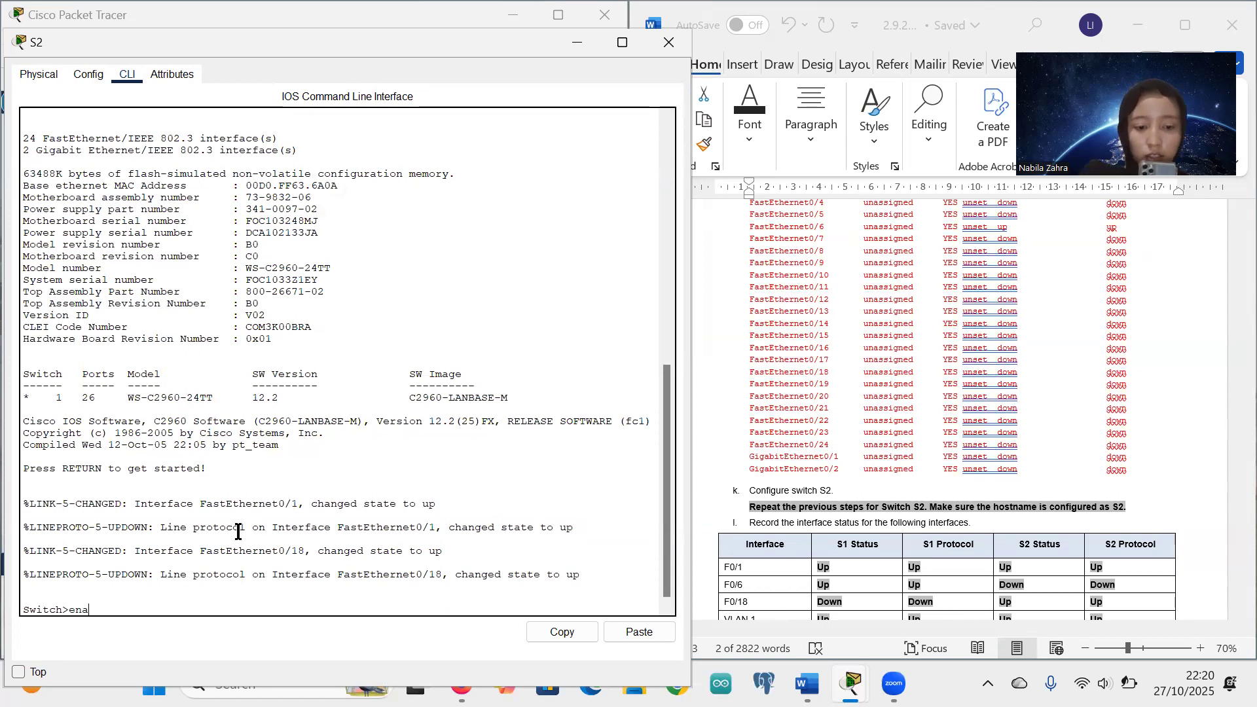
pyautogui.press('Return')
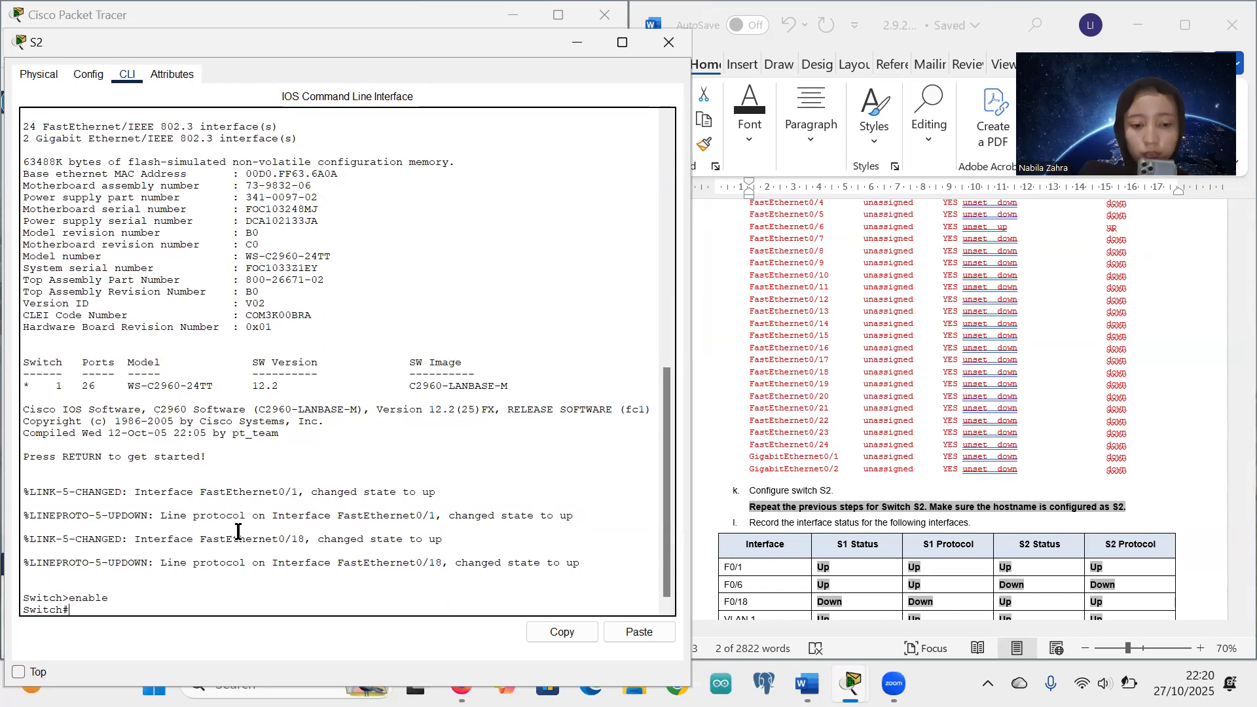
# Find Step 3's basic switch settings in the lab document and enter global configuration mode on S2 with conf t
pyautogui.scroll(10, 1046, 365)
pyautogui.scroll(-15, 1045, 358)
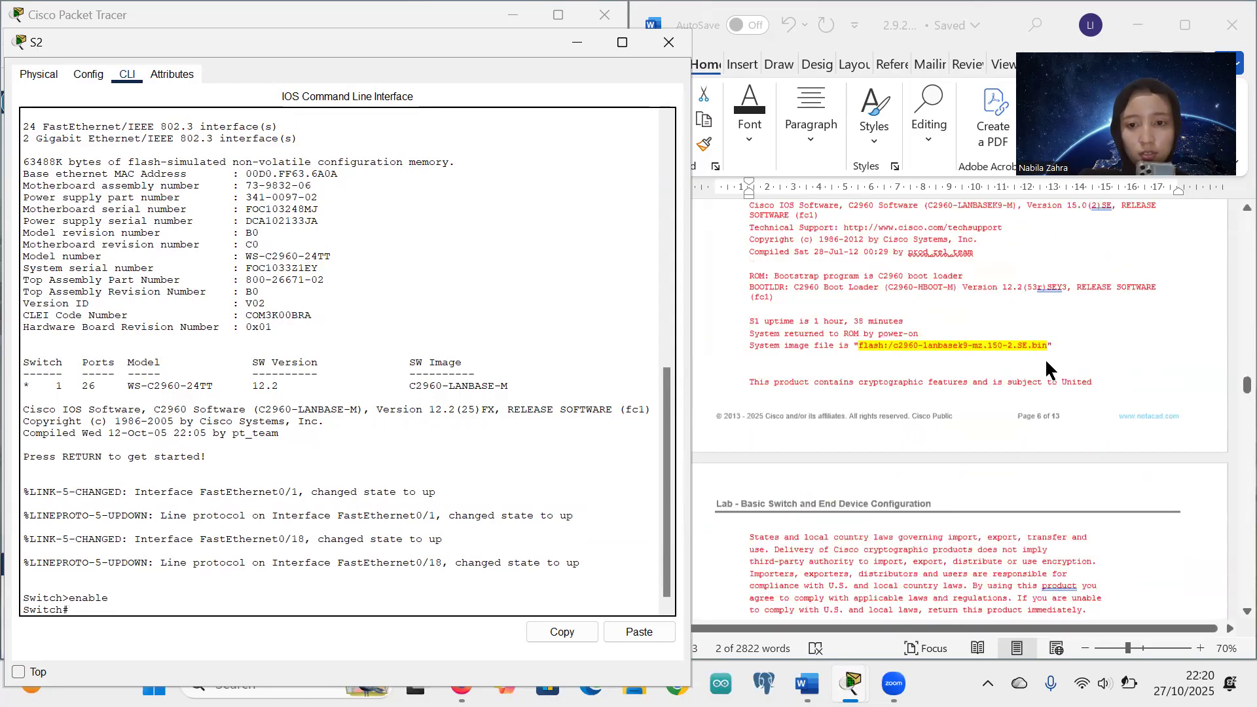
pyautogui.scroll(15, 1047, 365)
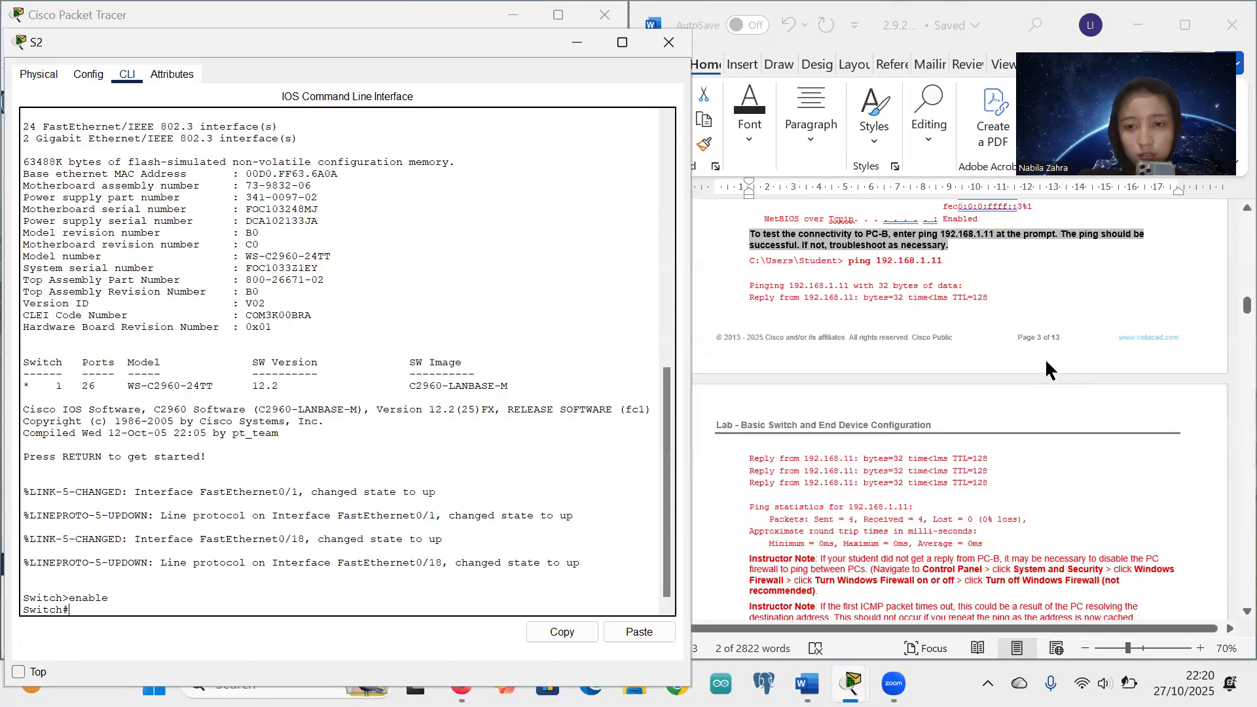
pyautogui.scroll(15, 1046, 362)
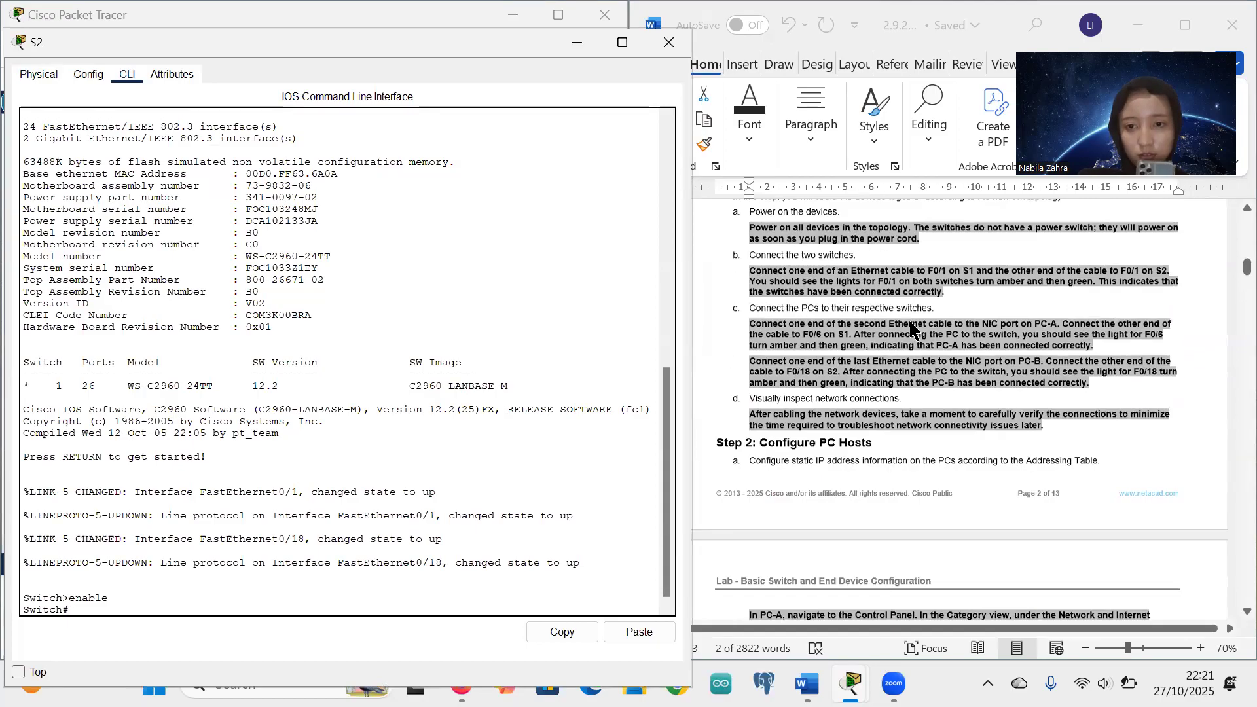
pyautogui.scroll(5, 910, 328)
pyautogui.scroll(-15, 910, 327)
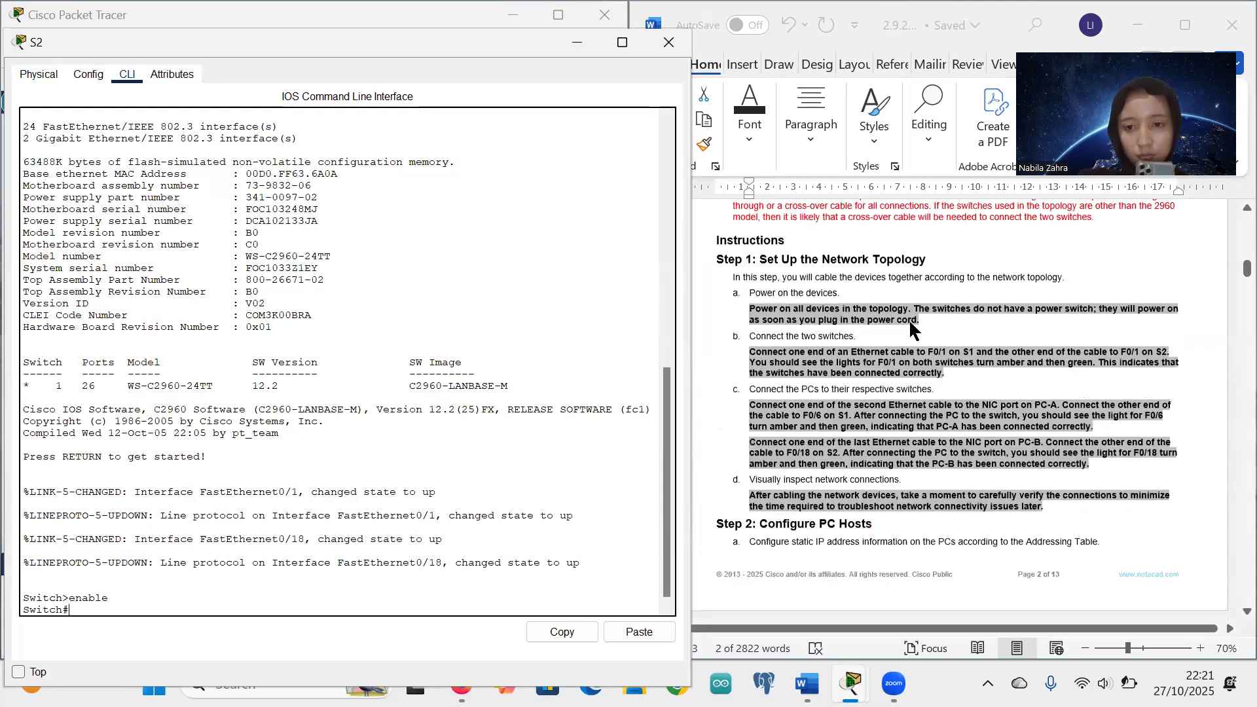
pyautogui.scroll(-8, 910, 324)
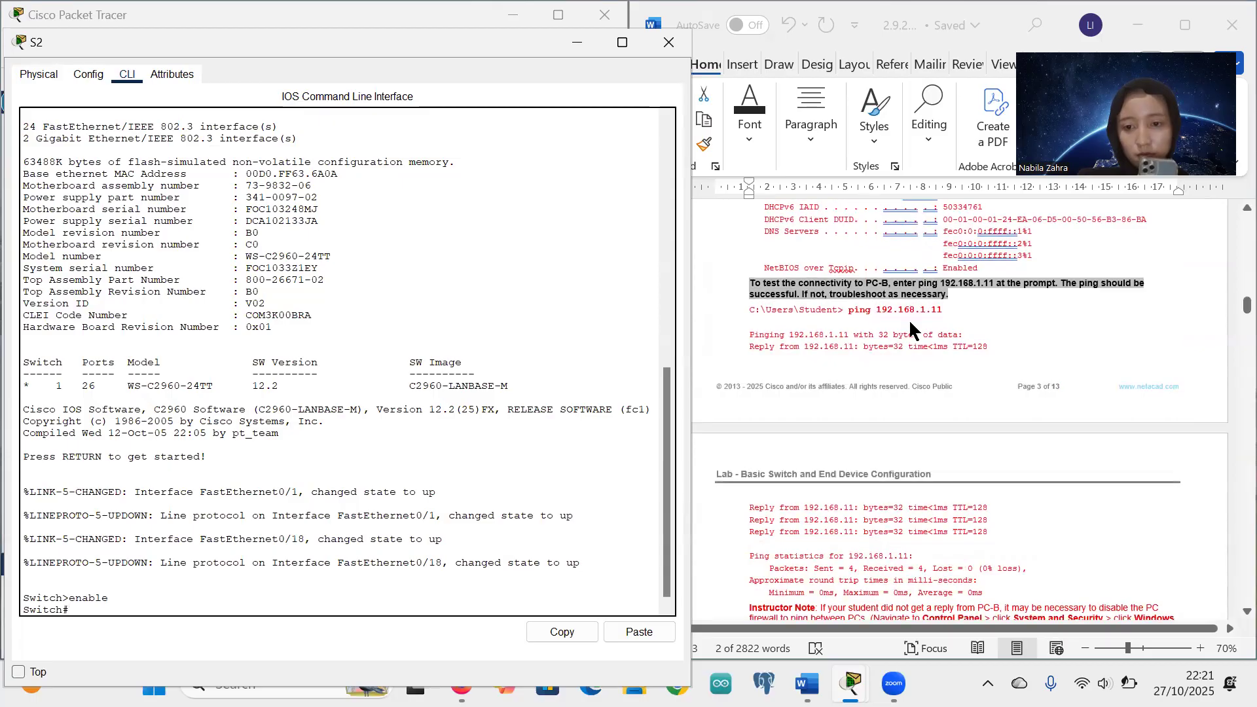
pyautogui.scroll(-13, 909, 331)
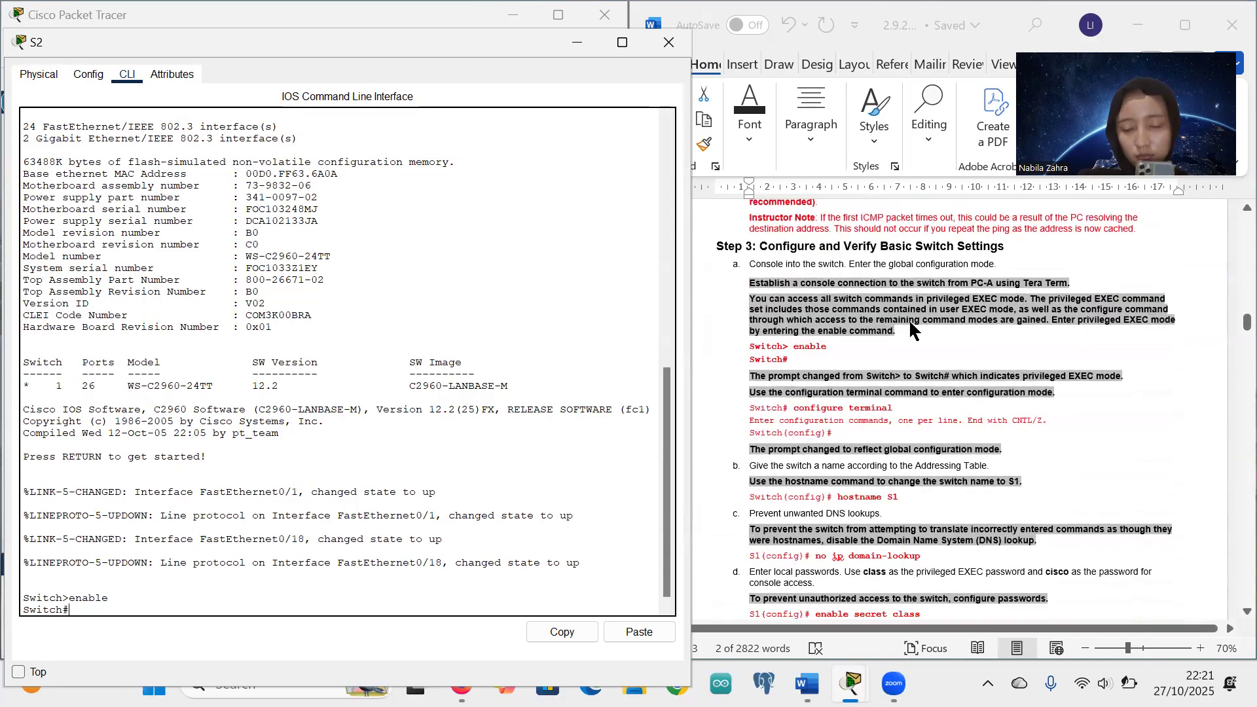
pyautogui.scroll(-3, 811, 400)
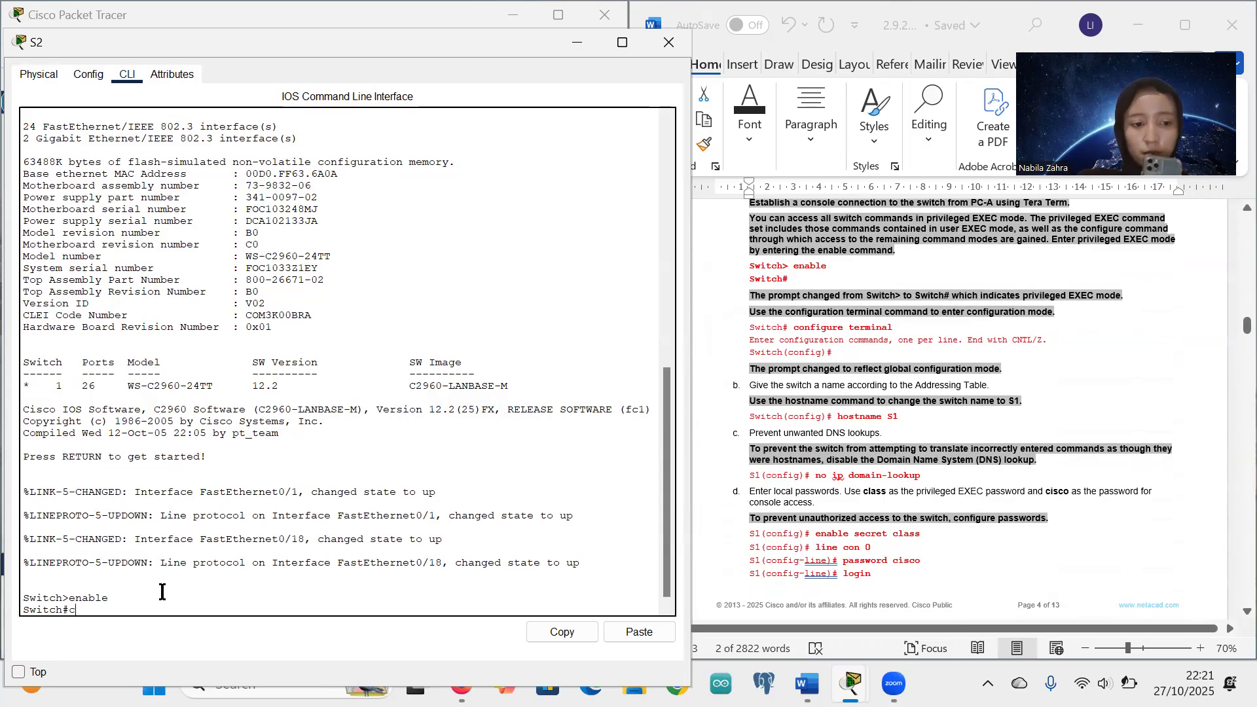
pyautogui.write('t')
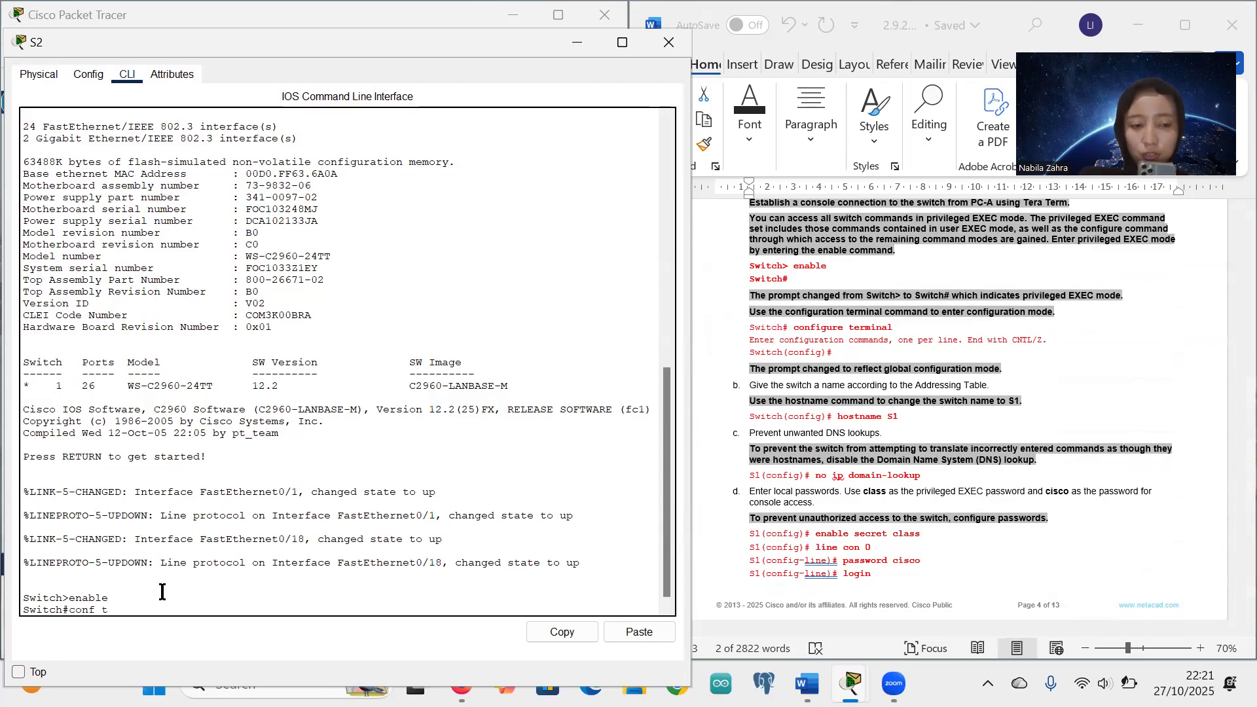
pyautogui.press('Return')
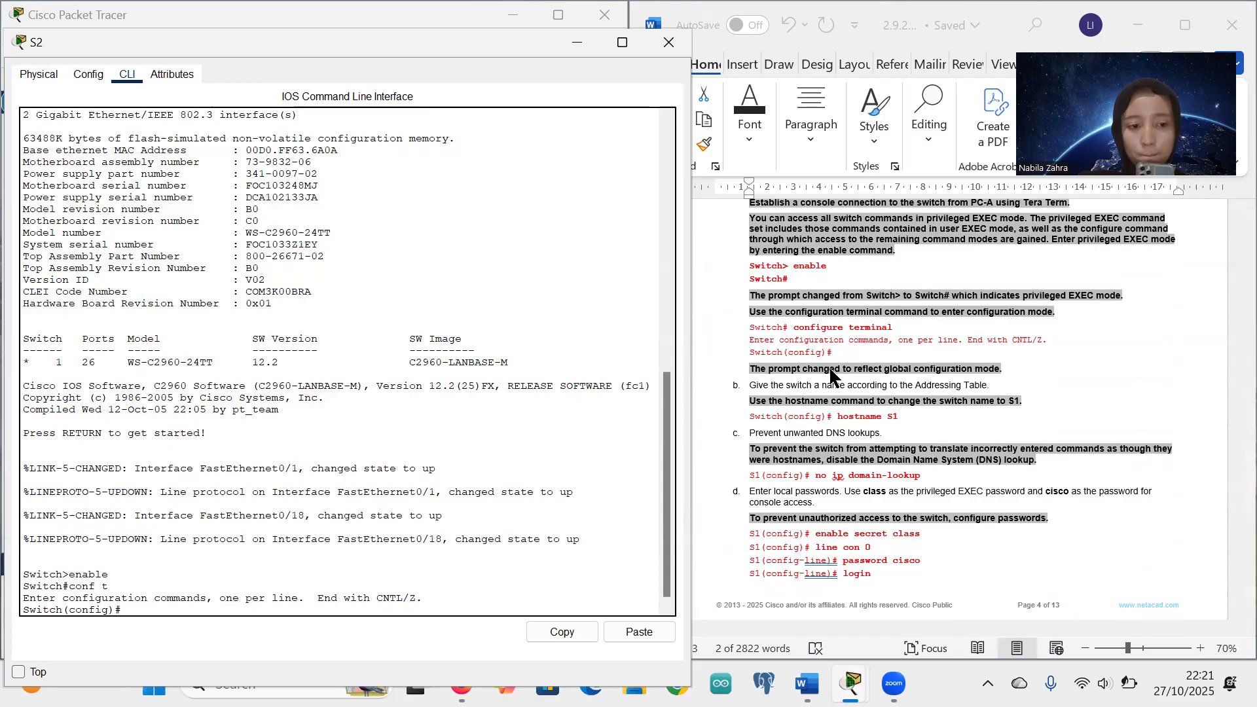
# Set the switch's hostname to S2 with the hostname command
pyautogui.write('ho')
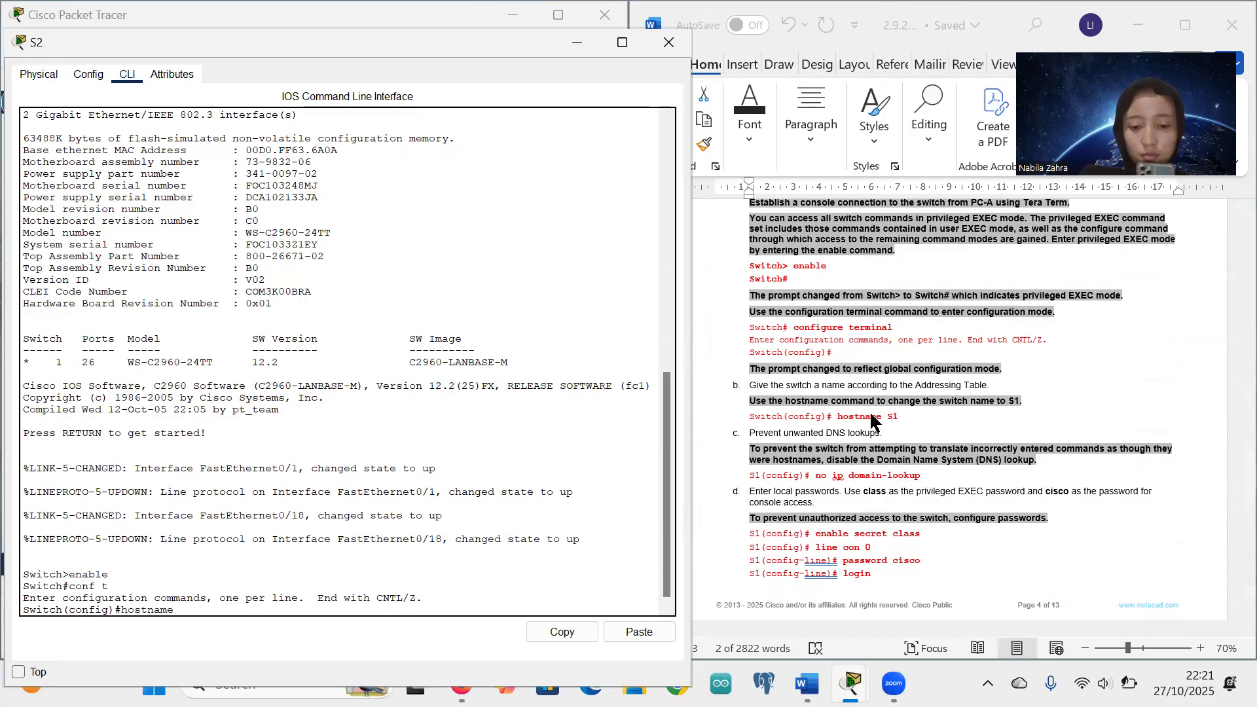
pyautogui.write('stname')
pyautogui.press('capslock')
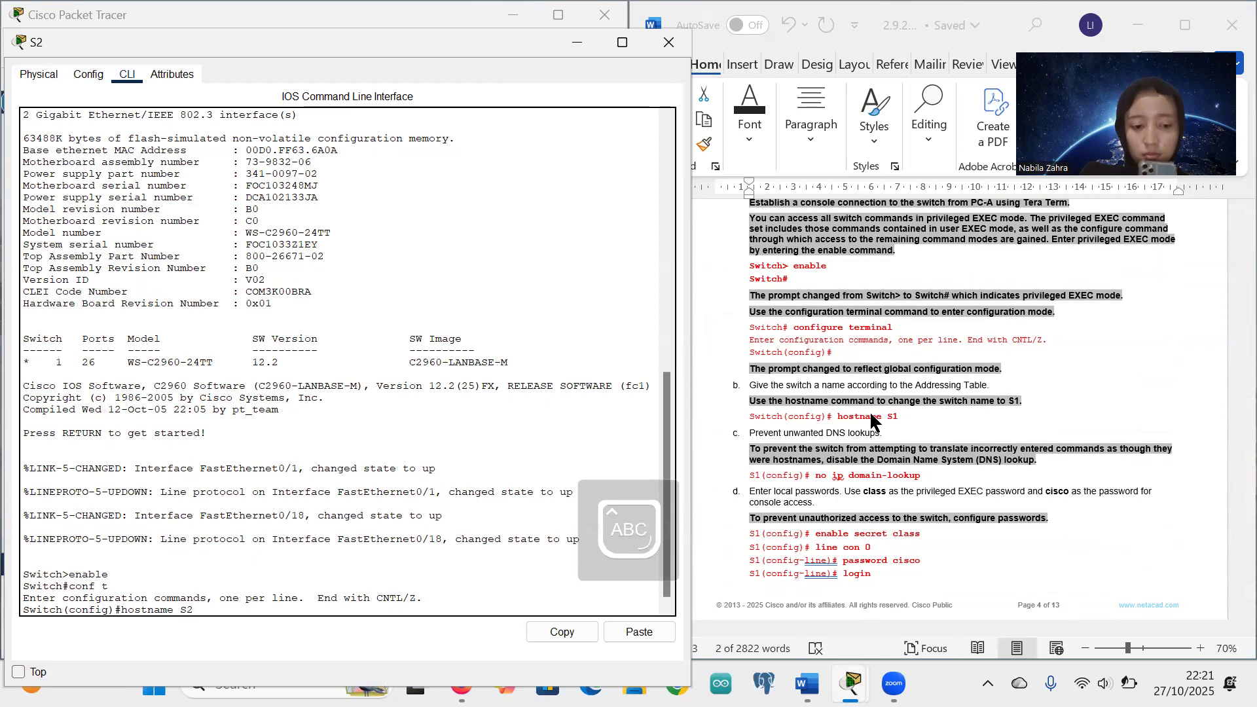
pyautogui.write('S2')
pyautogui.press('Return')
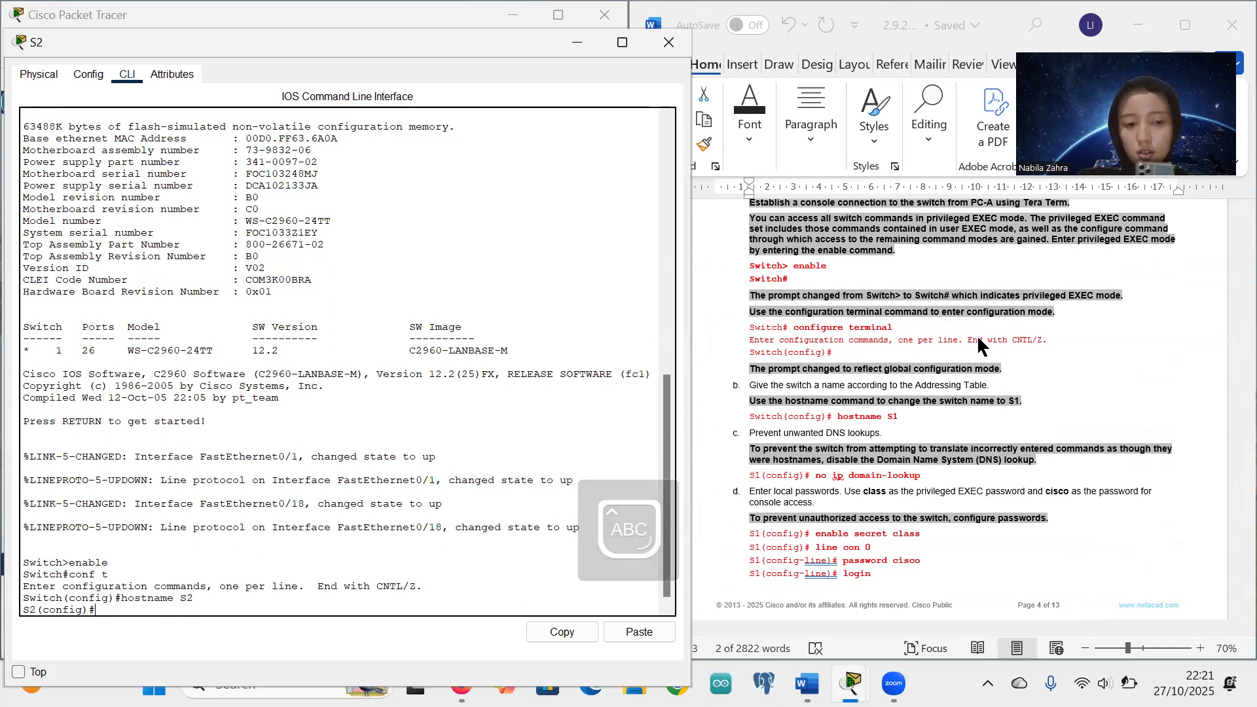
# Copy the no ip domain-lookup command from the lab document and run it on S2 to disable DNS lookups
pyautogui.click(815, 475)
pyautogui.moveTo(815, 477); pyautogui.dragTo(921, 477)
pyautogui.hotkey('ctrl', 'c')
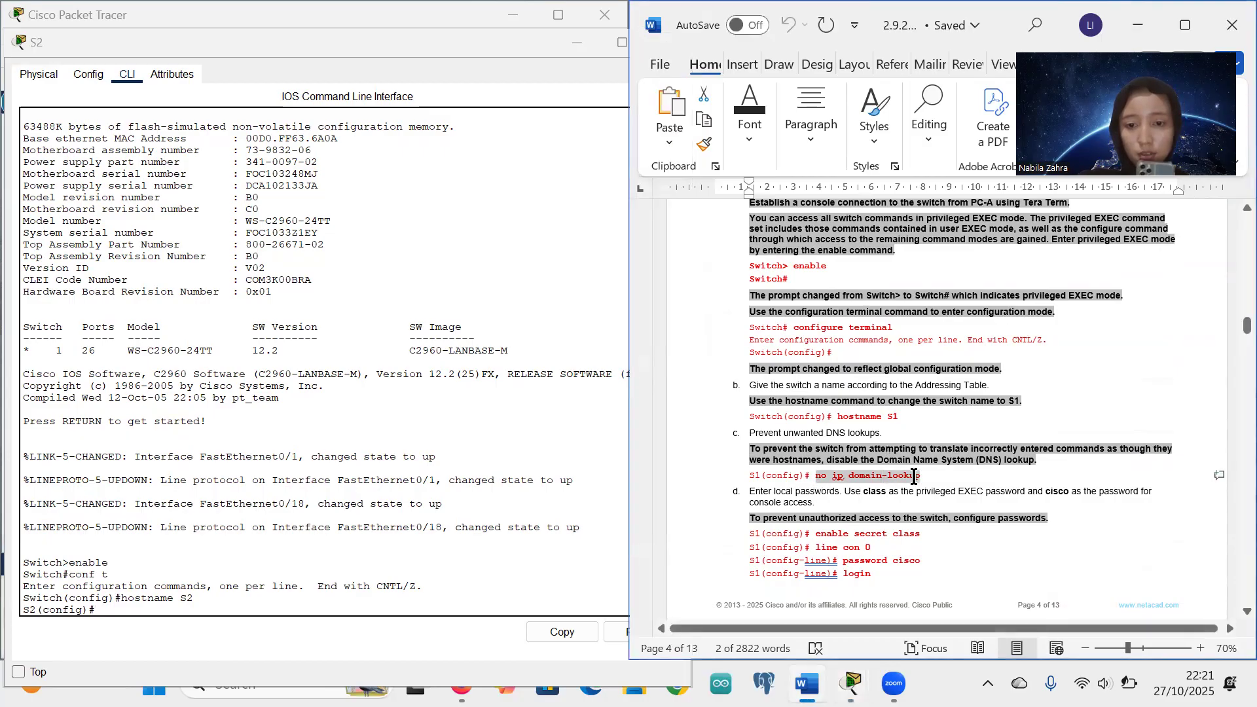
pyautogui.click(105, 611)
pyautogui.rightClick(105, 611)
pyautogui.click(145, 644)
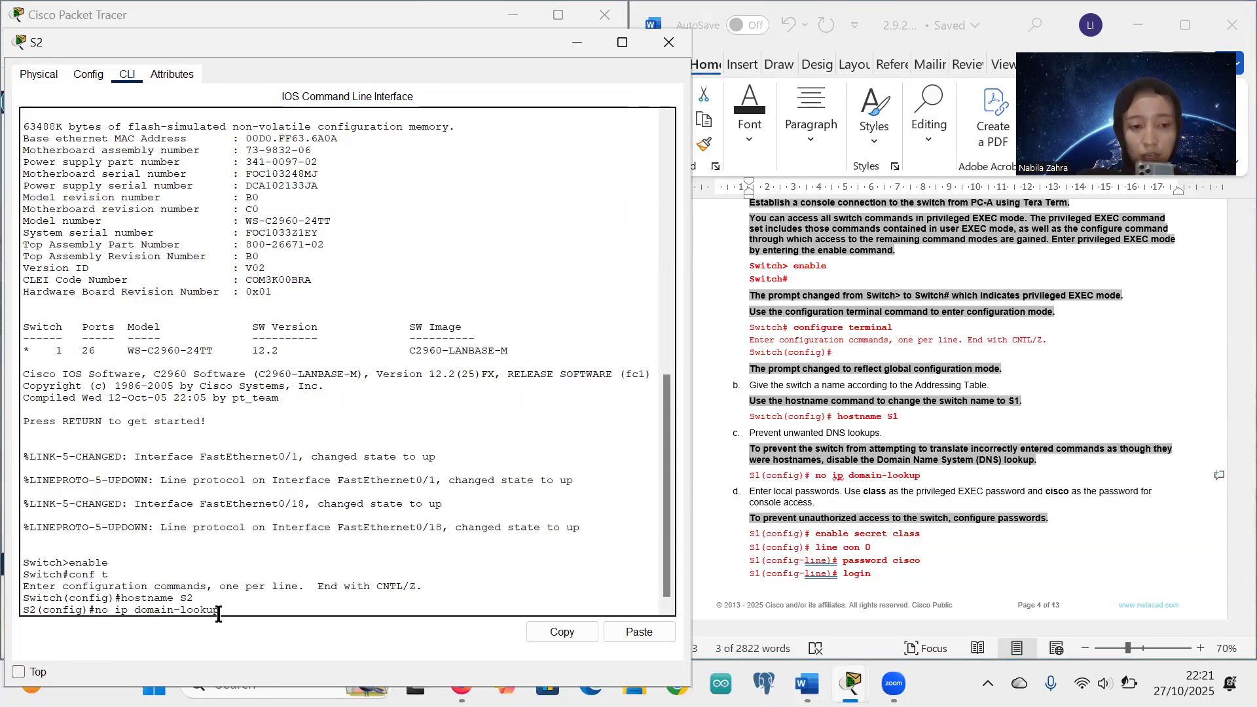
pyautogui.press('Return')
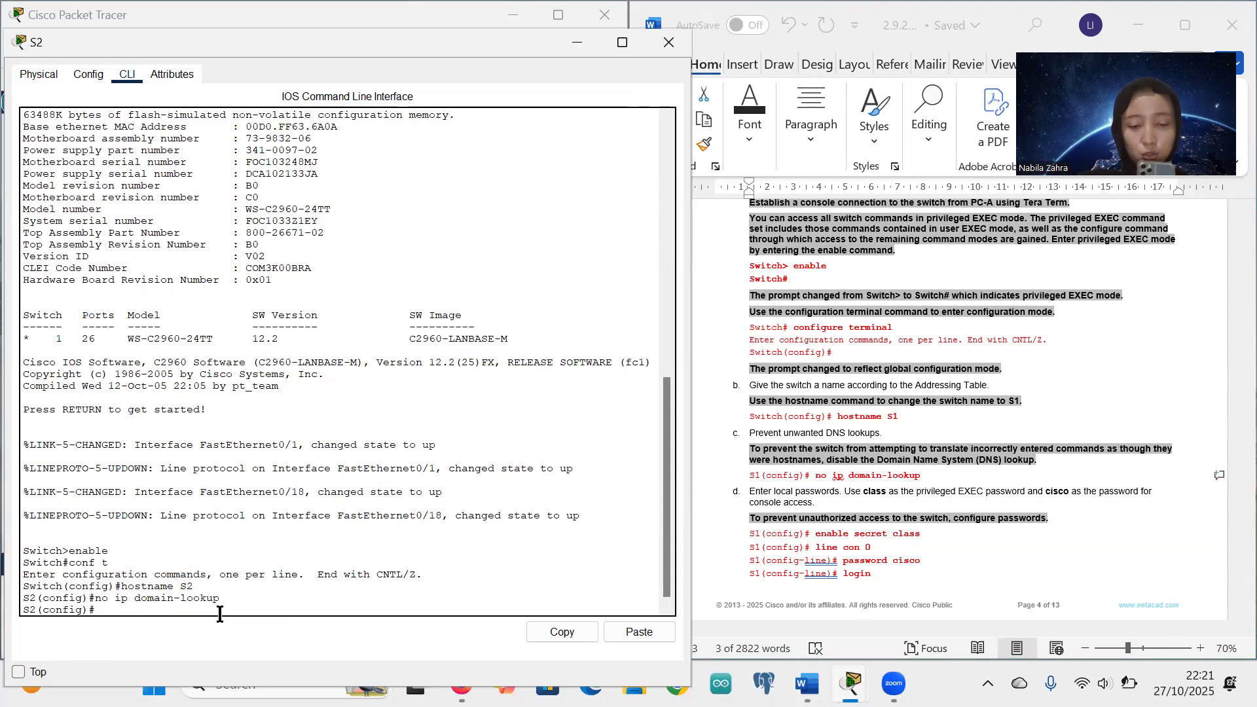
# Copy the enable secret command from the lab document into S2 to set the privileged EXEC password
pyautogui.scroll(-3, 890, 412)
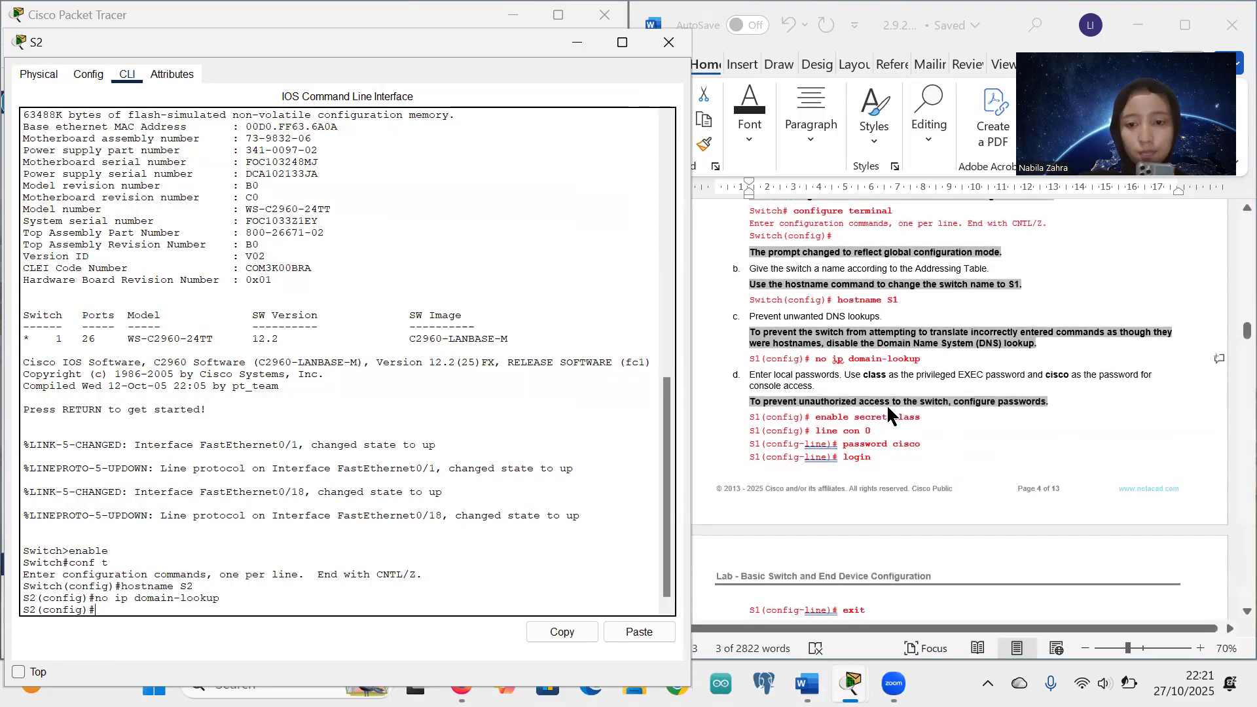
pyautogui.click(842, 435)
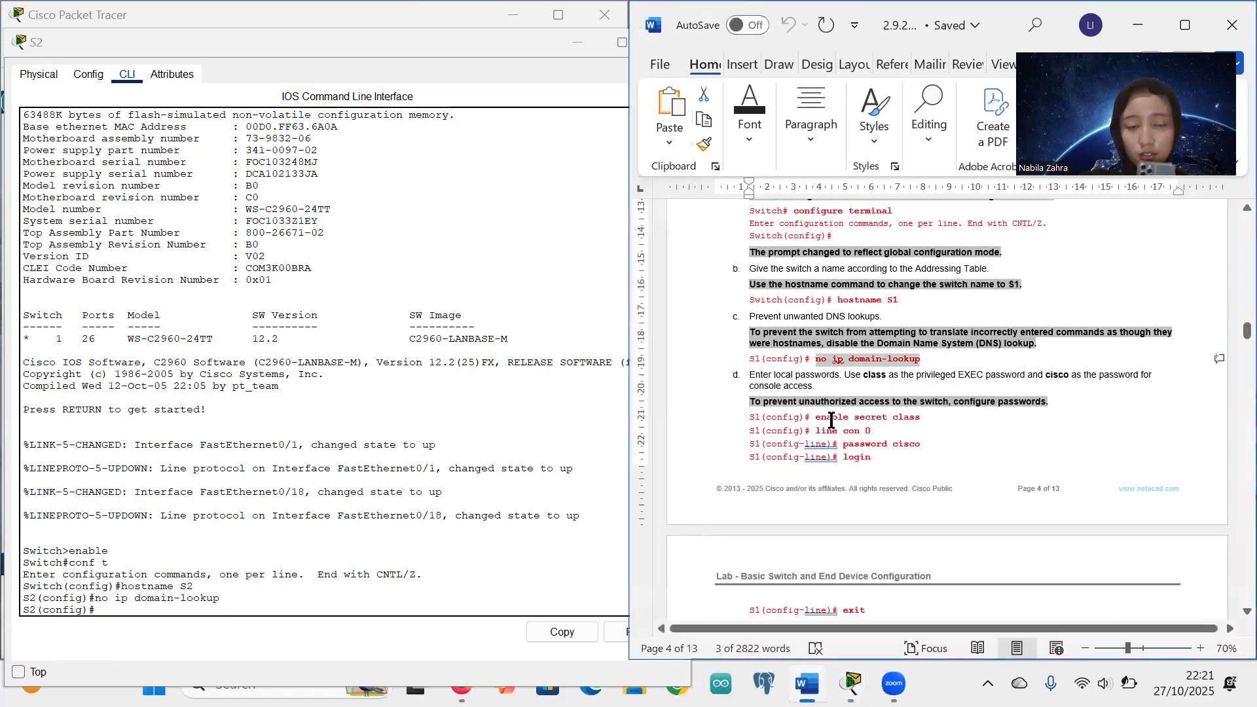
pyautogui.moveTo(815, 419); pyautogui.dragTo(919, 423)
pyautogui.hotkey('ctrl', 'c')
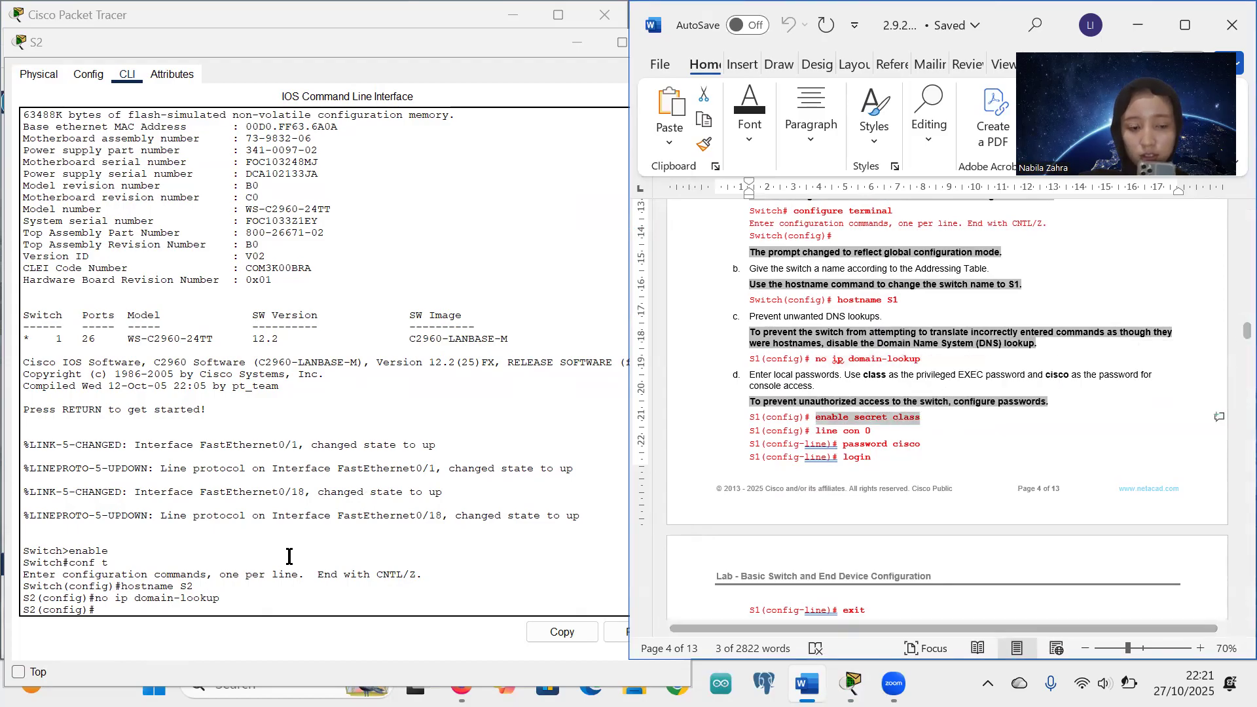
pyautogui.click(109, 607)
pyautogui.rightClick(109, 607)
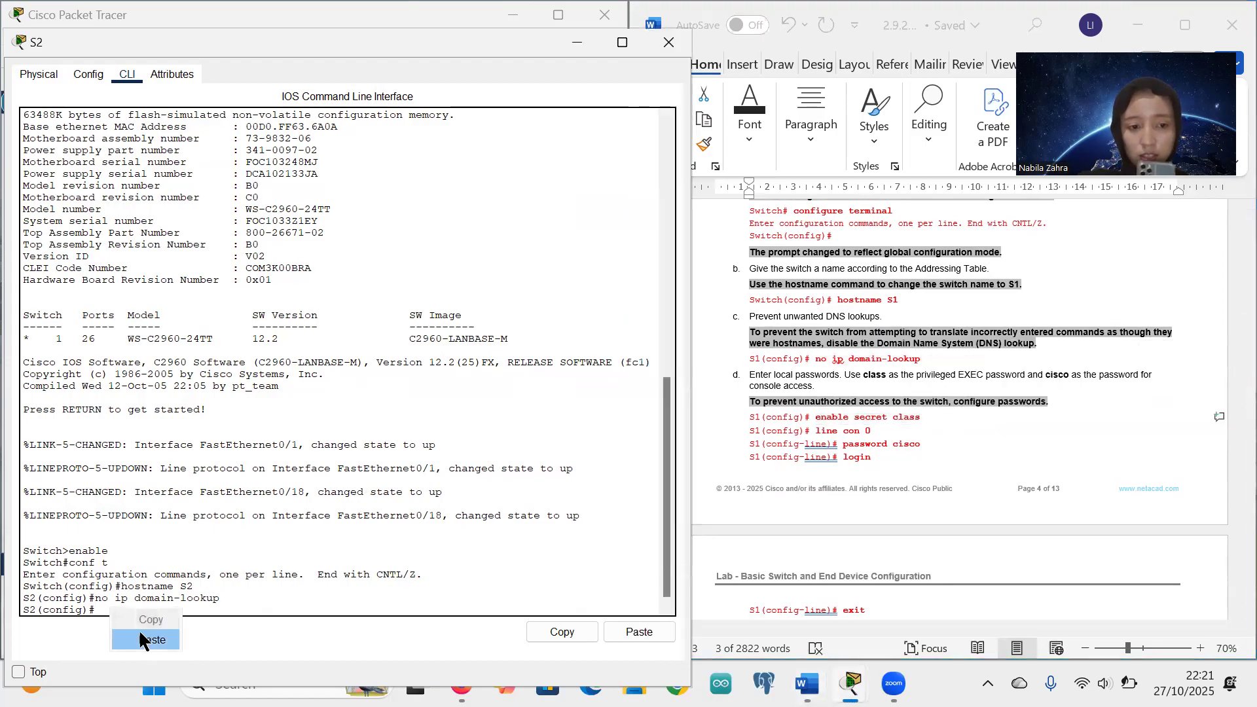
pyautogui.click(144, 640)
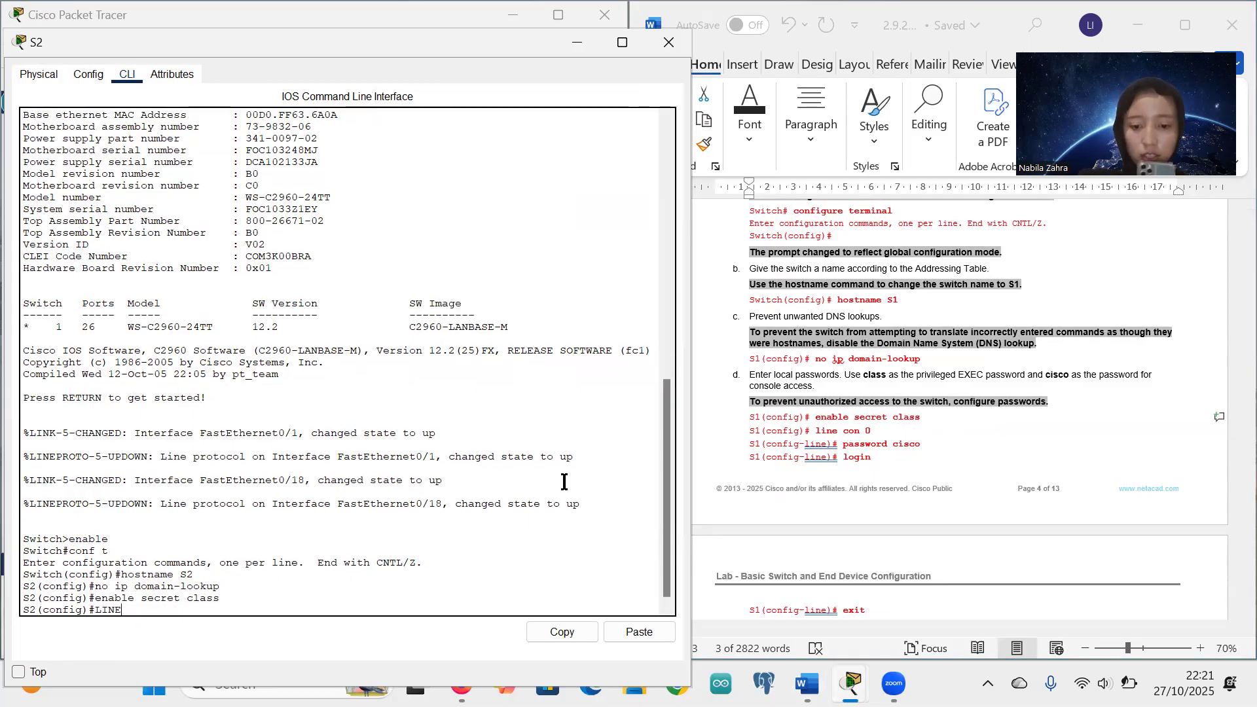
# Configure line con 0 on S2 with the lab's console password and login, and return to global configuration mode with exit
pyautogui.press('capslock')
pyautogui.write('line con')
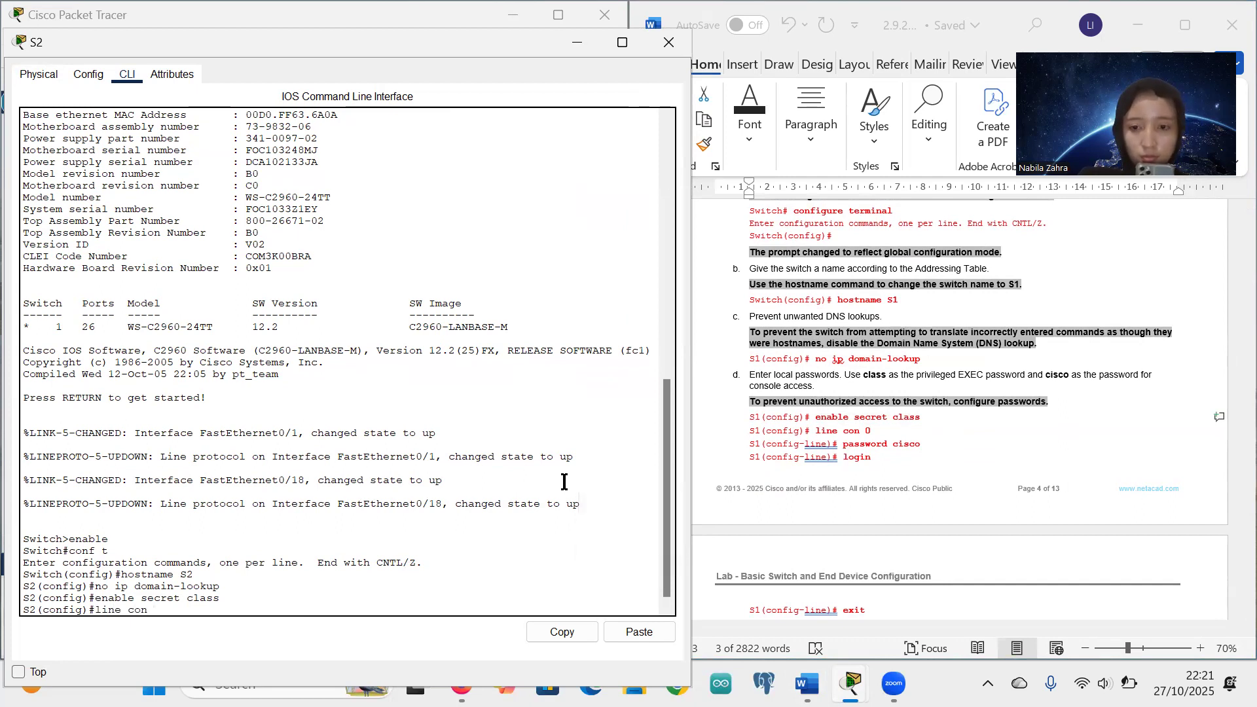
pyautogui.write(' 0')
pyautogui.press('Return')
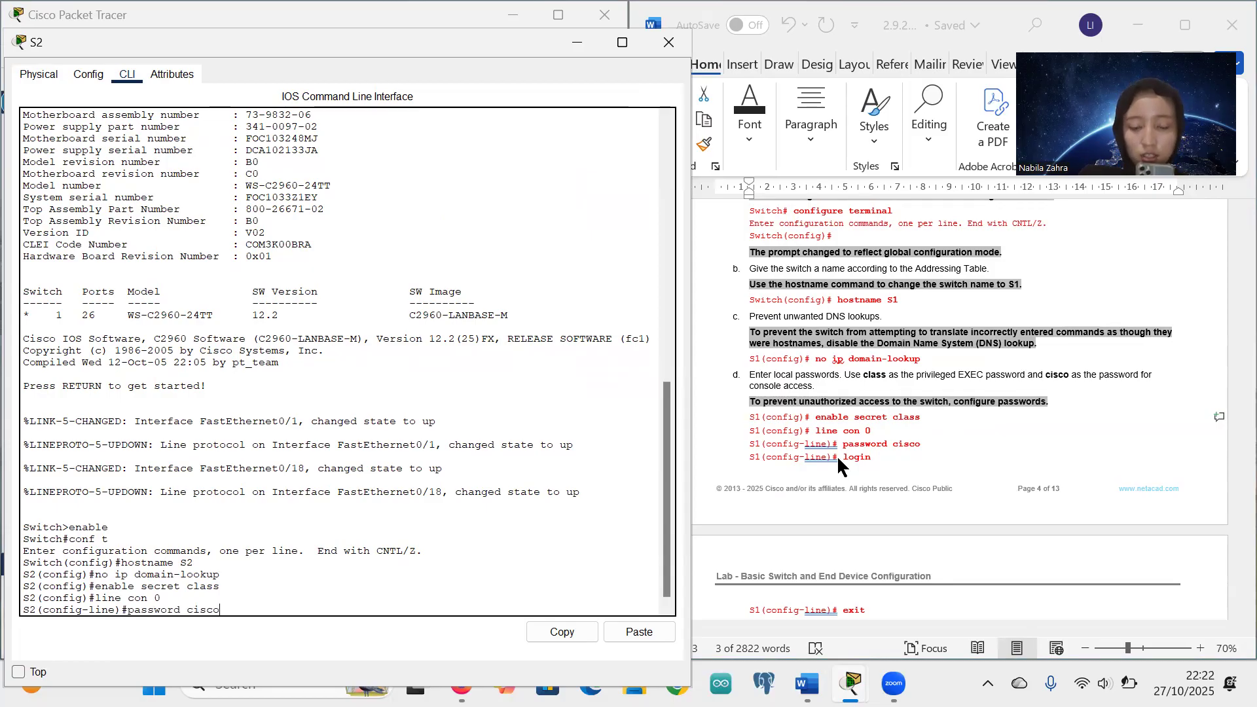
pyautogui.press('Return')
pyautogui.write('line)#lo')
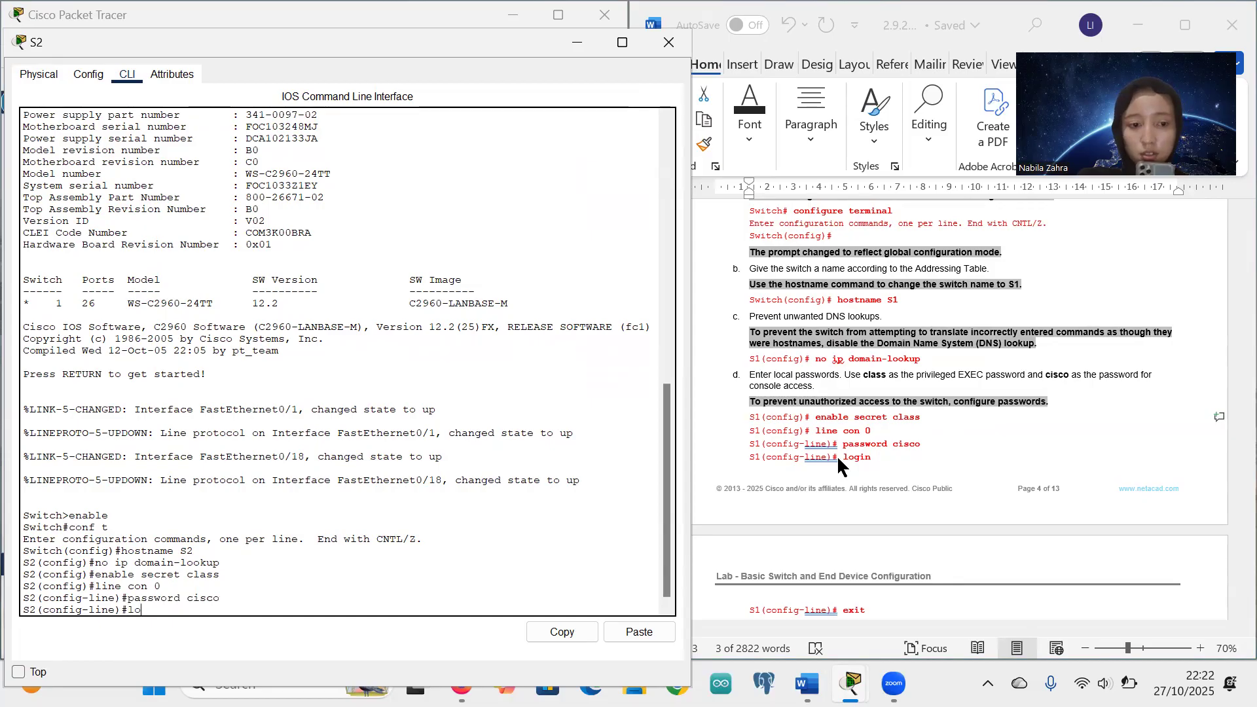
pyautogui.write('gin')
pyautogui.press('Return')
pyautogui.scroll(-3, 1012, 469)
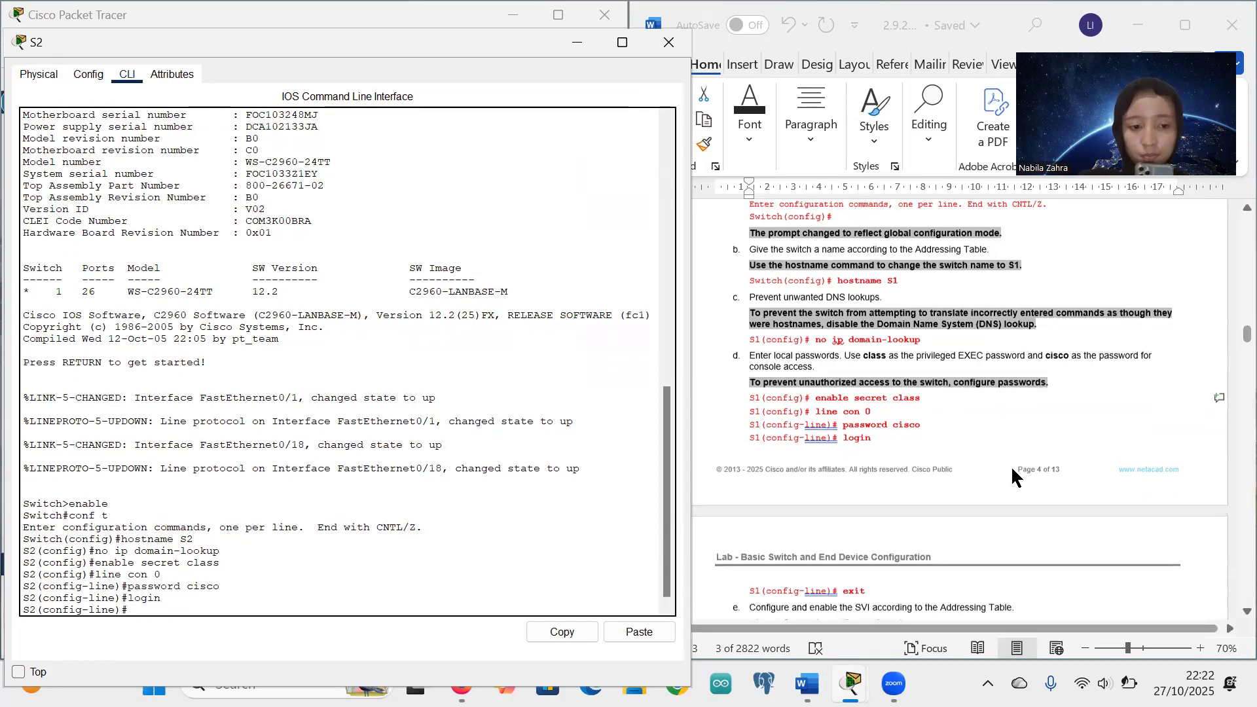
pyautogui.scroll(-1, 888, 439)
pyautogui.write('ex')
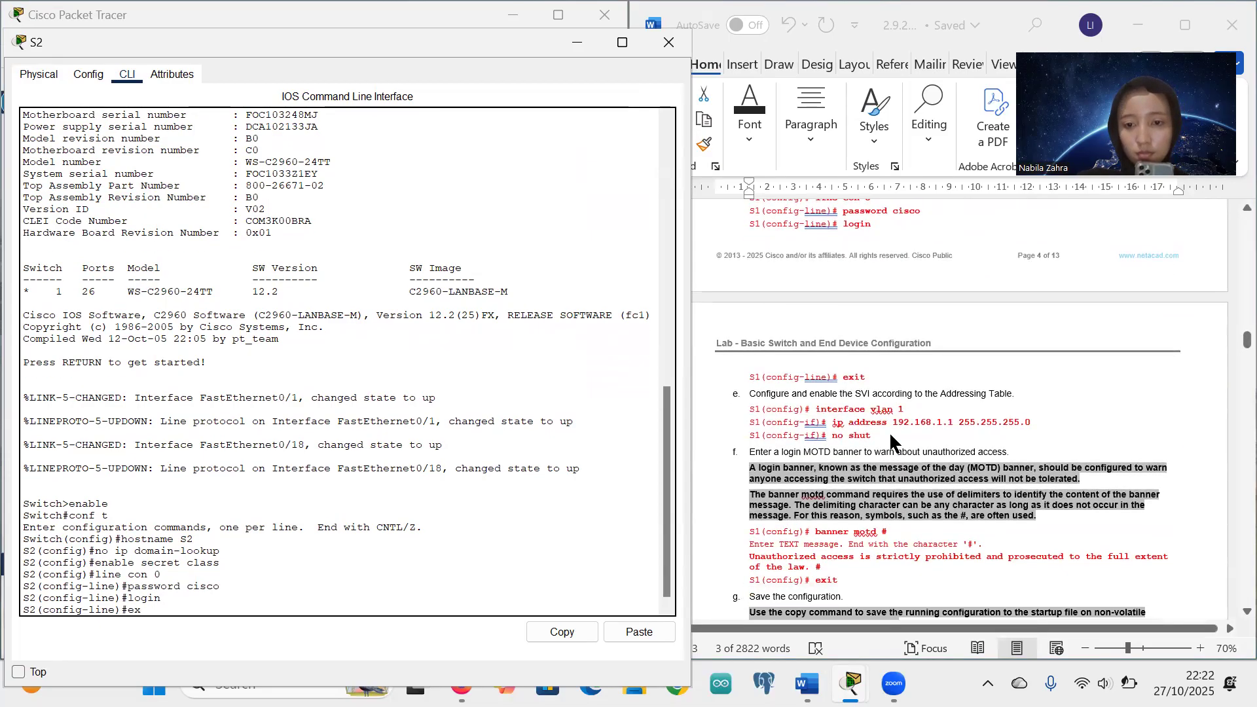
pyautogui.write('it')
pyautogui.press('Return')
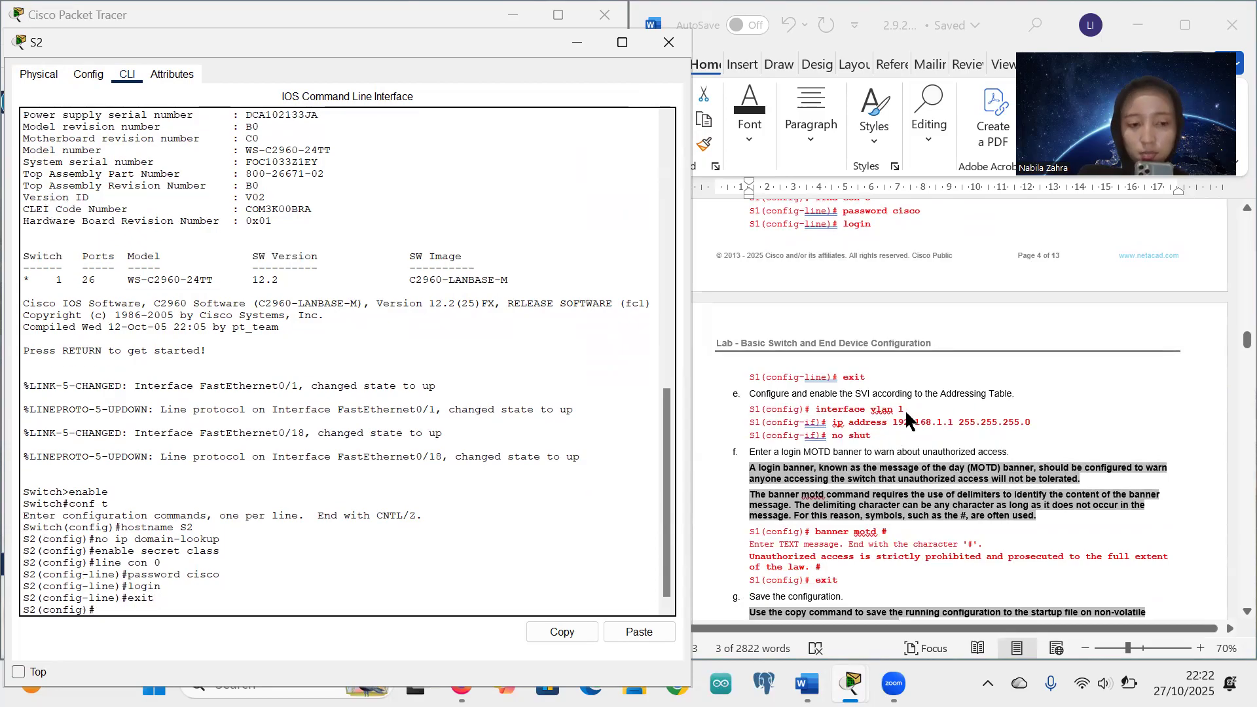
# Copy interface vlan 1 from the lab document and run it on S2 to enter the SVI's configuration mode
pyautogui.click(905, 409)
pyautogui.moveTo(906, 410); pyautogui.dragTo(818, 413)
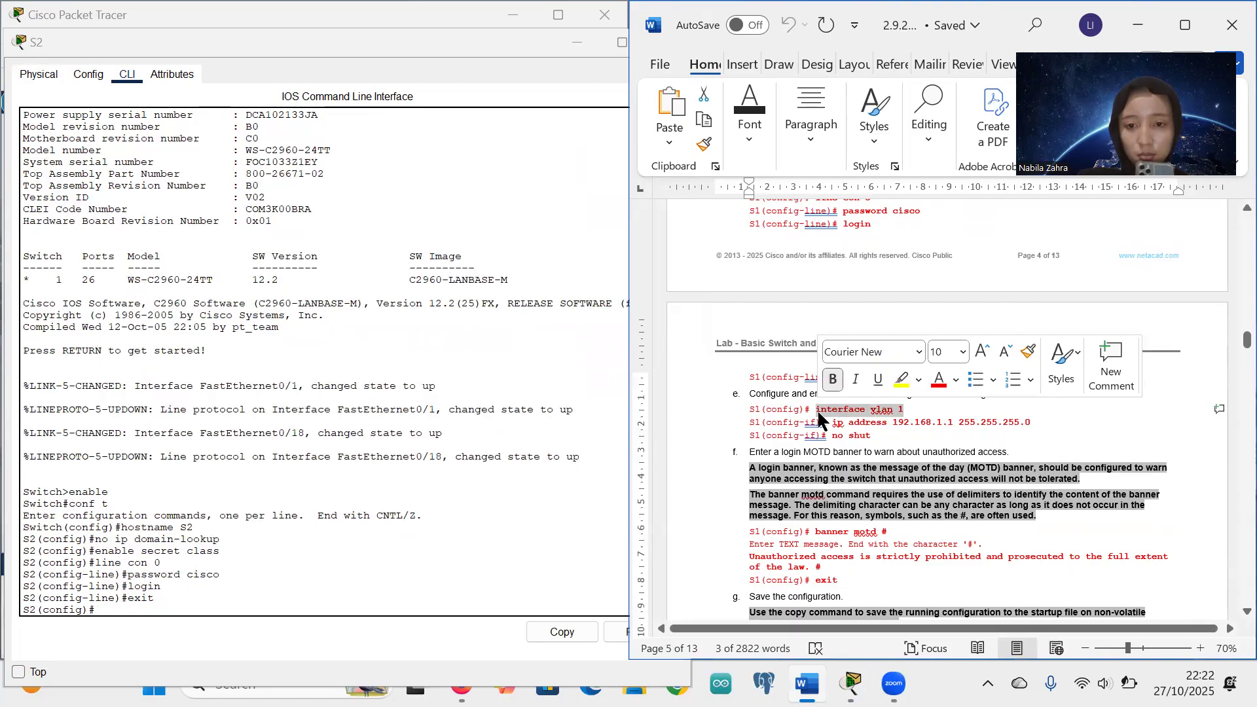
pyautogui.hotkey('ctrl', 'c')
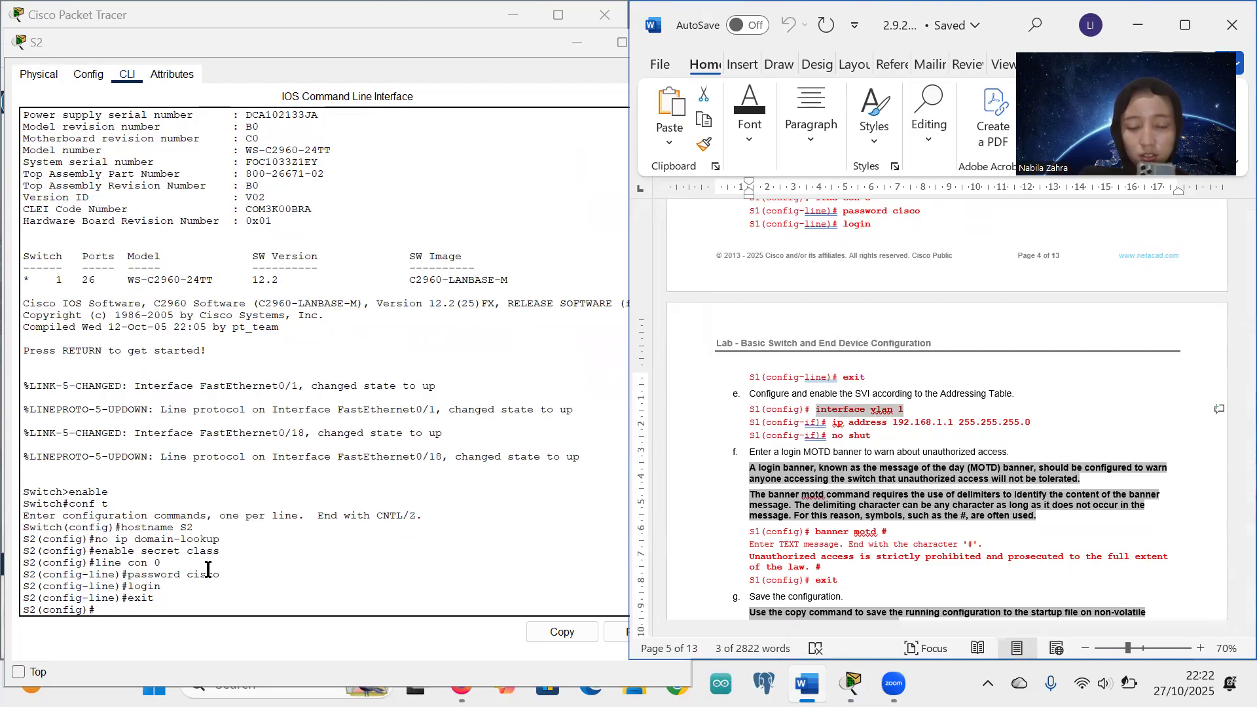
pyautogui.click(115, 605)
pyautogui.rightClick(114, 606)
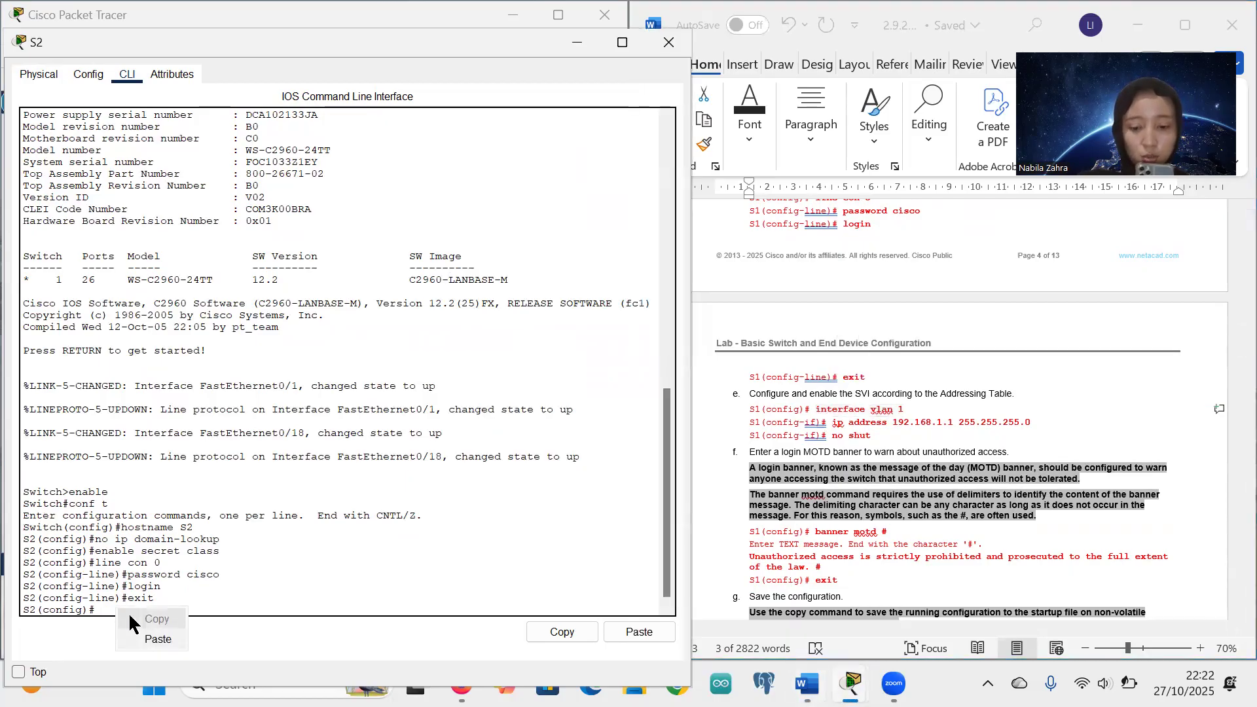
pyautogui.click(140, 639)
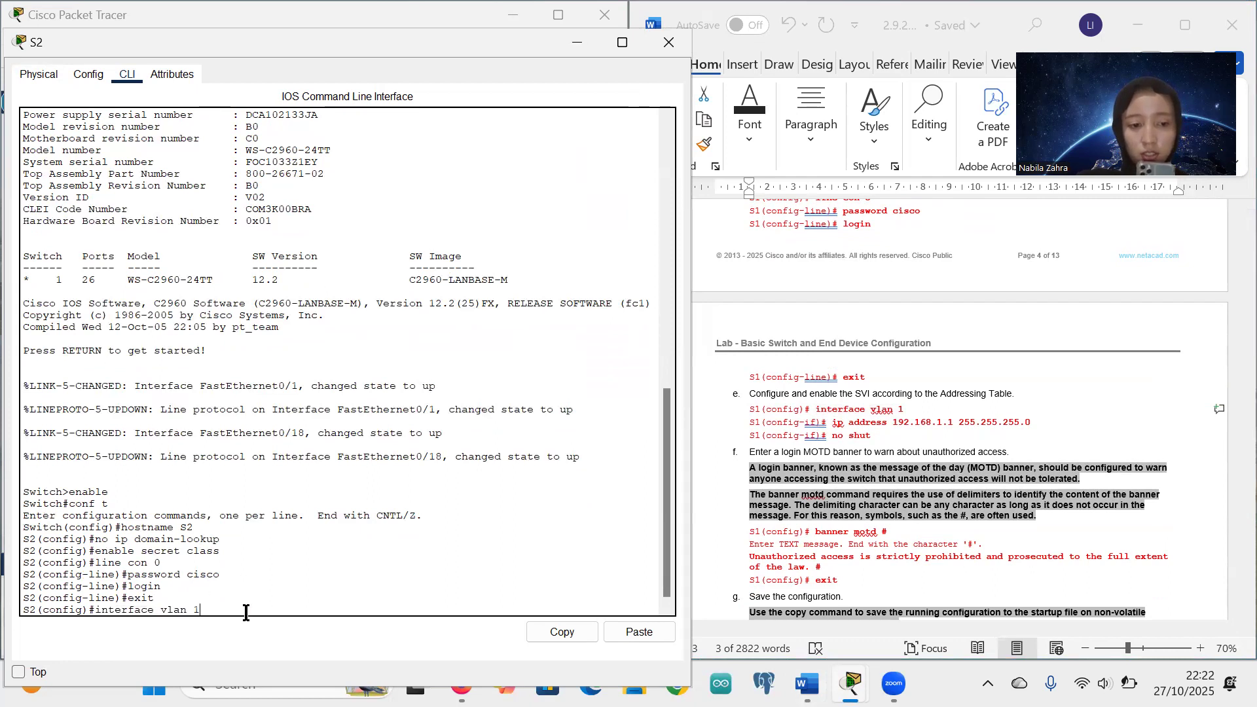
pyautogui.press('Return')
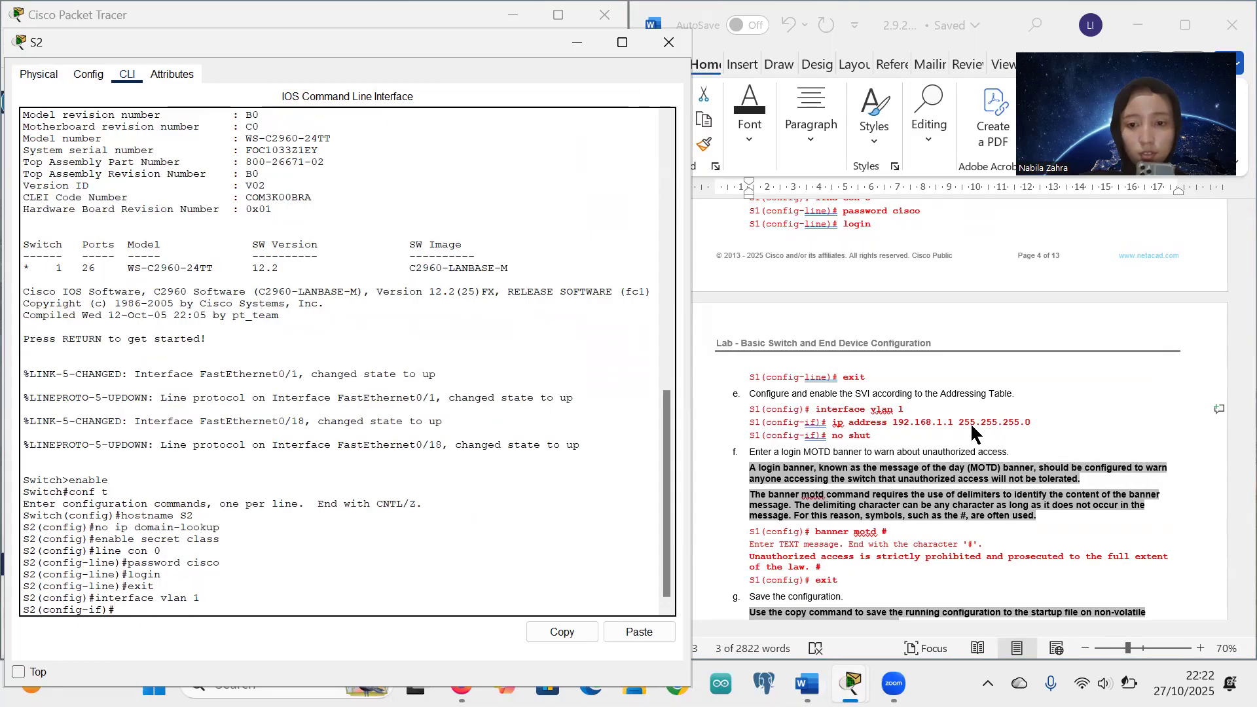
# Assign 192.168.1.2 with mask 255.255.255.0 to S2's VLAN 1, adapting the lab document's ip address command, and enable the interface with no shut
pyautogui.moveTo(815, 409); pyautogui.dragTo(926, 411)
pyautogui.moveTo(832, 425)
pyautogui.mouseDown()
pyautogui.moveTo(1032, 435)
pyautogui.moveTo(836, 422)
pyautogui.mouseUp()
pyautogui.click(1031, 422)
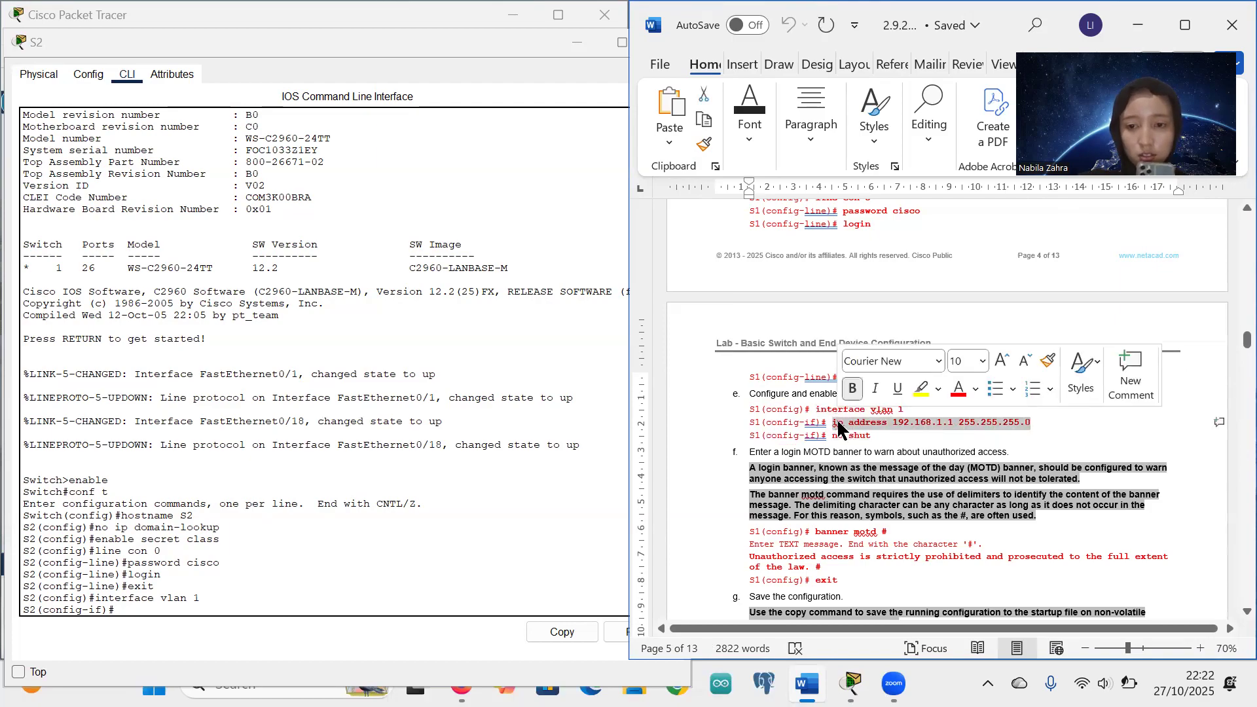
pyautogui.click(140, 603)
pyautogui.rightClick(138, 612)
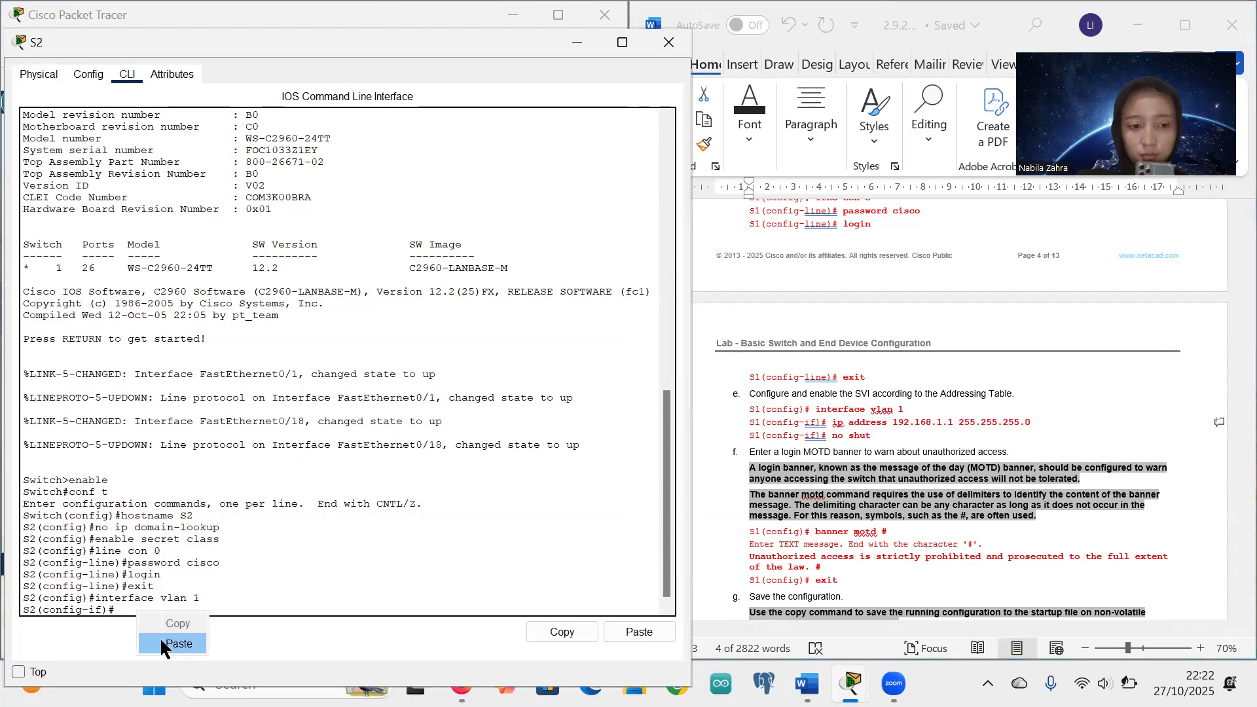
pyautogui.click(172, 644)
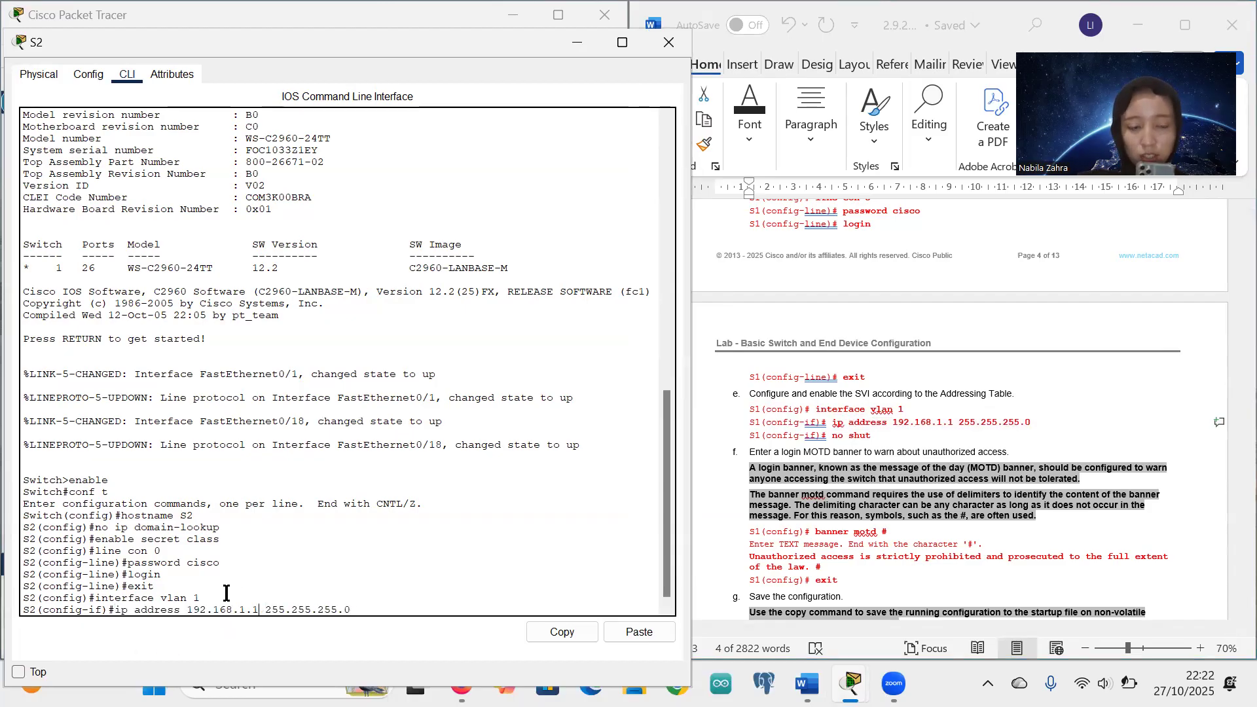
pyautogui.press('BackSpace')
pyautogui.write('2')
pyautogui.press('Return')
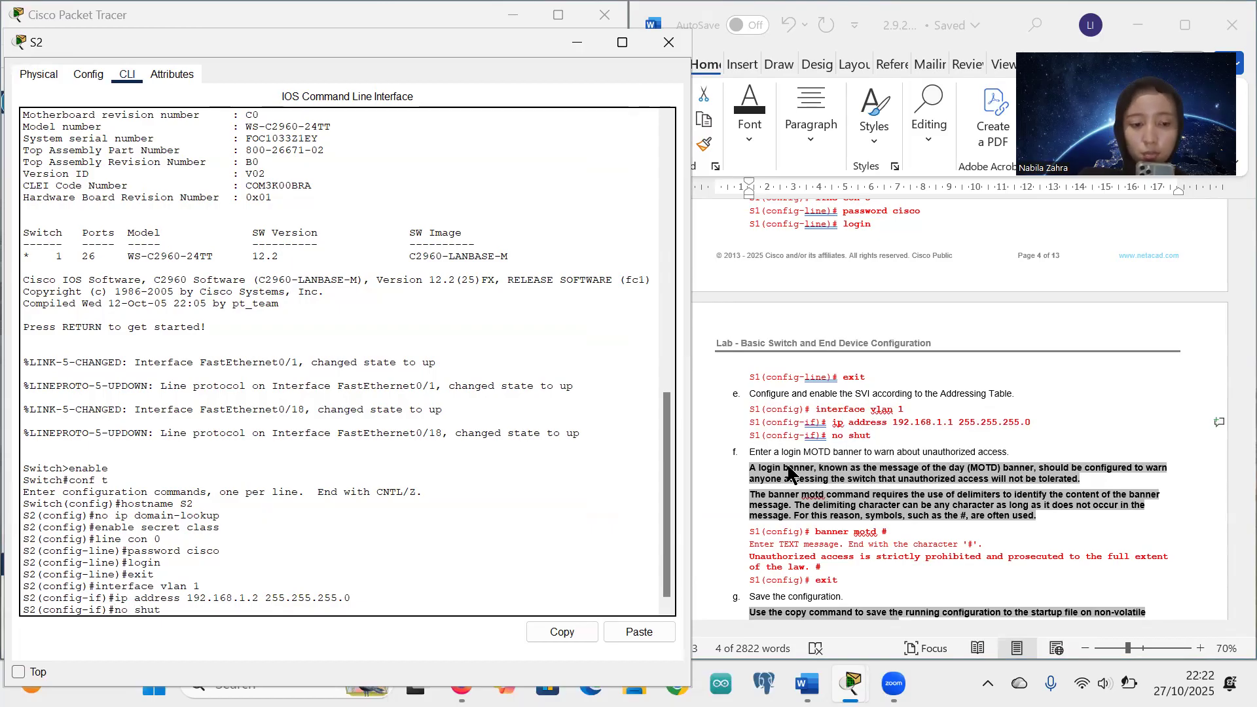
pyautogui.write('no shut')
pyautogui.press('Return')
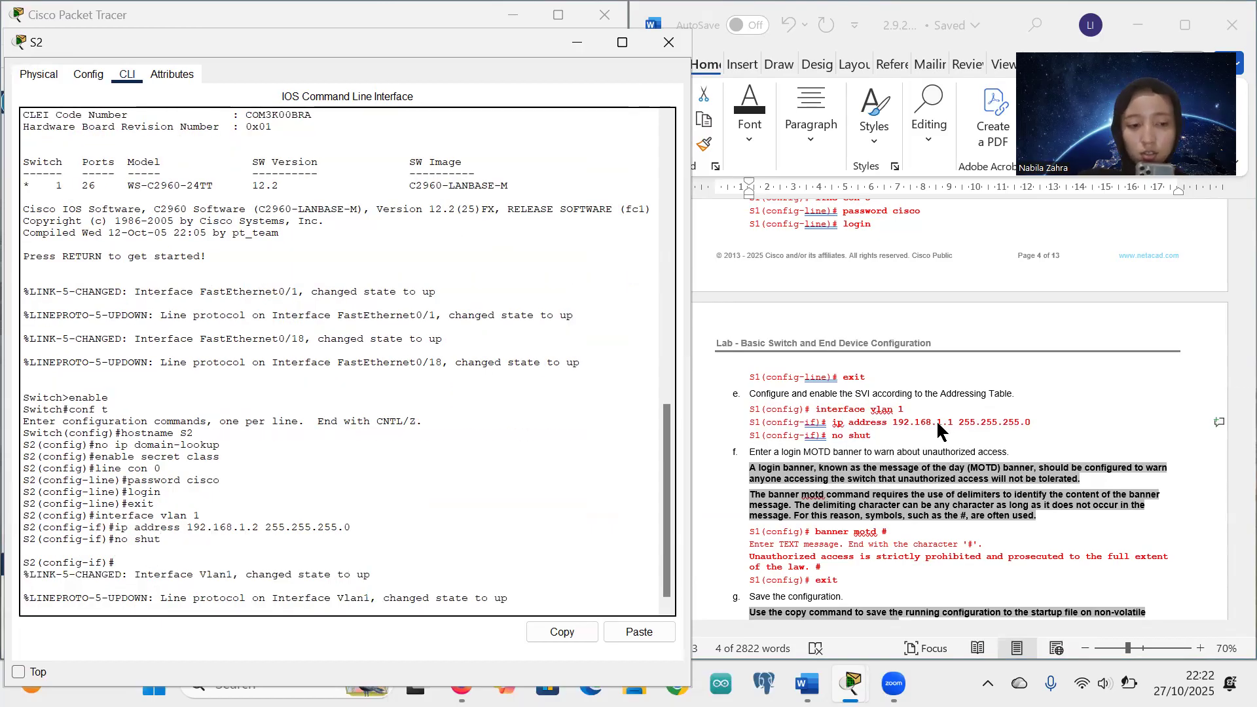
# Copy the banner motd # command from the lab document and run it on S2 to start the login banner
pyautogui.scroll(-2, 916, 431)
pyautogui.click(893, 388)
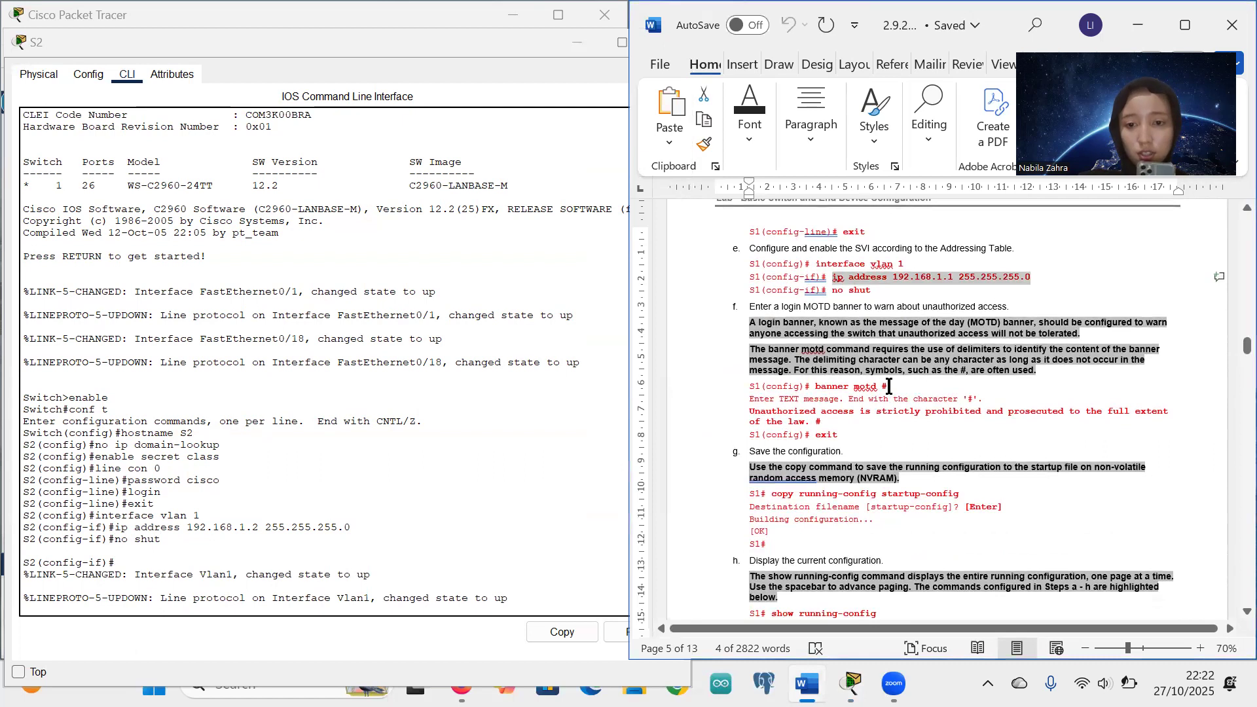
pyautogui.moveTo(888, 386); pyautogui.dragTo(814, 386)
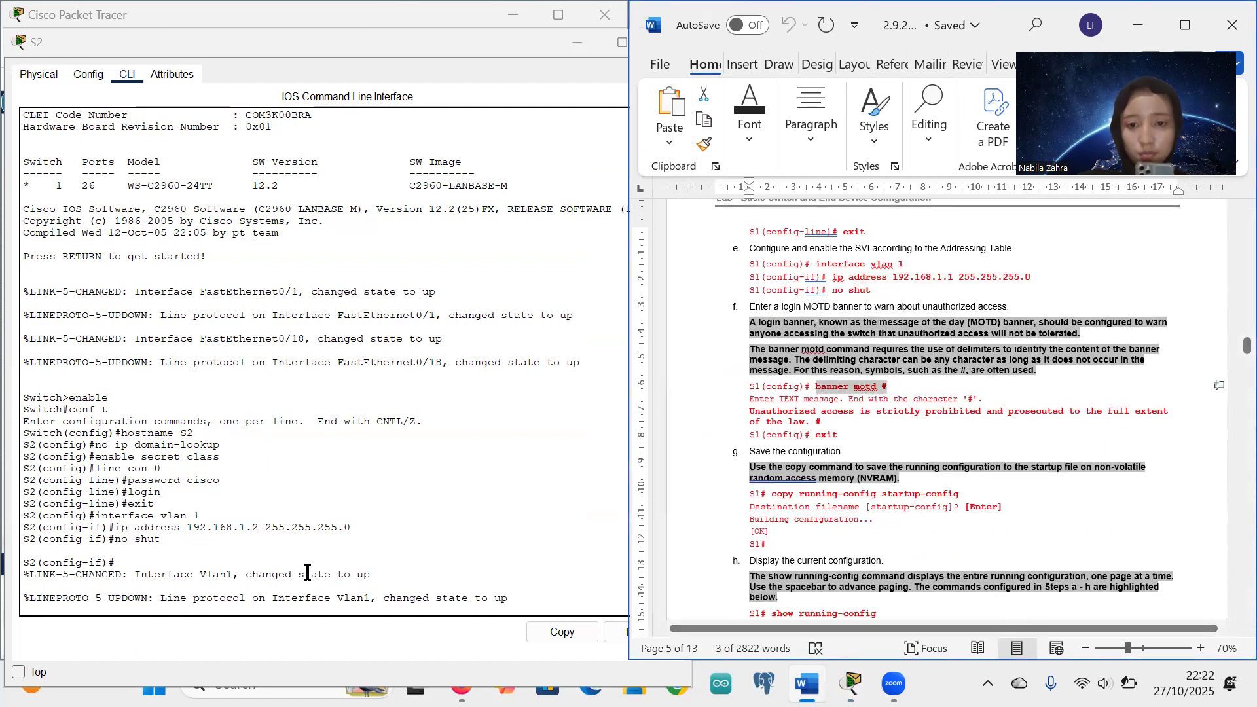
pyautogui.click(122, 607)
pyautogui.press('Return')
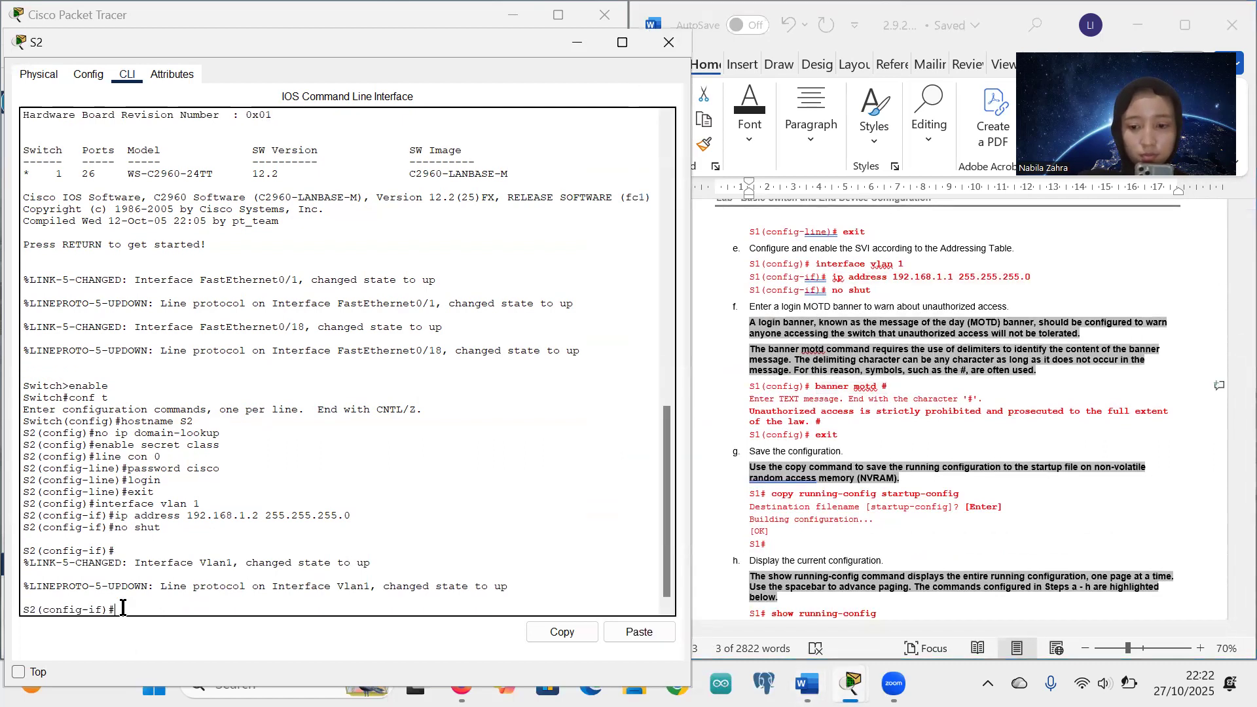
pyautogui.rightClick(123, 609)
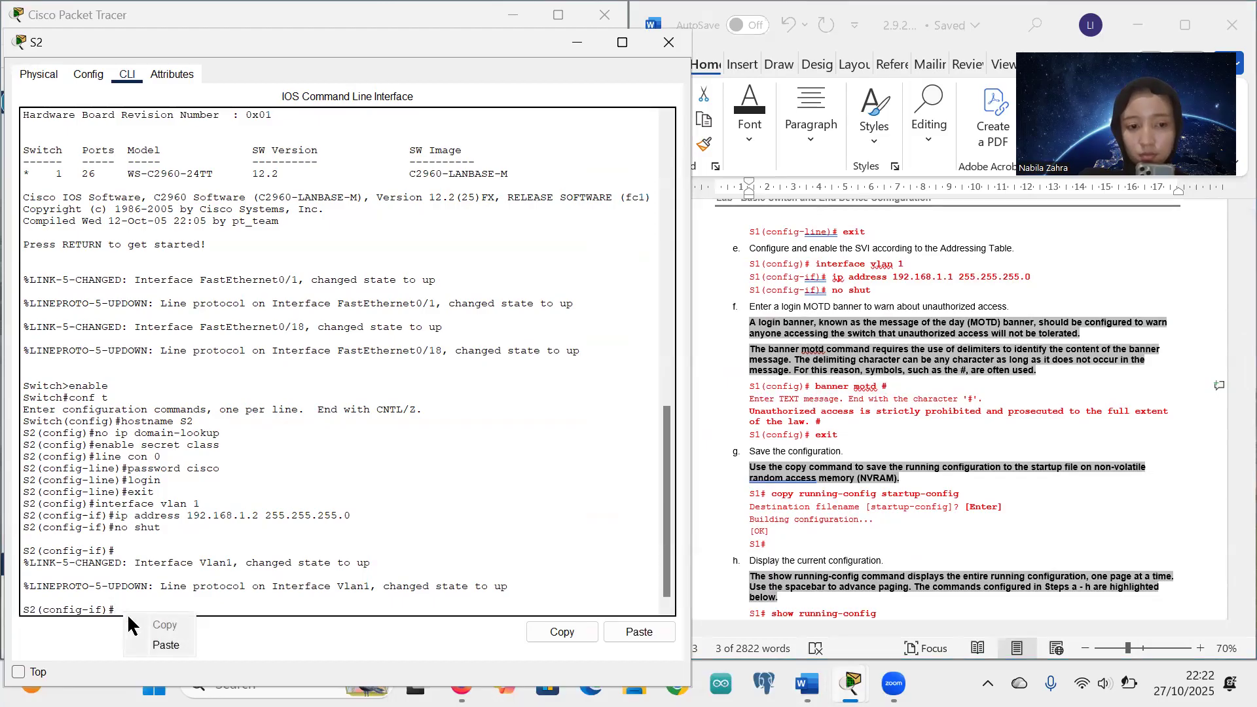
pyautogui.click(167, 646)
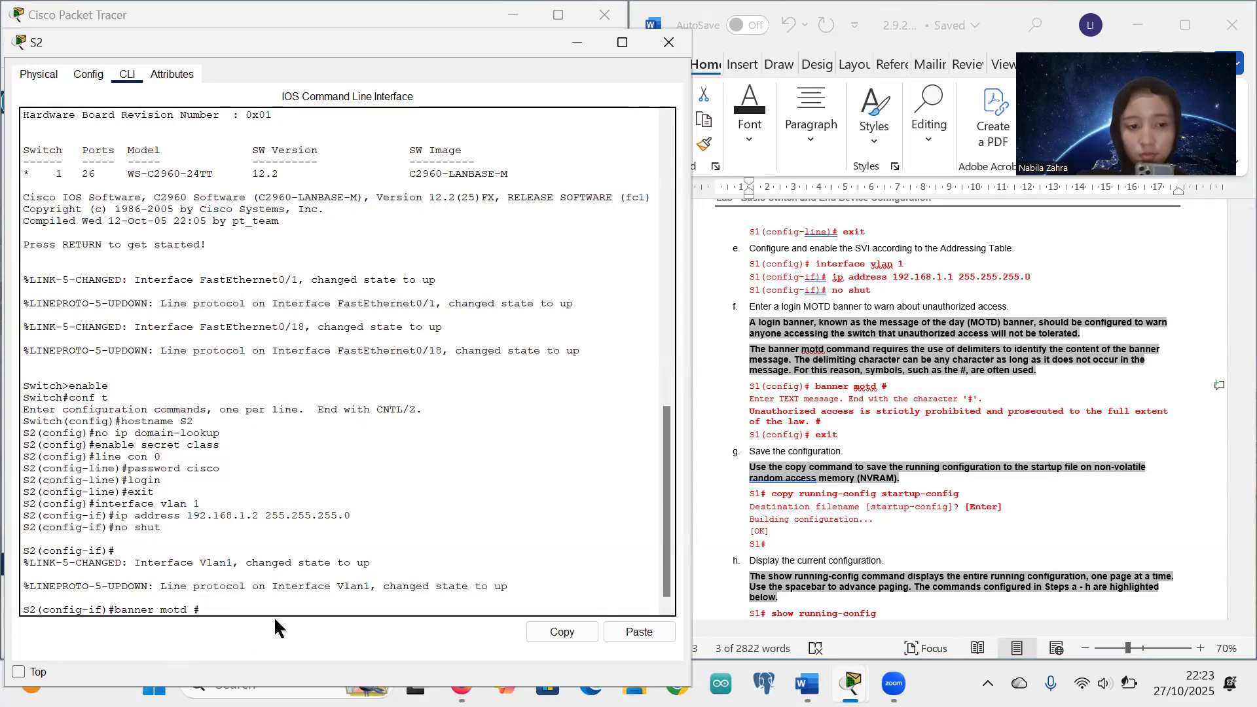
pyautogui.press('Return')
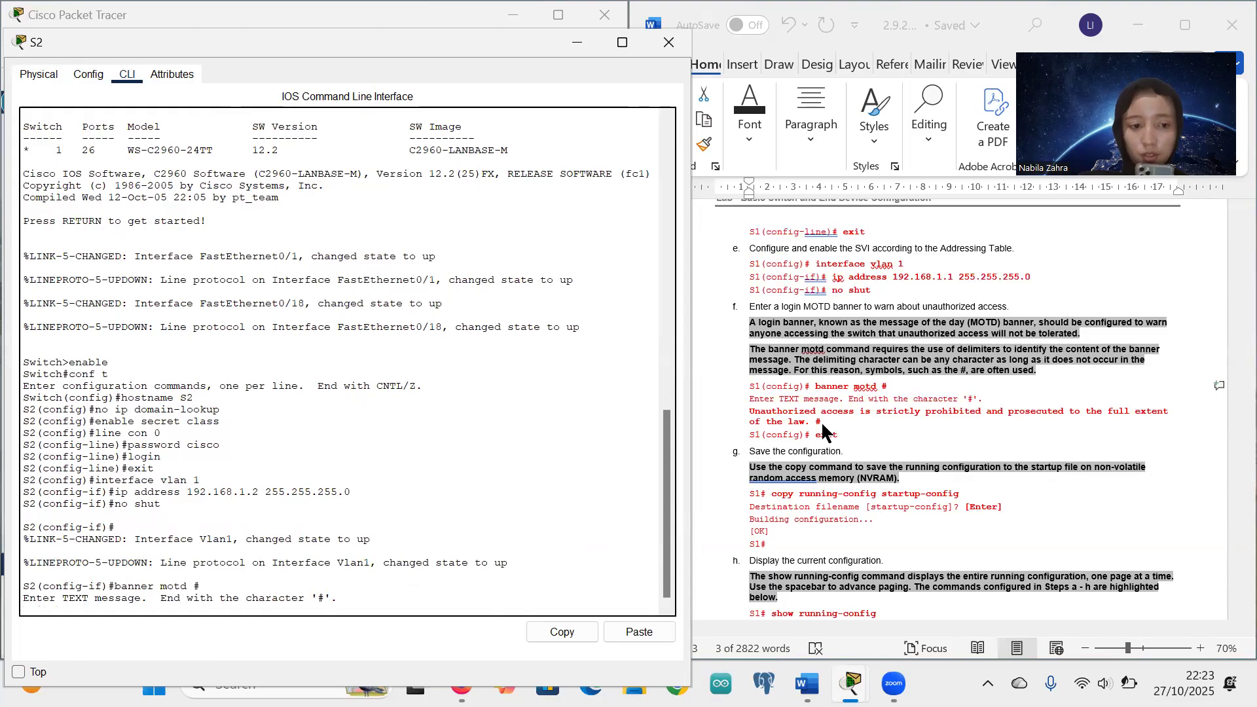
# Copy "Unauthorized access is strictly prohibited and prosecuted to the full extent of the law. #" from the lab document as S2's banner message
pyautogui.hotkey('alt', 'Tab')
pyautogui.moveTo(750, 411); pyautogui.dragTo(822, 423)
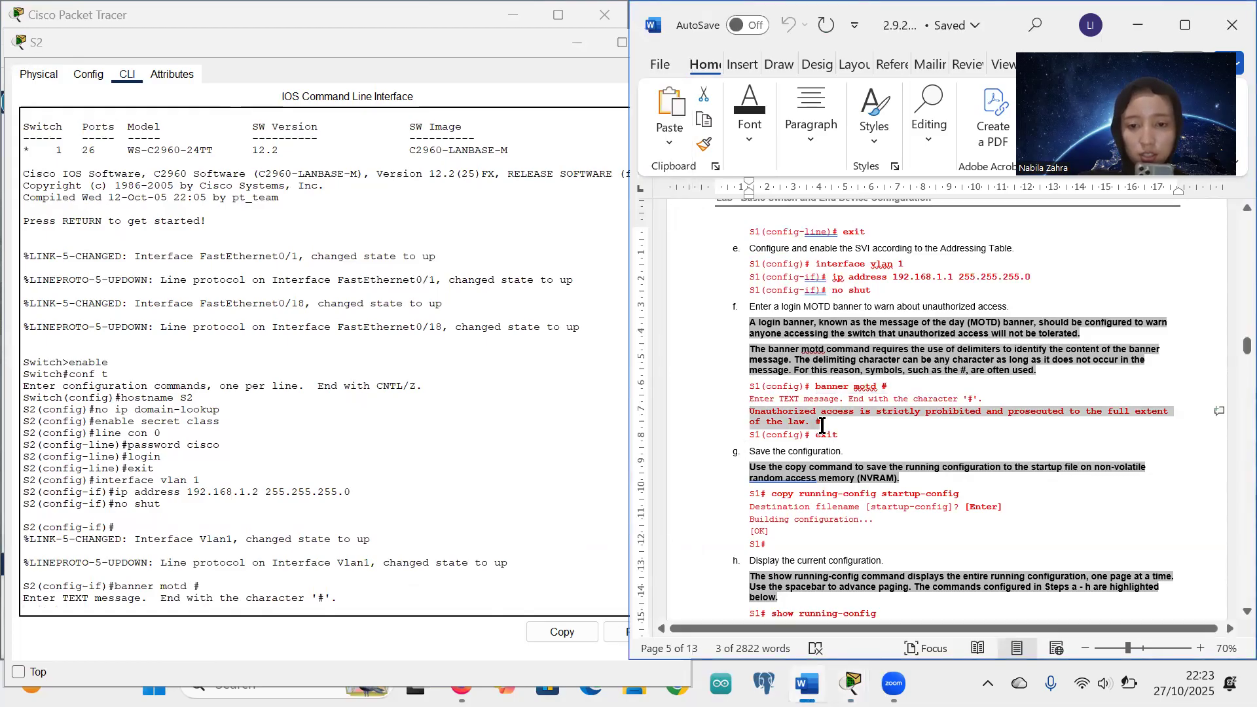
pyautogui.click(70, 632)
pyautogui.rightClick(63, 611)
pyautogui.click(105, 648)
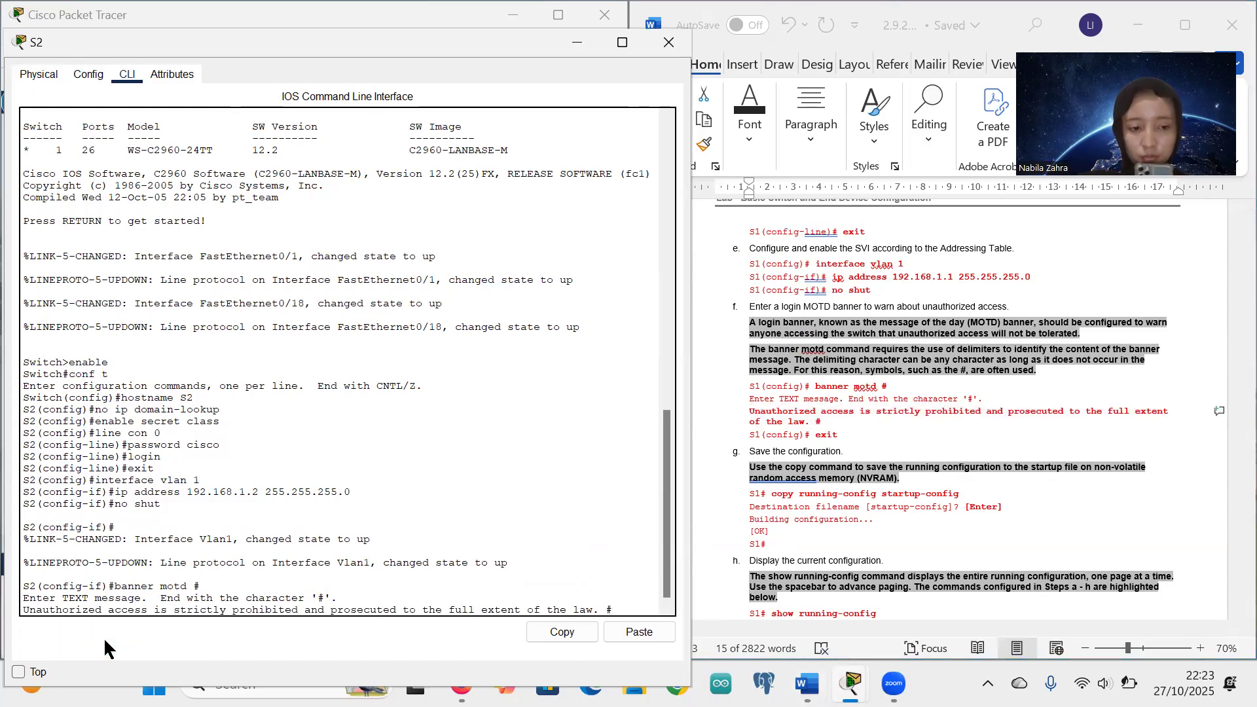
pyautogui.press('Return')
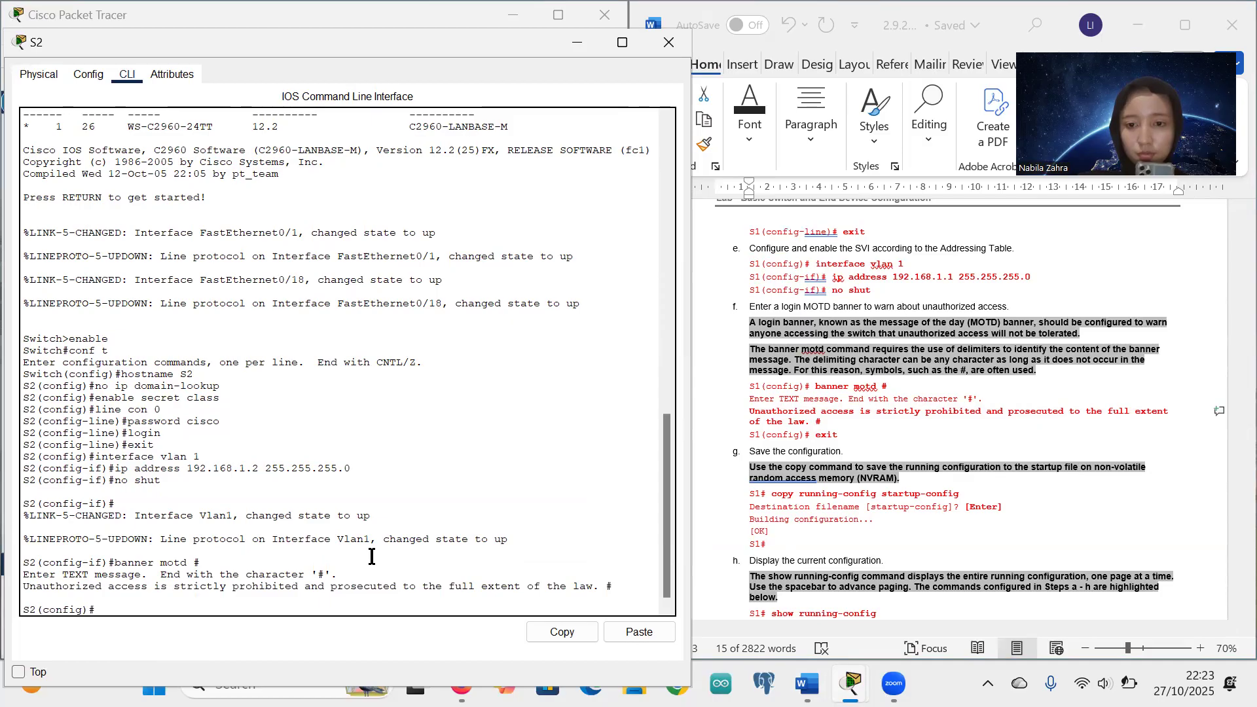
# Leave global configuration mode on S2 with exit and return to the privileged EXEC prompt
pyautogui.write('exit')
pyautogui.press('Return')
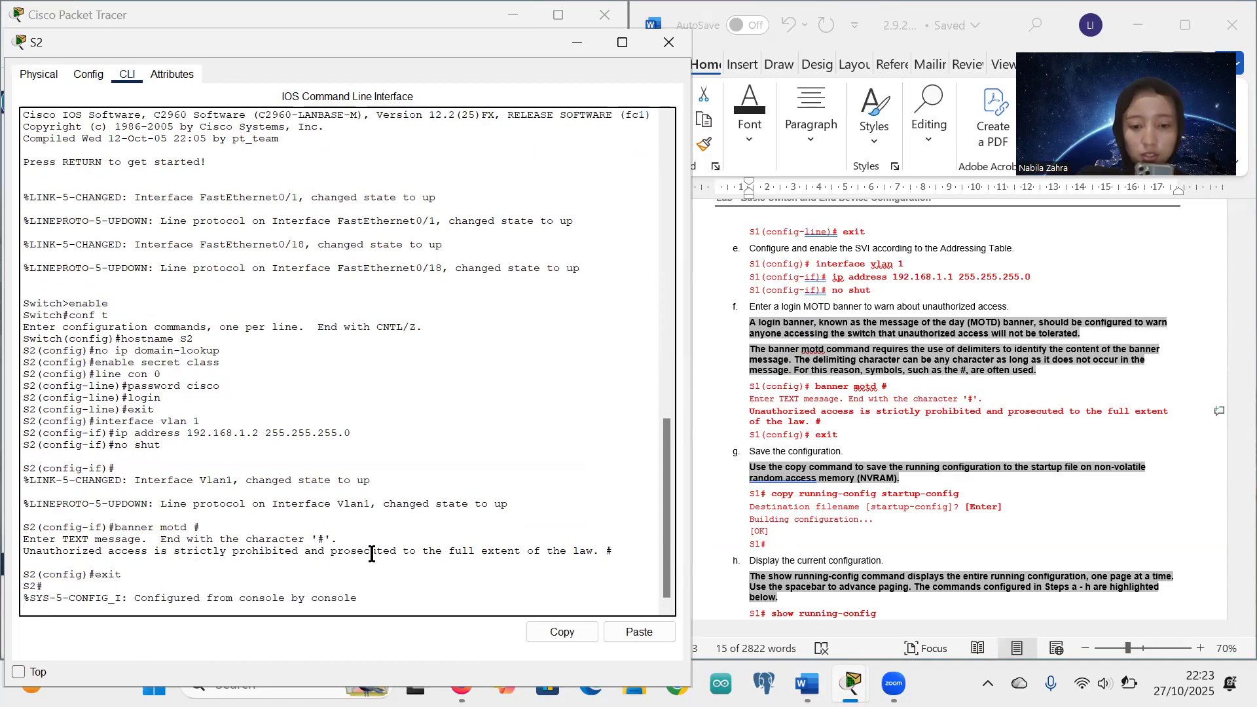
pyautogui.press('Return')
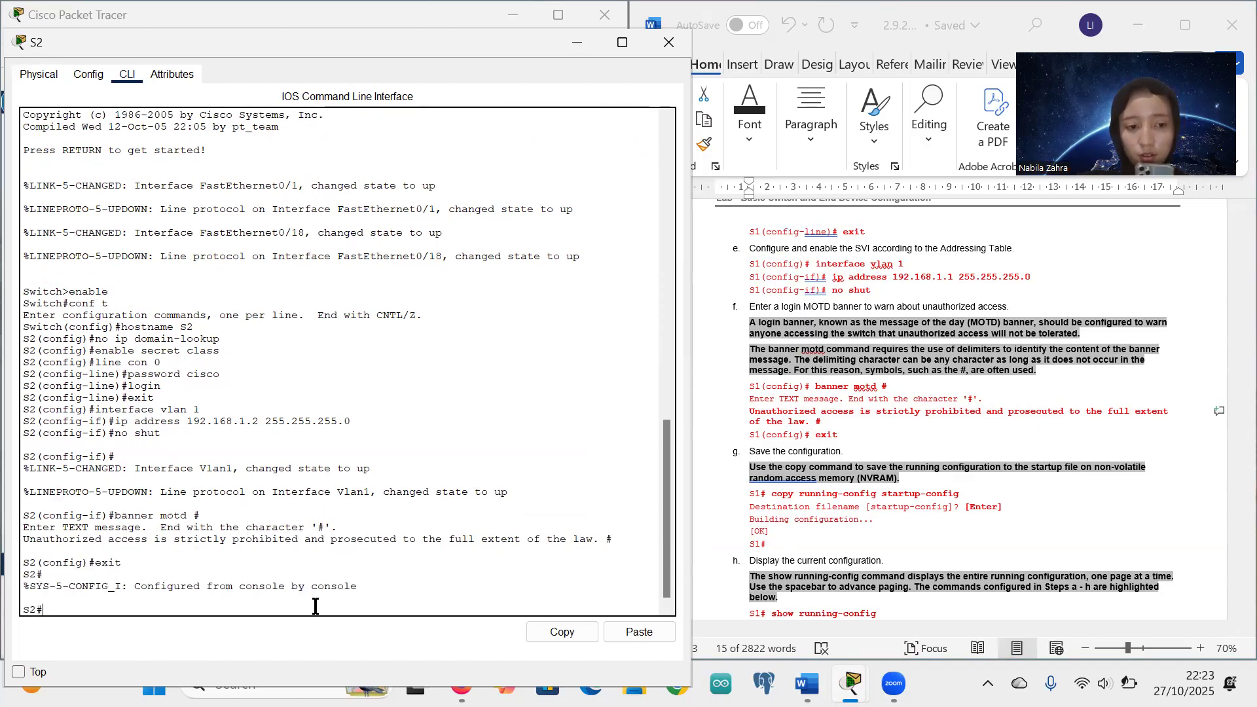
pyautogui.scroll(-1, 195, 517)
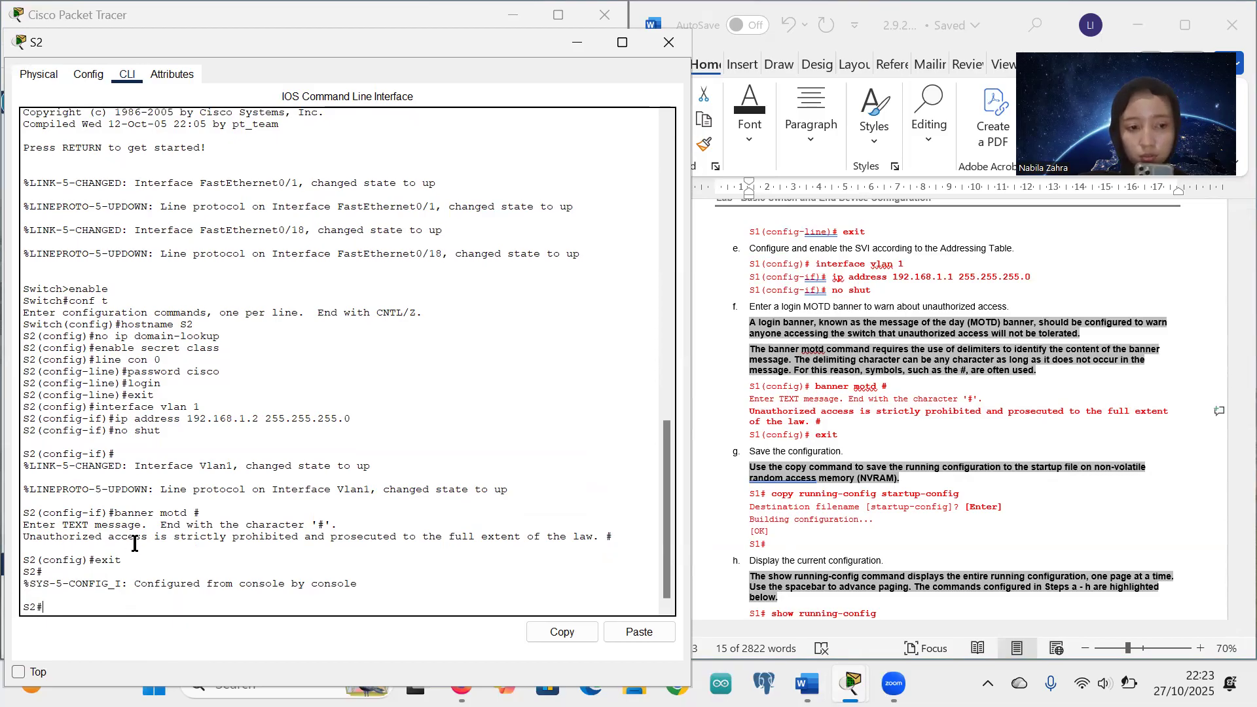
pyautogui.press('Return')
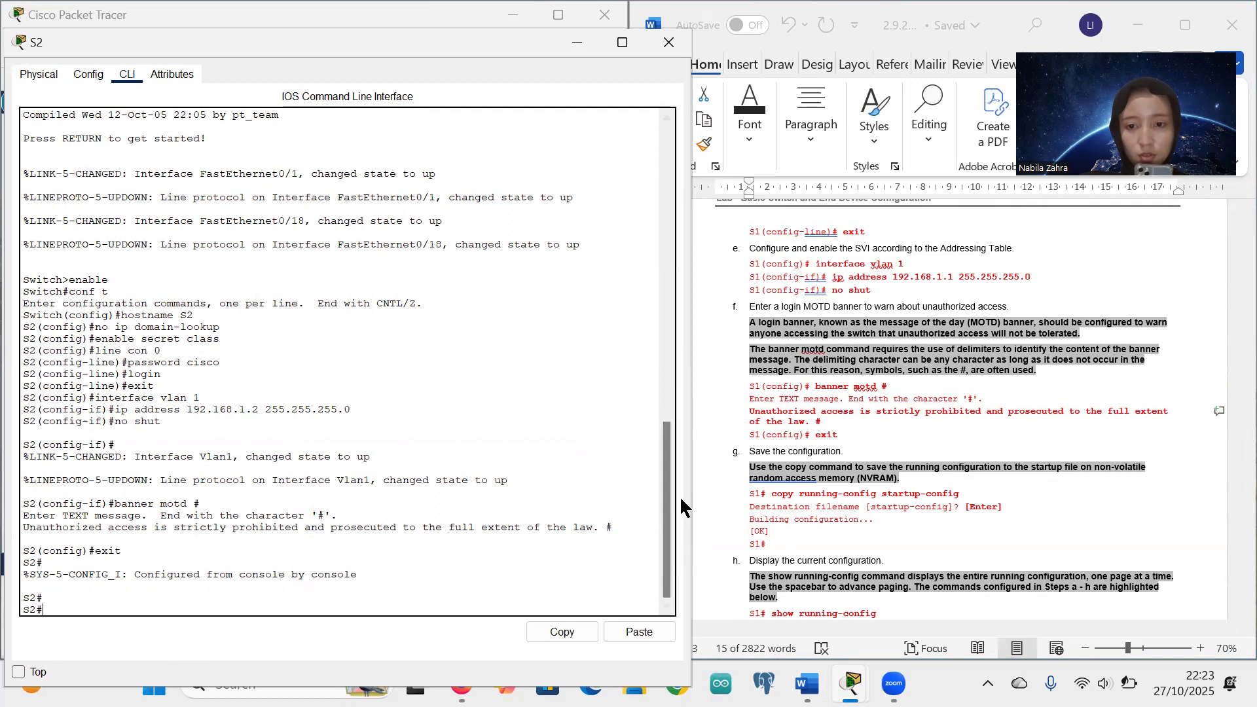
# Copy copy running-config startup-config from the lab document and run it on S2, accepting the default destination filename
pyautogui.scroll(-1, 813, 500)
pyautogui.scroll(-2, 812, 500)
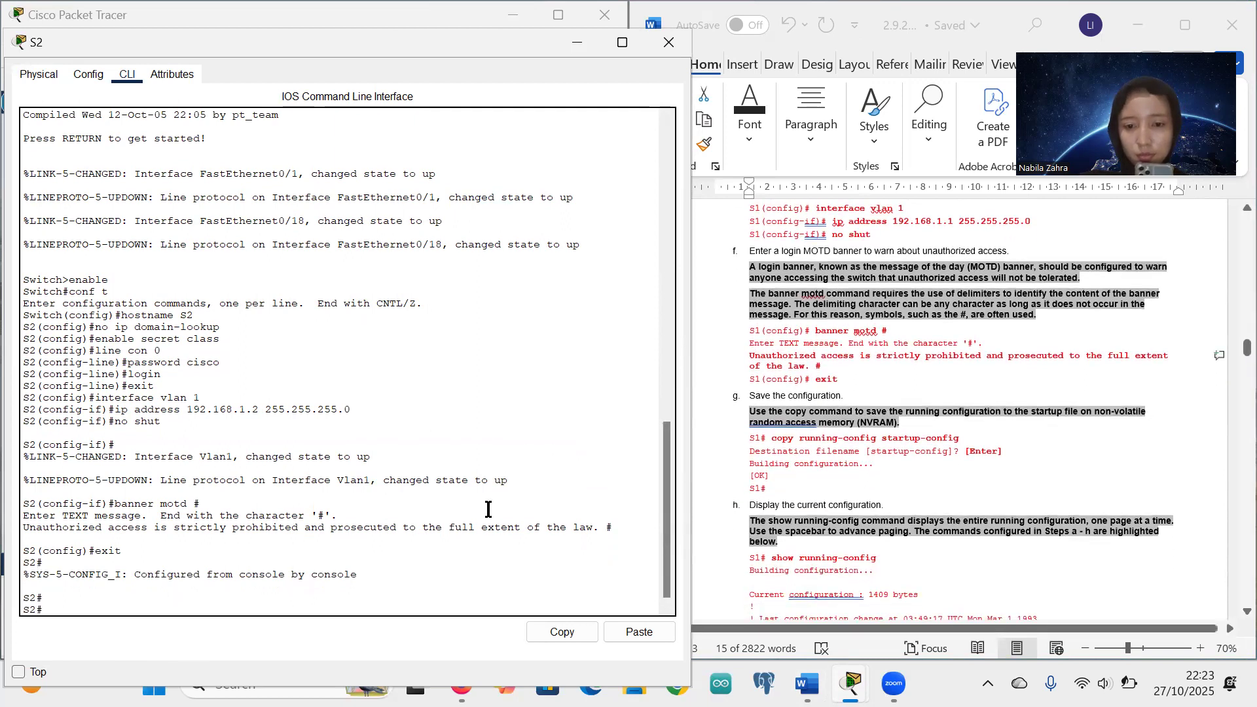
pyautogui.scroll(-1, 808, 462)
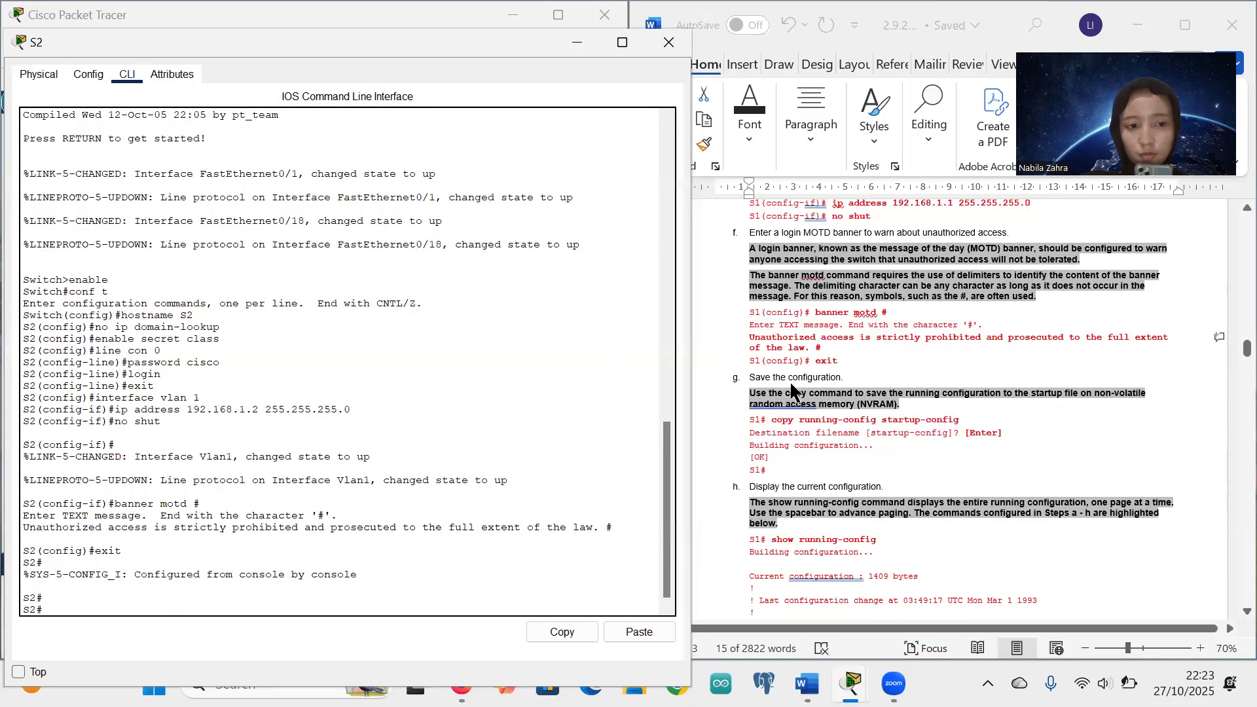
pyautogui.scroll(-2, 817, 438)
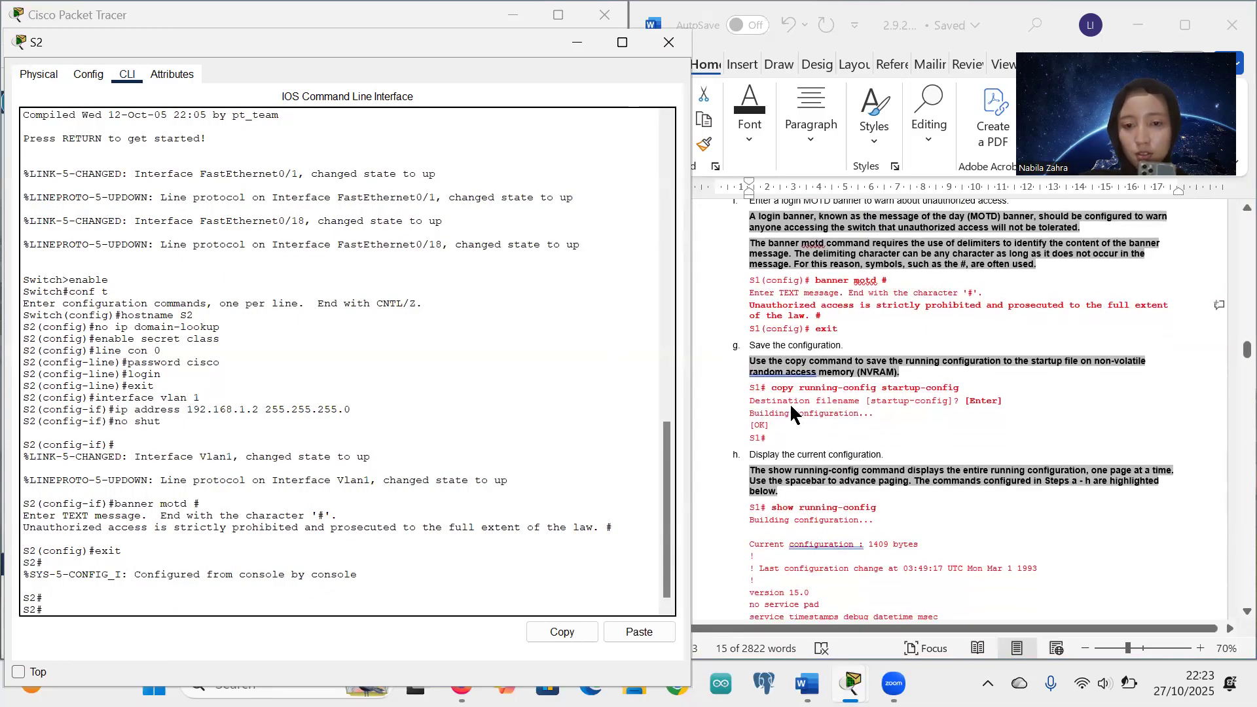
pyautogui.click(776, 390)
pyautogui.moveTo(771, 387); pyautogui.dragTo(958, 391)
pyautogui.hotkey('ctrl', 'c')
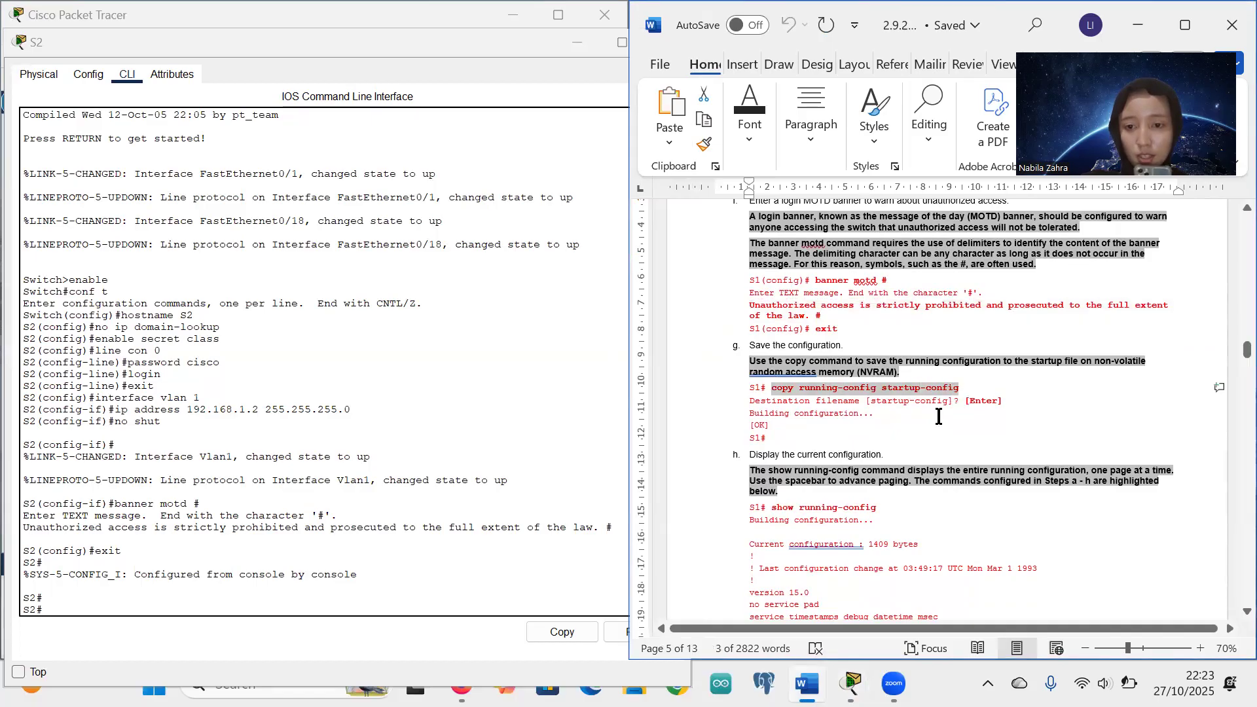
pyautogui.click(87, 597)
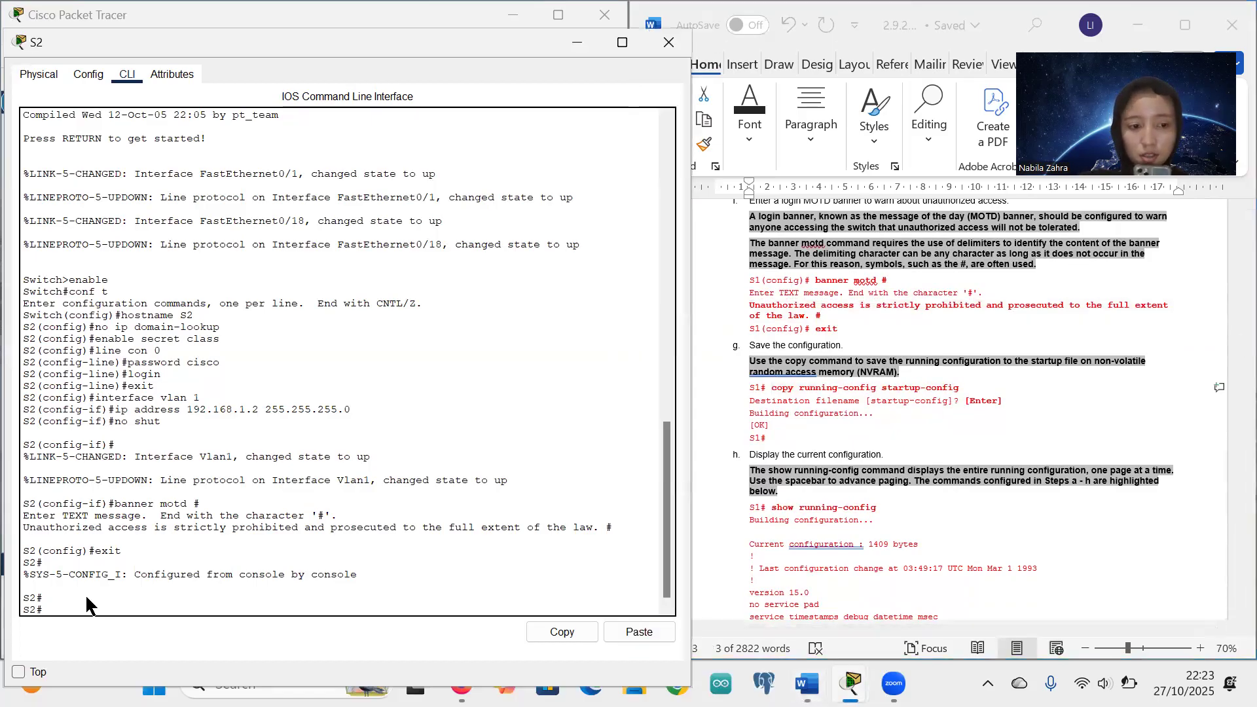
pyautogui.rightClick(87, 597)
pyautogui.click(130, 629)
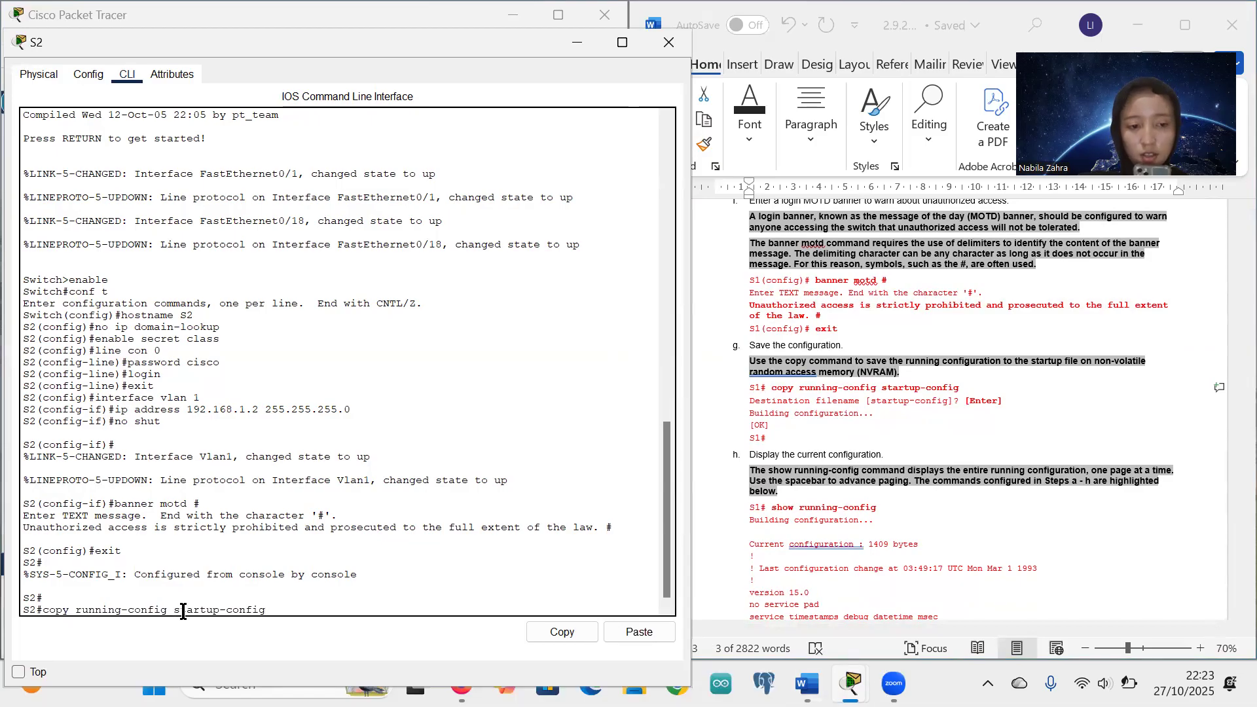
pyautogui.press('Return')
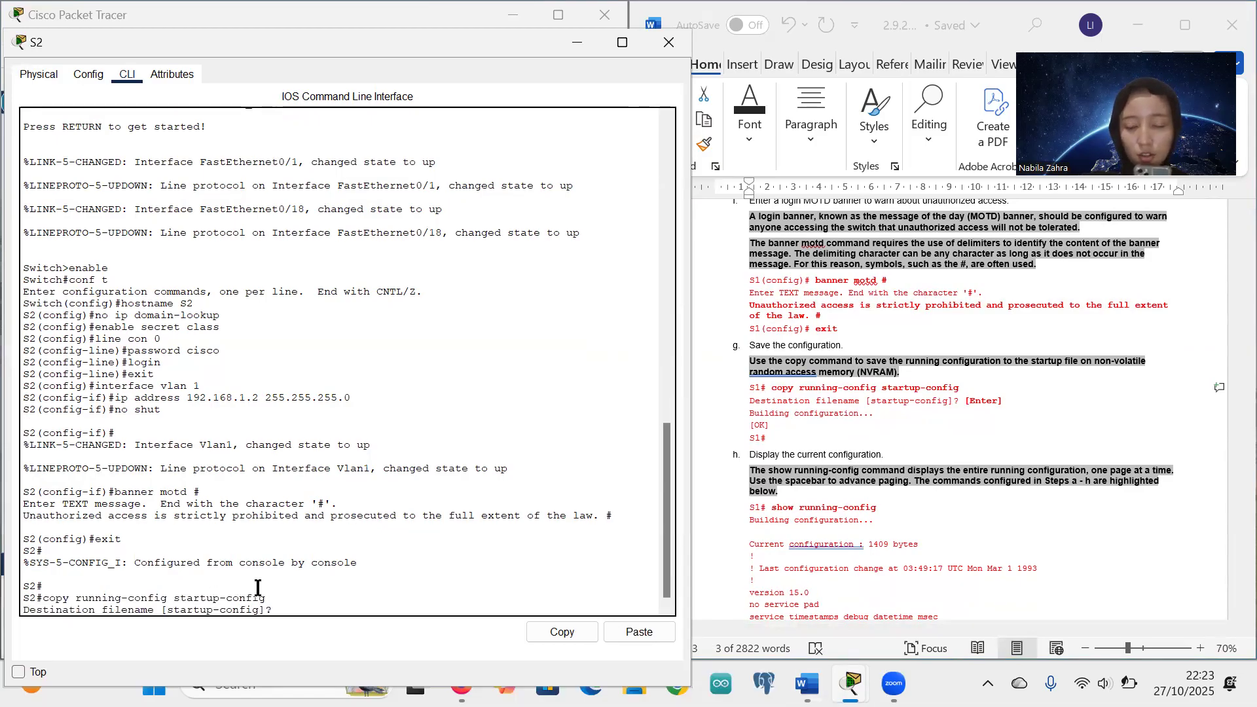
pyautogui.press('Return')
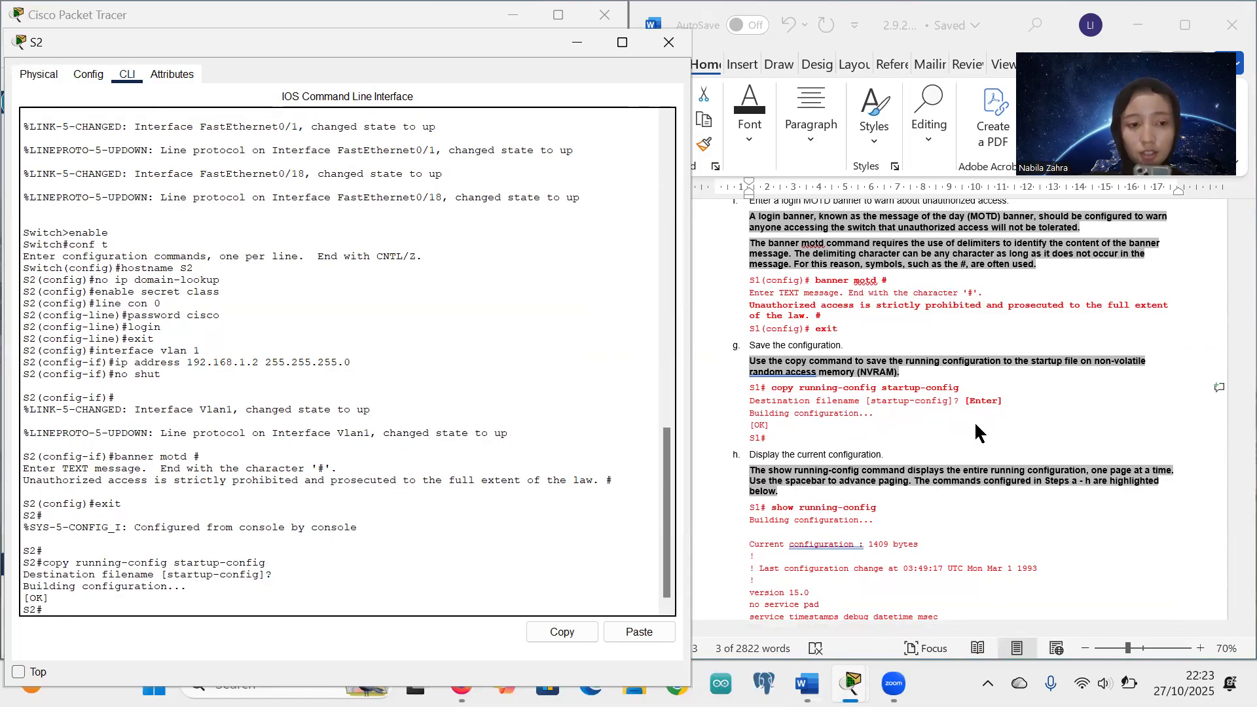
# Review the lab document's sections on show running-config, show version and show ip interface brief, through to the interface status table
pyautogui.scroll(-5, 901, 431)
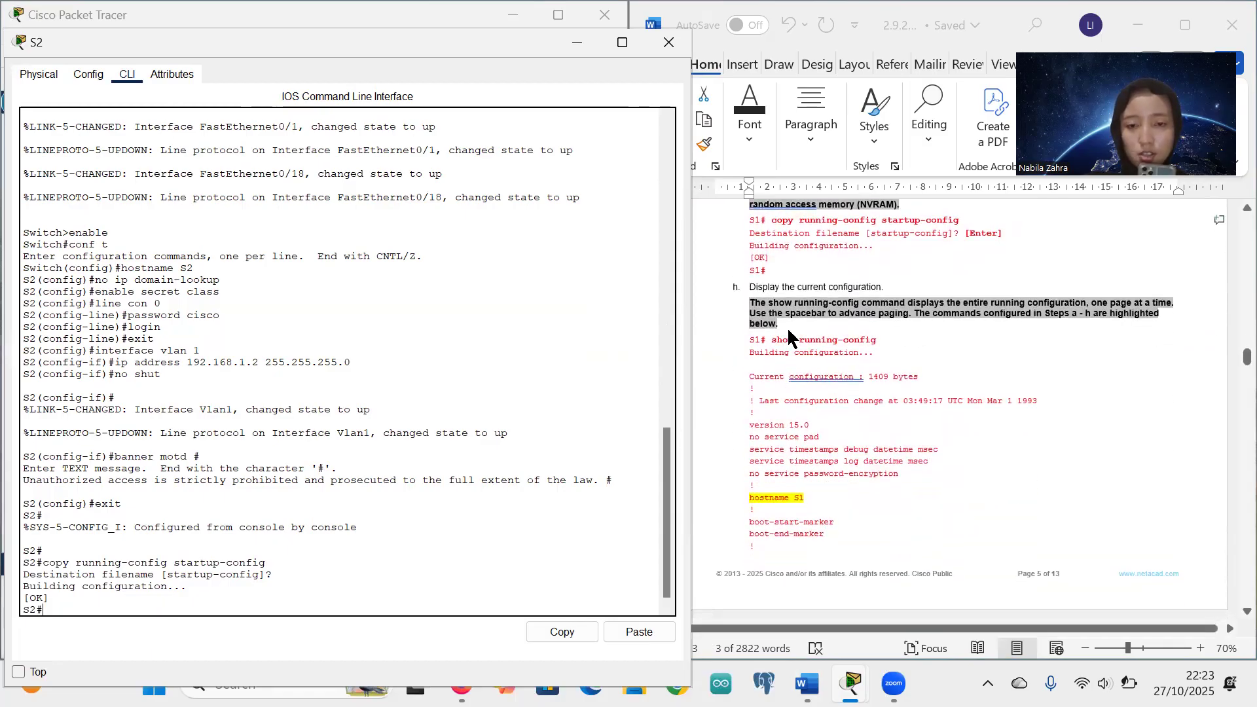
pyautogui.scroll(-1, 837, 499)
pyautogui.scroll(-7, 837, 508)
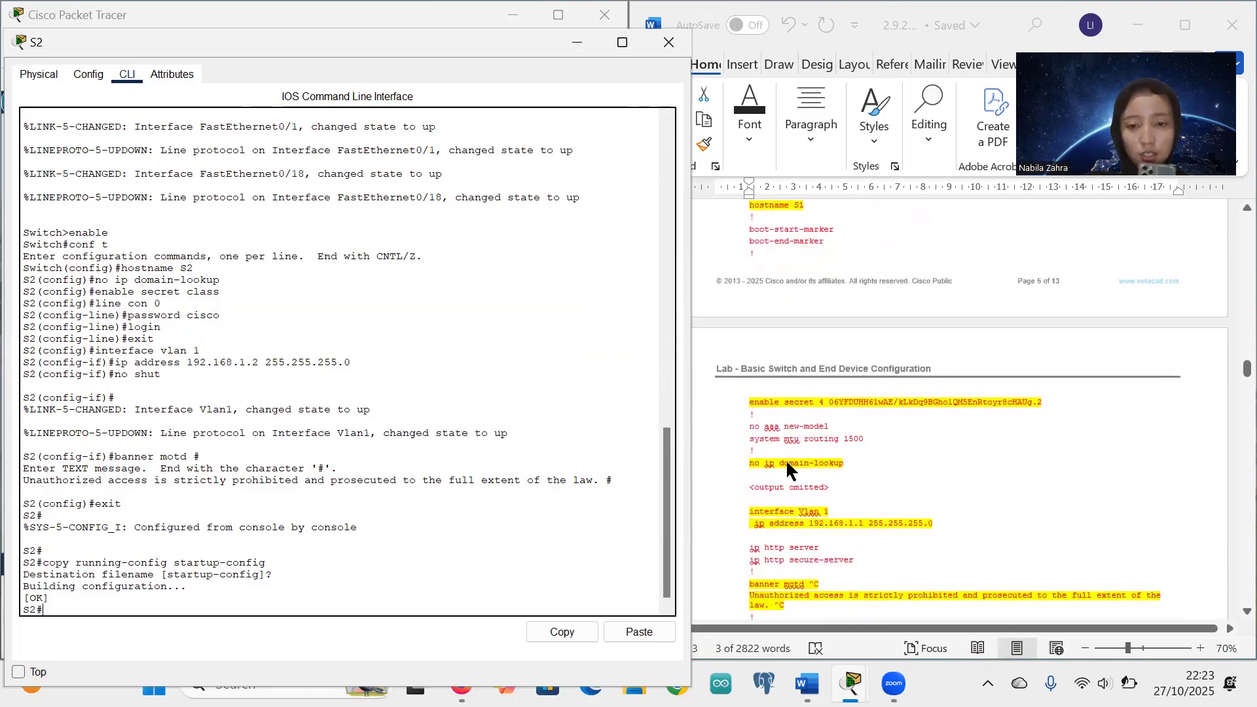
pyautogui.scroll(4, 790, 477)
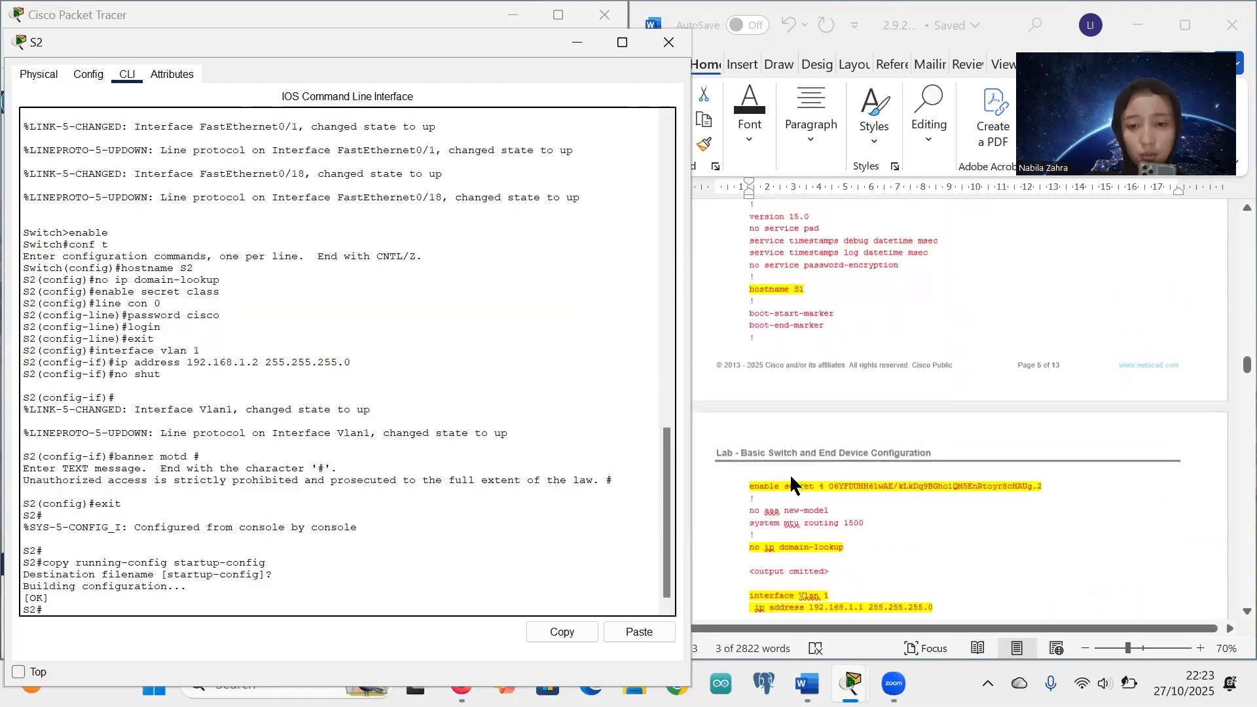
pyautogui.scroll(2, 822, 353)
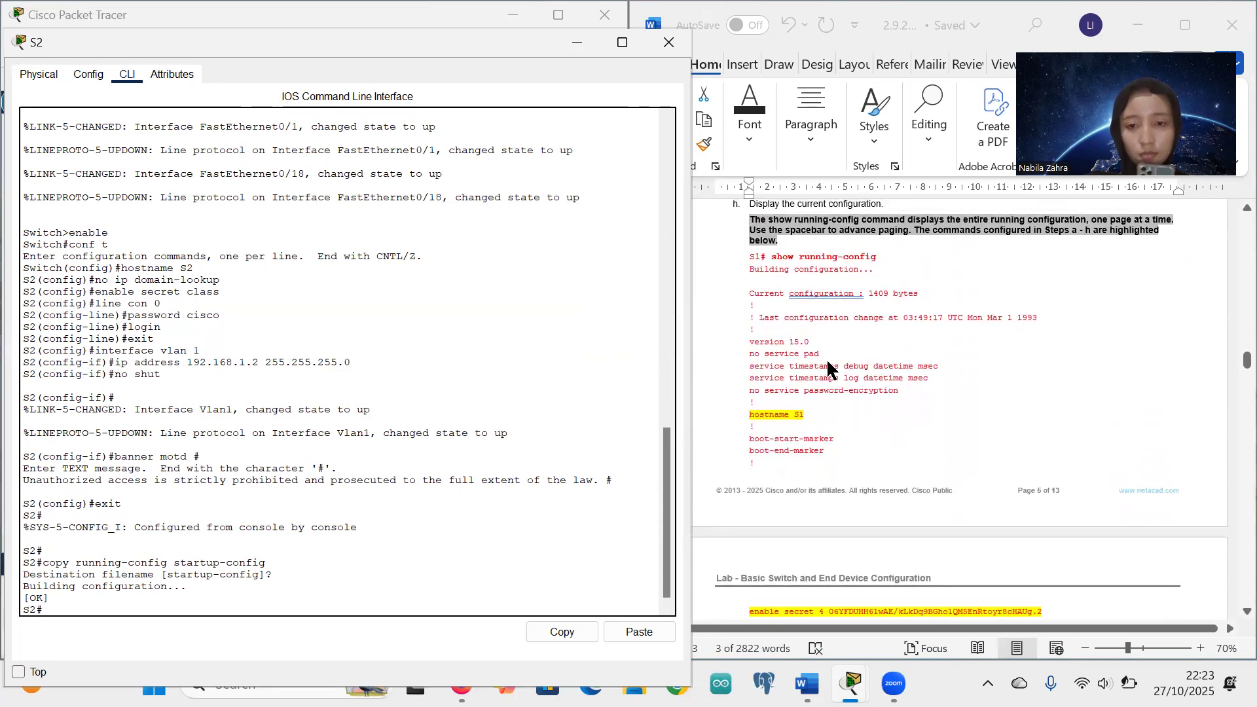
pyautogui.scroll(-10, 898, 426)
pyautogui.scroll(-6, 897, 420)
pyautogui.scroll(-4, 900, 438)
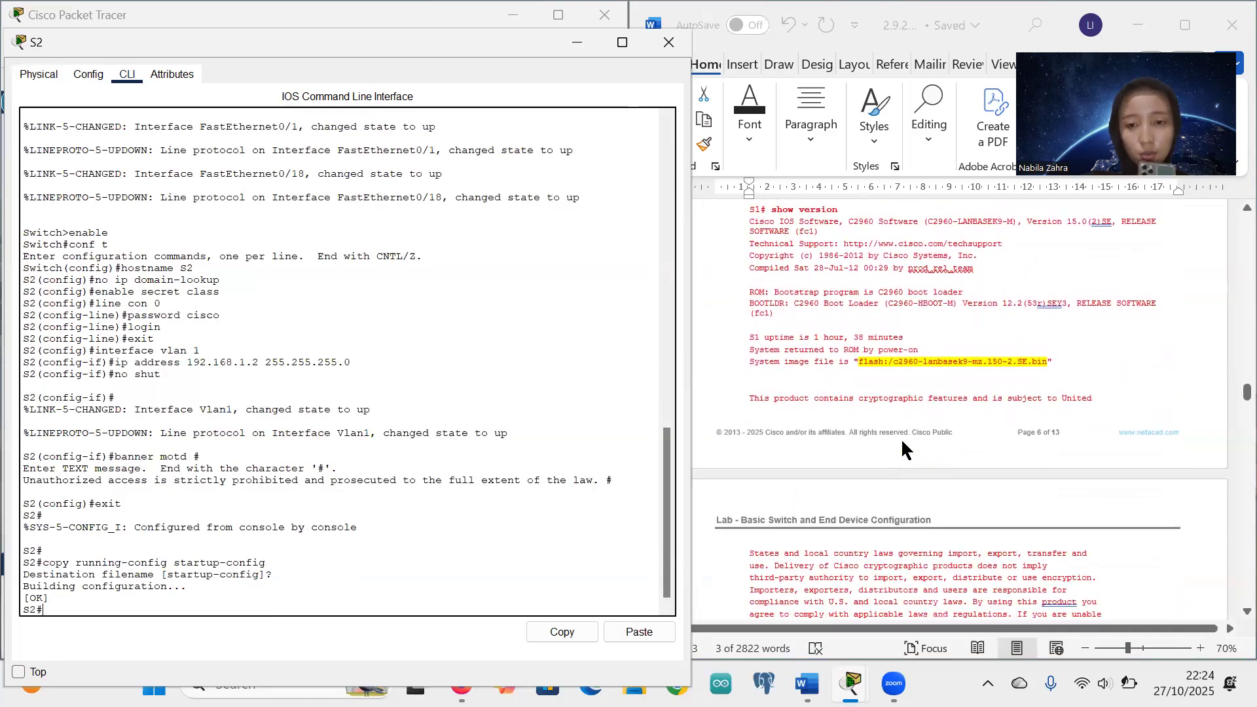
pyautogui.scroll(-9, 855, 430)
pyautogui.scroll(-10, 856, 436)
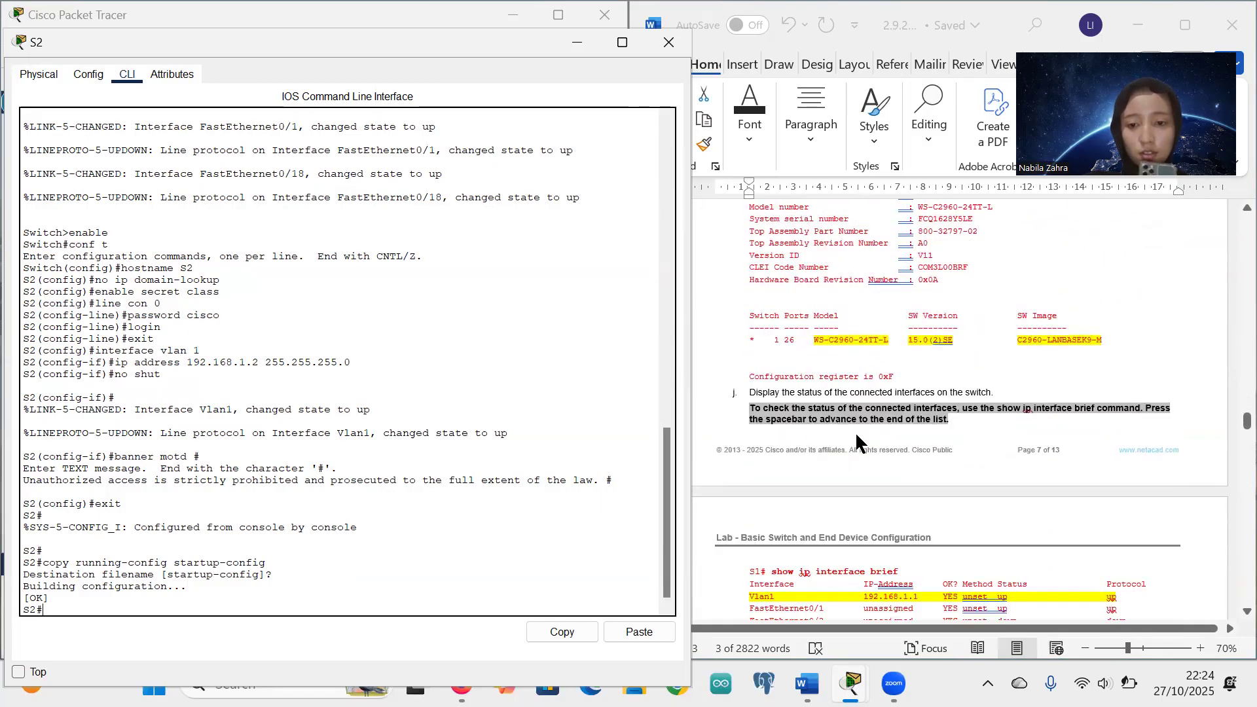
pyautogui.scroll(-5, 856, 435)
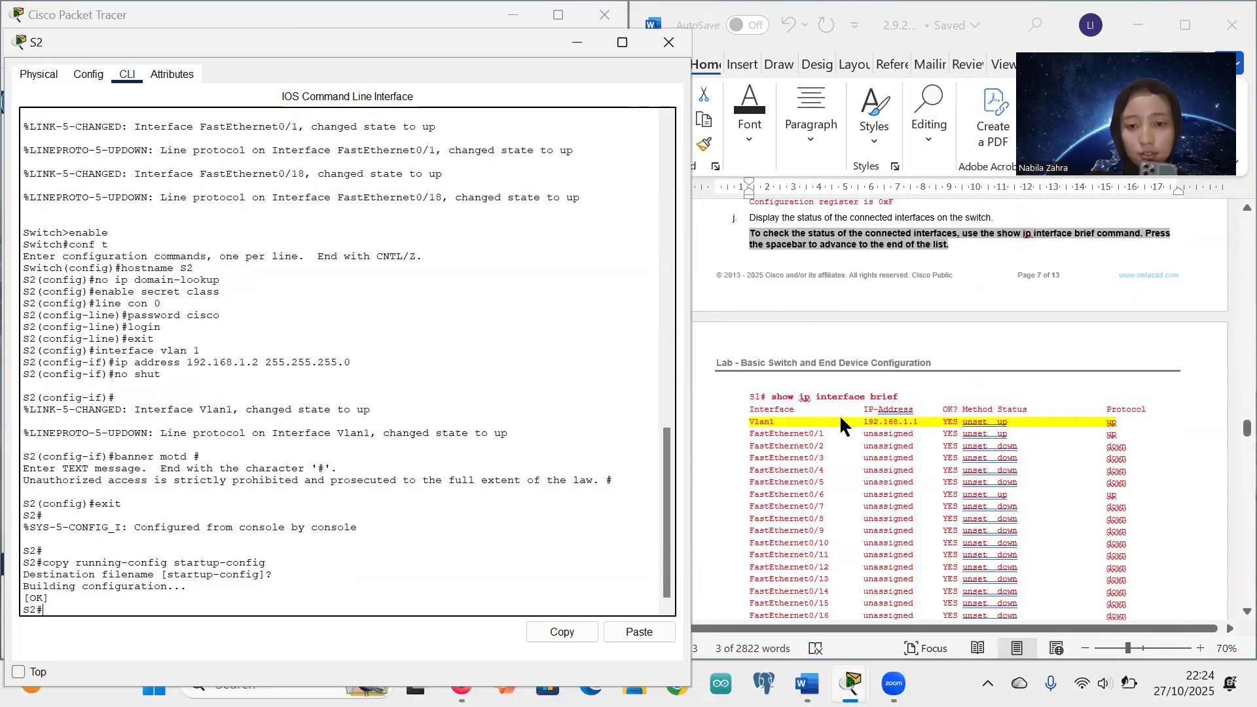
pyautogui.scroll(-3, 883, 431)
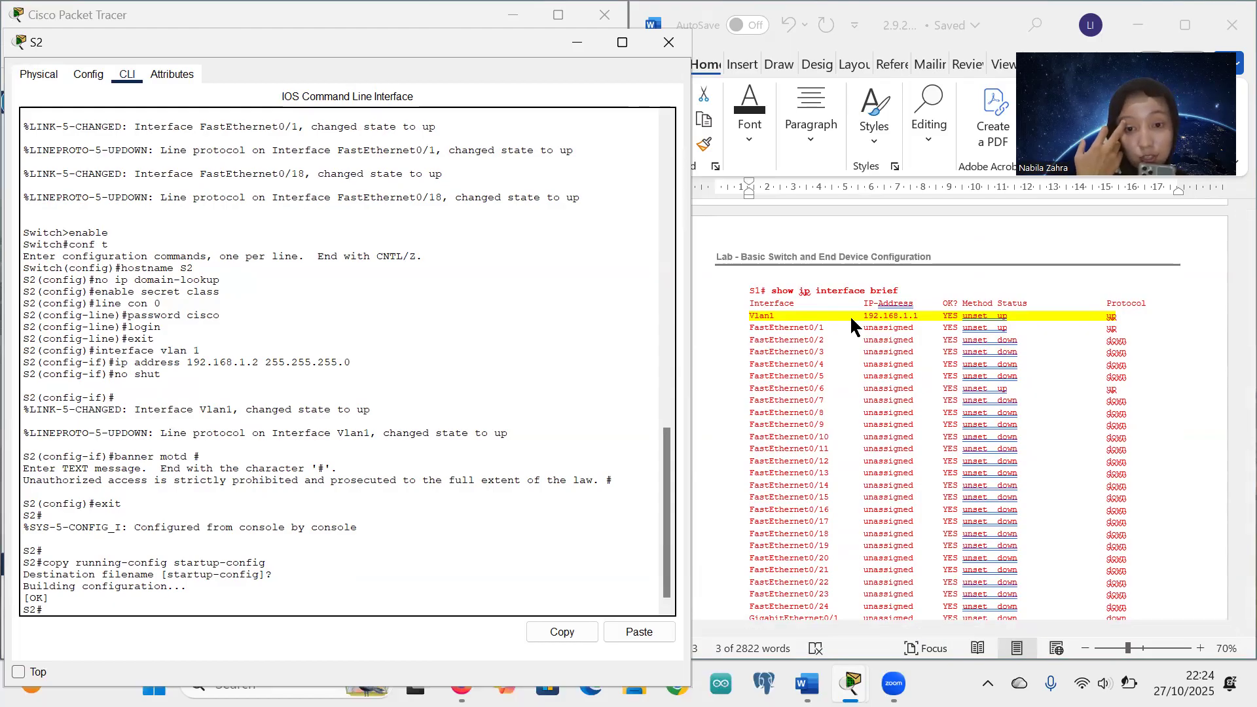
pyautogui.scroll(-8, 914, 390)
pyautogui.scroll(-3, 914, 390)
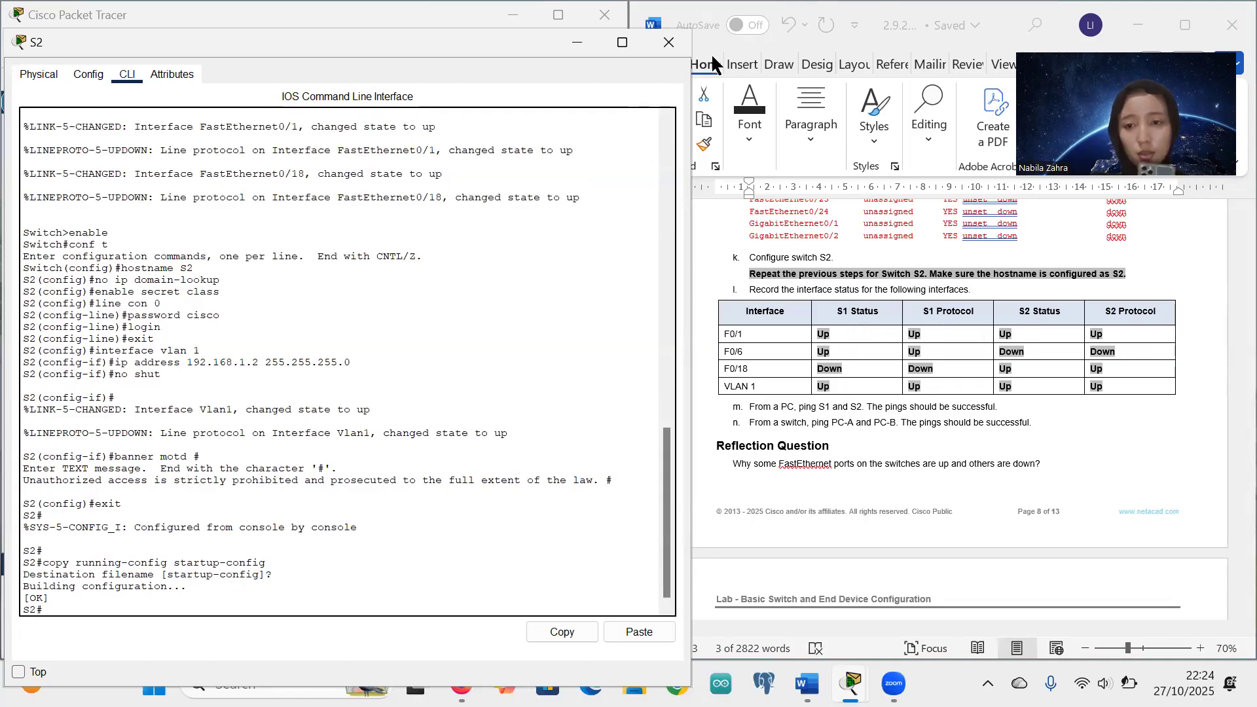
# Close S2's window, compare the topology's link states with the lab's interface status table, and skim the reflection answers and device configs
pyautogui.click(662, 44)
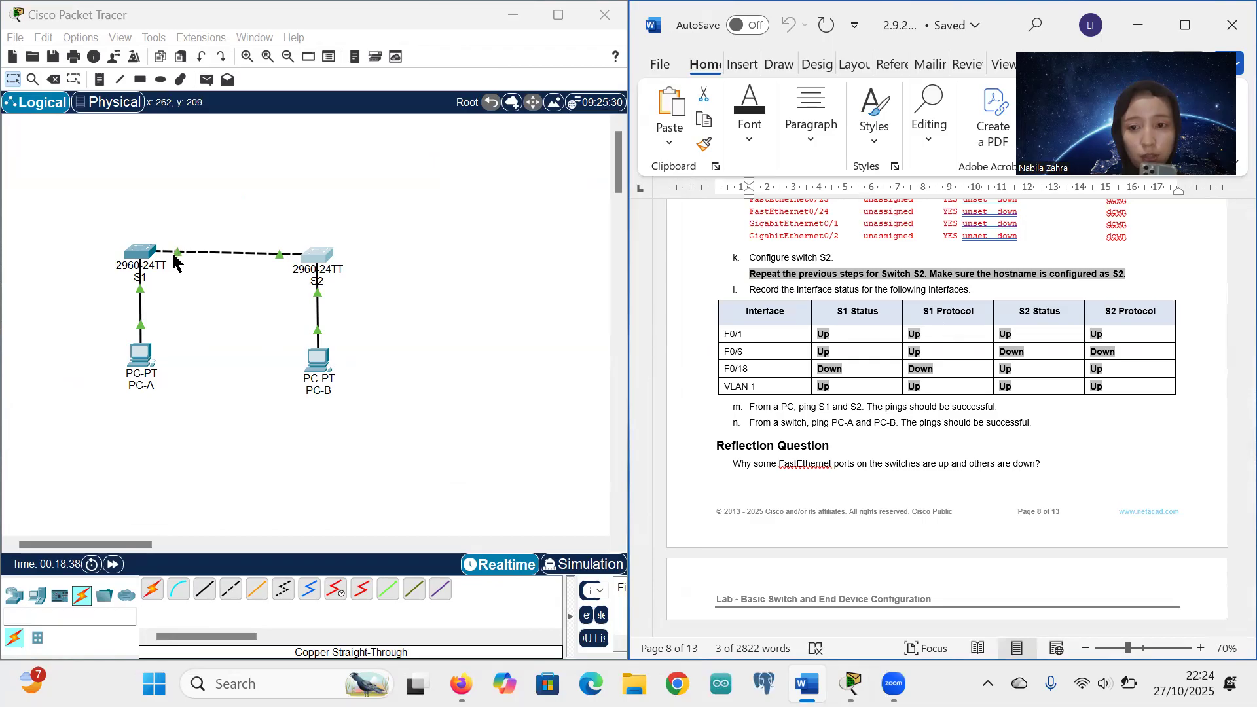
pyautogui.click(190, 310)
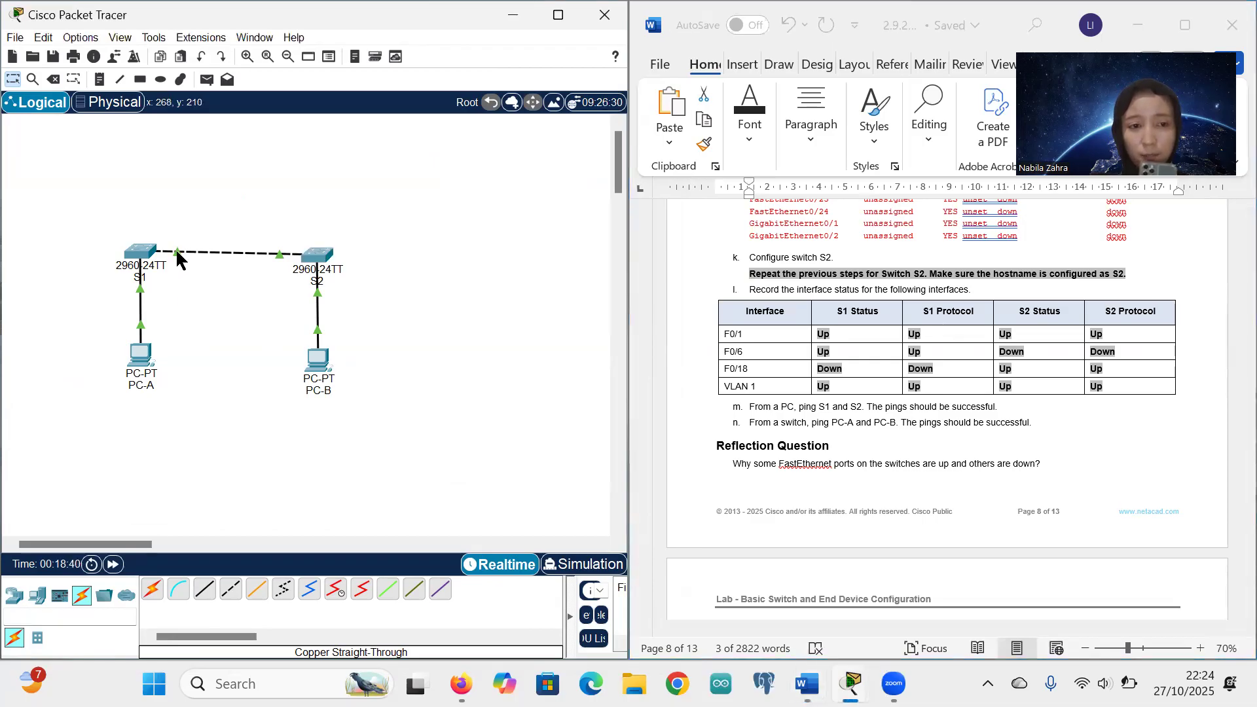
pyautogui.moveTo(178, 256)
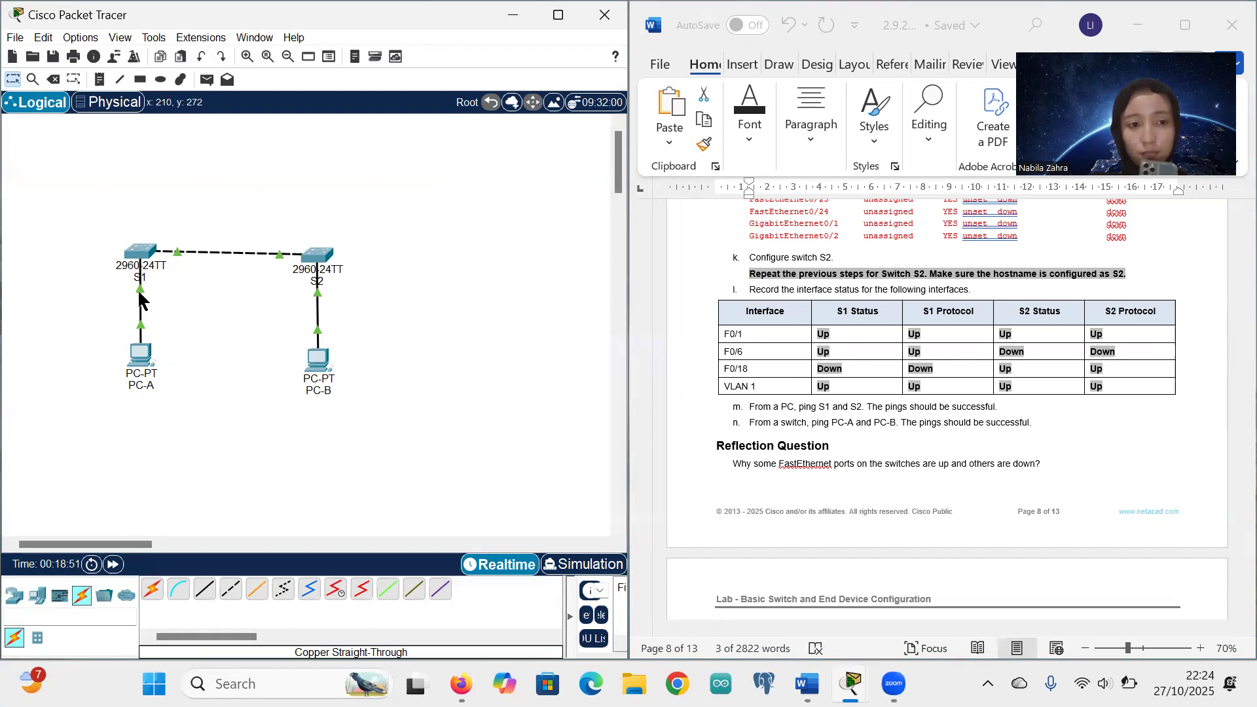
pyautogui.moveTo(139, 293)
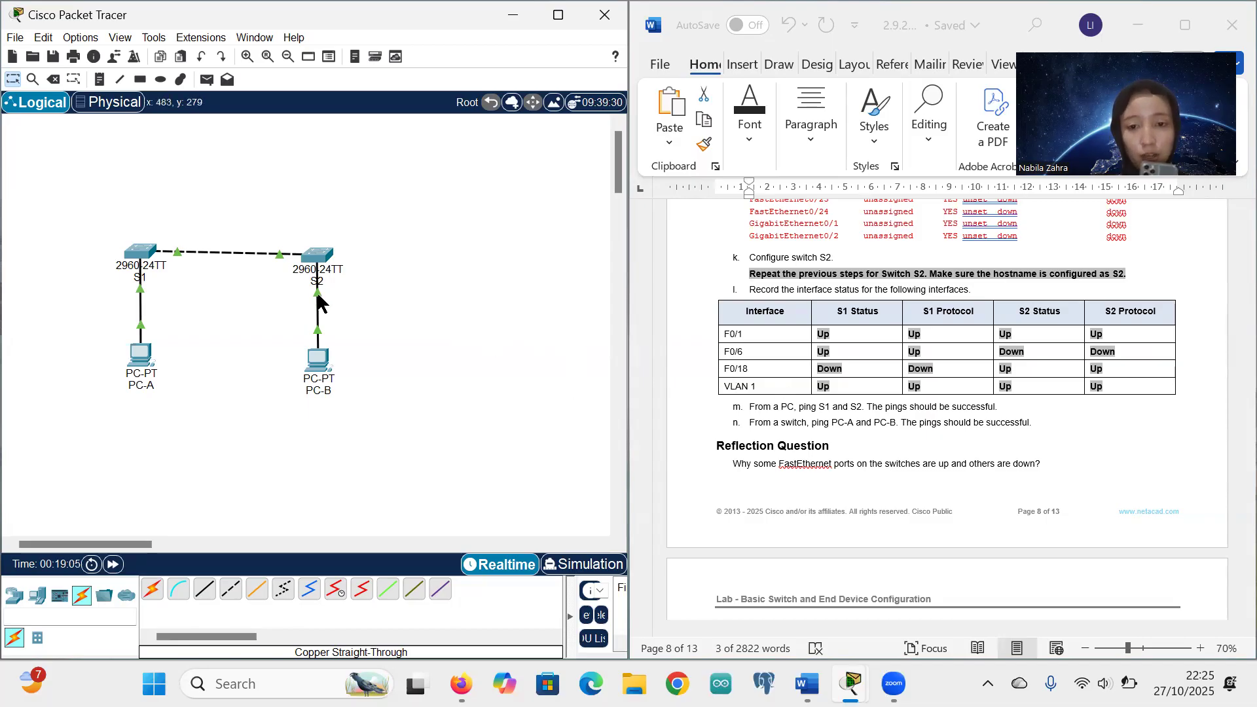
pyautogui.moveTo(320, 302)
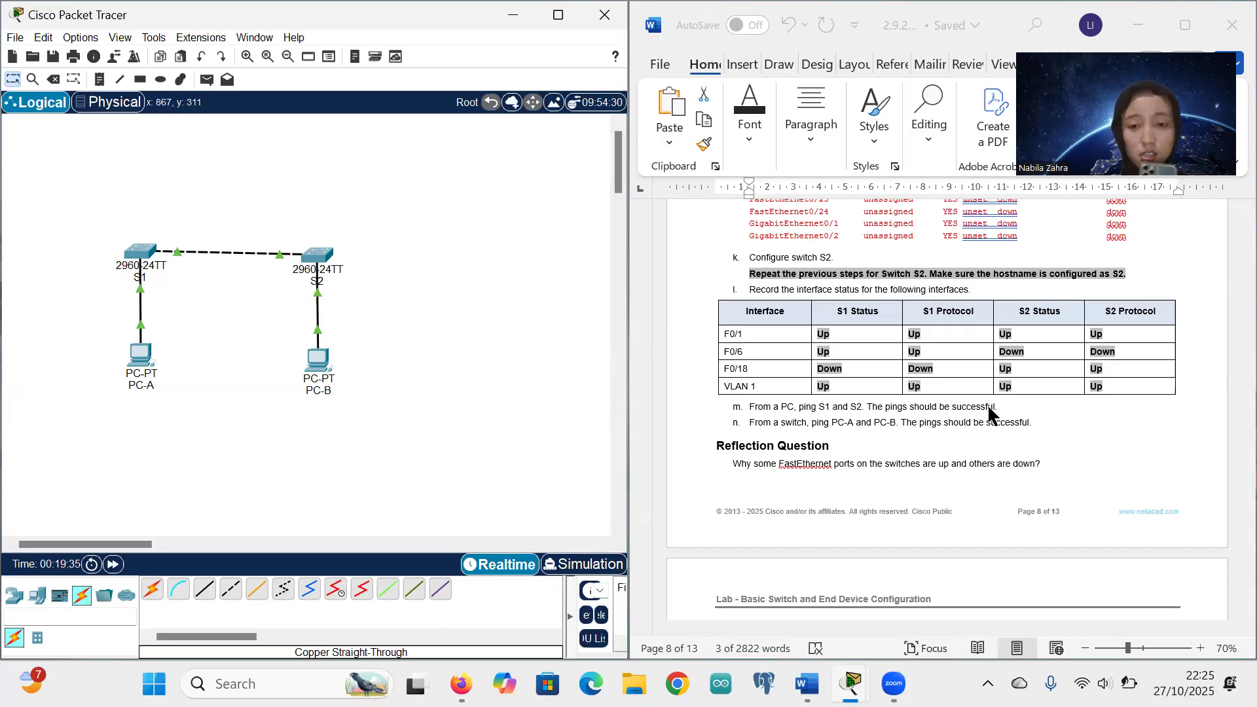
pyautogui.scroll(-2, 964, 388)
pyautogui.scroll(-10, 964, 388)
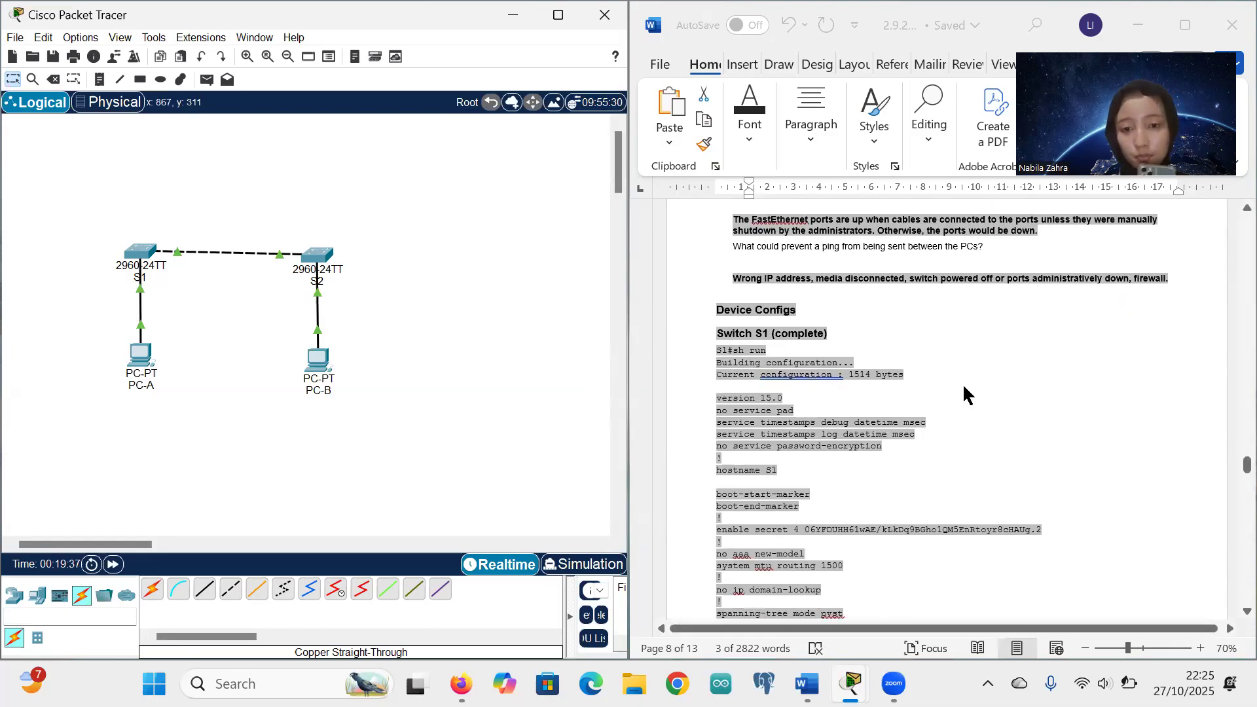
pyautogui.scroll(-3, 962, 383)
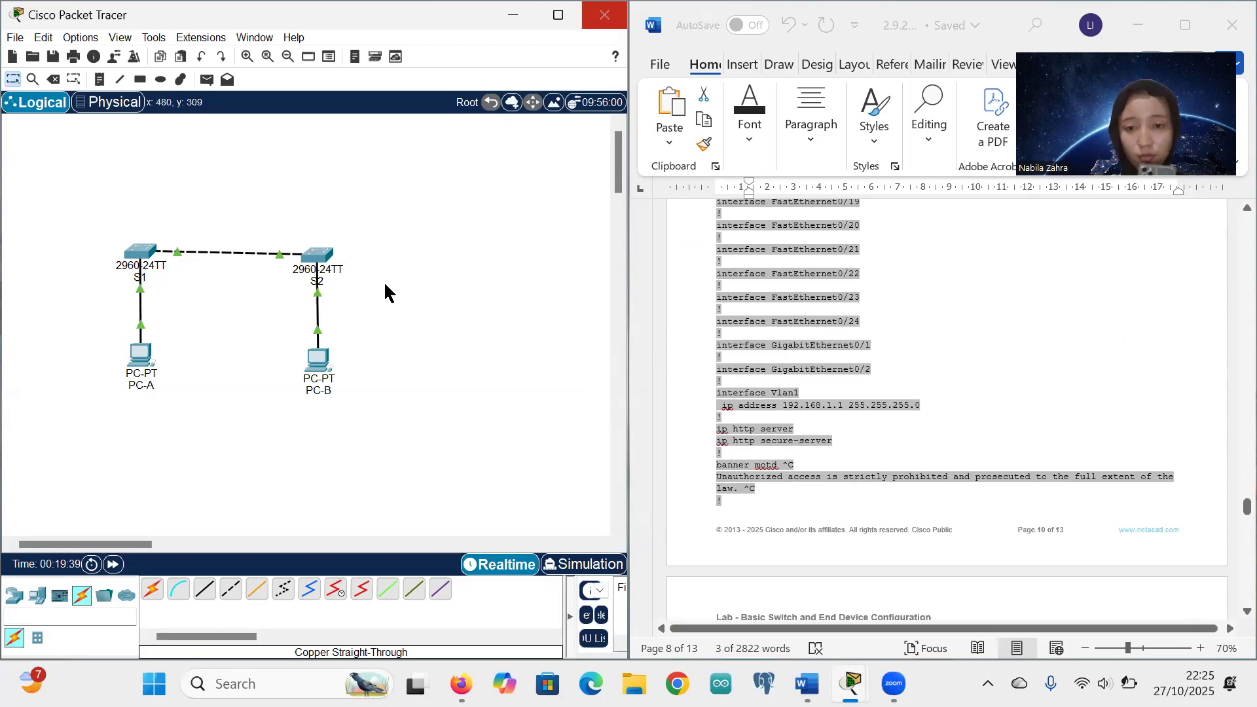
# Open the Command Prompt on PC-A, move its window clear of the lab document, and ping 192.168.1.1
pyautogui.click(141, 357)
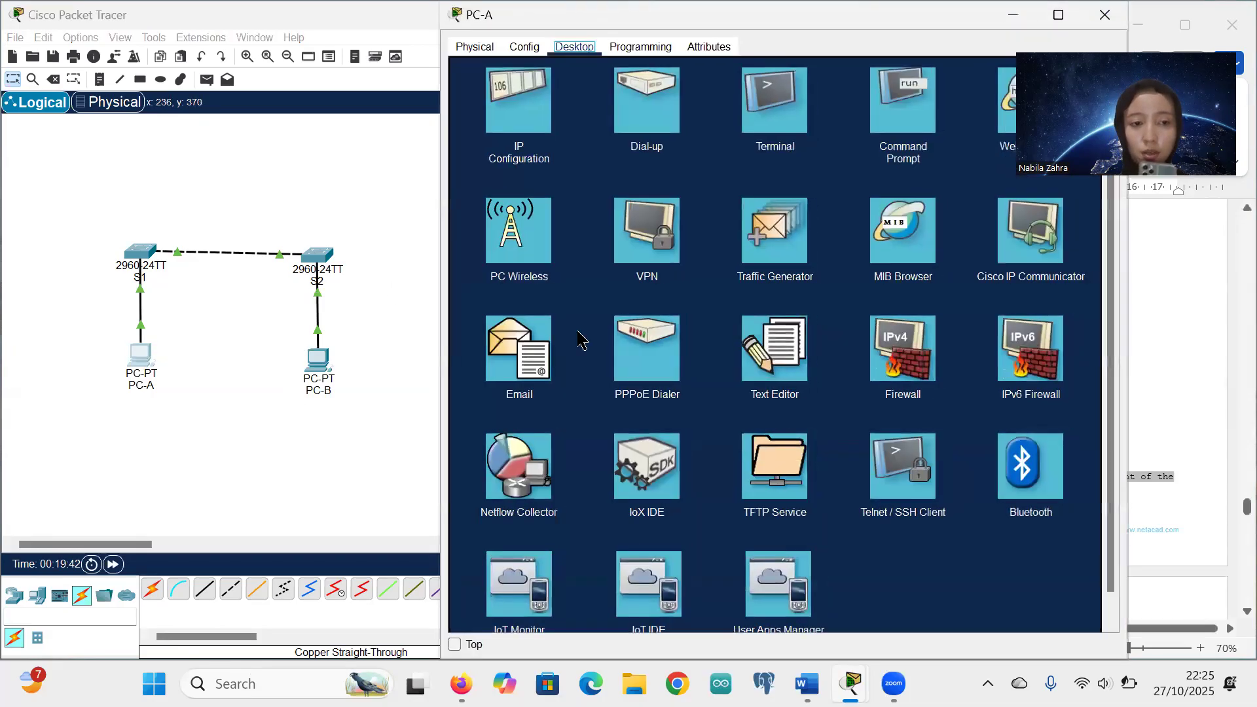
pyautogui.click(911, 116)
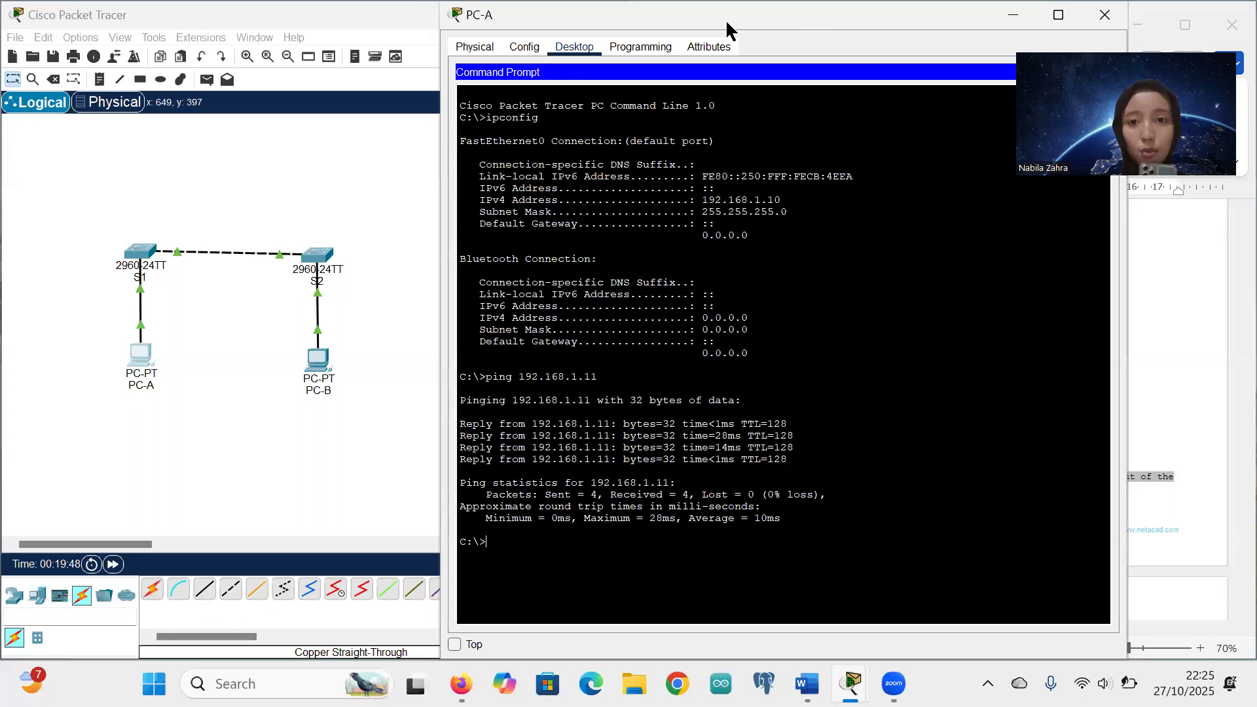
pyautogui.moveTo(726, 30); pyautogui.dragTo(307, 35)
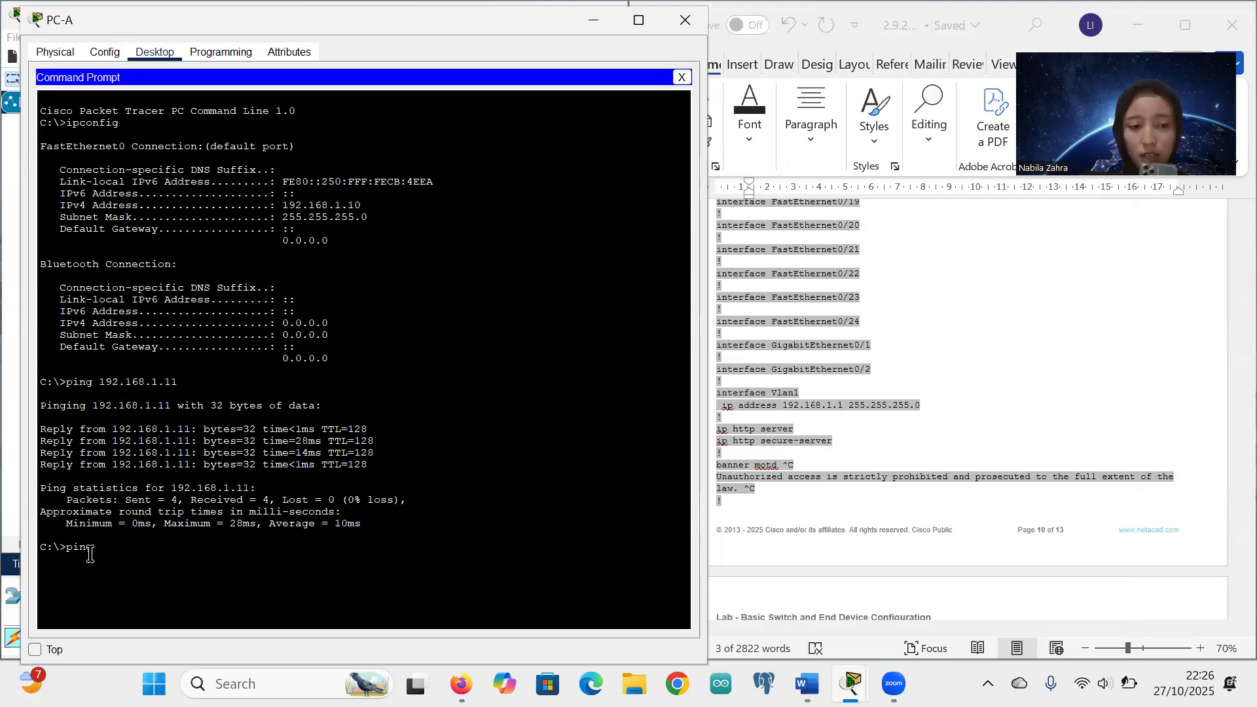
pyautogui.write('192.168.1.11')
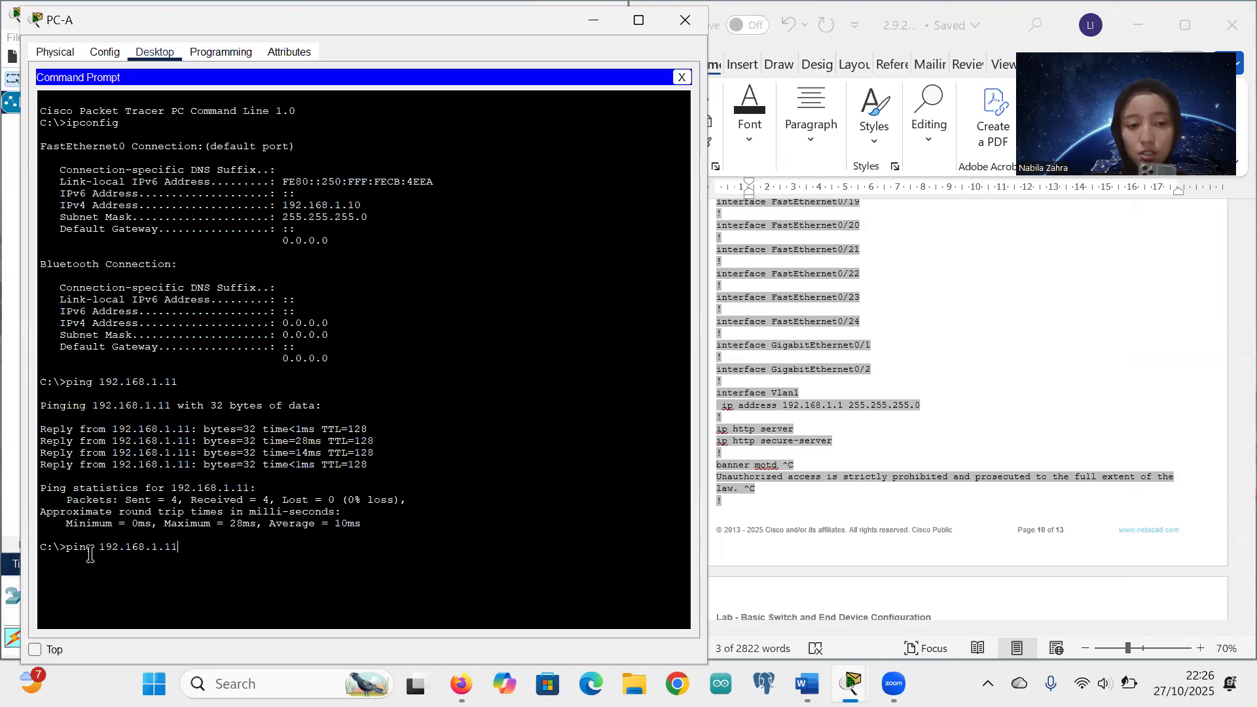
pyautogui.press('Return')
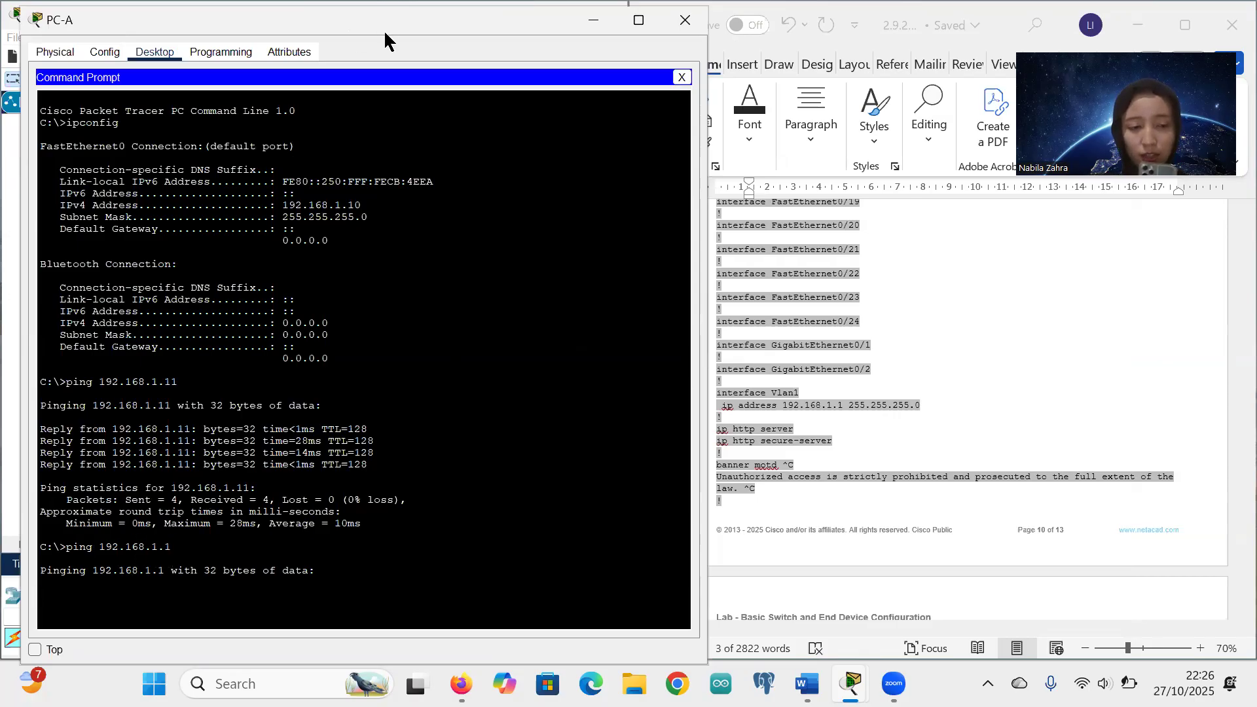
pyautogui.moveTo(386, 21); pyautogui.dragTo(386, 24)
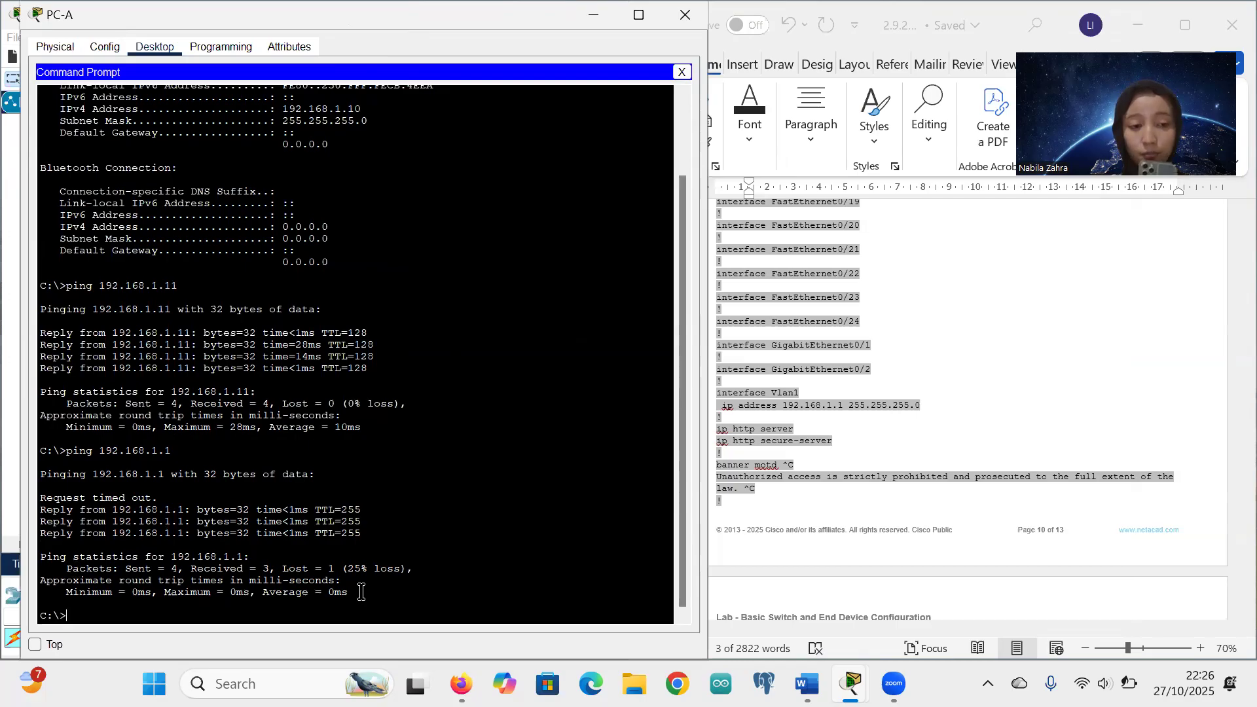
# Ping 192.168.1.2 from PC-A and review the ping output, including the earlier test to 192.168.1.11
pyautogui.press('Up')
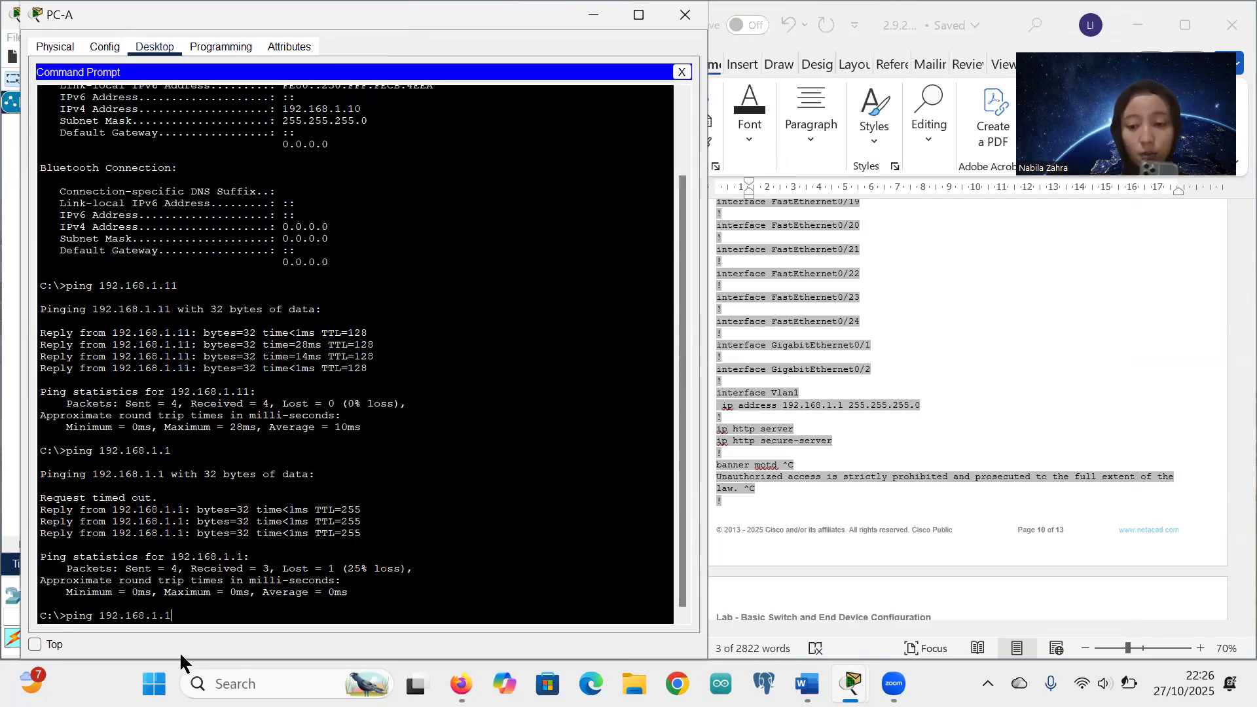
pyautogui.press('Return')
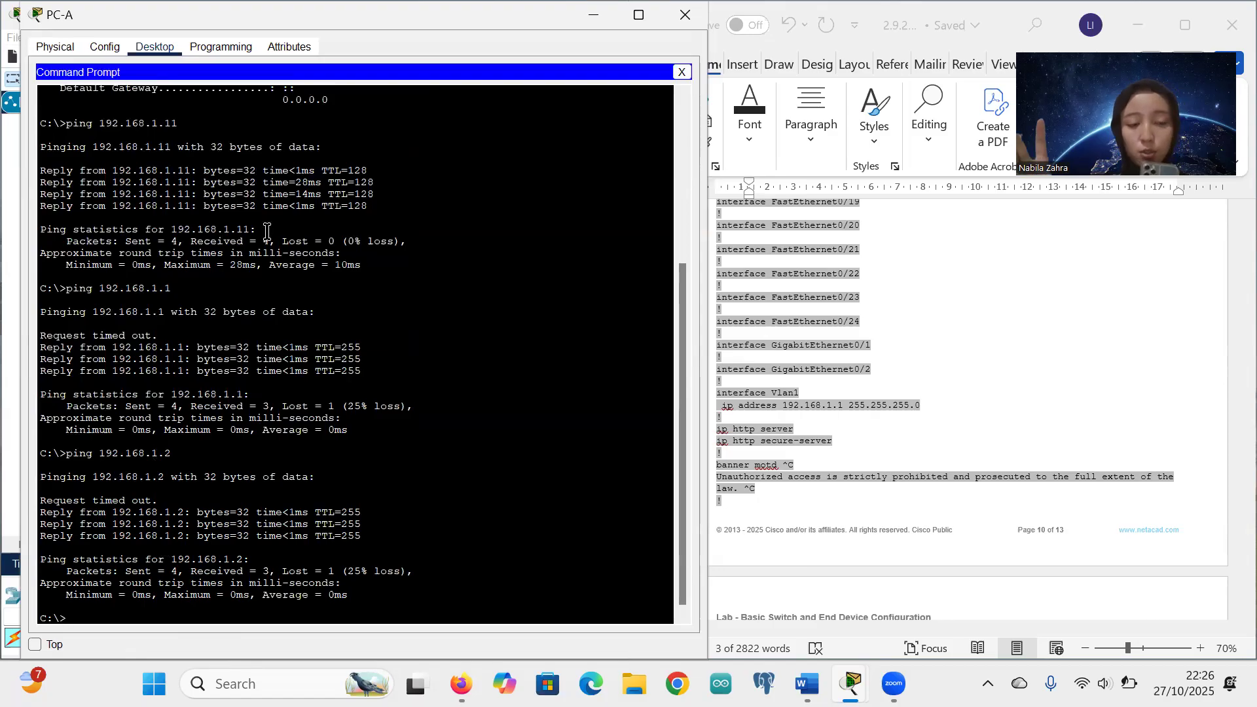
pyautogui.scroll(3, 265, 262)
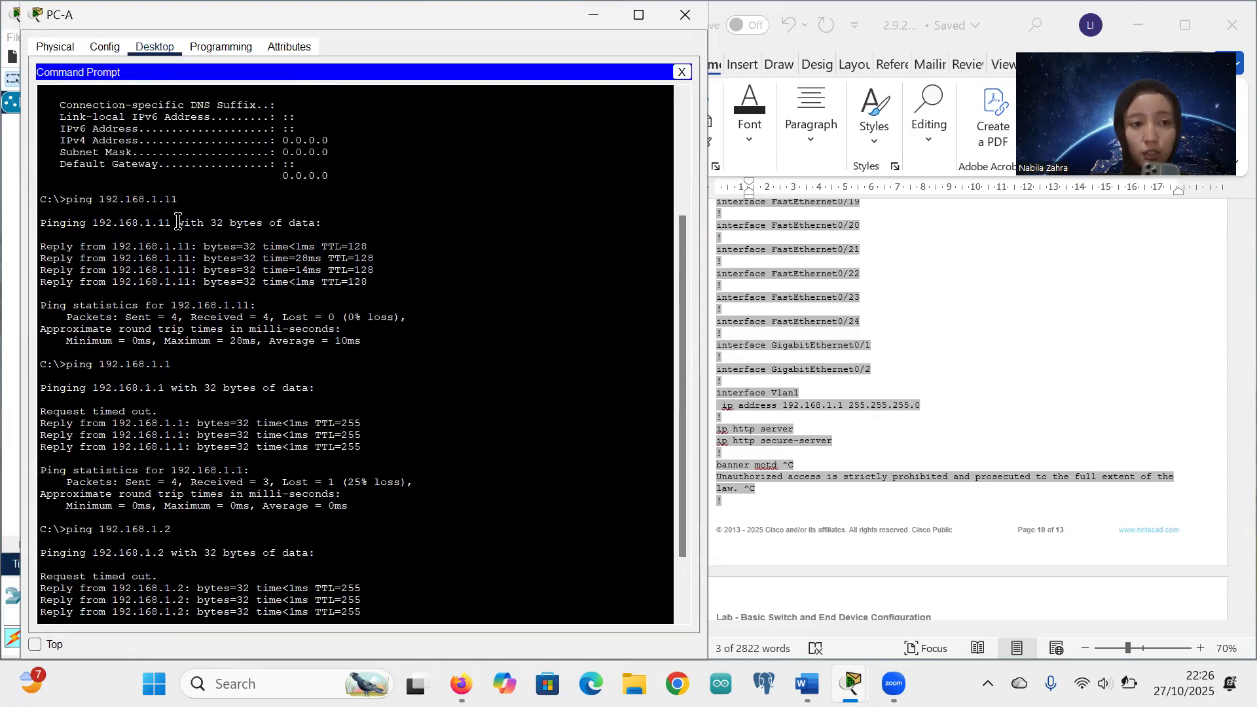
pyautogui.scroll(2, 177, 221)
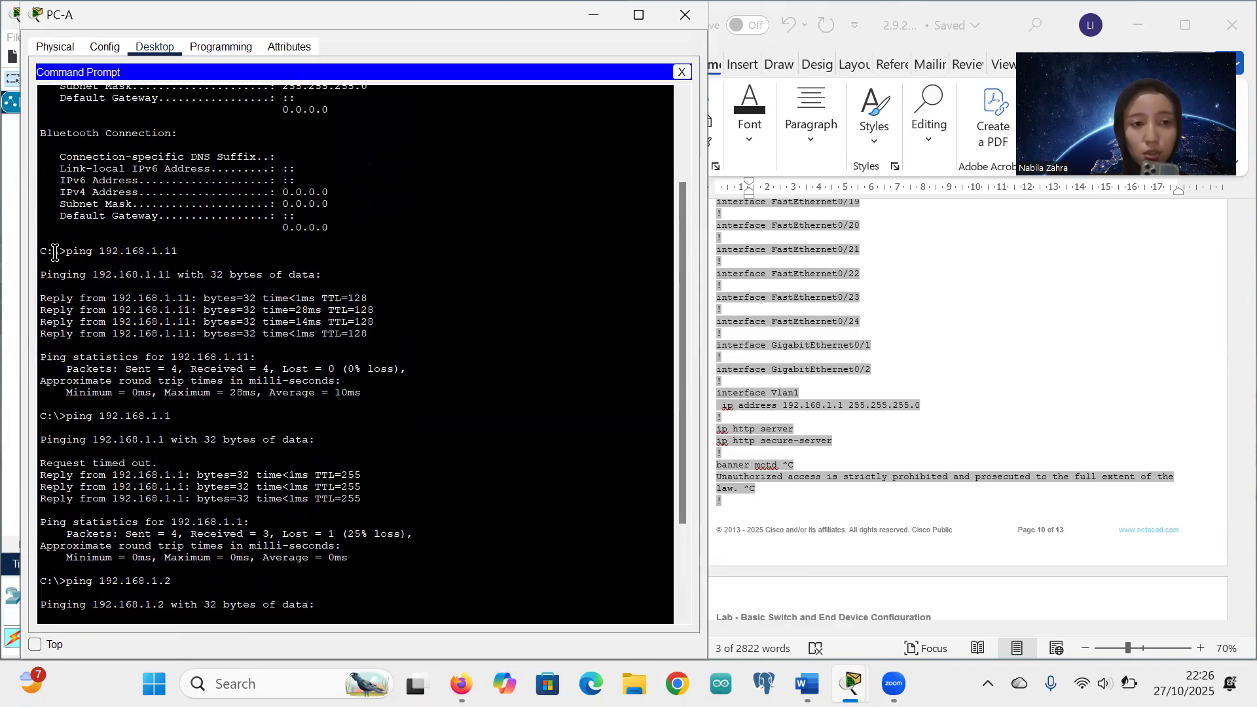
pyautogui.moveTo(40, 251); pyautogui.dragTo(152, 286)
pyautogui.moveTo(199, 374); pyautogui.dragTo(385, 398)
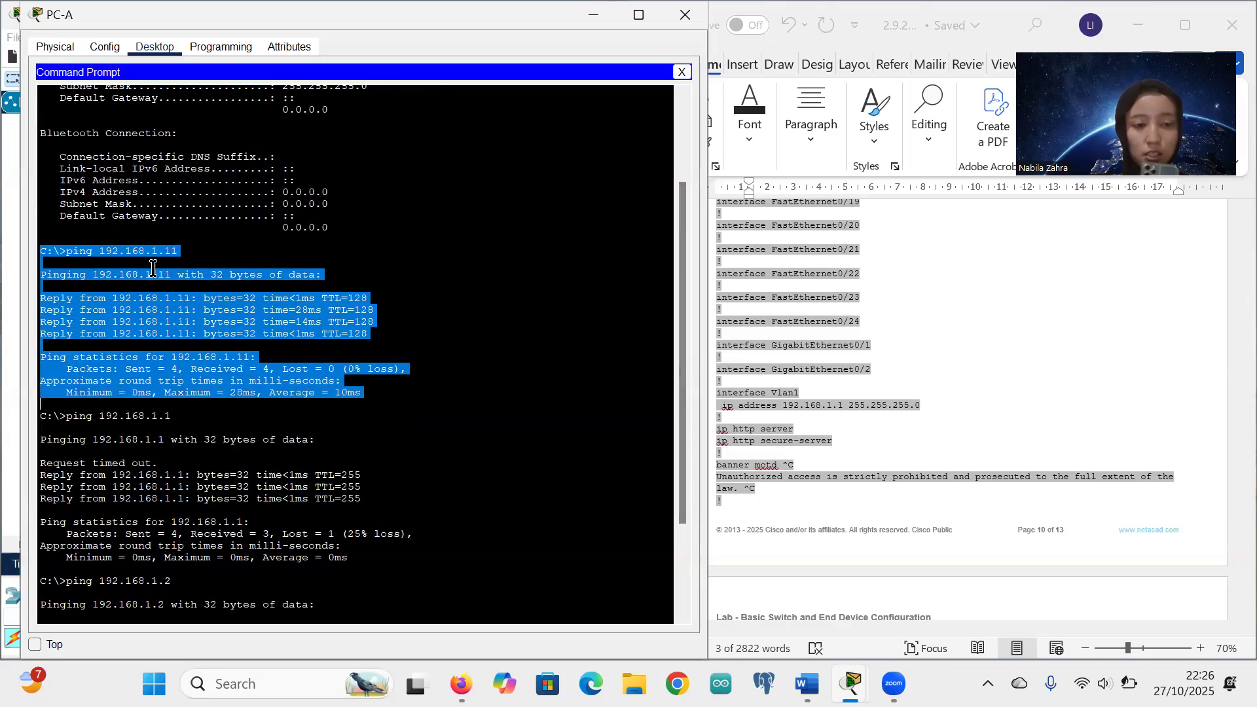
pyautogui.click(181, 255)
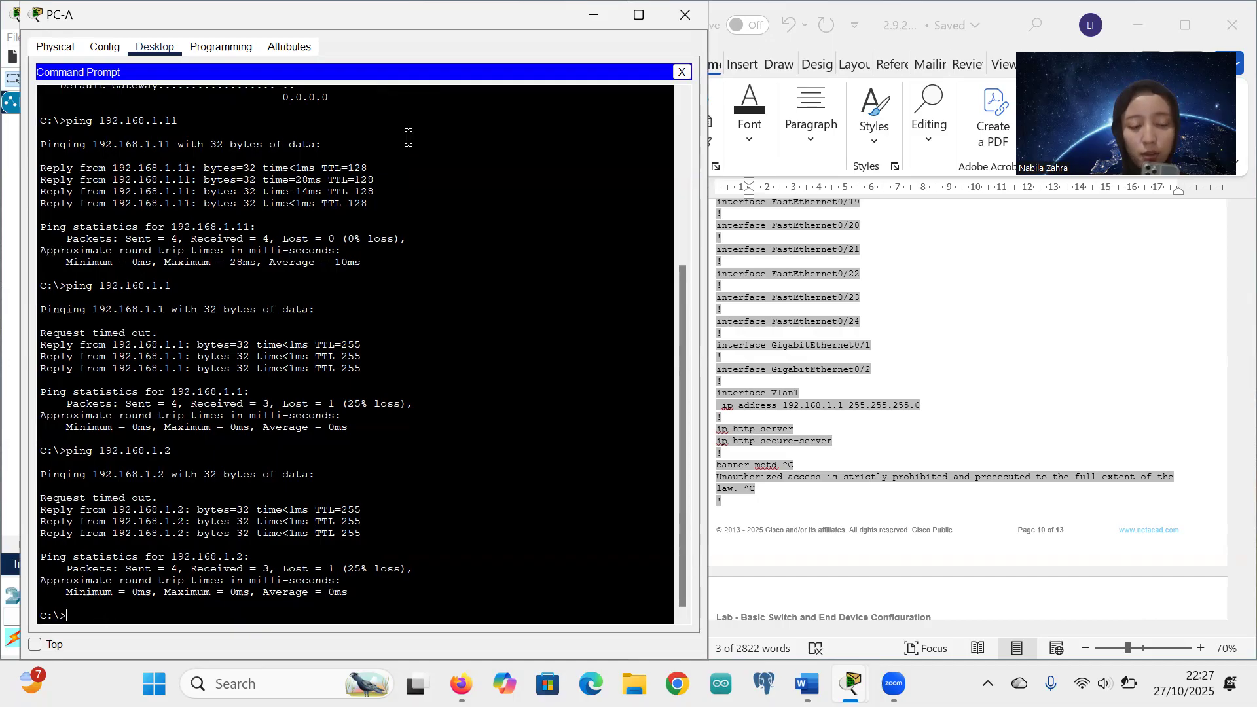
pyautogui.click(432, 42)
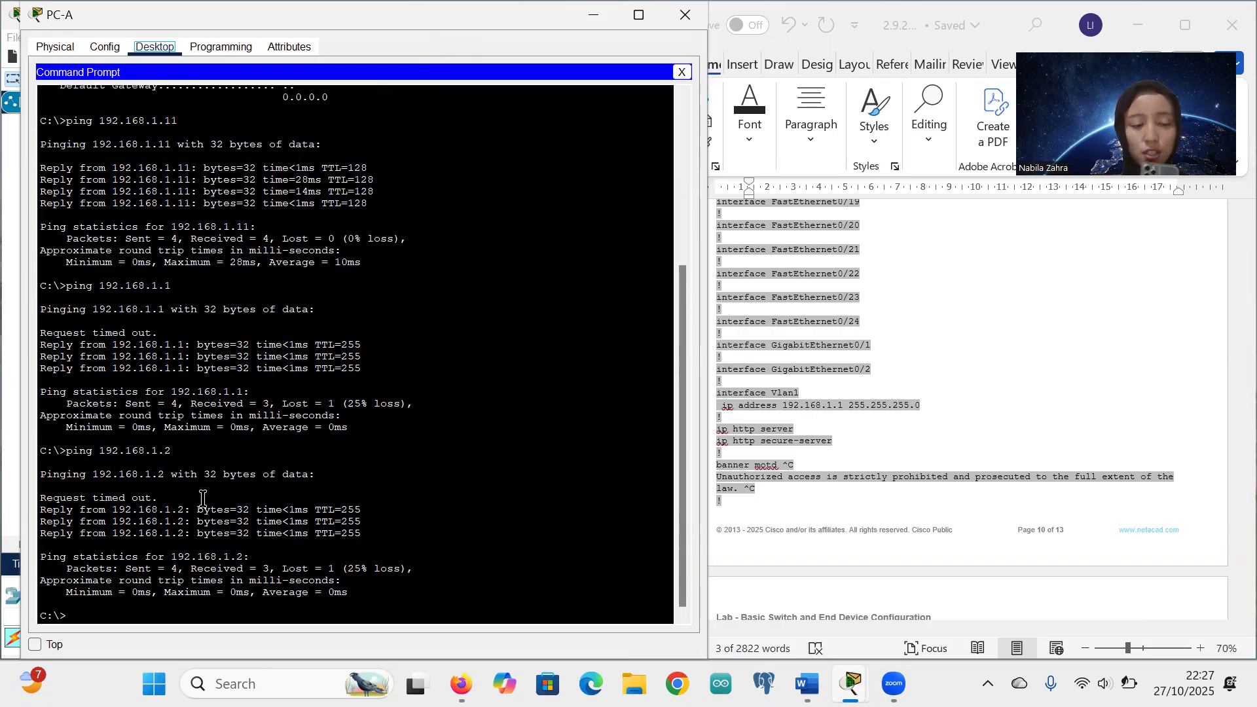
# Ping the unassigned address 192.168.1.3 from PC-A's Command Prompt
pyautogui.click(80, 614)
pyautogui.press('Up')
pyautogui.write('3')
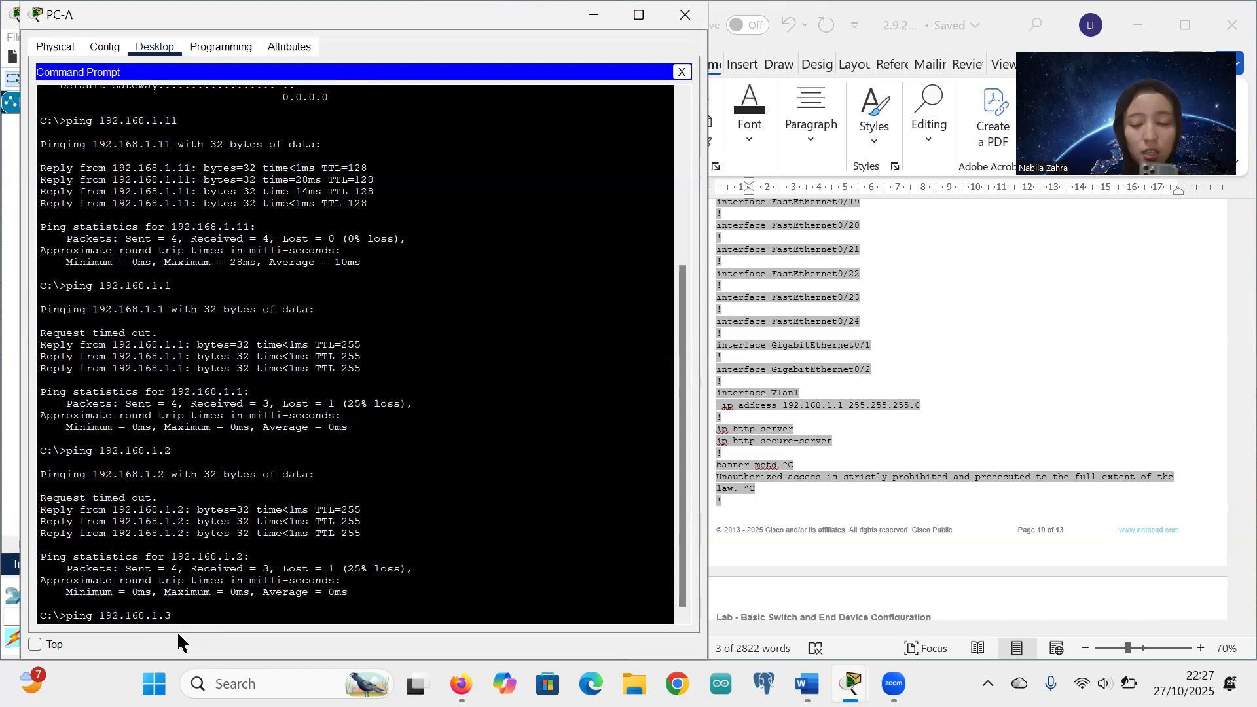
pyautogui.press('Return')
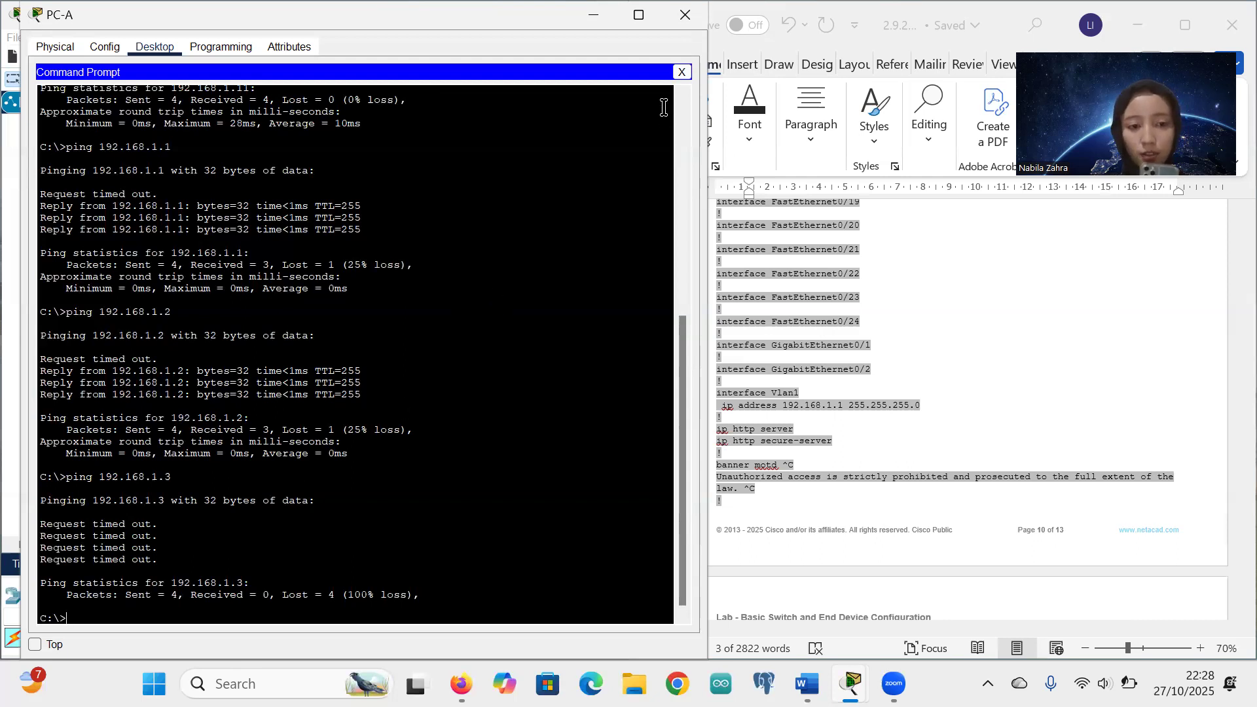
# Close PC-A's window and return to the topology diagram at the start of the lab document
pyautogui.click(685, 15)
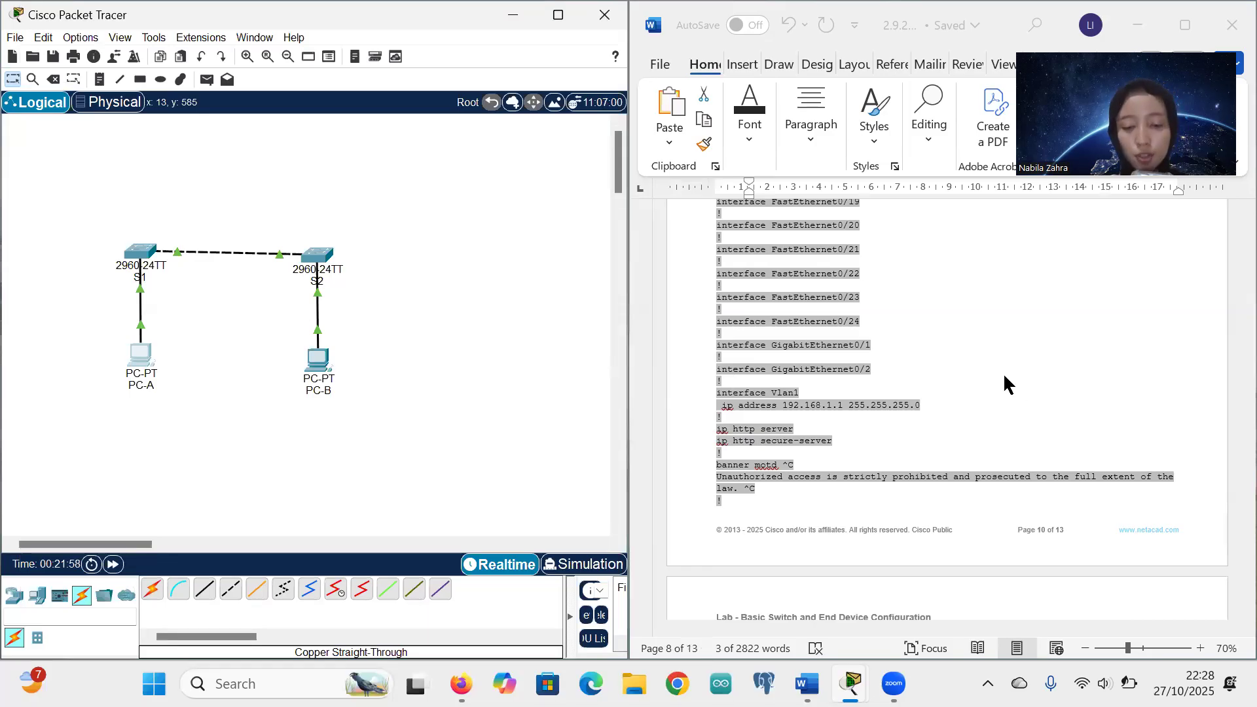
pyautogui.scroll(10, 1015, 387)
pyautogui.scroll(20, 1016, 387)
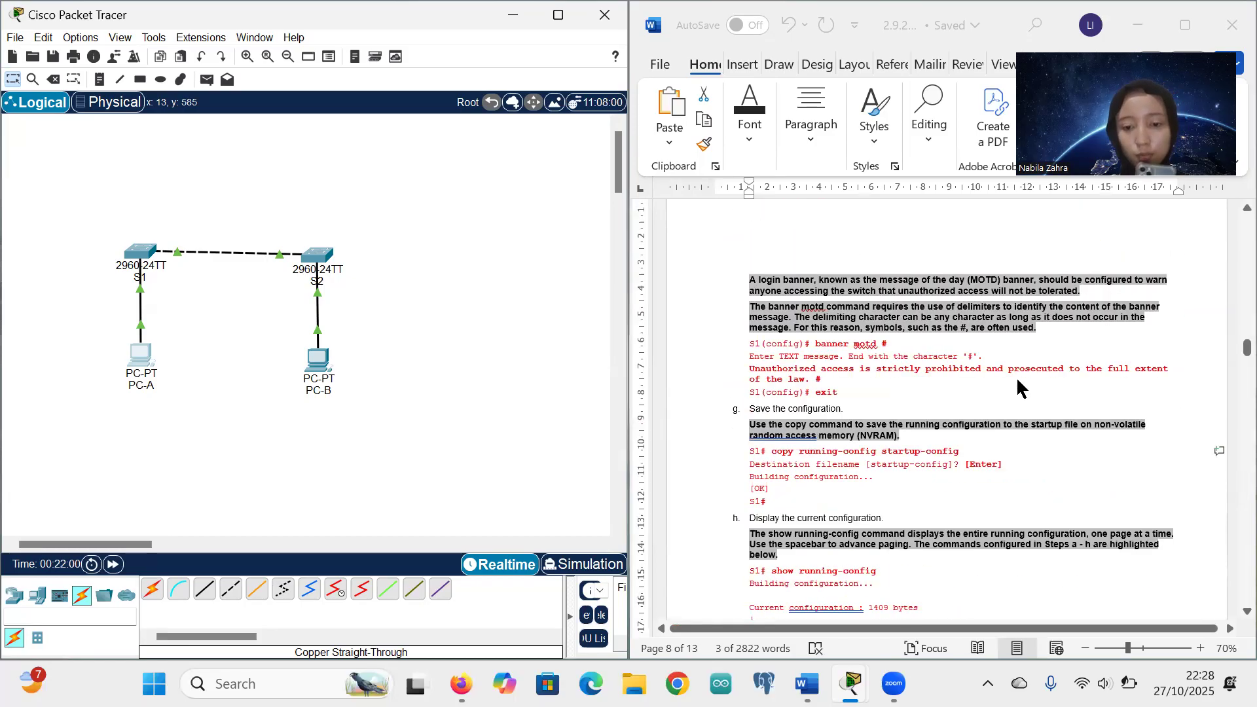
pyautogui.scroll(15, 910, 351)
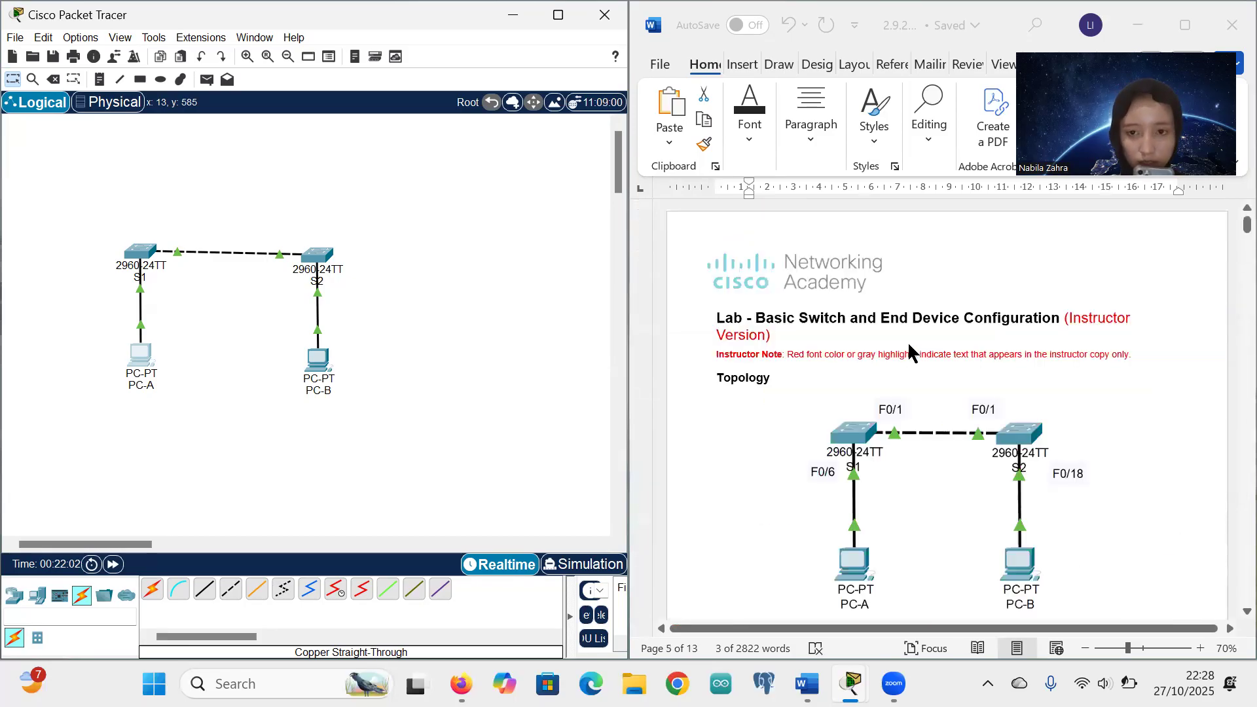